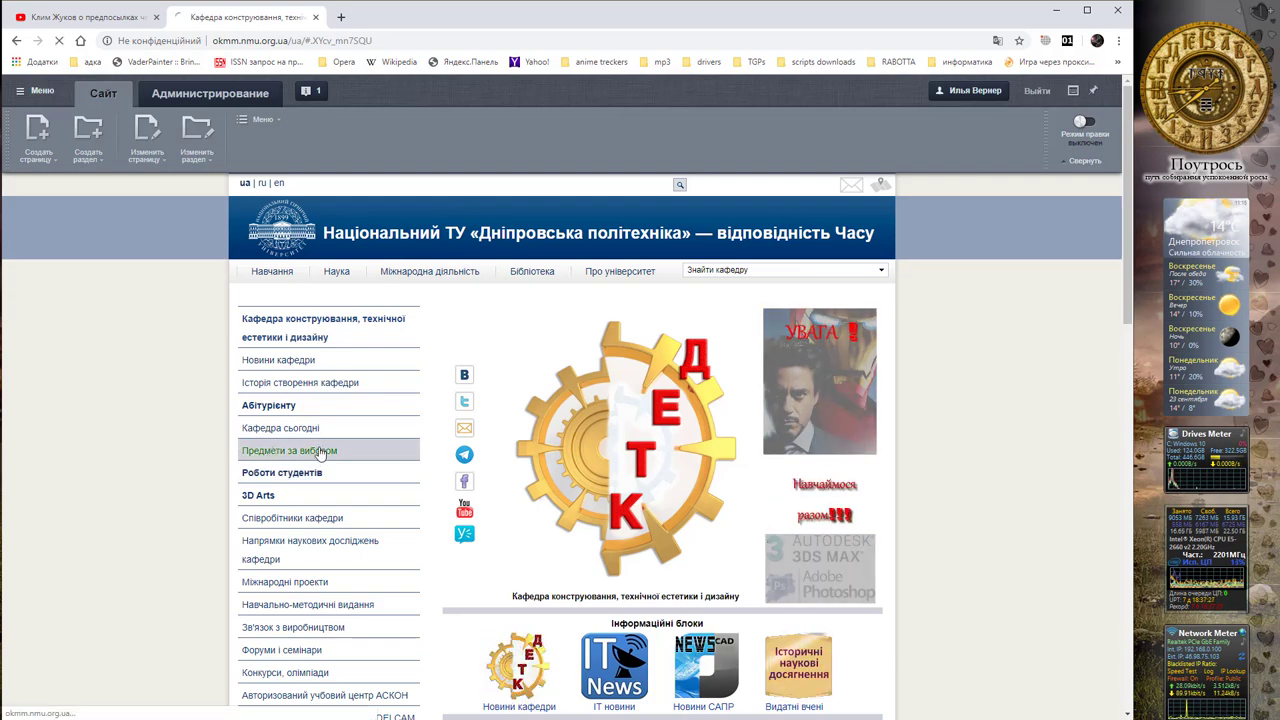
# Go through the electives to the Рендерінг середовища lab videos page, browse it, then minimize Chrome.
pyautogui.click(320, 452)
pyautogui.scroll(-2, 592, 466)
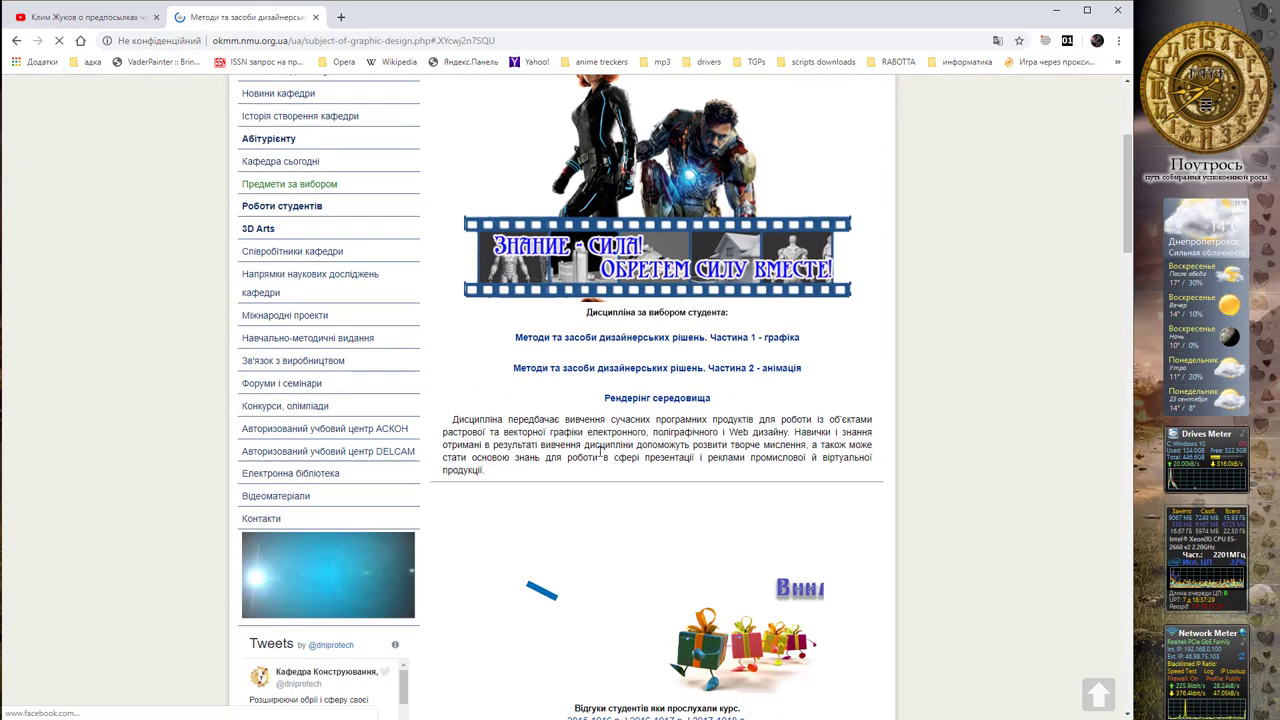
pyautogui.scroll(-2, 650, 350)
pyautogui.click(660, 333)
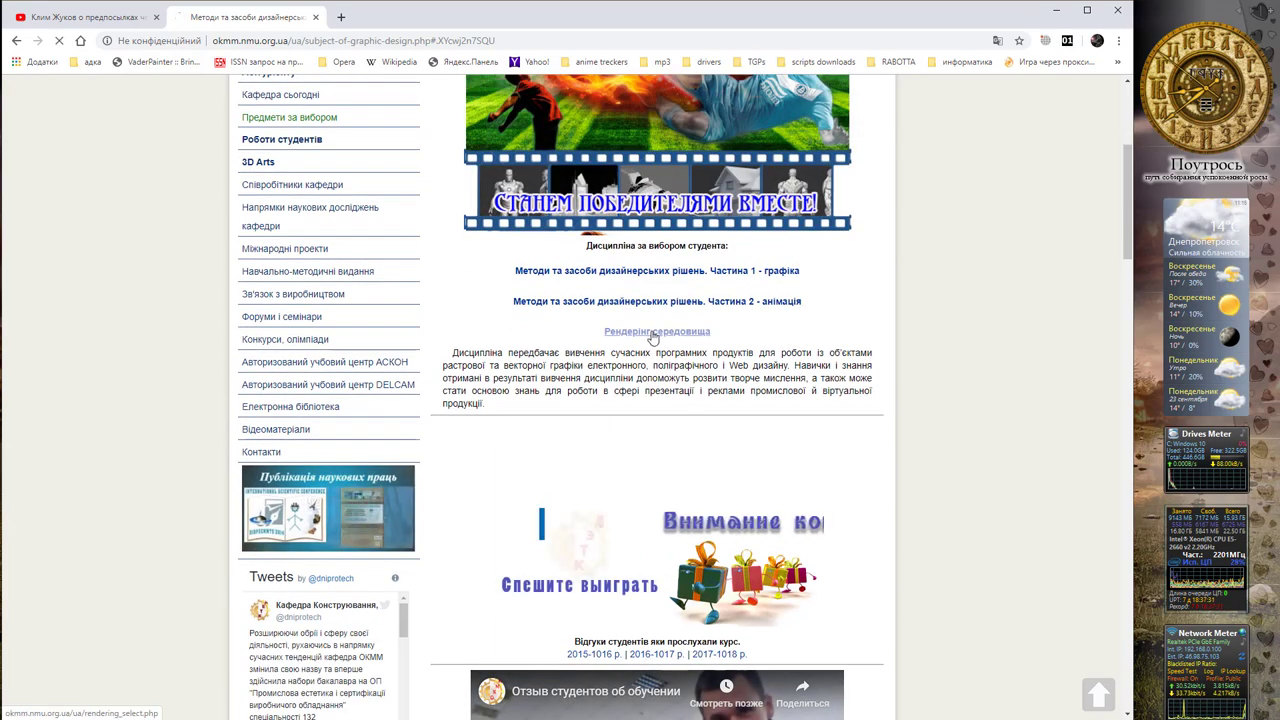
pyautogui.scroll(-2, 703, 385)
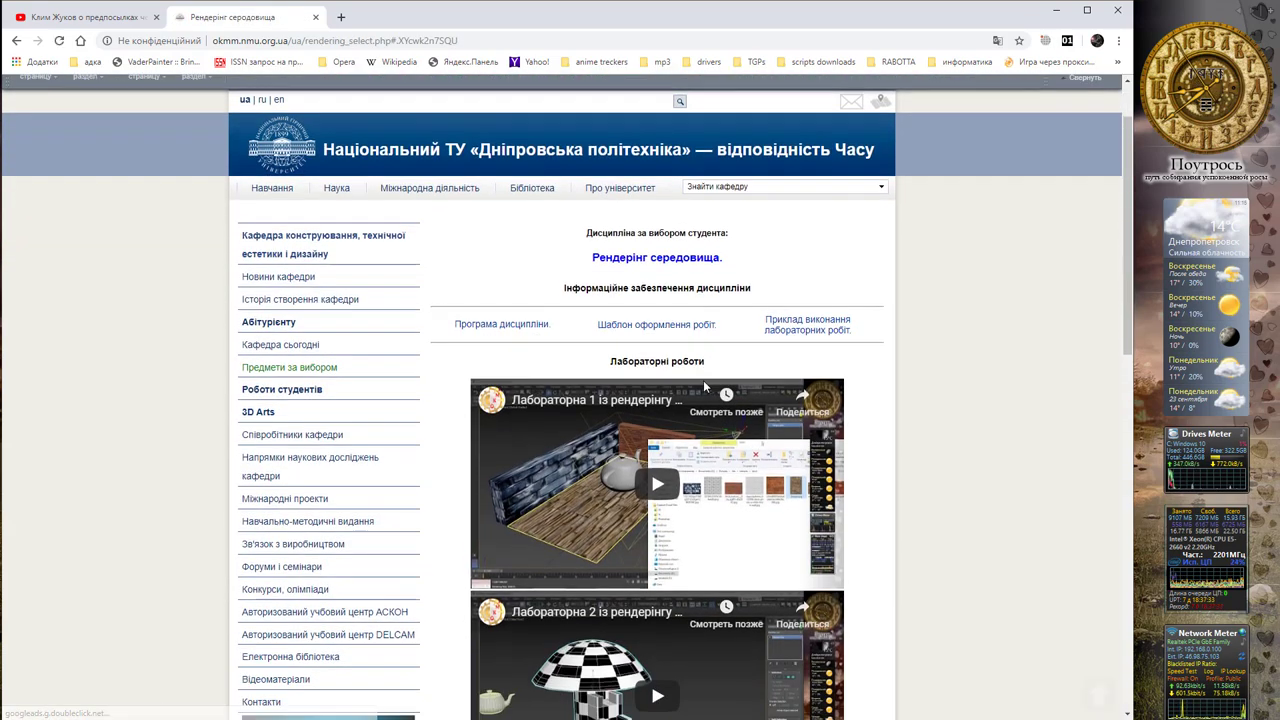
pyautogui.scroll(-1, 703, 385)
pyautogui.scroll(-1, 703, 385)
pyautogui.scroll(-1, 703, 385)
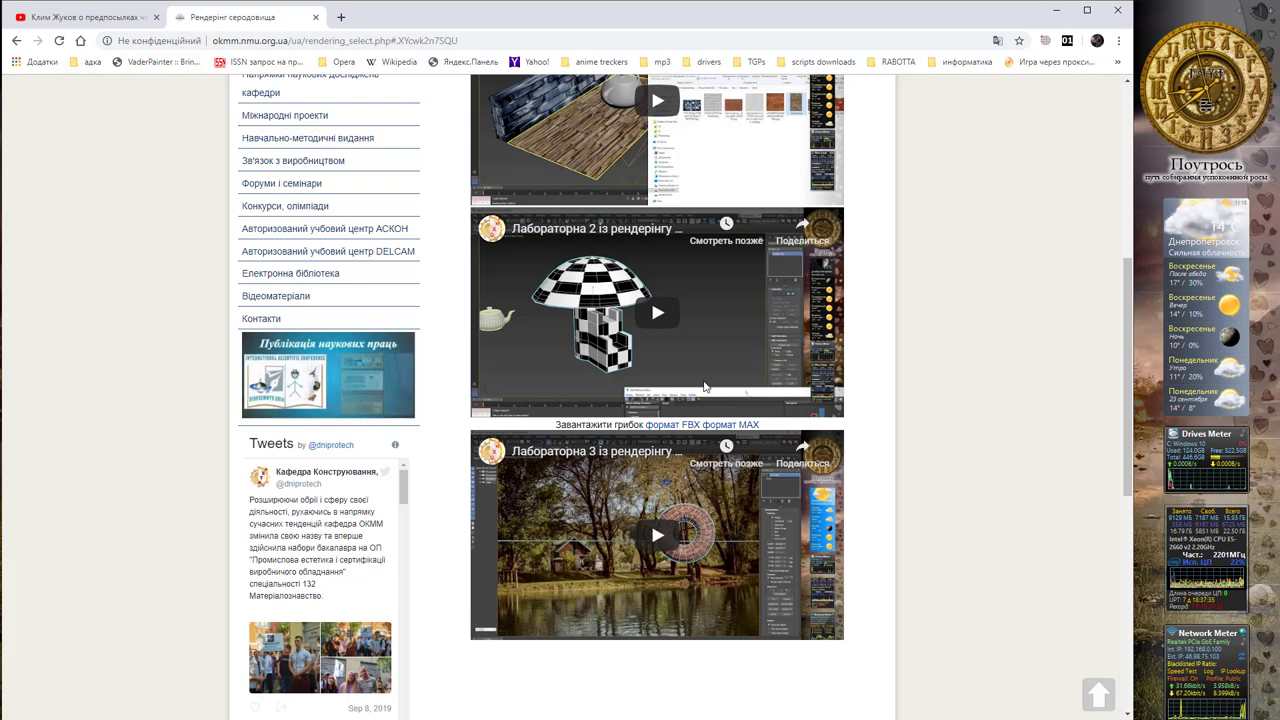
pyautogui.scroll(1, 660, 330)
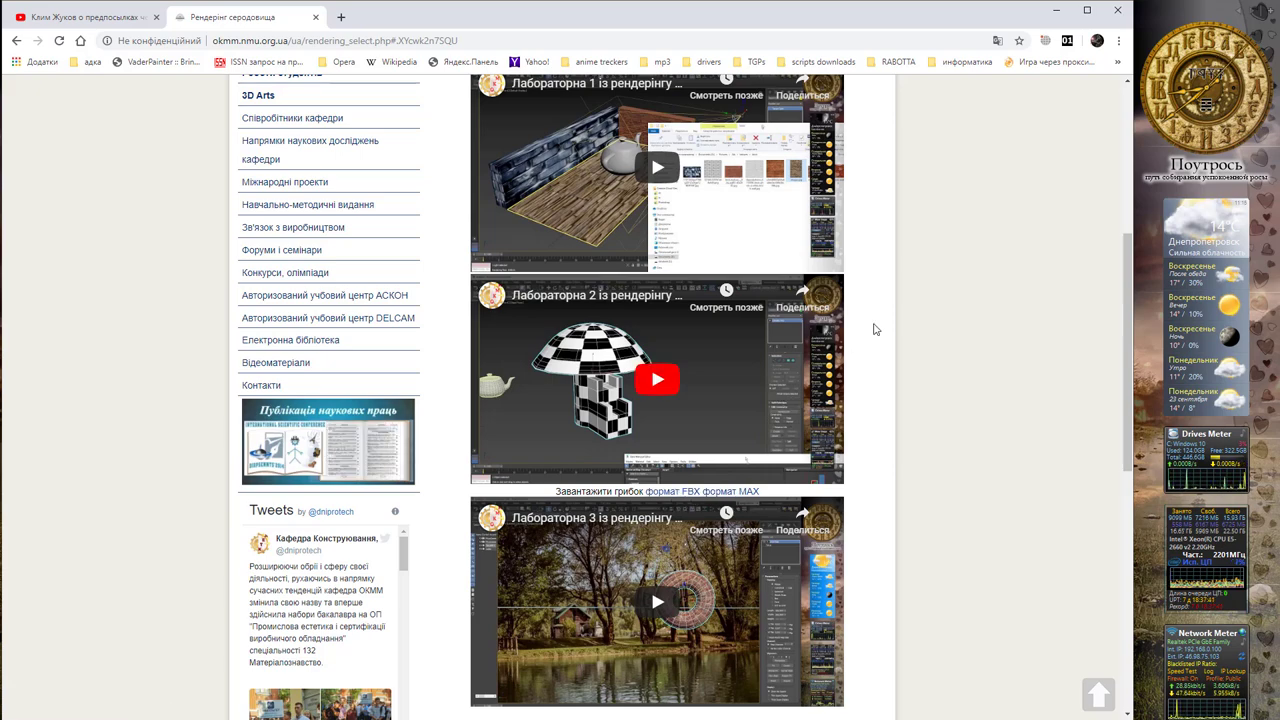
pyautogui.click(1057, 10)
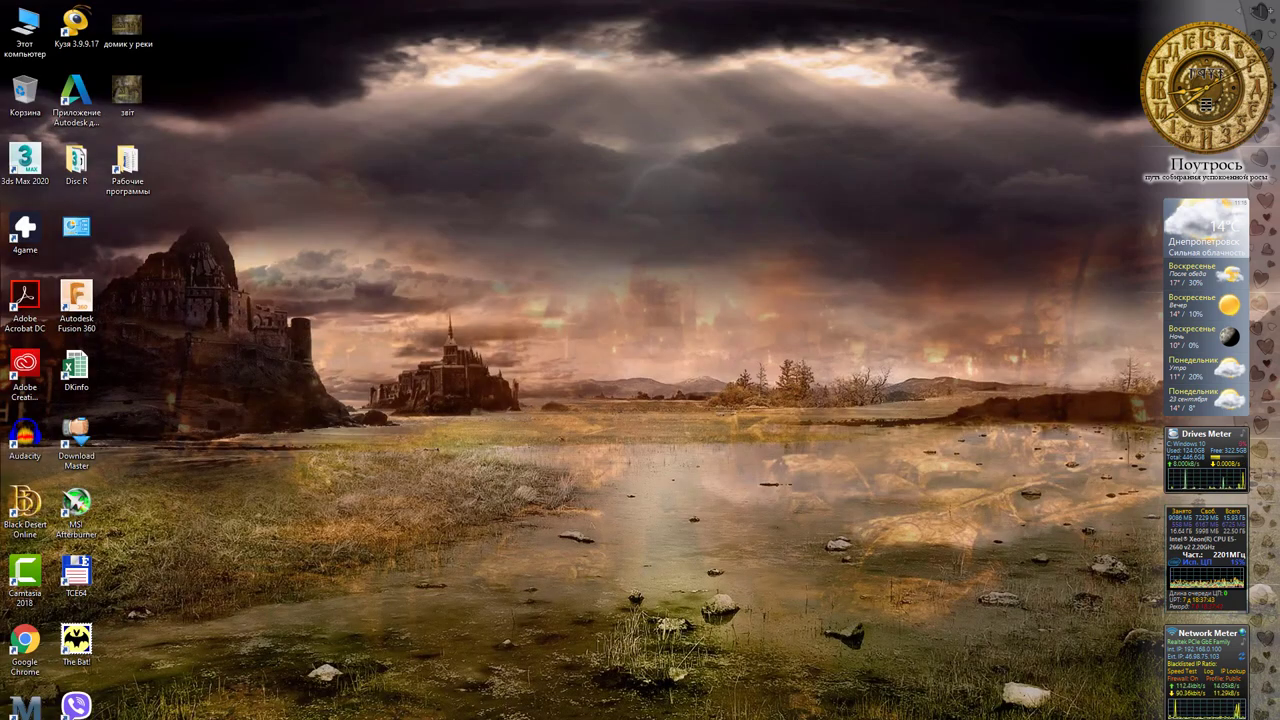
# Bring 3ds Max to the front and open its File menu.
pyautogui.hotkey('alt', 'Tab')
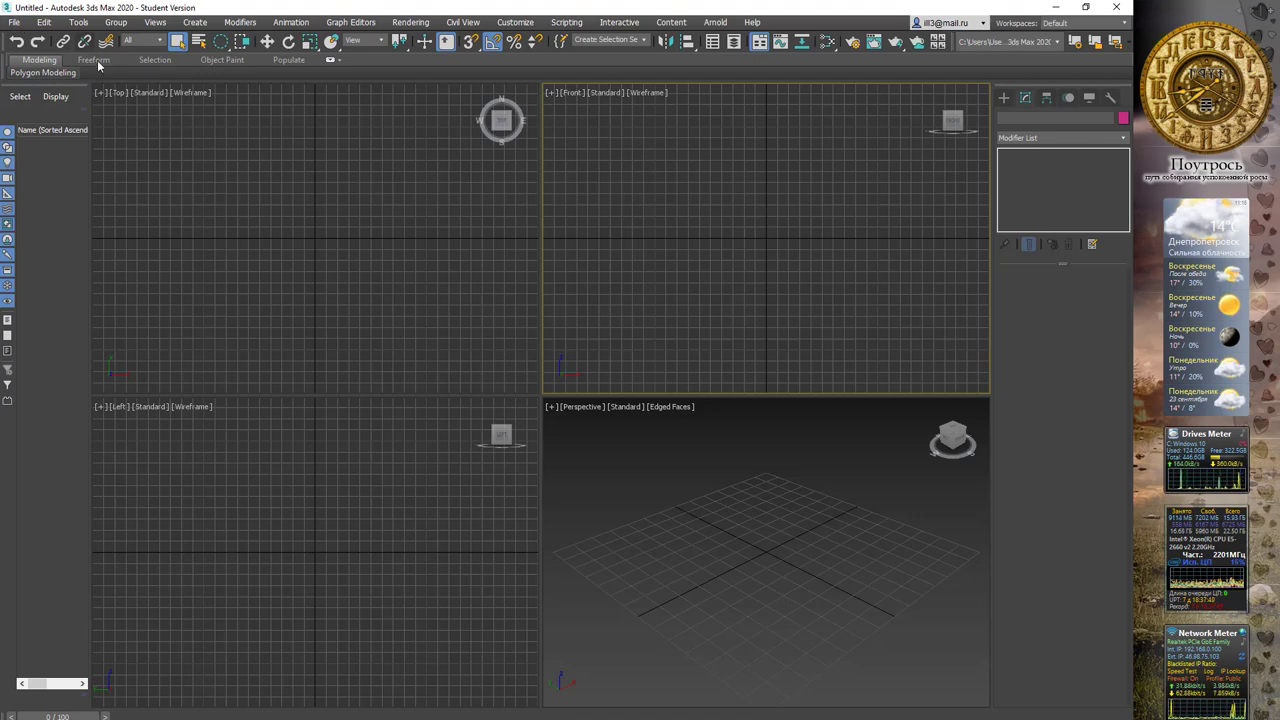
pyautogui.click(16, 22)
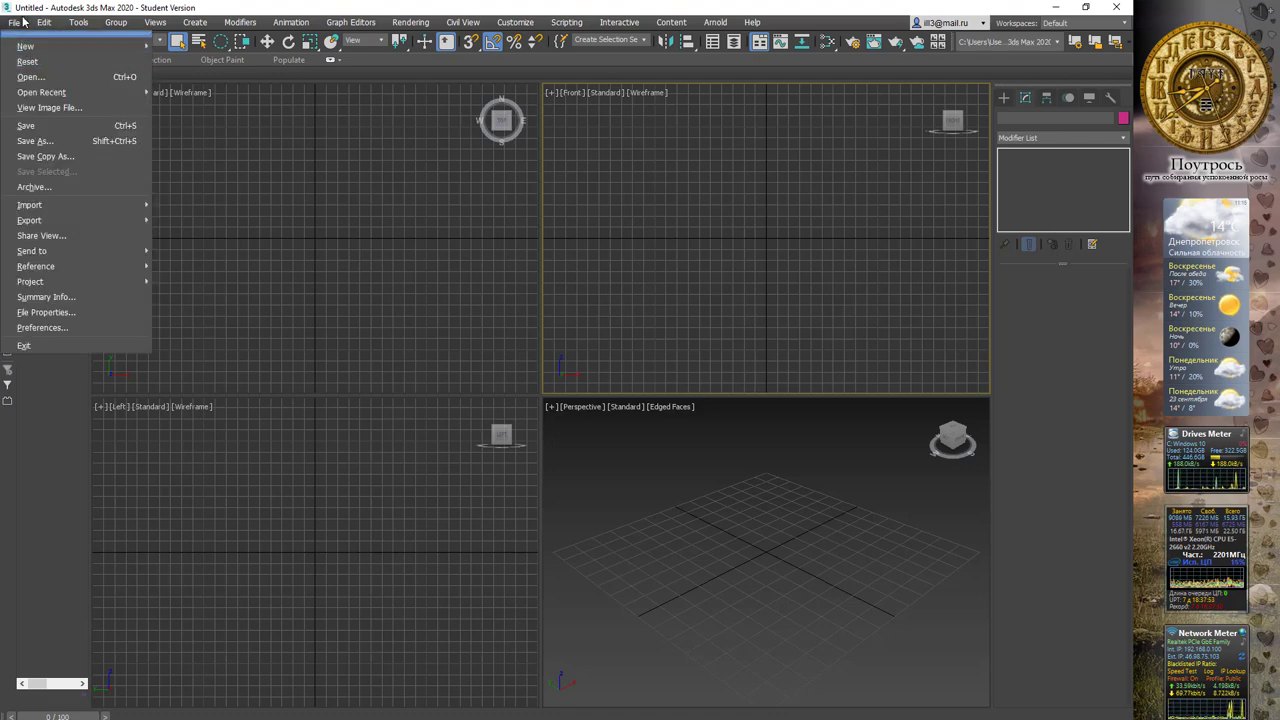
# Open the стол и посуда scene from Desktop > Disc R, accepting the obsolete-file warning.
pyautogui.click(48, 80)
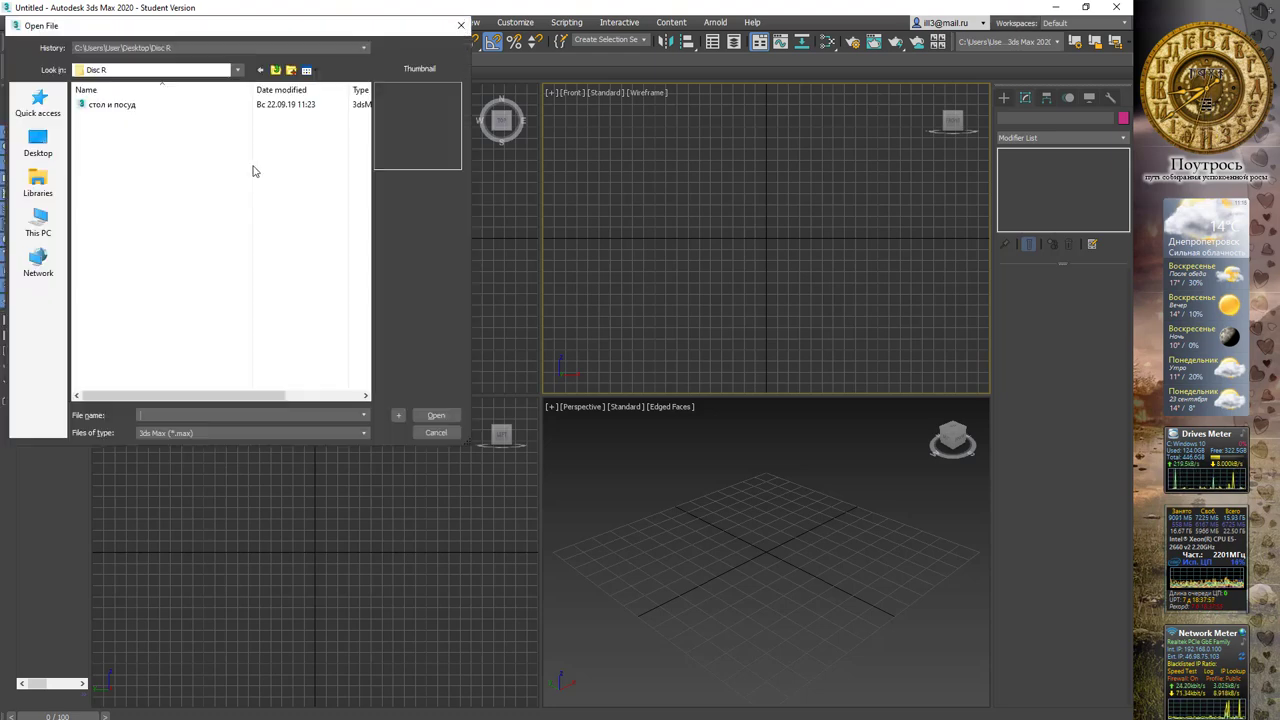
pyautogui.click(38, 143)
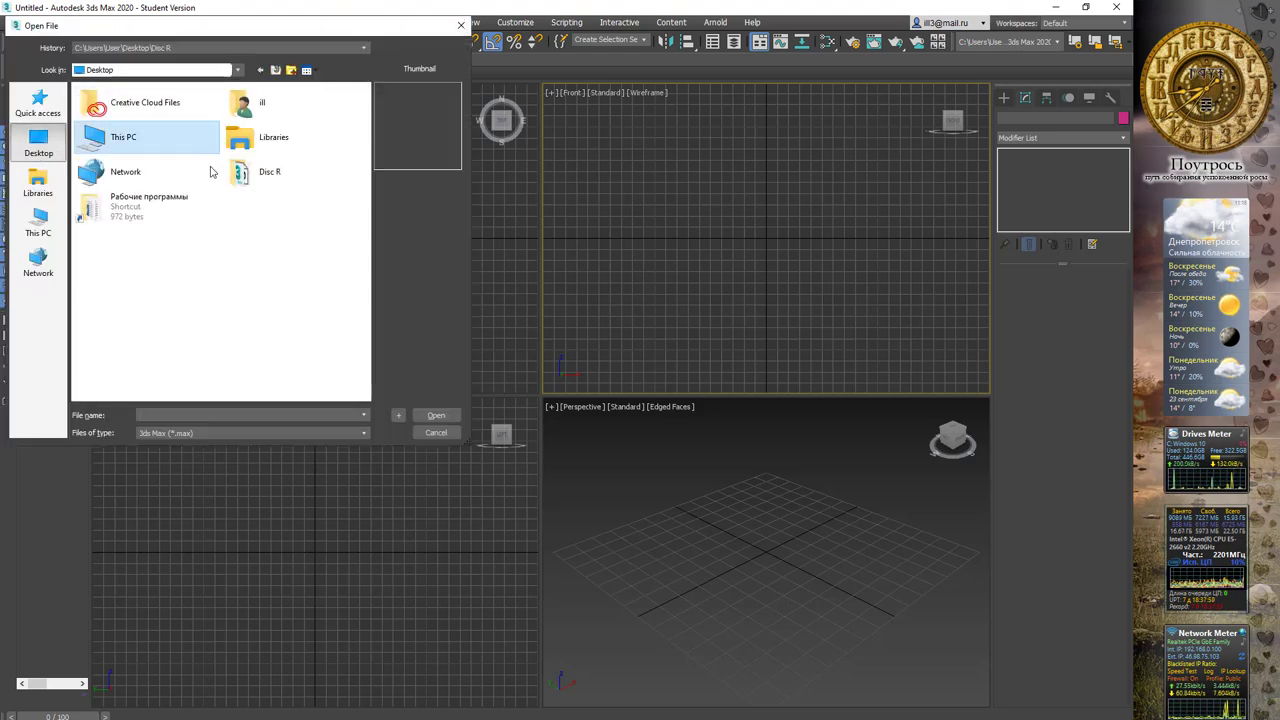
pyautogui.doubleClick(271, 174)
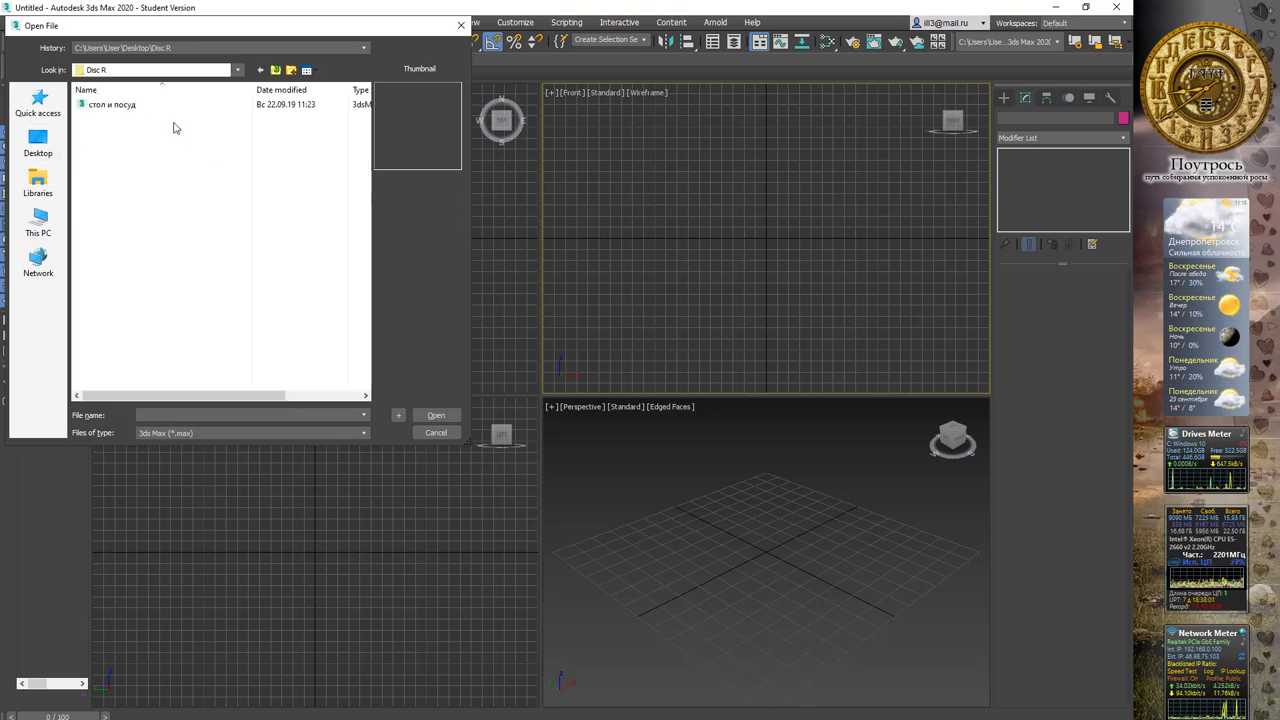
pyautogui.click(127, 106)
pyautogui.doubleClick(127, 107)
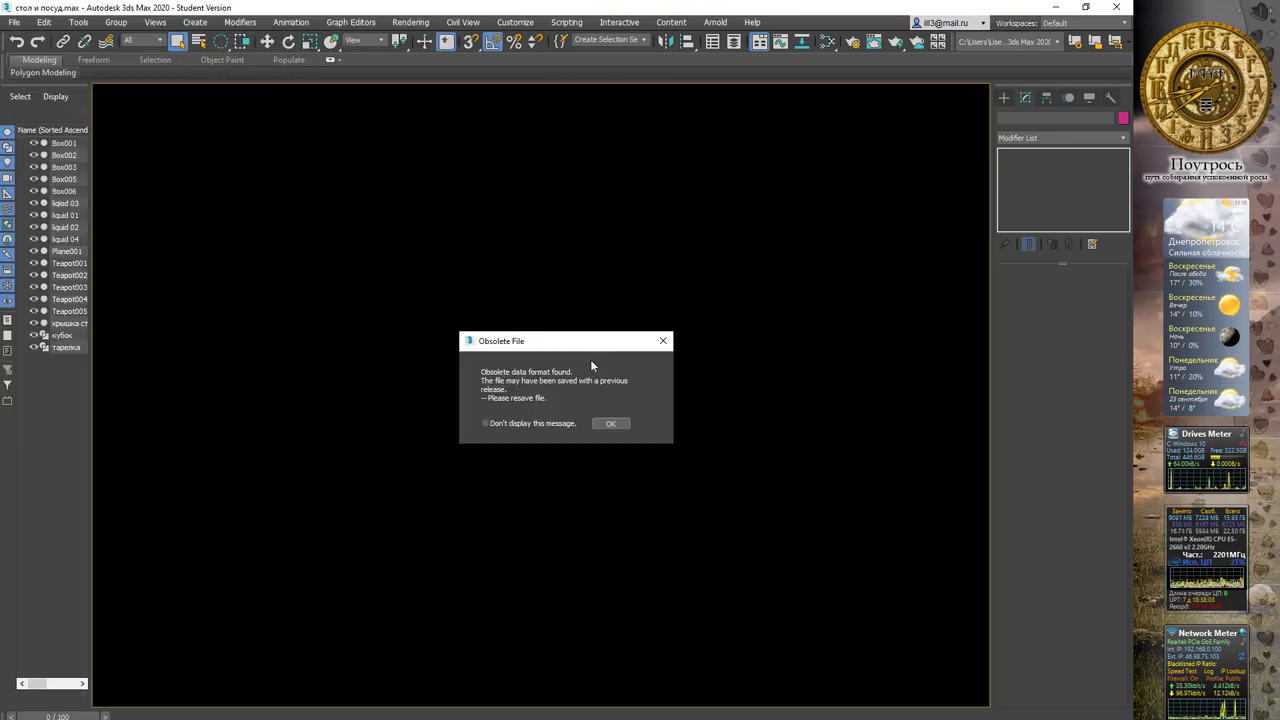
pyautogui.click(617, 424)
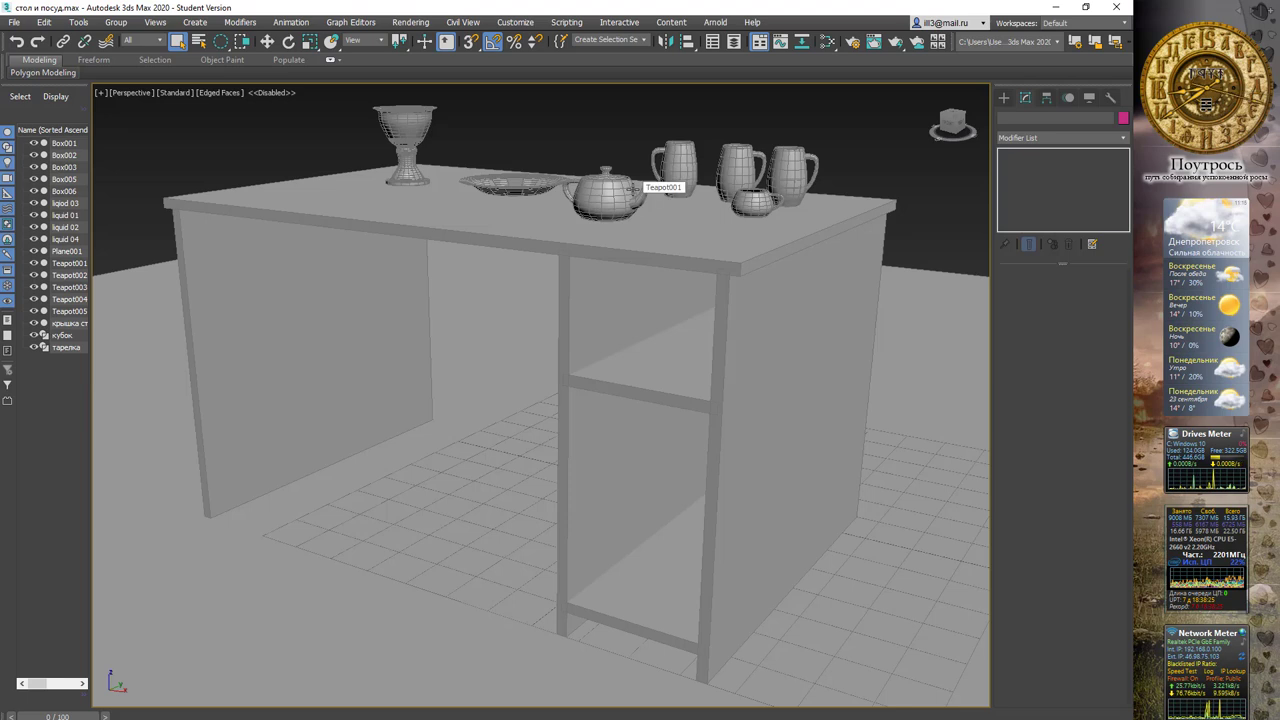
# Create PhysCamera001 from the current view and return the viewport to Perspective.
pyautogui.hotkey('ctrl', 'c')
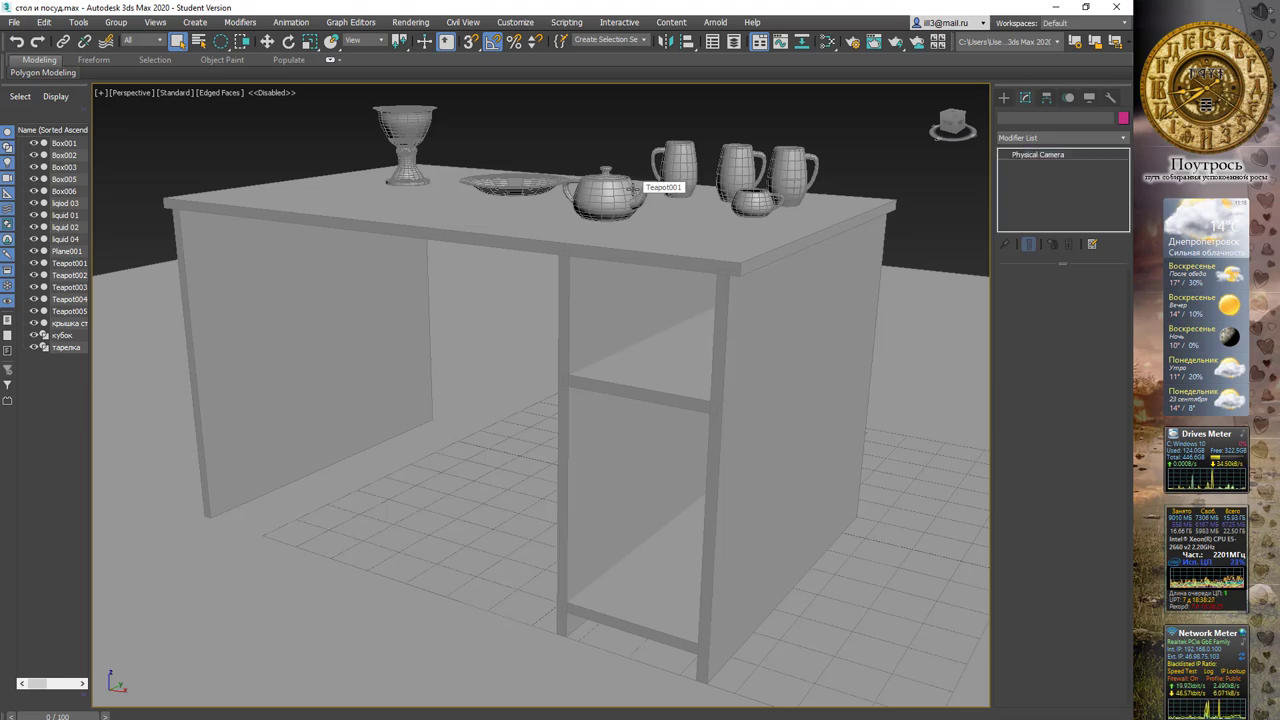
pyautogui.click(134, 93)
pyautogui.moveTo(171, 106)
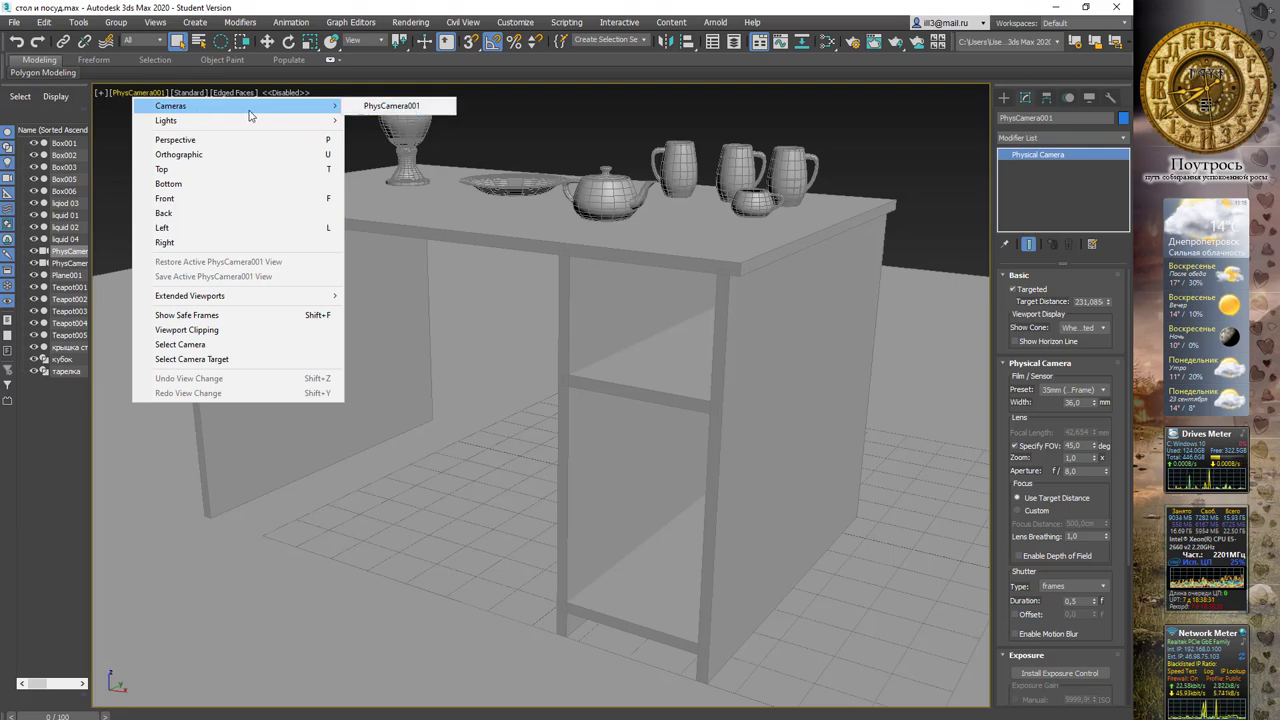
pyautogui.click(207, 147)
# Orbit to a front-on view of the table and match PhysCamera001 to it.
pyautogui.scroll(-5, 793, 178)
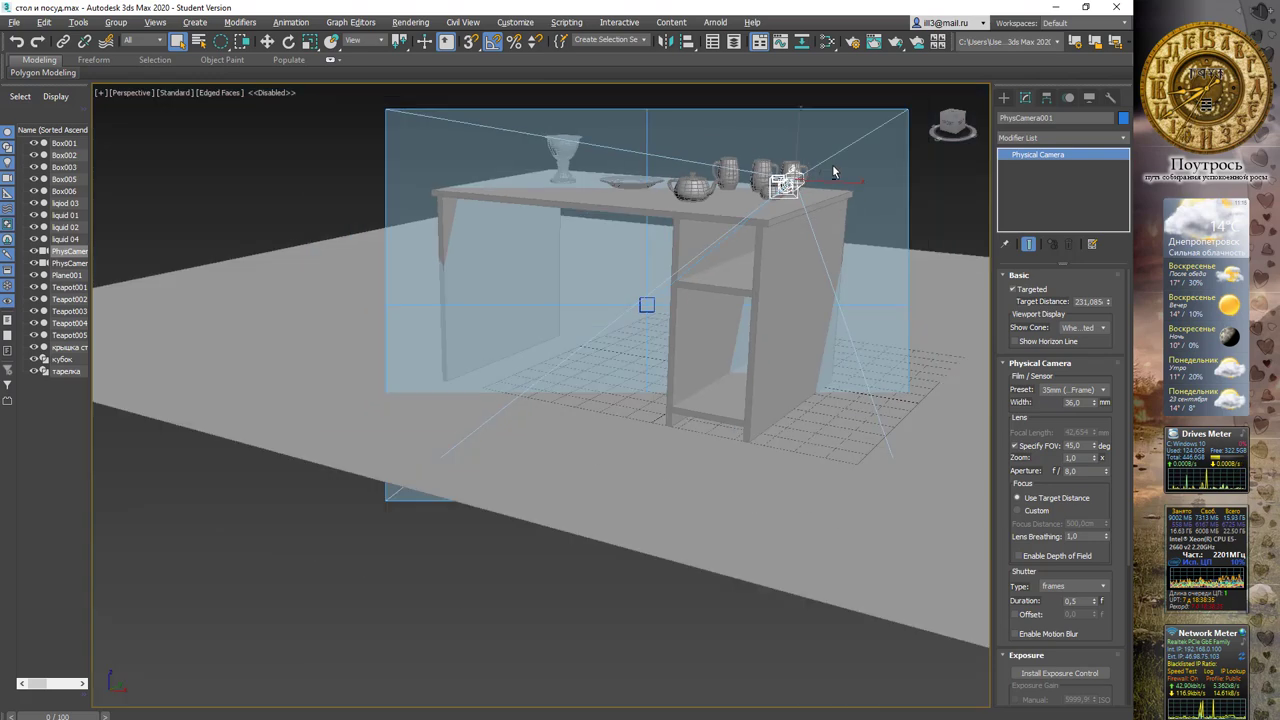
pyautogui.moveTo(832, 164)
pyautogui.keyDown('alt'); pyautogui.mouseDown(button='middle')
pyautogui.moveTo(735, 157)
pyautogui.moveTo(739, 168)
pyautogui.moveTo(980, 173)
pyautogui.moveTo(742, 165)
pyautogui.moveTo(779, 212)
pyautogui.moveTo(769, 189)
pyautogui.moveTo(684, 195)
pyautogui.mouseUp(button='middle'); pyautogui.keyUp('alt')
pyautogui.scroll(-5, 735, 157)
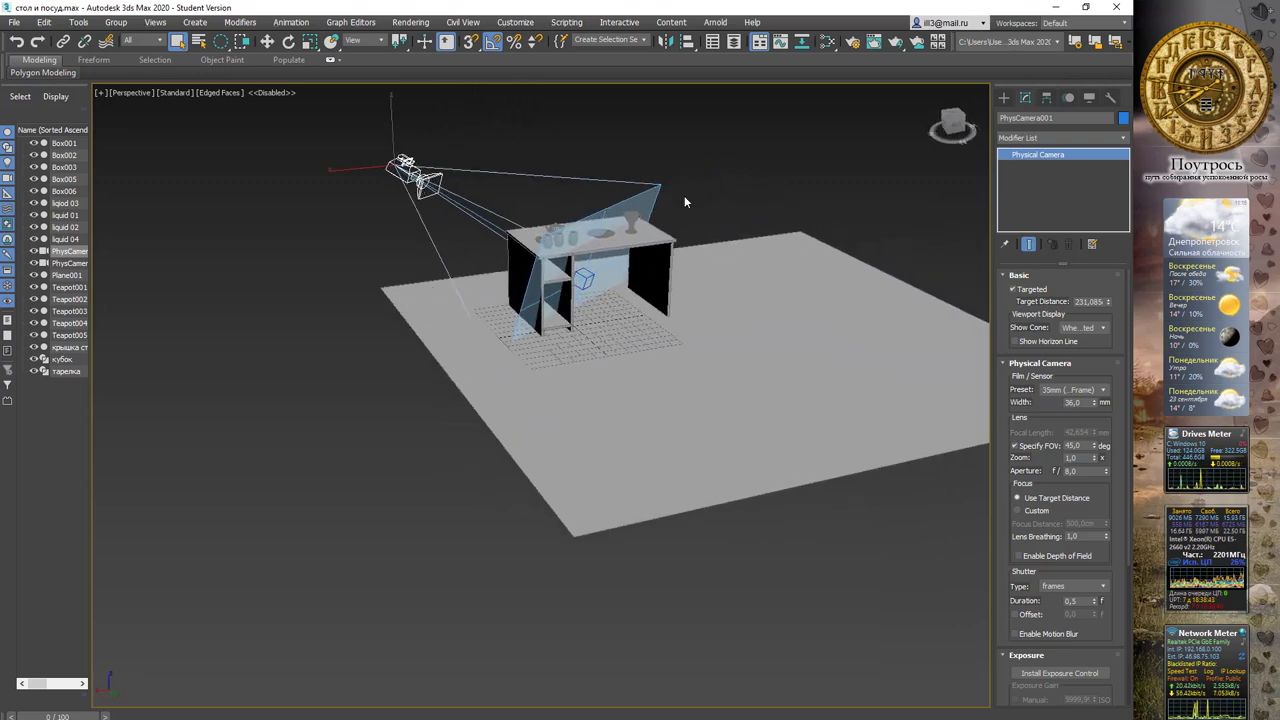
pyautogui.scroll(5, 684, 195)
pyautogui.moveTo(713, 252)
pyautogui.keyDown('alt'); pyautogui.mouseDown(button='middle')
pyautogui.moveTo(466, 228)
pyautogui.moveTo(634, 220)
pyautogui.moveTo(708, 280)
pyautogui.mouseUp(button='middle'); pyautogui.keyUp('alt')
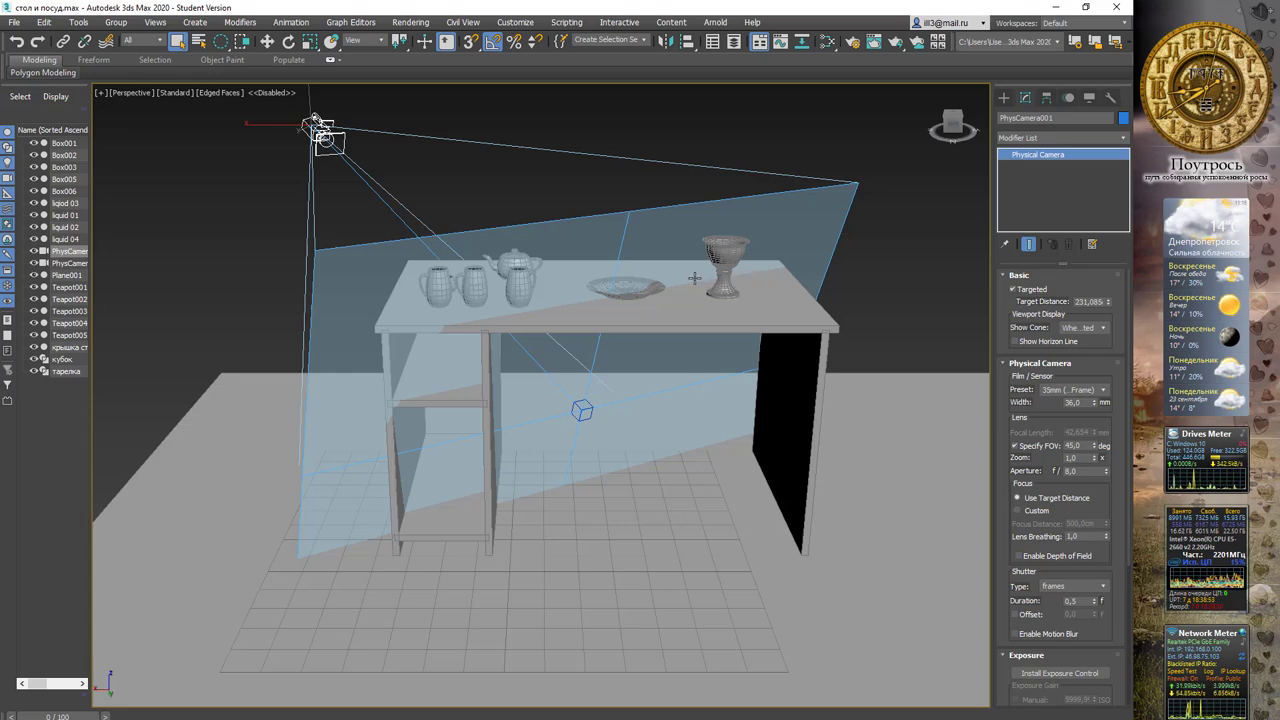
pyautogui.moveTo(692, 293)
pyautogui.keyDown('alt'); pyautogui.mouseDown(button='middle')
pyautogui.moveTo(614, 285)
pyautogui.moveTo(659, 277)
pyautogui.mouseUp(button='middle'); pyautogui.keyUp('alt')
pyautogui.hotkey('ctrl', 'c')
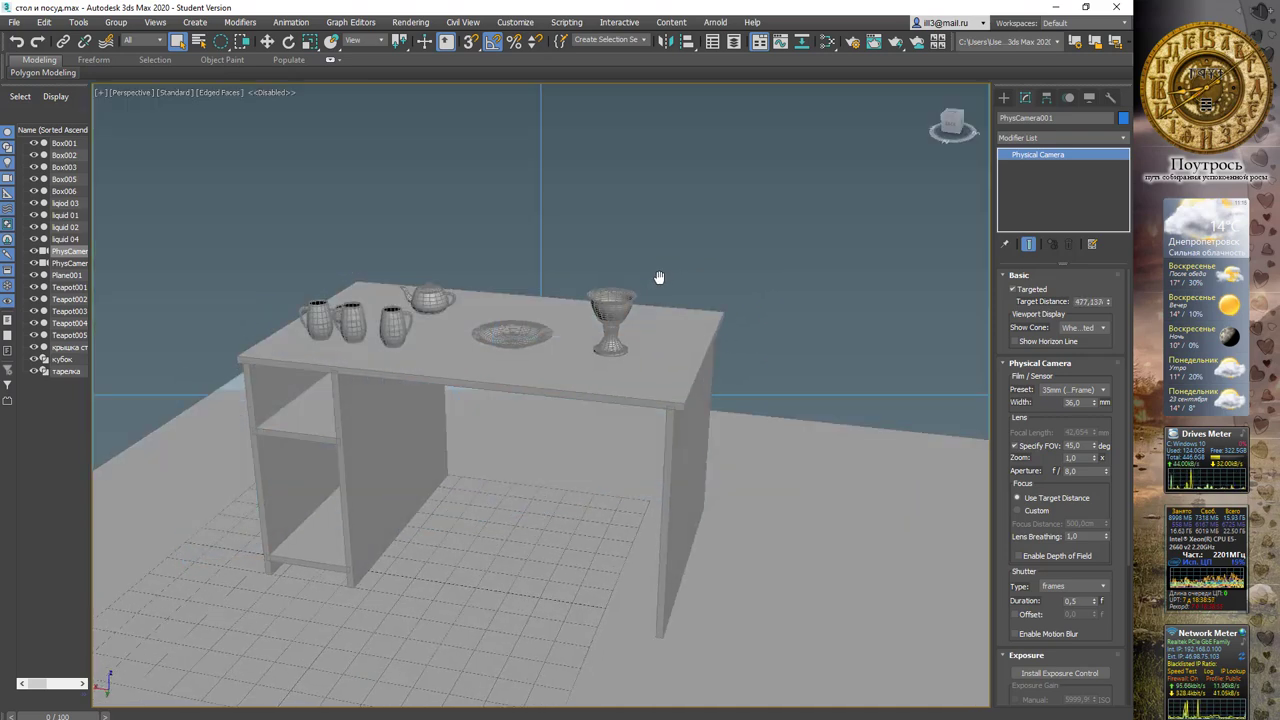
# Orbit and pan the Perspective view, selecting the physical camera to check its placement.
pyautogui.click(133, 92)
pyautogui.click(706, 208)
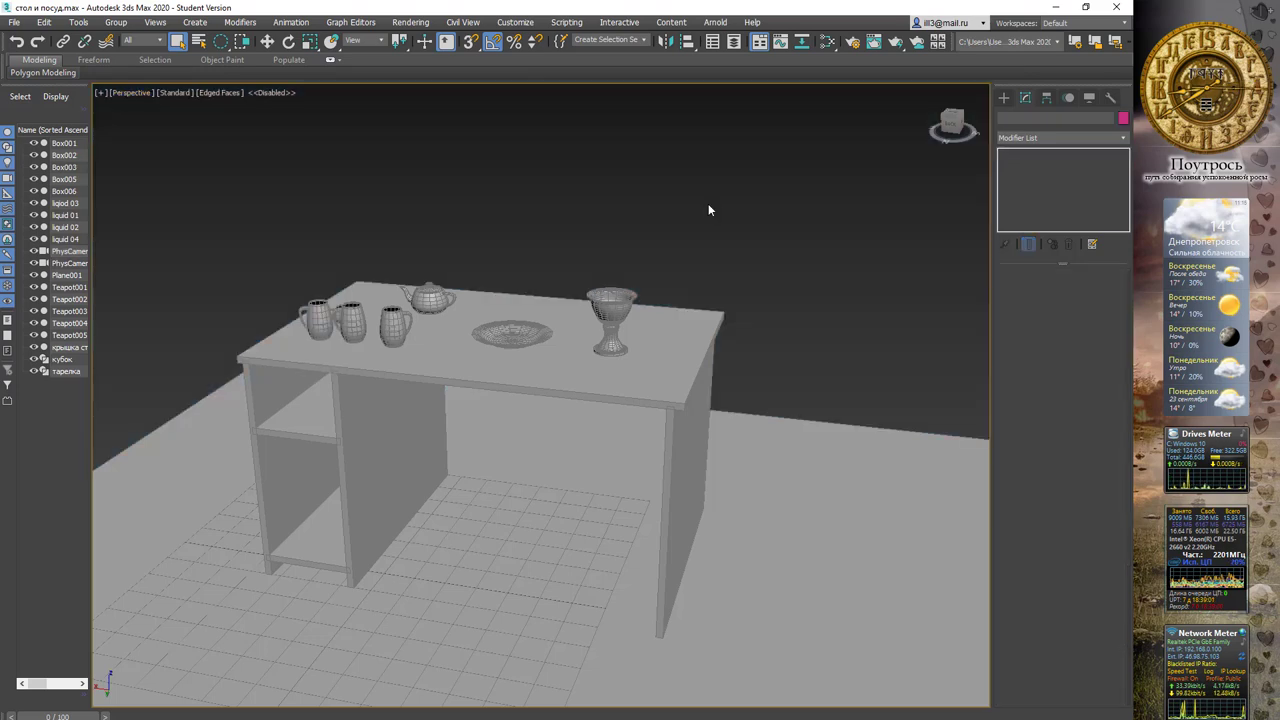
pyautogui.scroll(-2, 700, 210)
pyautogui.scroll(-5, 680, 212)
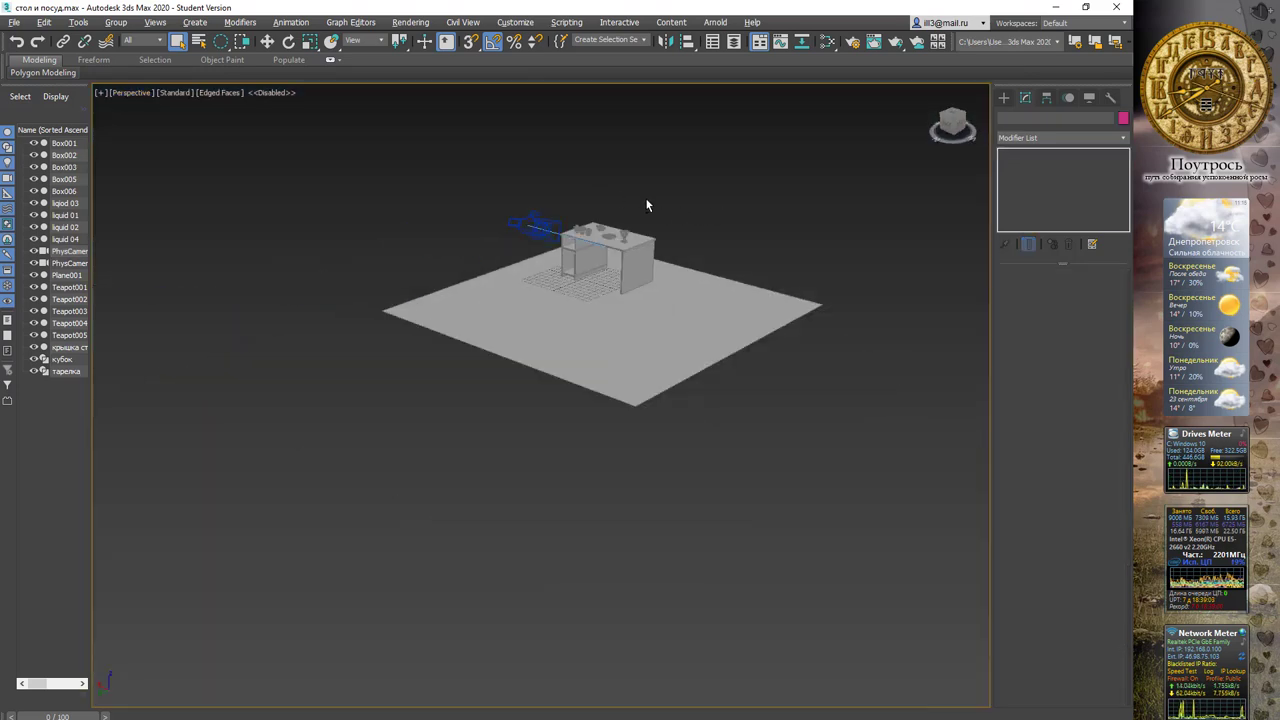
pyautogui.moveTo(645, 205)
pyautogui.keyDown('alt'); pyautogui.mouseDown(button='middle')
pyautogui.moveTo(725, 201)
pyautogui.moveTo(629, 200)
pyautogui.moveTo(454, 237)
pyautogui.moveTo(633, 212)
pyautogui.mouseUp(button='middle'); pyautogui.keyUp('alt')
pyautogui.click(720, 204)
pyautogui.scroll(2, 697, 190)
pyautogui.scroll(5, 697, 190)
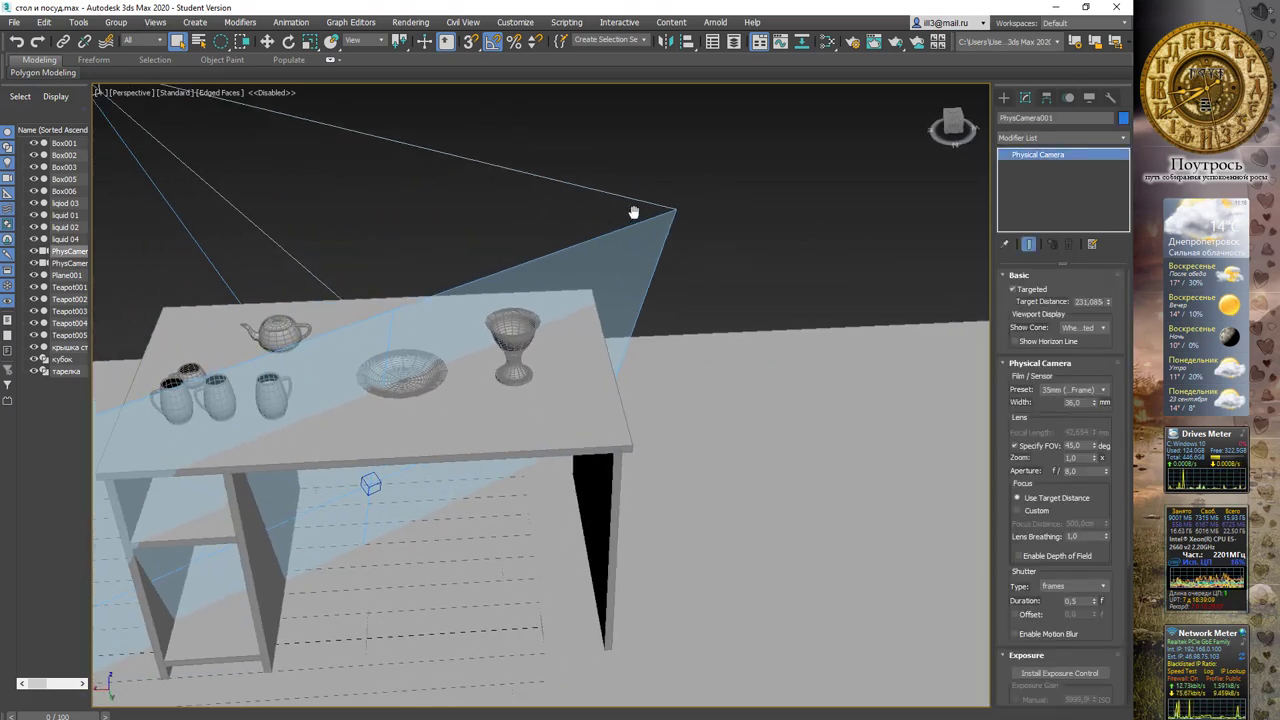
pyautogui.scroll(-5, 633, 212)
pyautogui.moveTo(415, 160); pyautogui.dragTo(395, 210, button='middle')
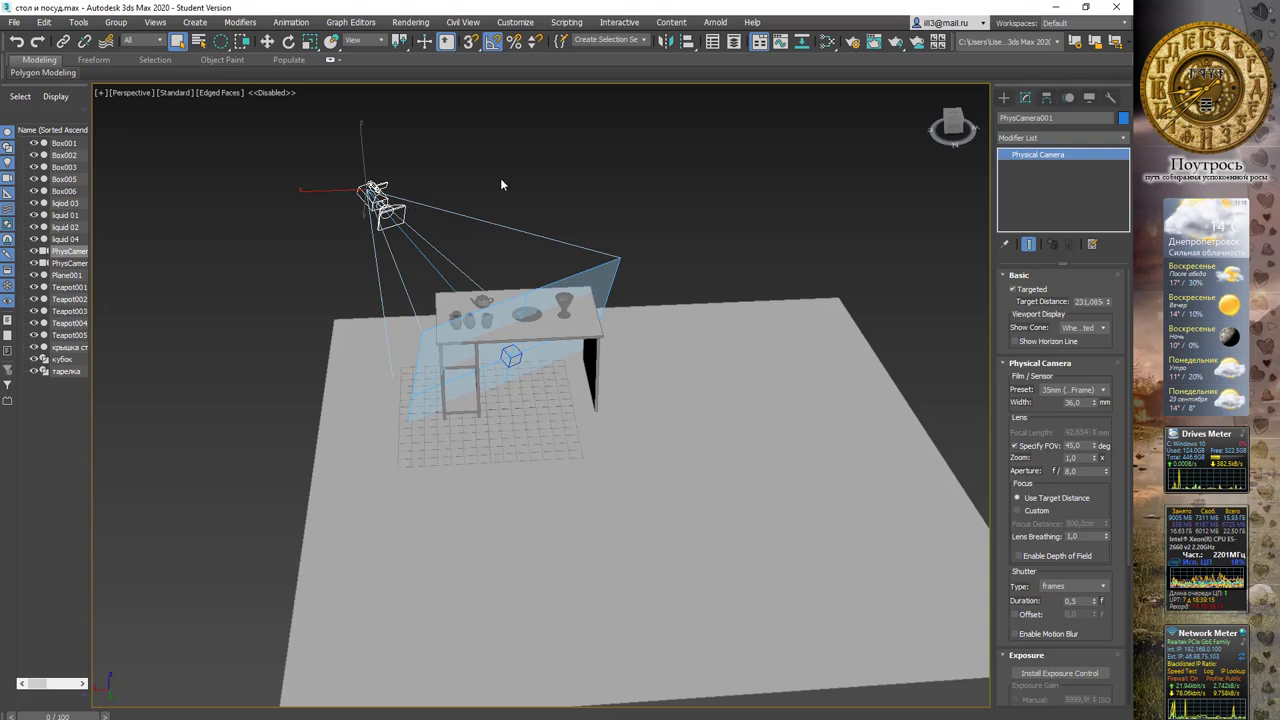
# Deselect the camera and orbit to a higher front-left view of the table.
pyautogui.click(547, 172)
pyautogui.keyDown('alt'); pyautogui.moveTo(638, 268); pyautogui.dragTo(574, 251, button='middle'); pyautogui.keyUp('alt')
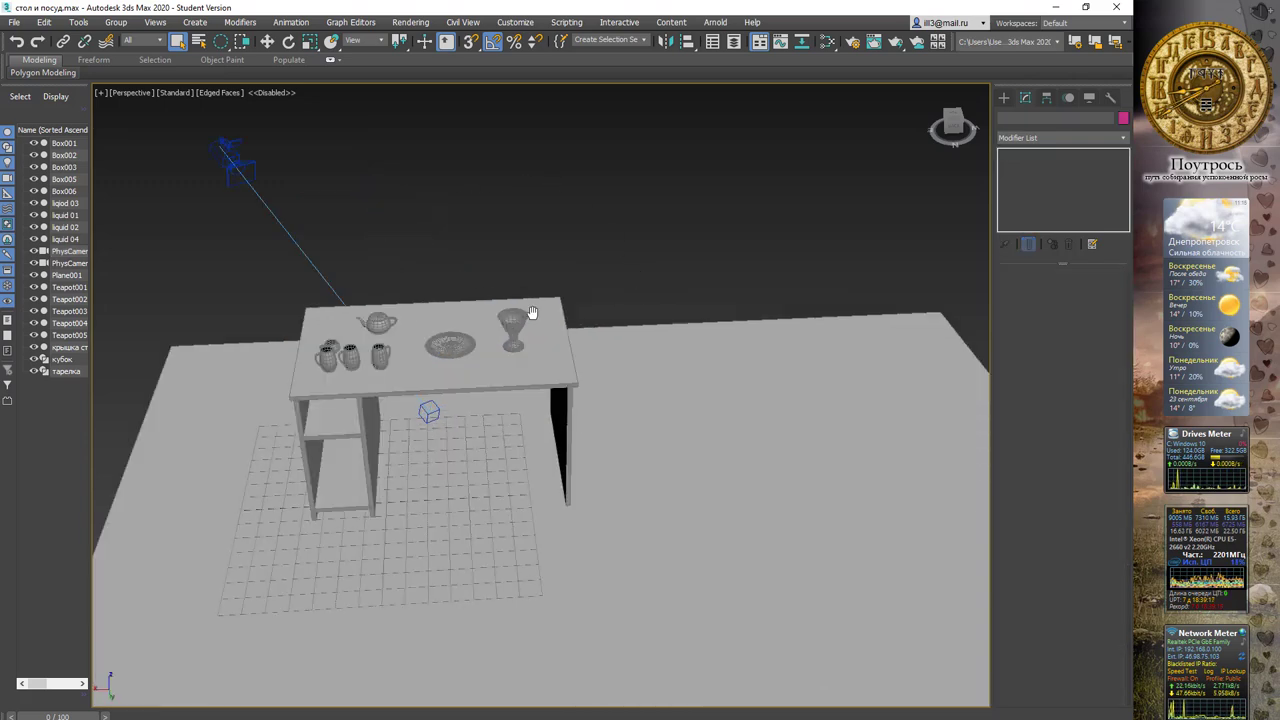
pyautogui.scroll(2, 520, 250)
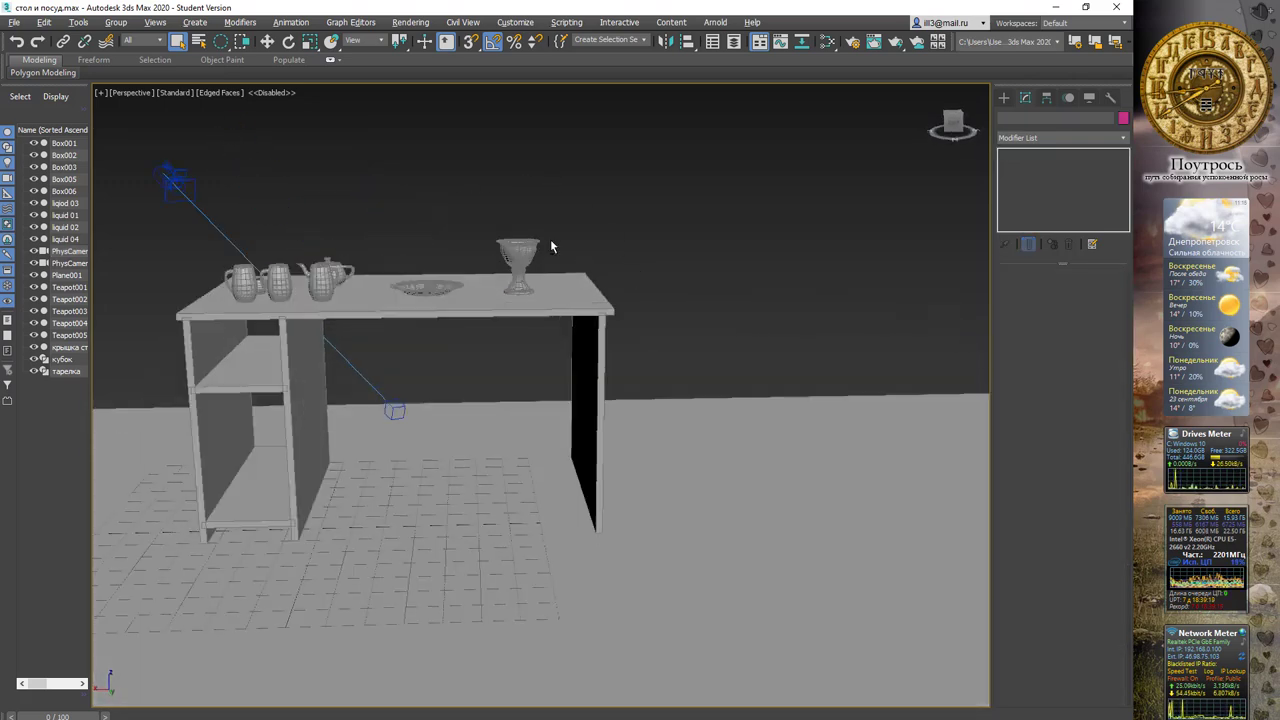
pyautogui.moveTo(550, 246)
pyautogui.keyDown('alt'); pyautogui.mouseDown(button='middle')
pyautogui.moveTo(534, 251)
pyautogui.moveTo(518, 232)
pyautogui.moveTo(519, 244)
pyautogui.mouseUp(button='middle'); pyautogui.keyUp('alt')
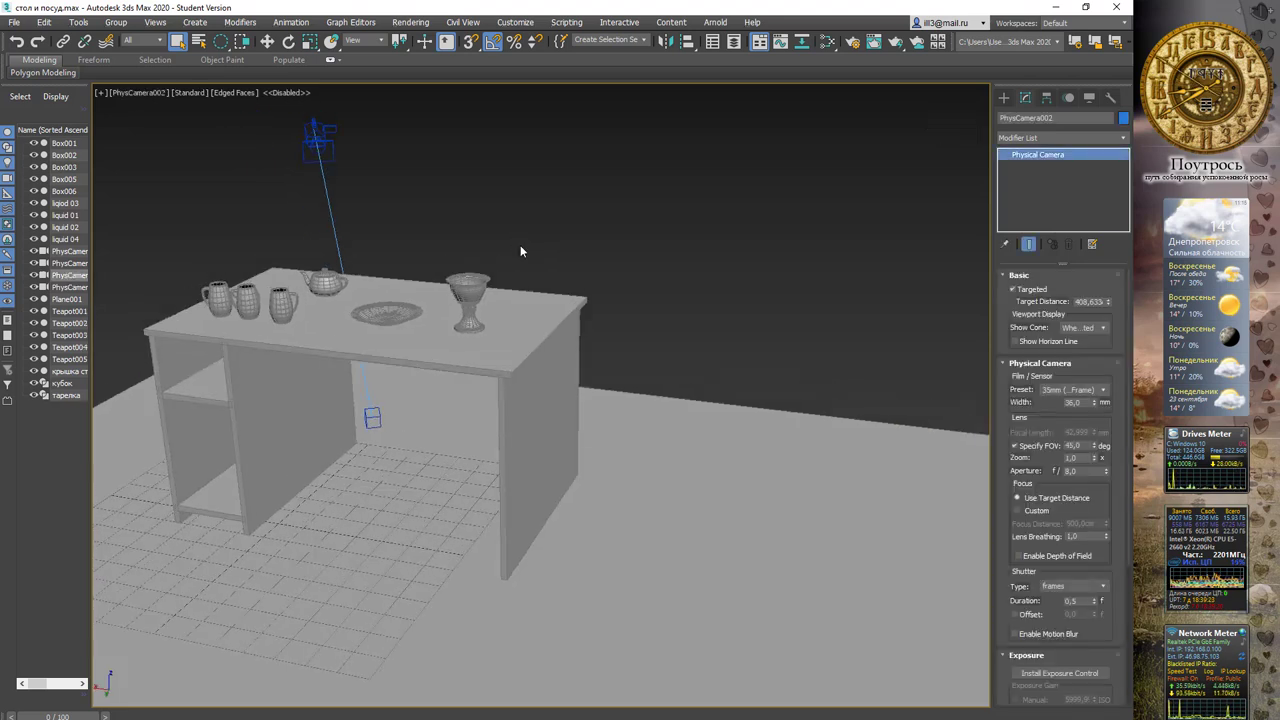
# Look through PhysCamera001, then switch the viewport to PhysCamera002.
pyautogui.click(153, 94)
pyautogui.moveTo(191, 106)
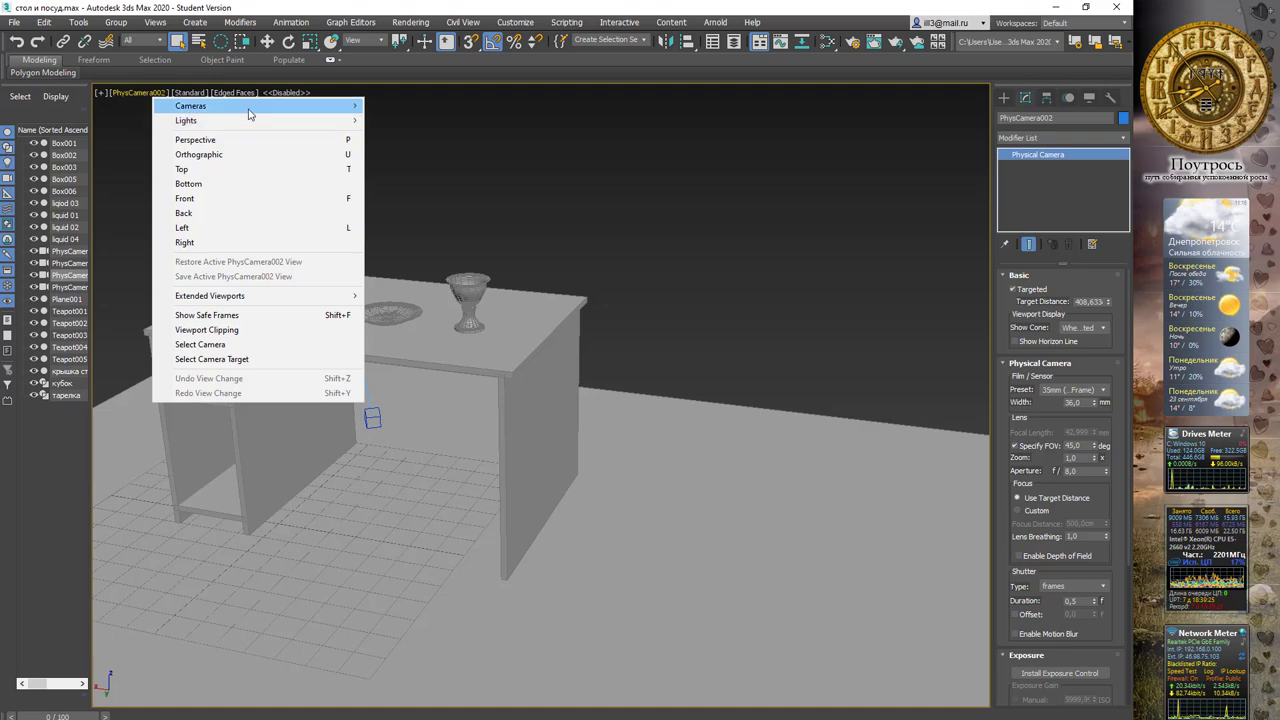
pyautogui.click(437, 110)
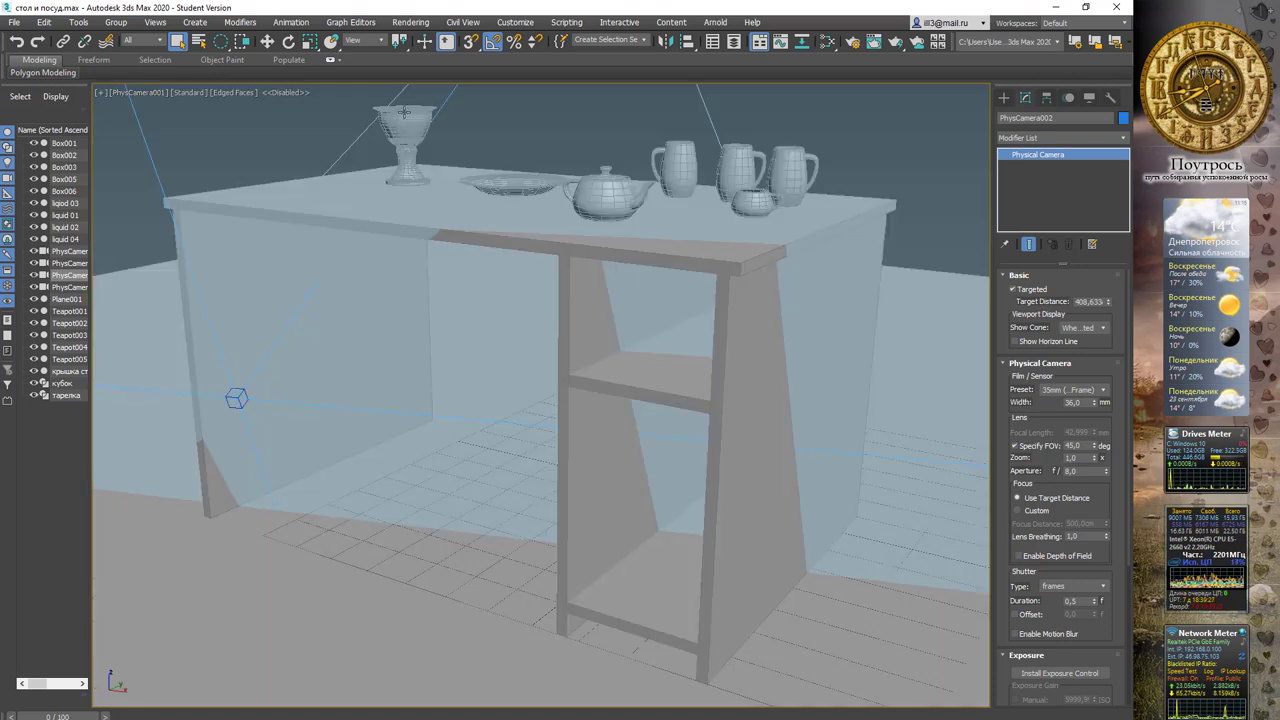
pyautogui.click(138, 93)
pyautogui.moveTo(175, 106)
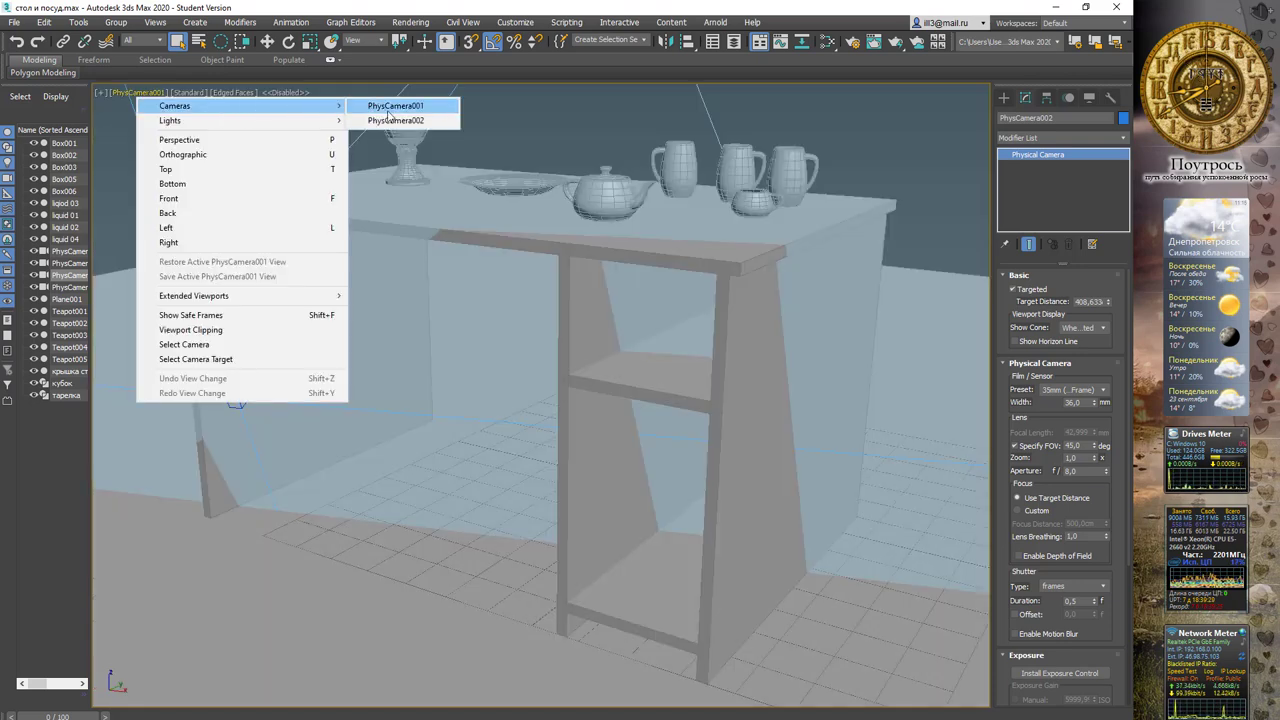
pyautogui.click(394, 118)
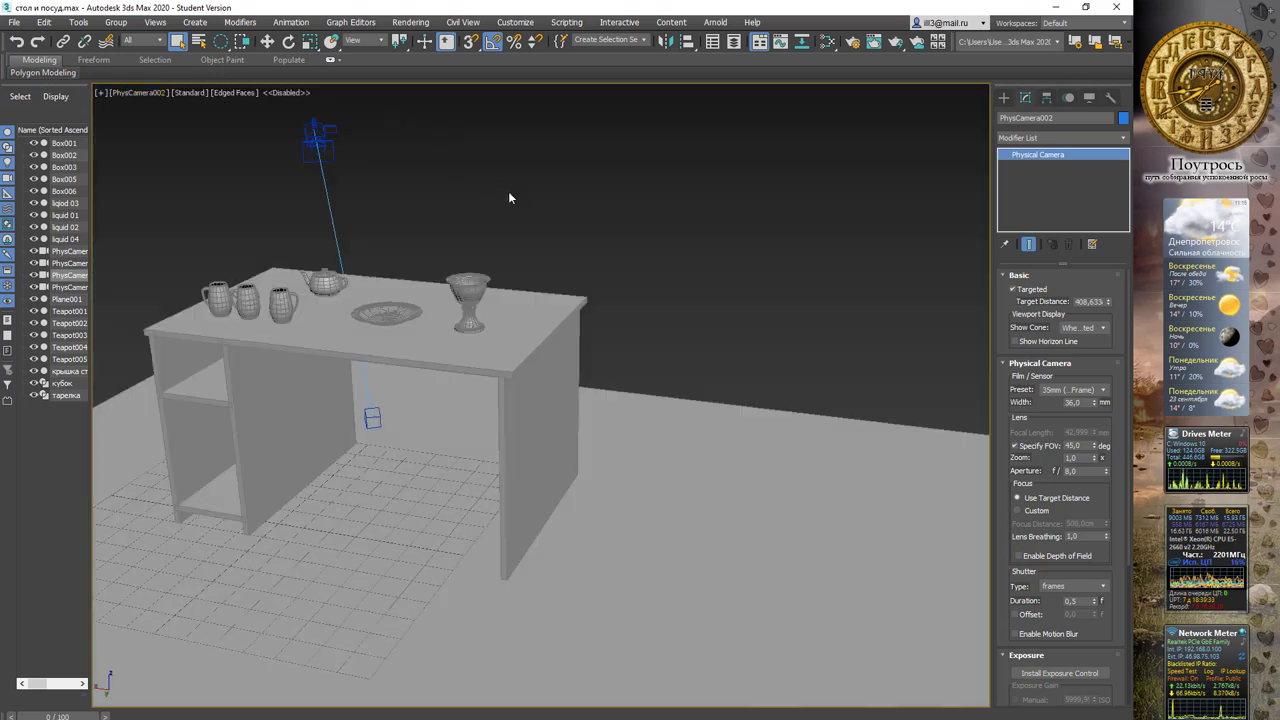
# Return to Perspective, orbit and zoom in, and test-render that view.
pyautogui.press('p')
pyautogui.scroll(-5, 490, 188)
pyautogui.moveTo(490, 188)
pyautogui.keyDown('alt'); pyautogui.mouseDown(button='middle')
pyautogui.moveTo(687, 178)
pyautogui.moveTo(549, 249)
pyautogui.mouseUp(button='middle'); pyautogui.keyUp('alt')
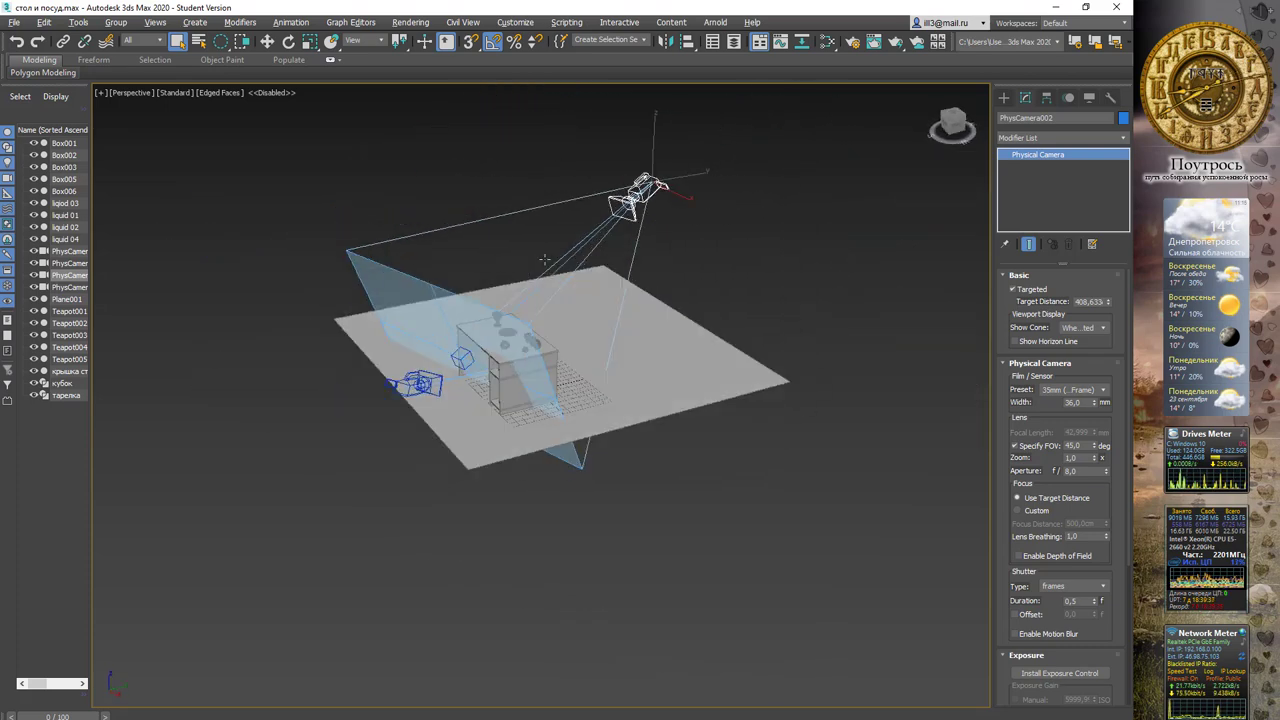
pyautogui.scroll(2, 558, 240)
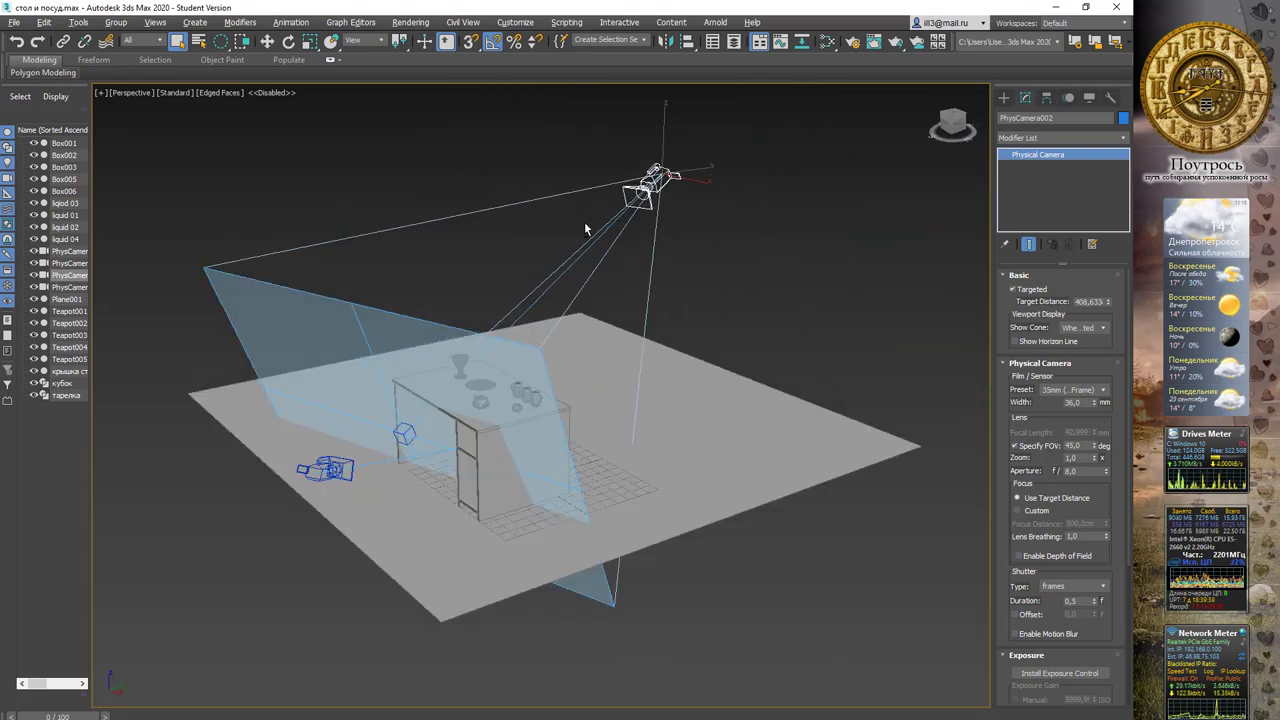
pyautogui.scroll(3, 584, 221)
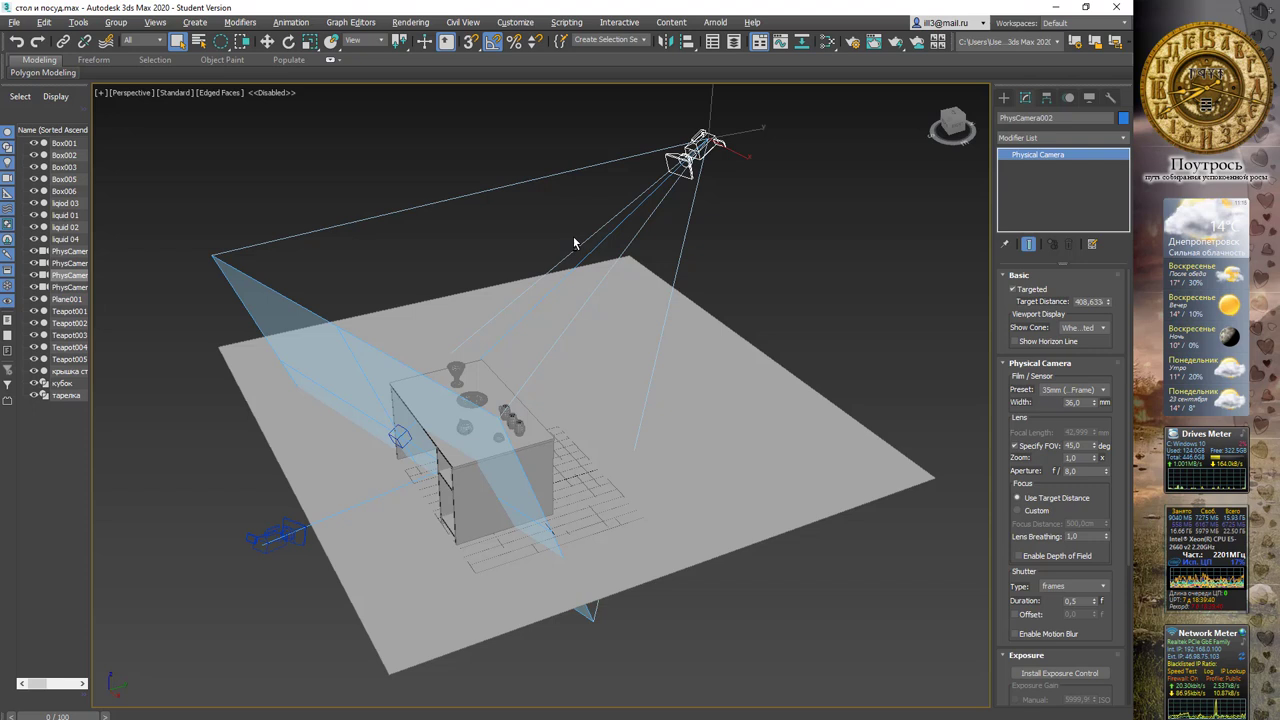
pyautogui.click(897, 44)
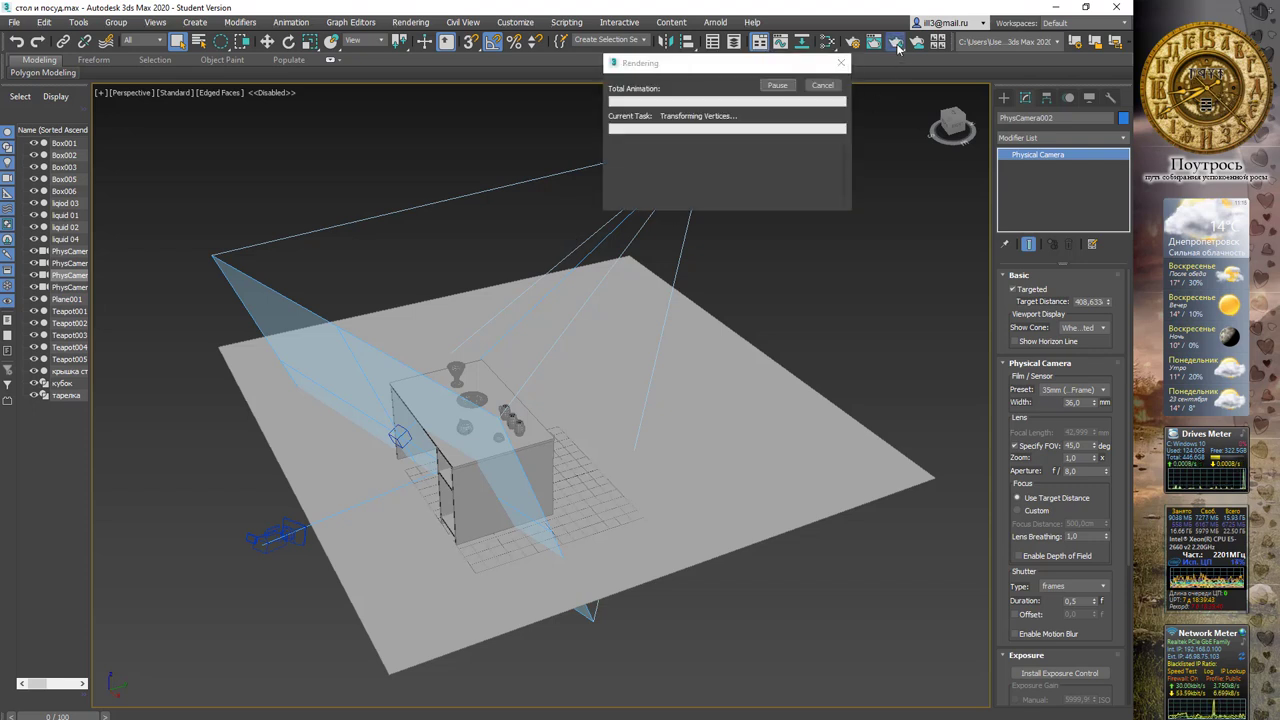
pyautogui.moveTo(227, 13); pyautogui.dragTo(422, 117)
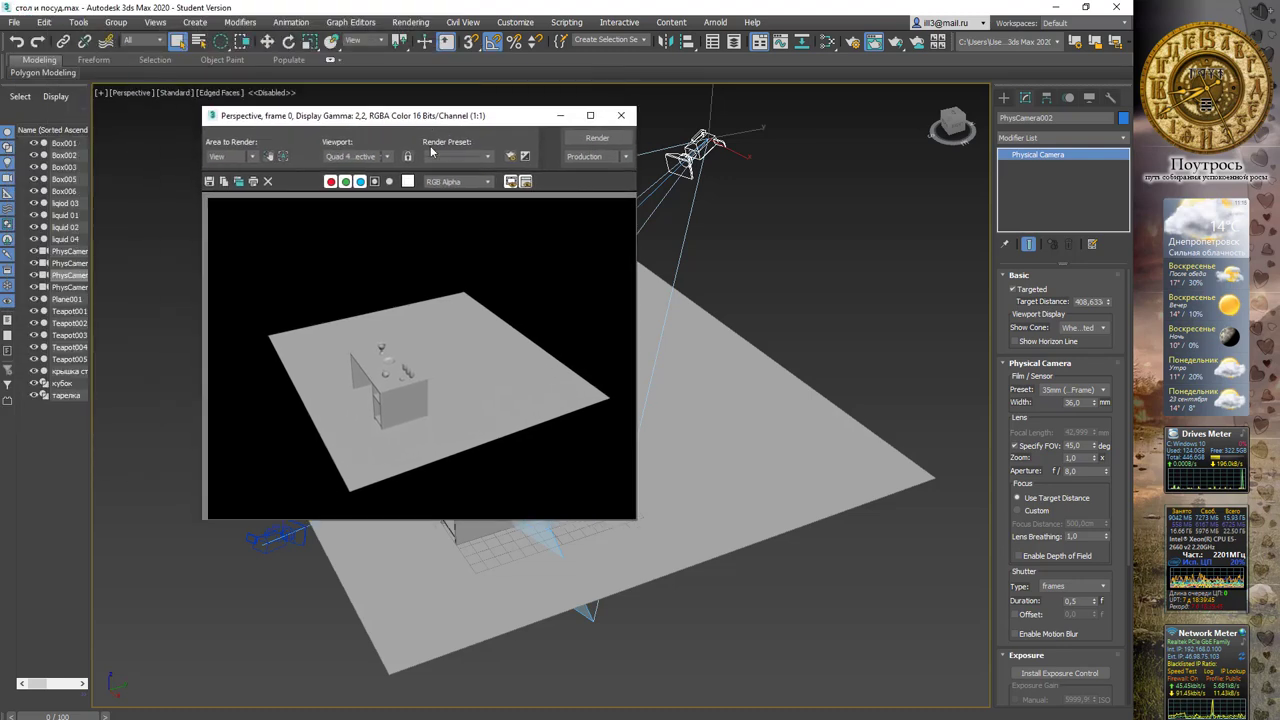
pyautogui.click(627, 116)
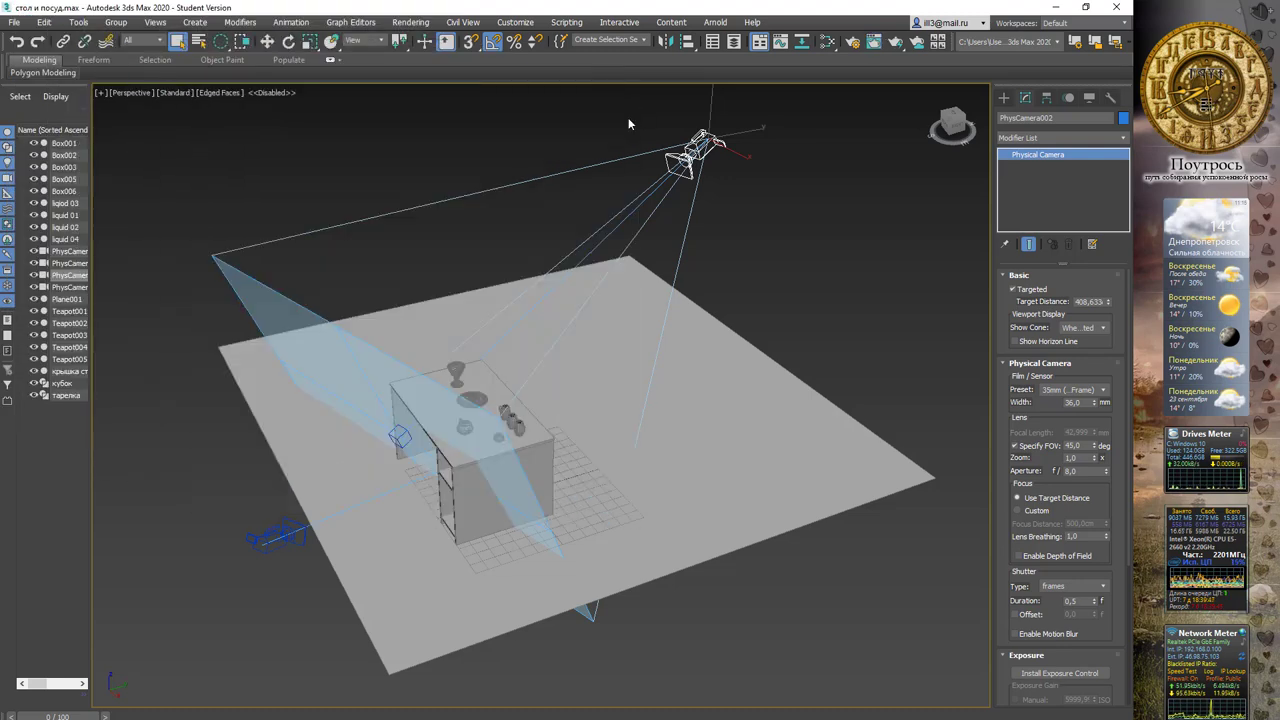
# Look through PhysCamera002, then switch the viewport to PhysCamera001.
pyautogui.press('c')
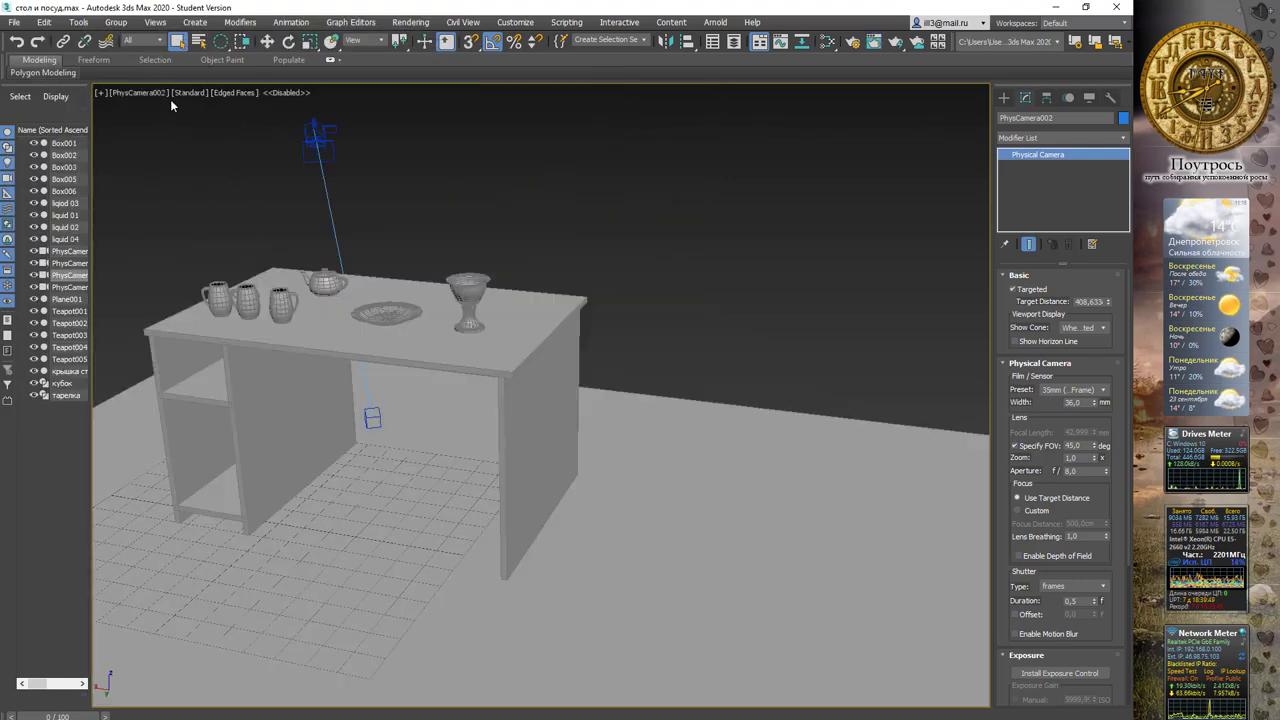
pyautogui.click(150, 93)
pyautogui.click(418, 107)
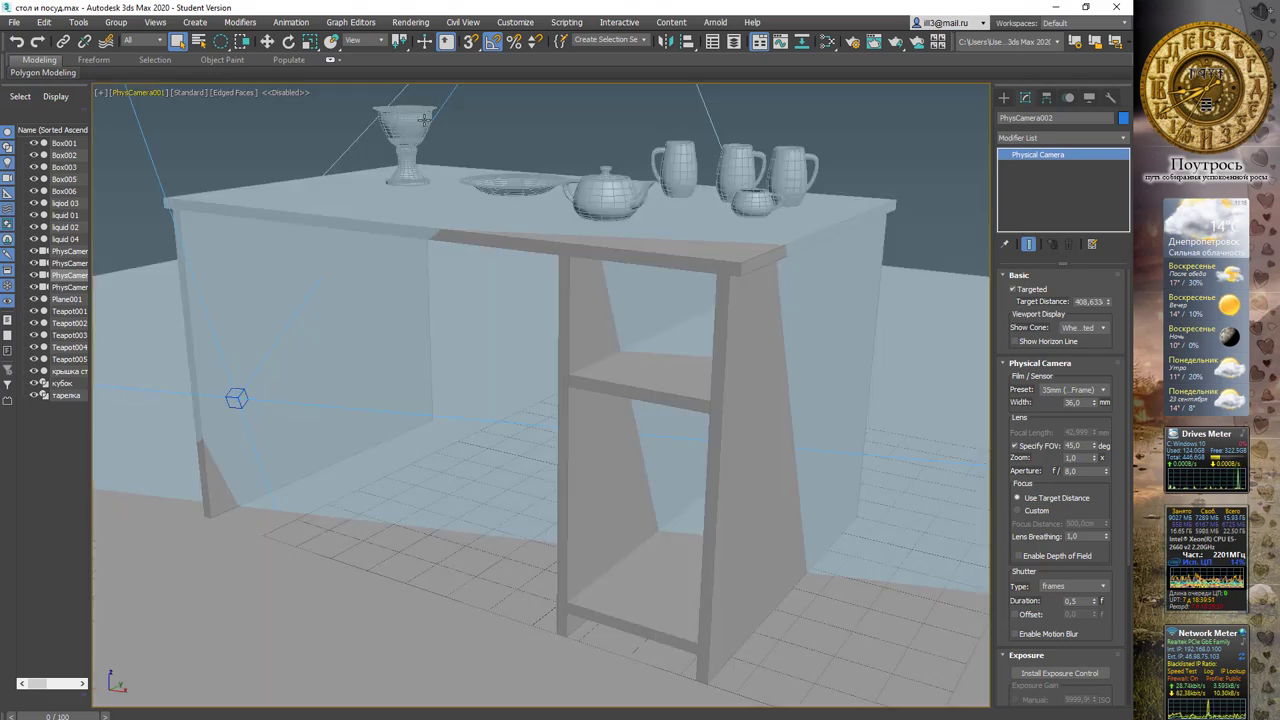
# Render PhysCamera001, switch Render Setup to ART Renderer, and render the view again.
pyautogui.click(895, 42)
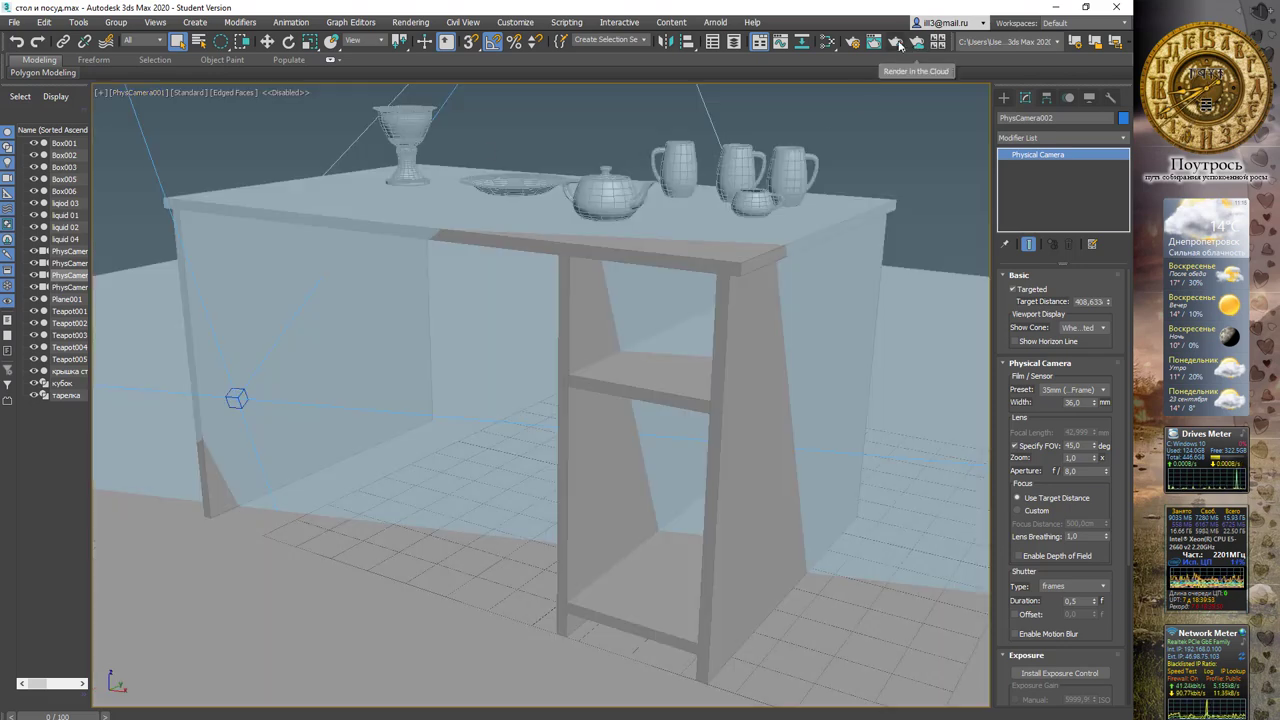
pyautogui.moveTo(474, 119); pyautogui.dragTo(377, 174)
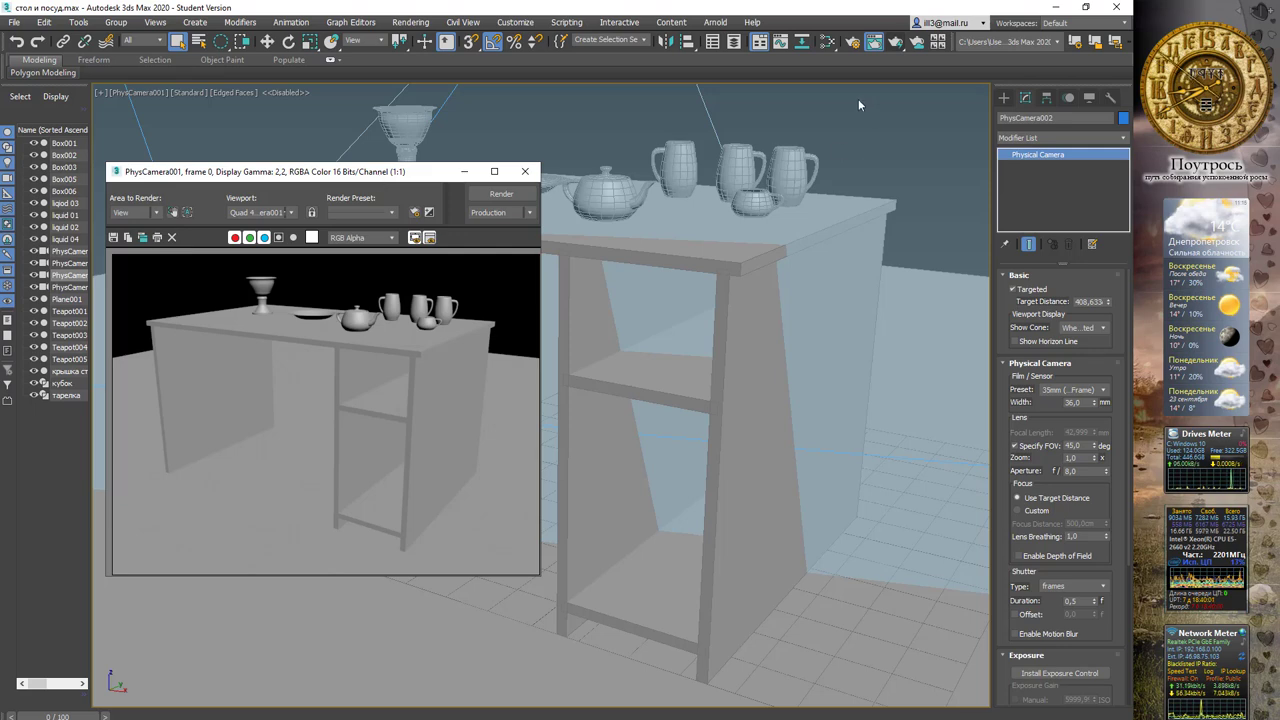
pyautogui.click(852, 44)
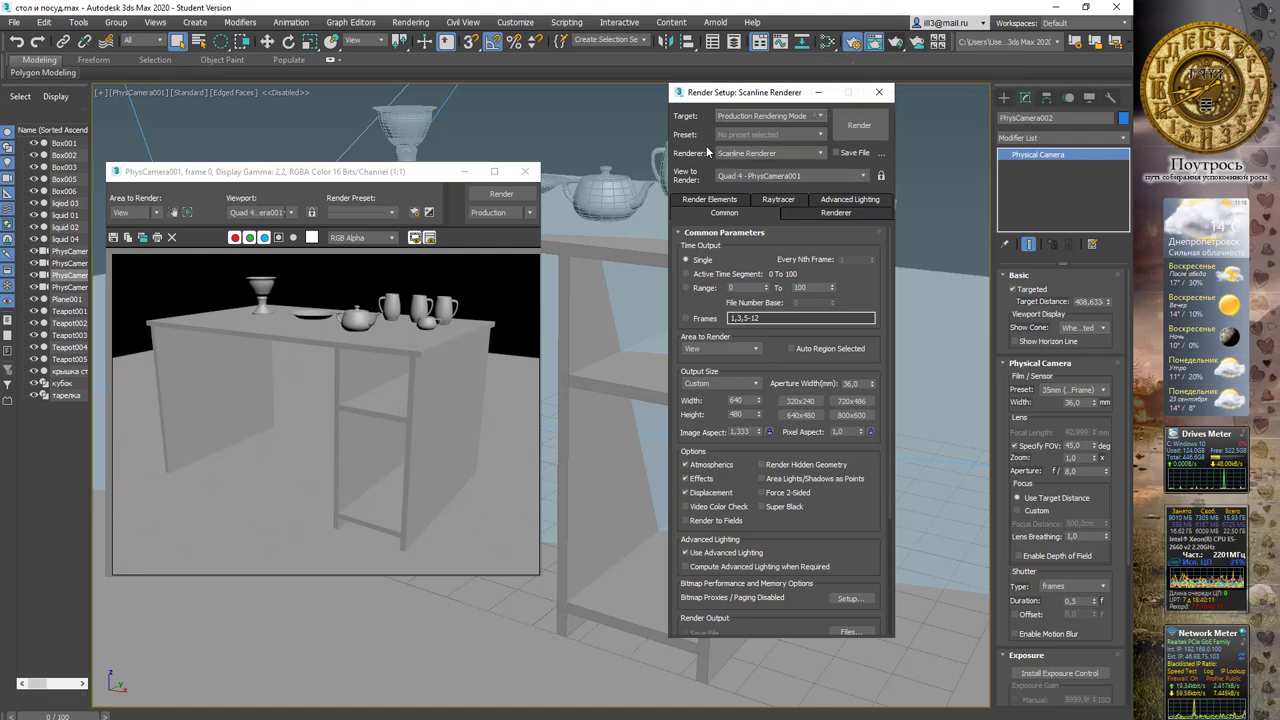
pyautogui.click(822, 153)
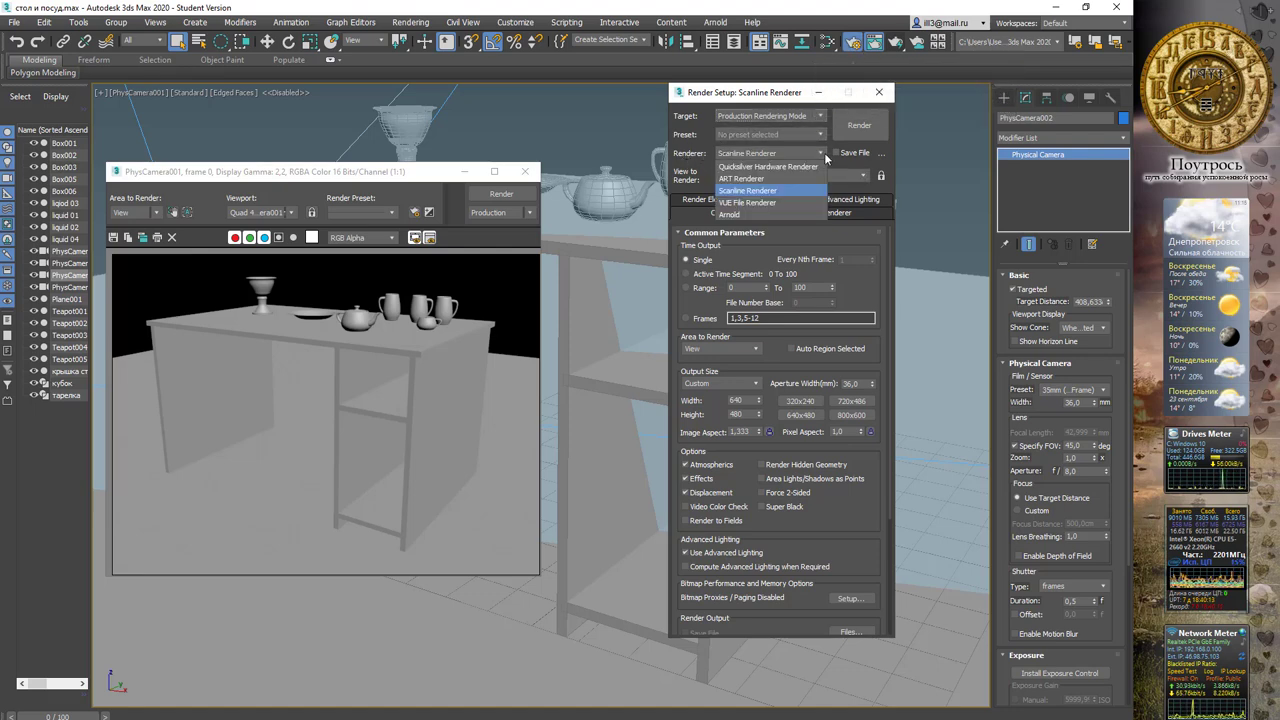
pyautogui.click(755, 180)
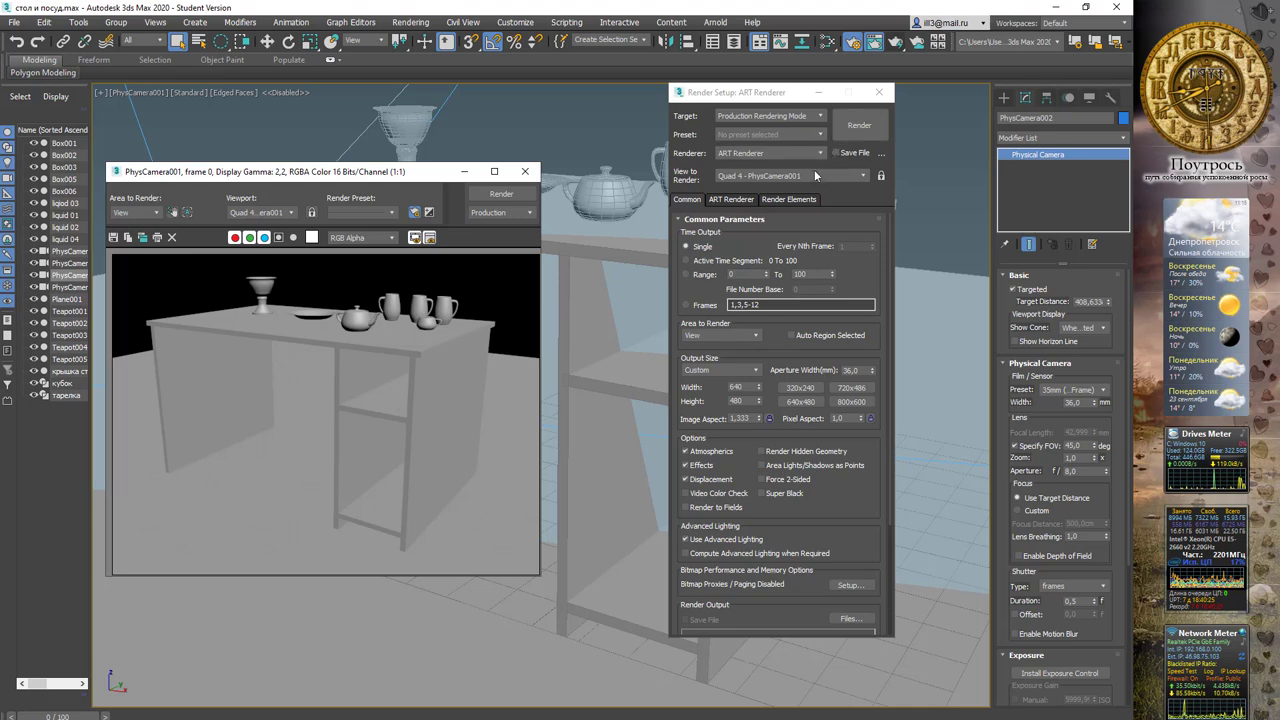
pyautogui.click(858, 128)
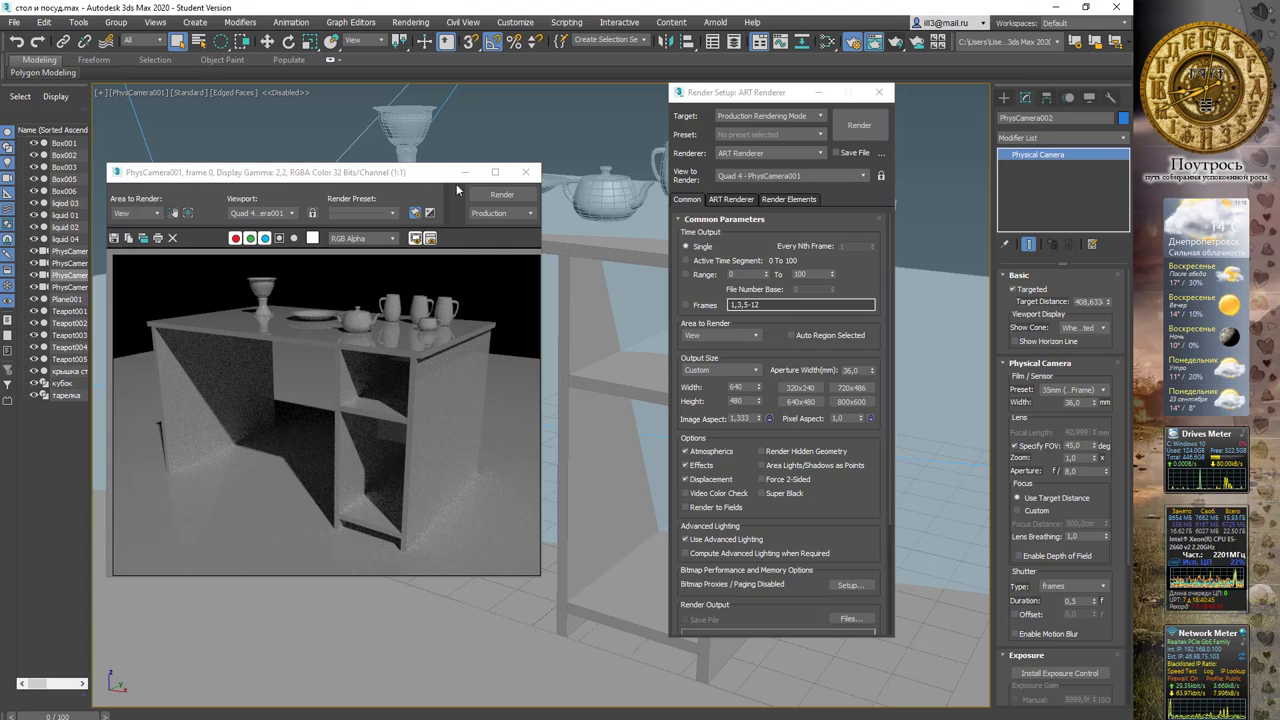
pyautogui.click(411, 22)
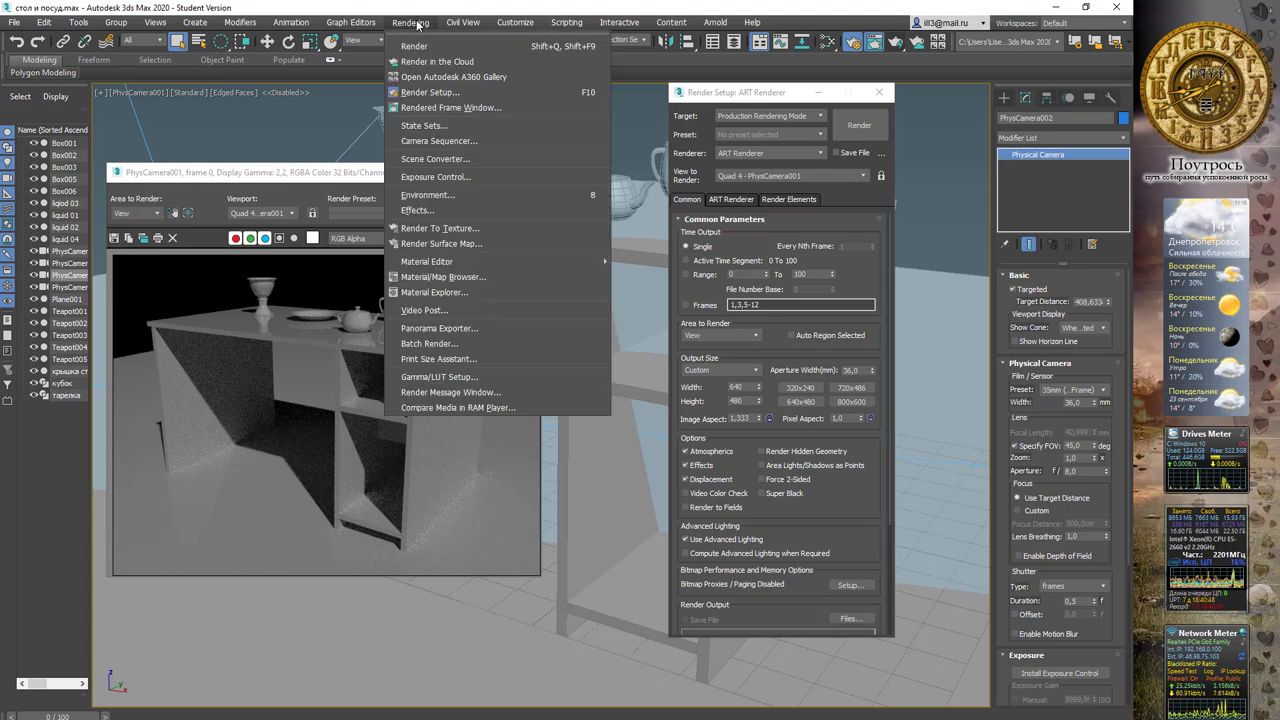
# Set a Gradient Ramp as the environment map, re-render, and close Environment and Effects.
pyautogui.click(462, 194)
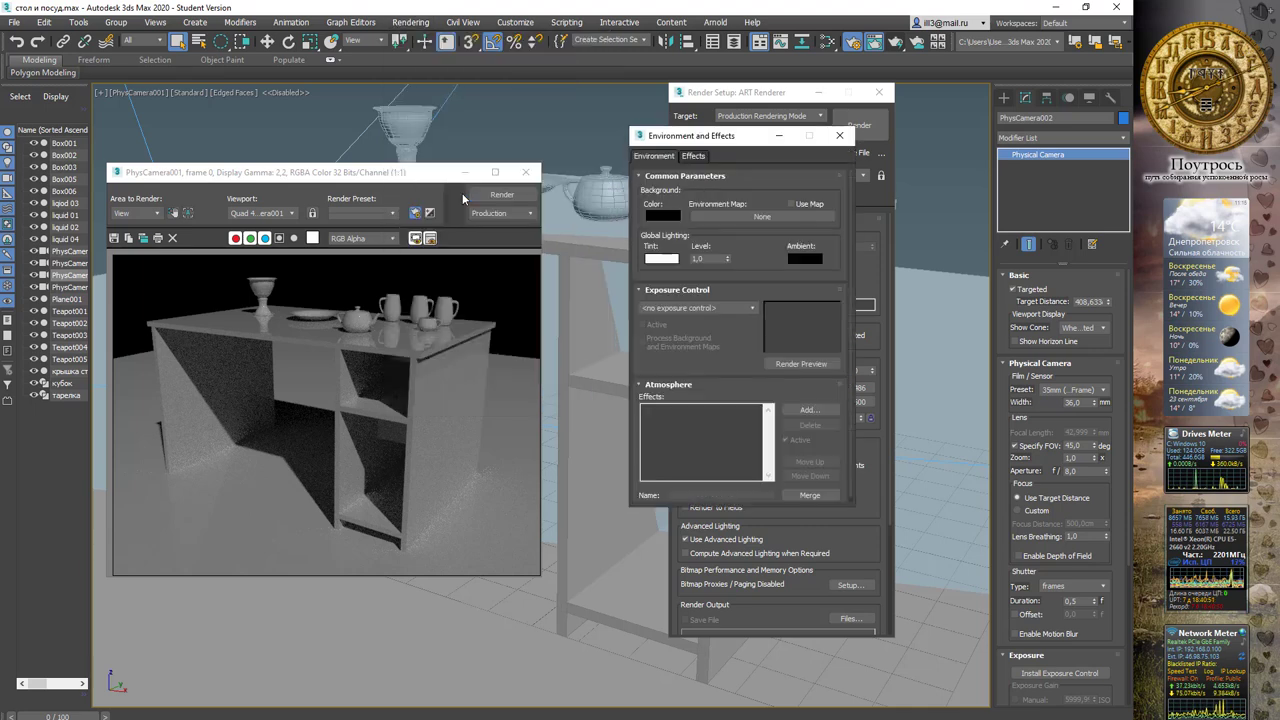
pyautogui.moveTo(743, 141); pyautogui.dragTo(684, 205)
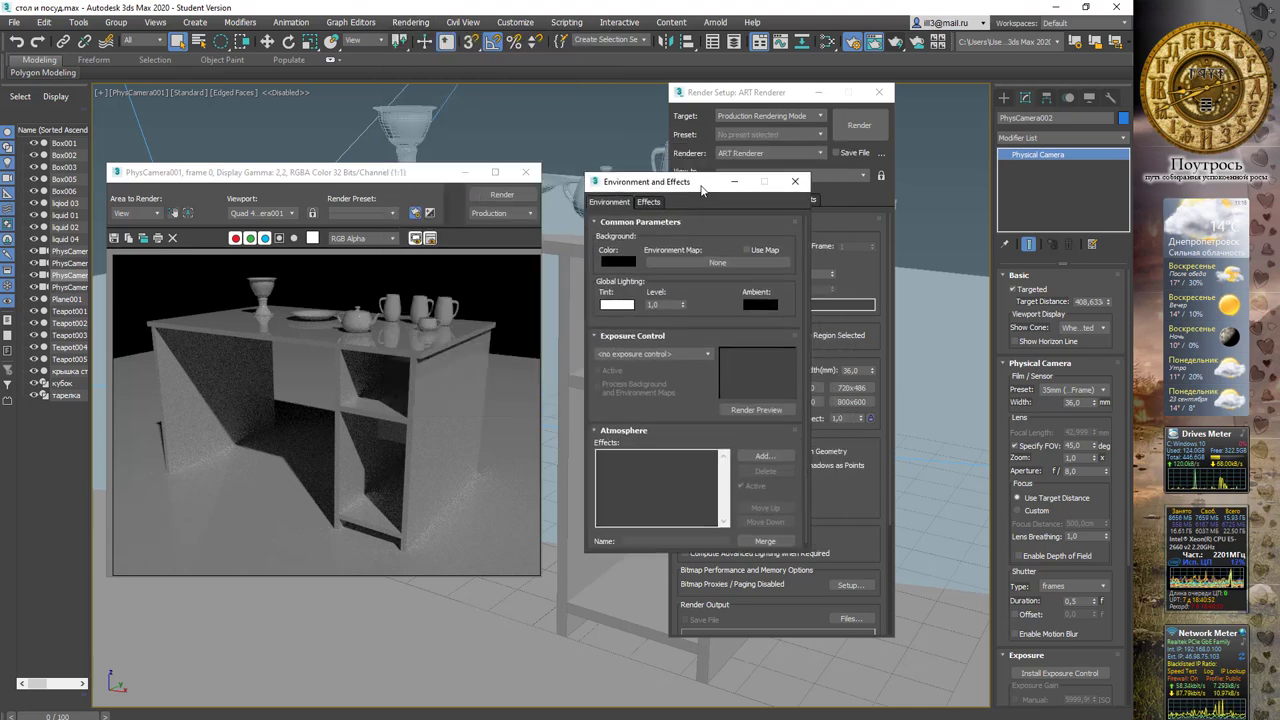
pyautogui.click(684, 281)
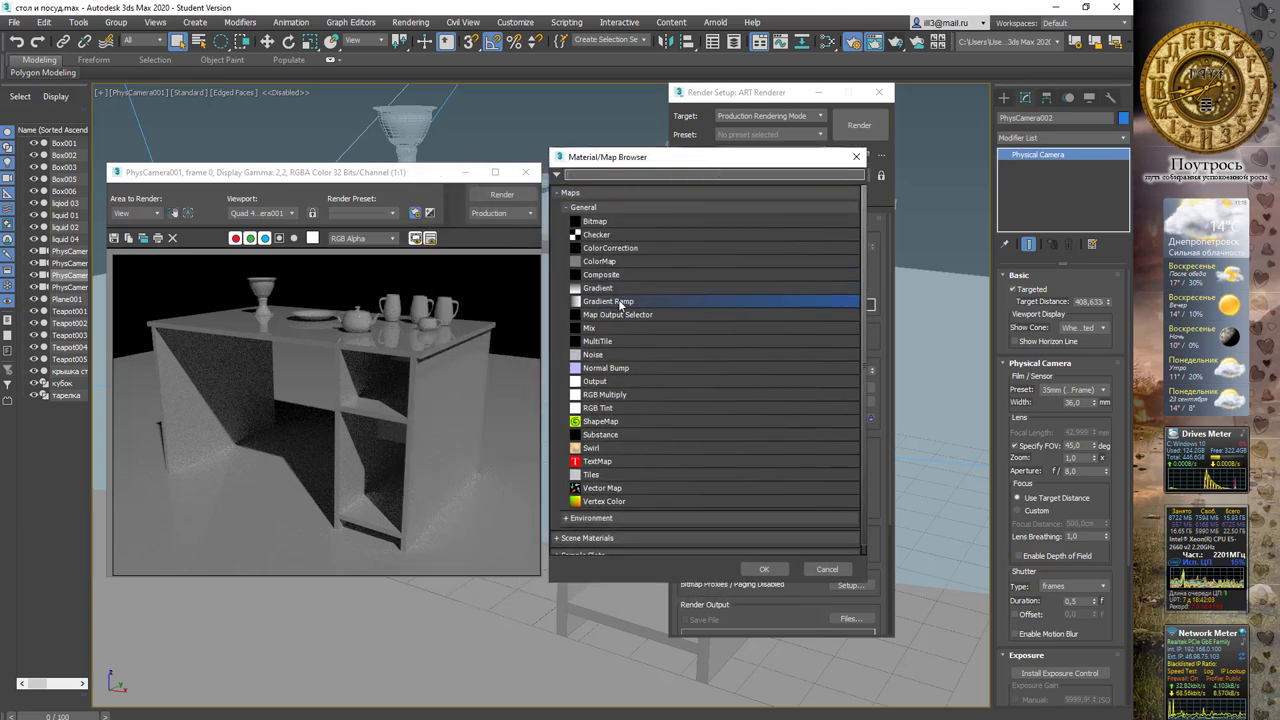
pyautogui.doubleClick(597, 302)
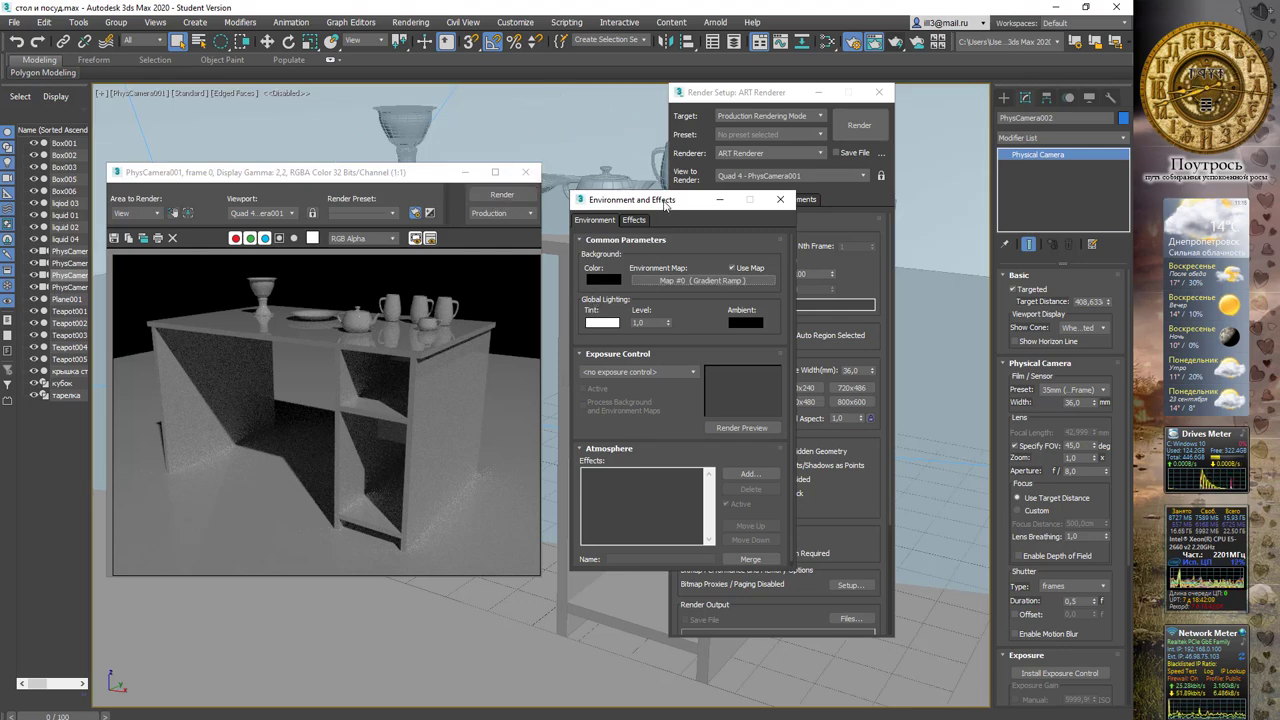
pyautogui.moveTo(666, 205); pyautogui.dragTo(669, 224)
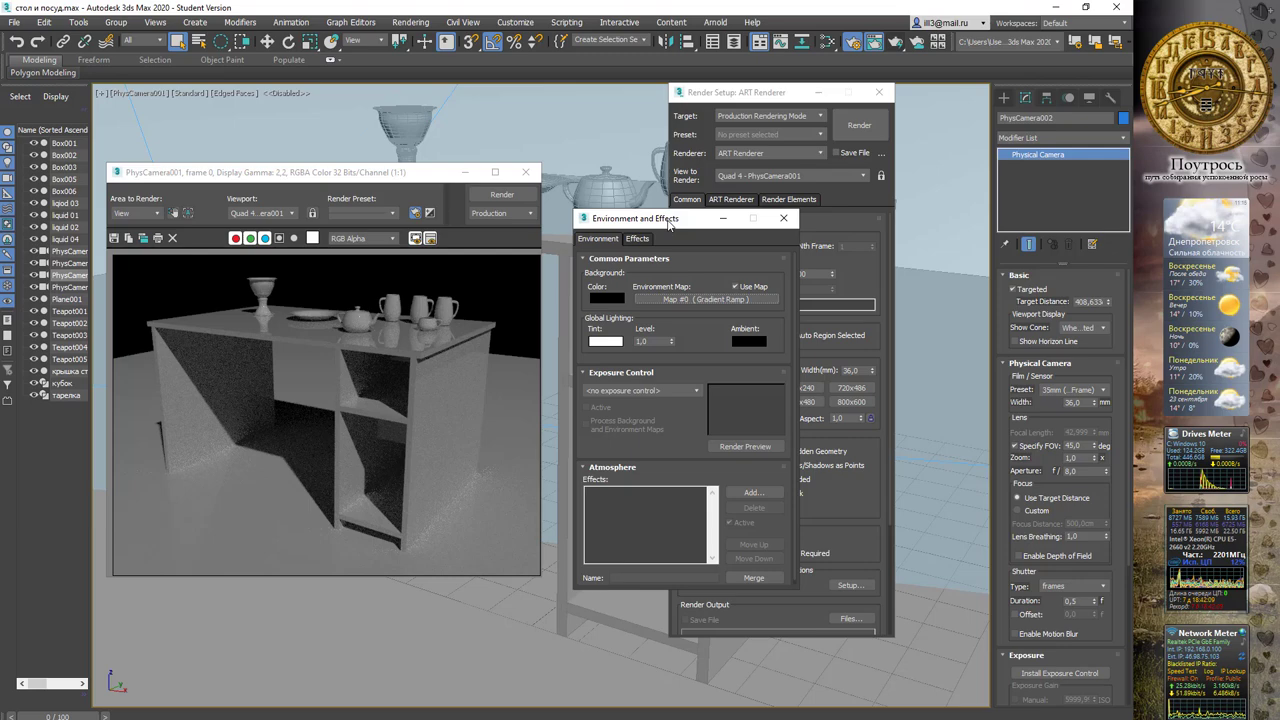
pyautogui.click(501, 194)
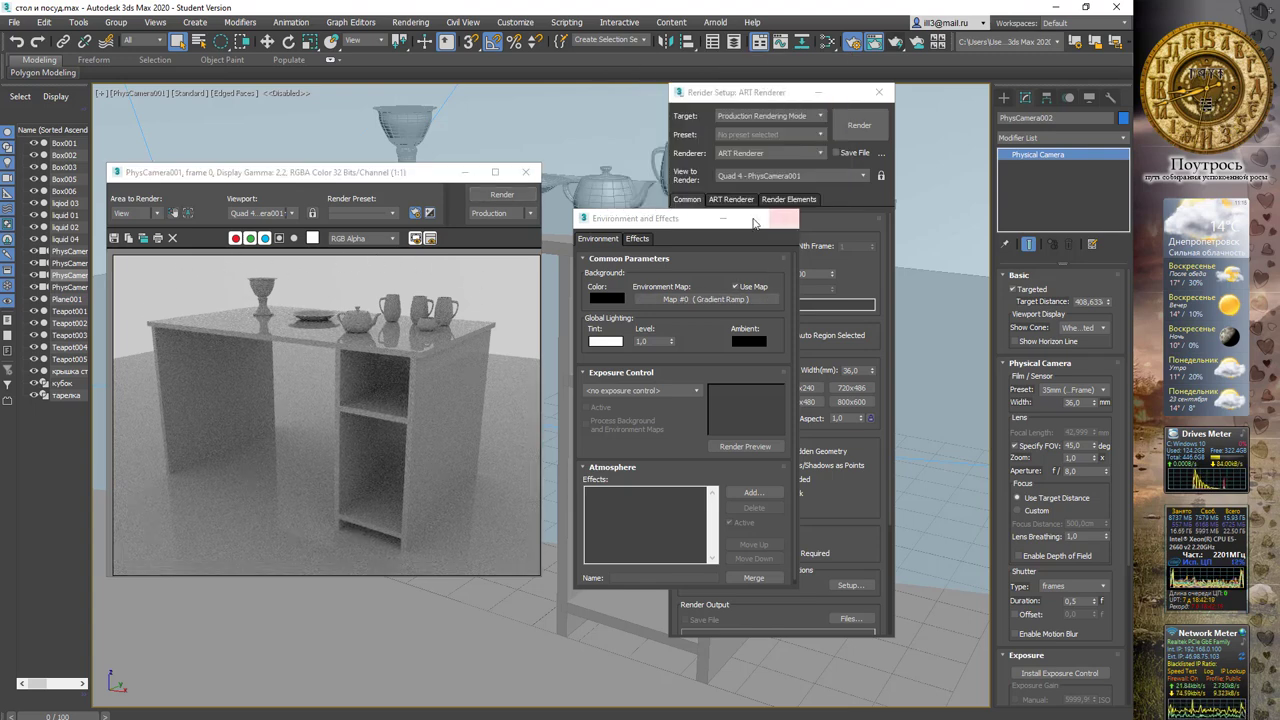
pyautogui.click(700, 220)
pyautogui.moveTo(700, 220); pyautogui.dragTo(650, 228)
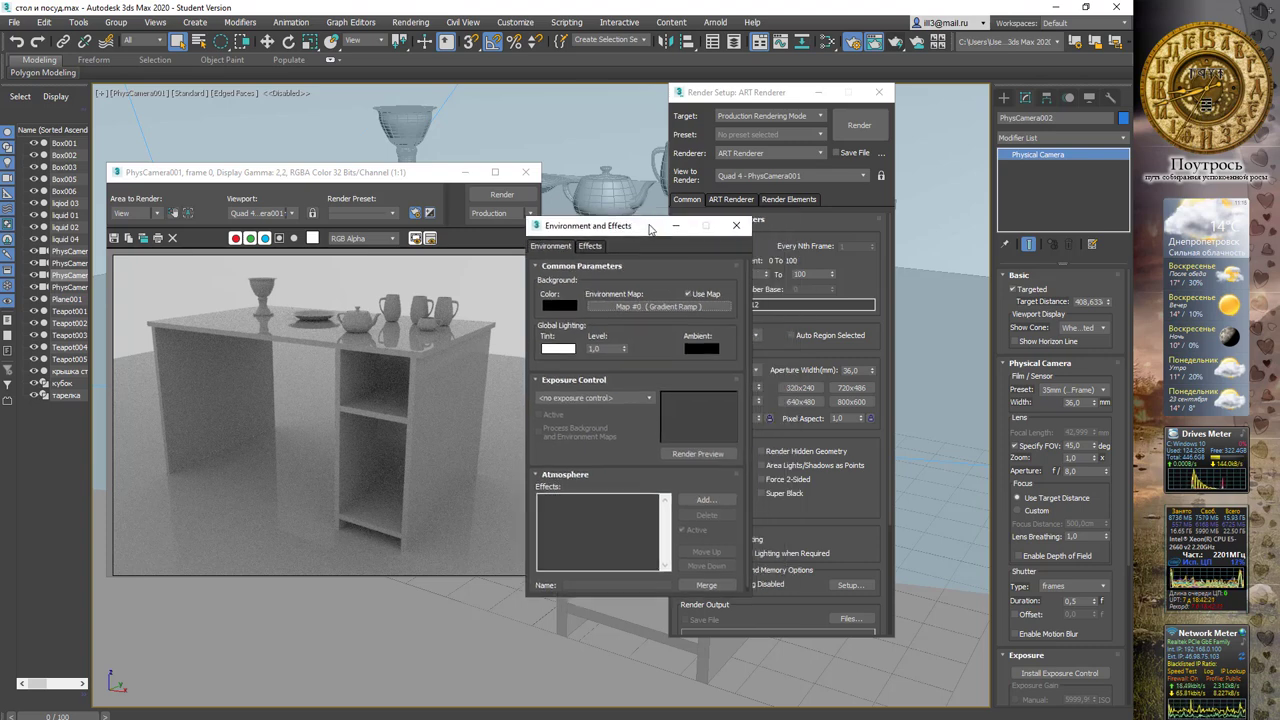
pyautogui.click(737, 227)
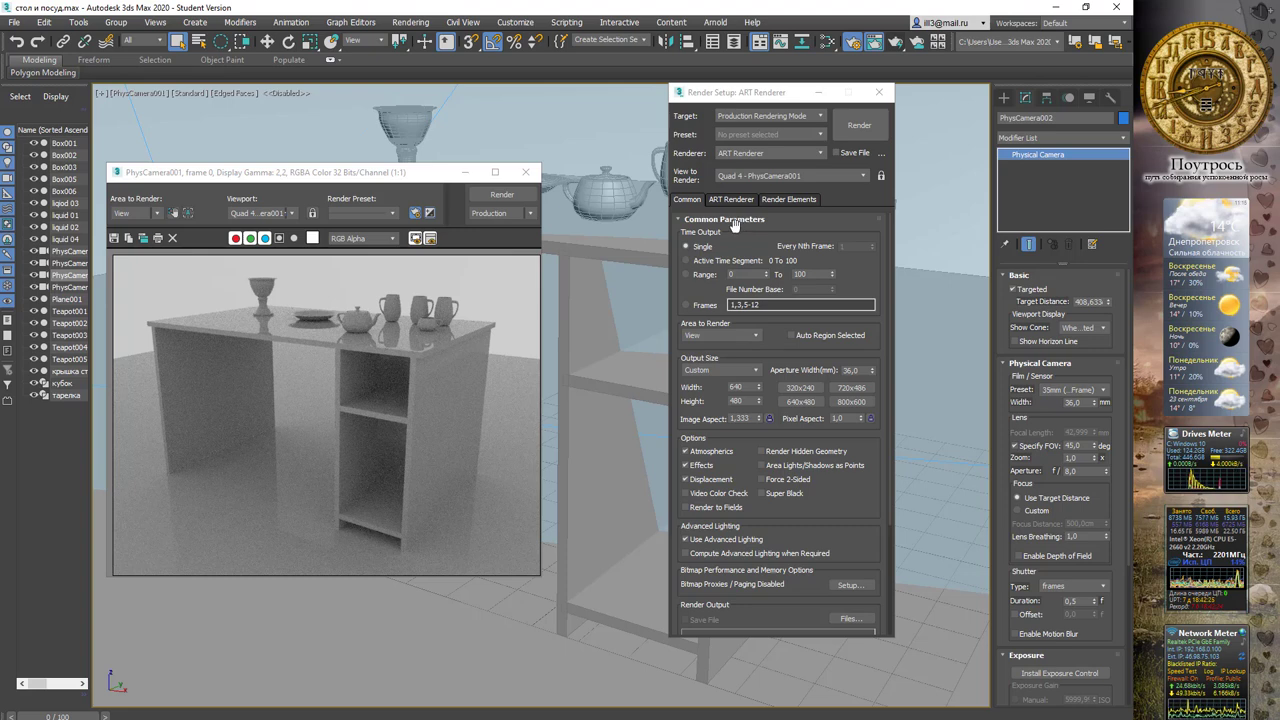
# Close Render Setup and open the Slate Material Editor from the Rendering menu.
pyautogui.click(879, 94)
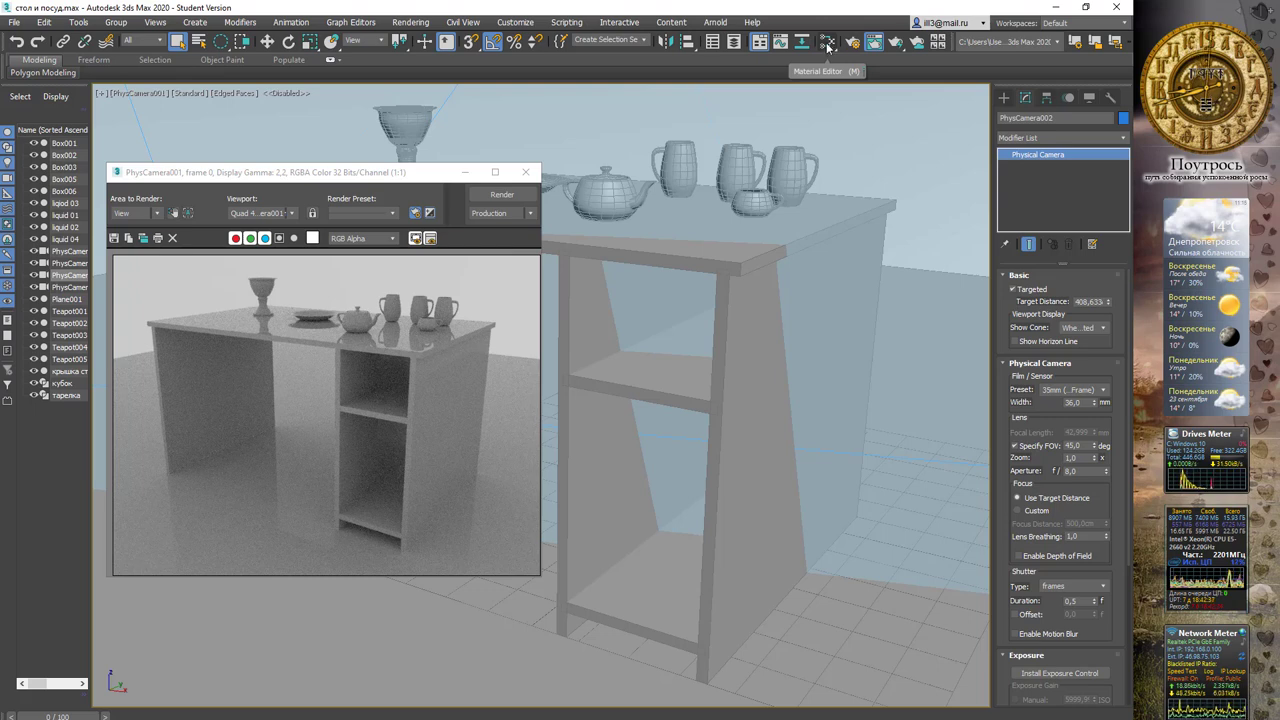
pyautogui.click(410, 22)
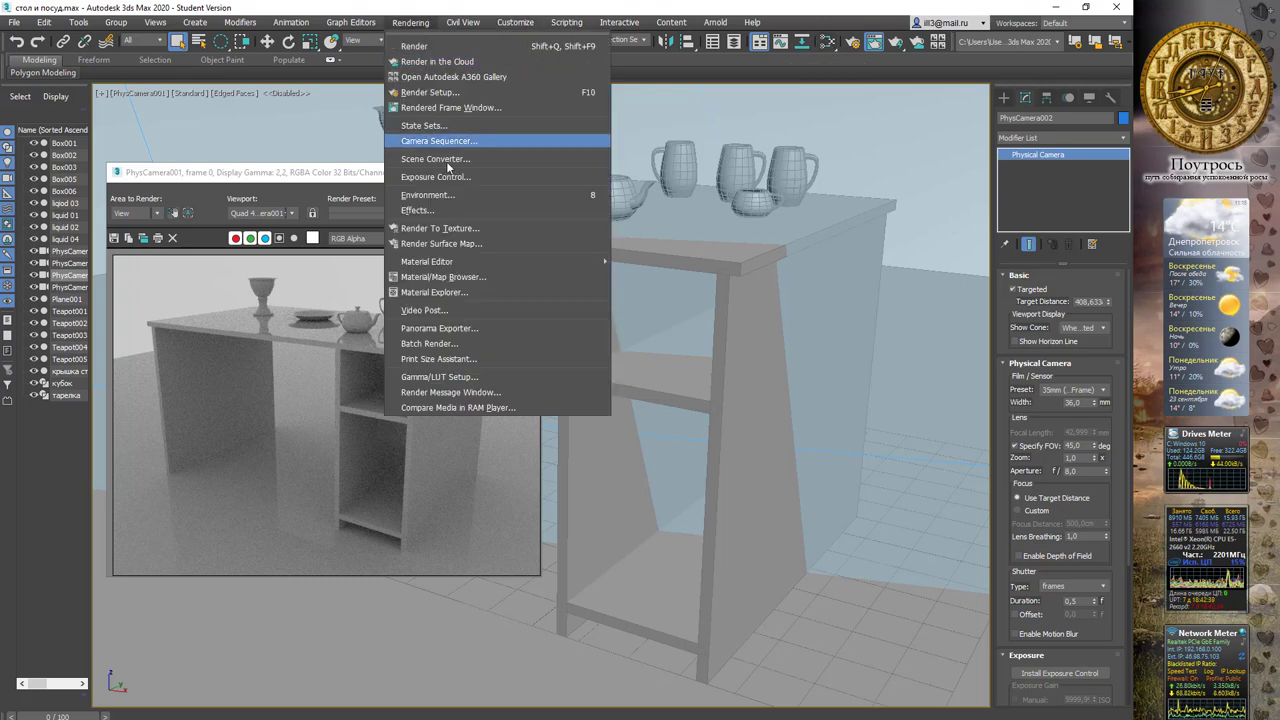
pyautogui.moveTo(427, 261)
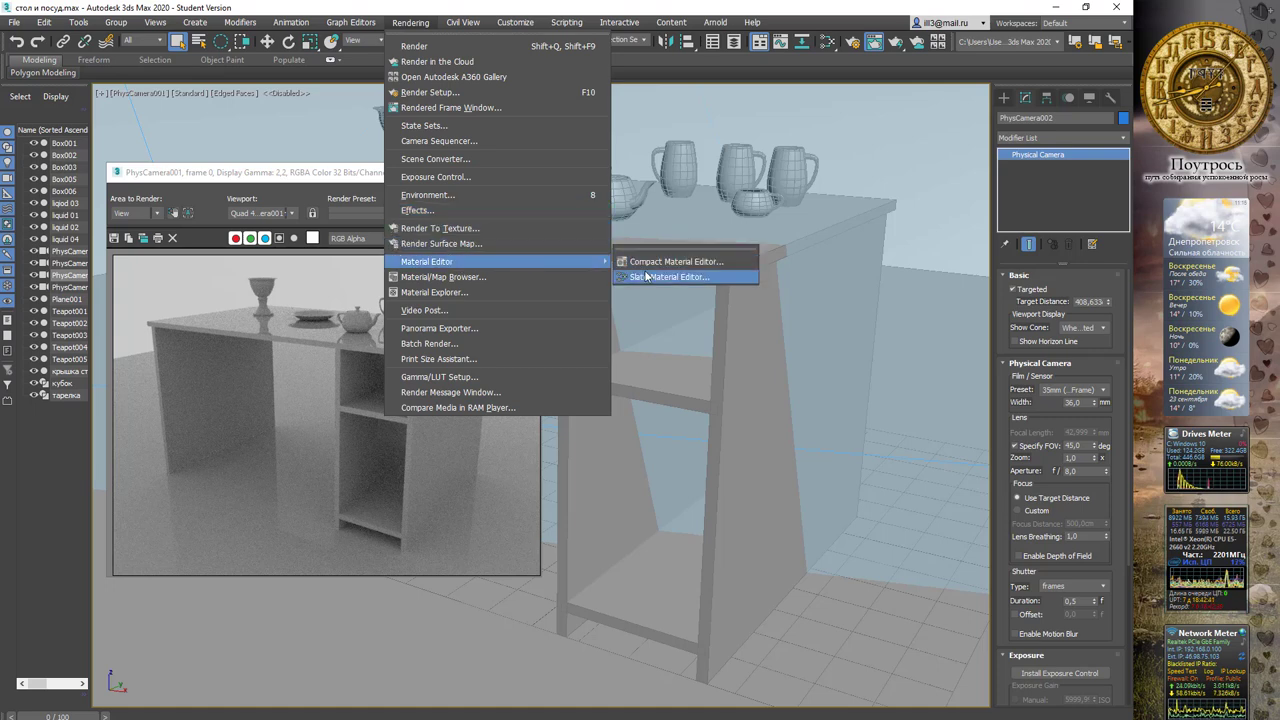
pyautogui.click(650, 282)
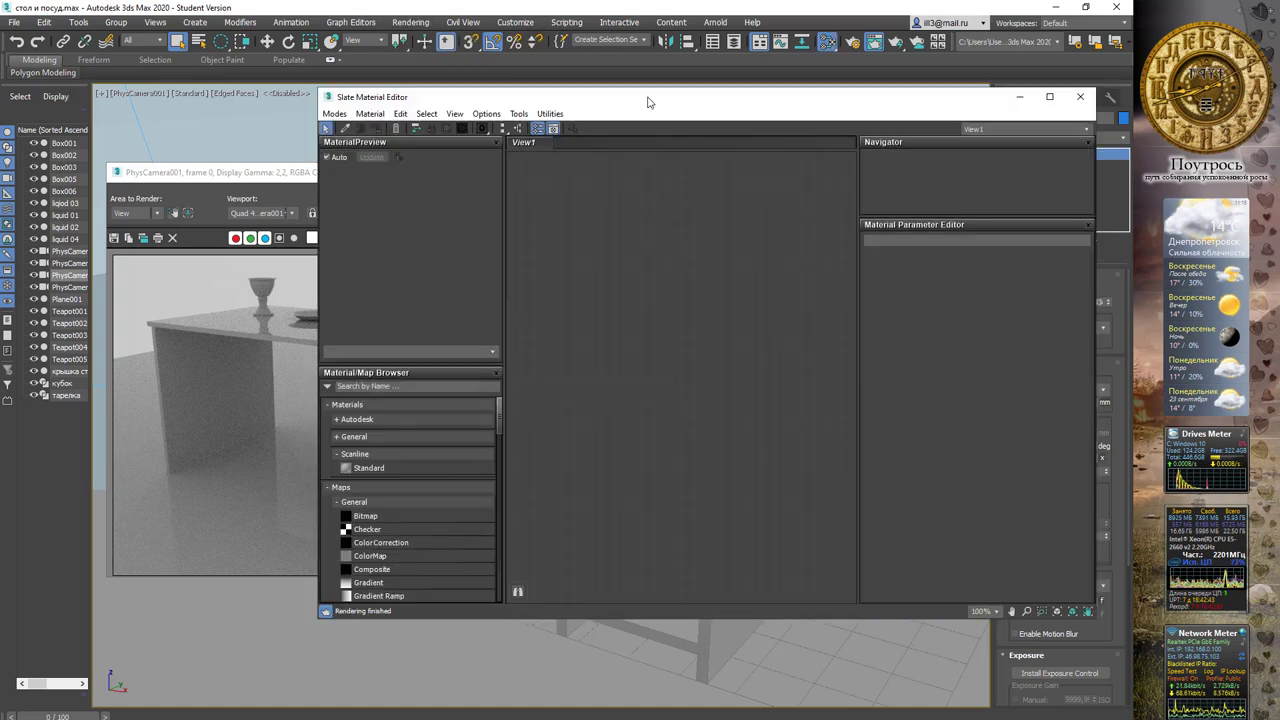
pyautogui.moveTo(648, 103)
pyautogui.mouseDown()
pyautogui.moveTo(689, 137)
pyautogui.moveTo(683, 104)
pyautogui.mouseUp()
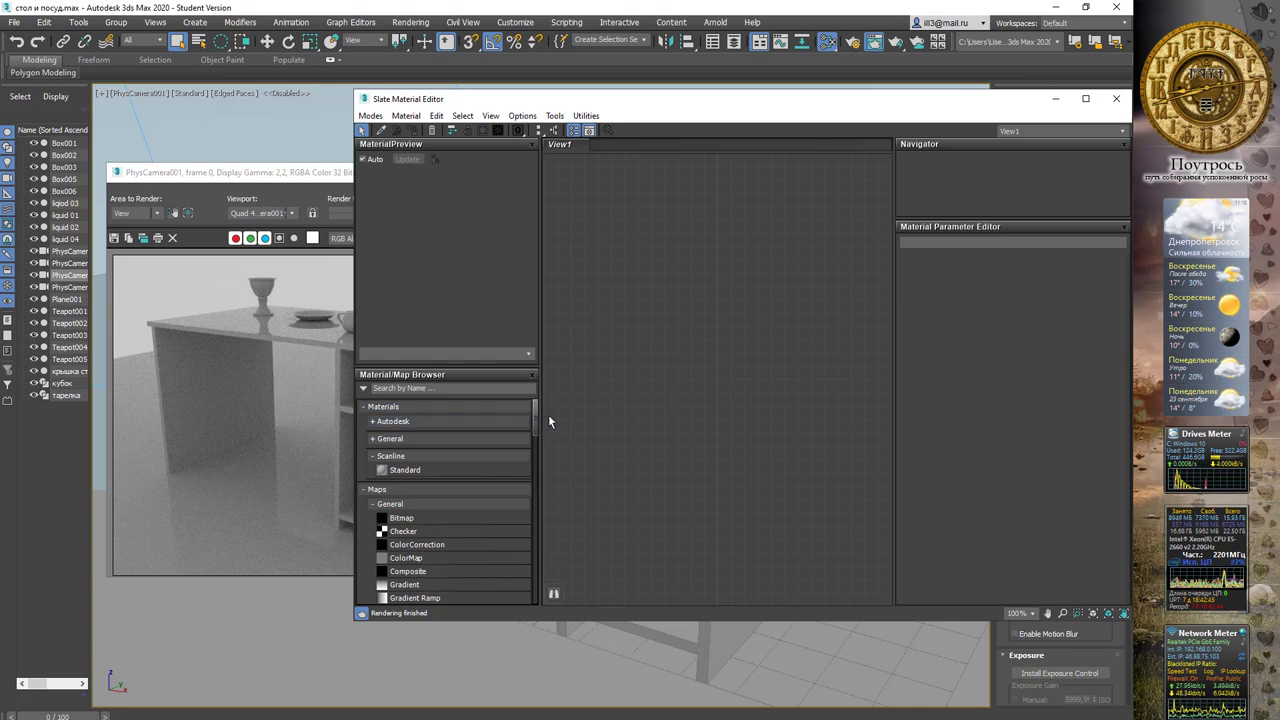
pyautogui.moveTo(535, 415); pyautogui.dragTo(534, 407)
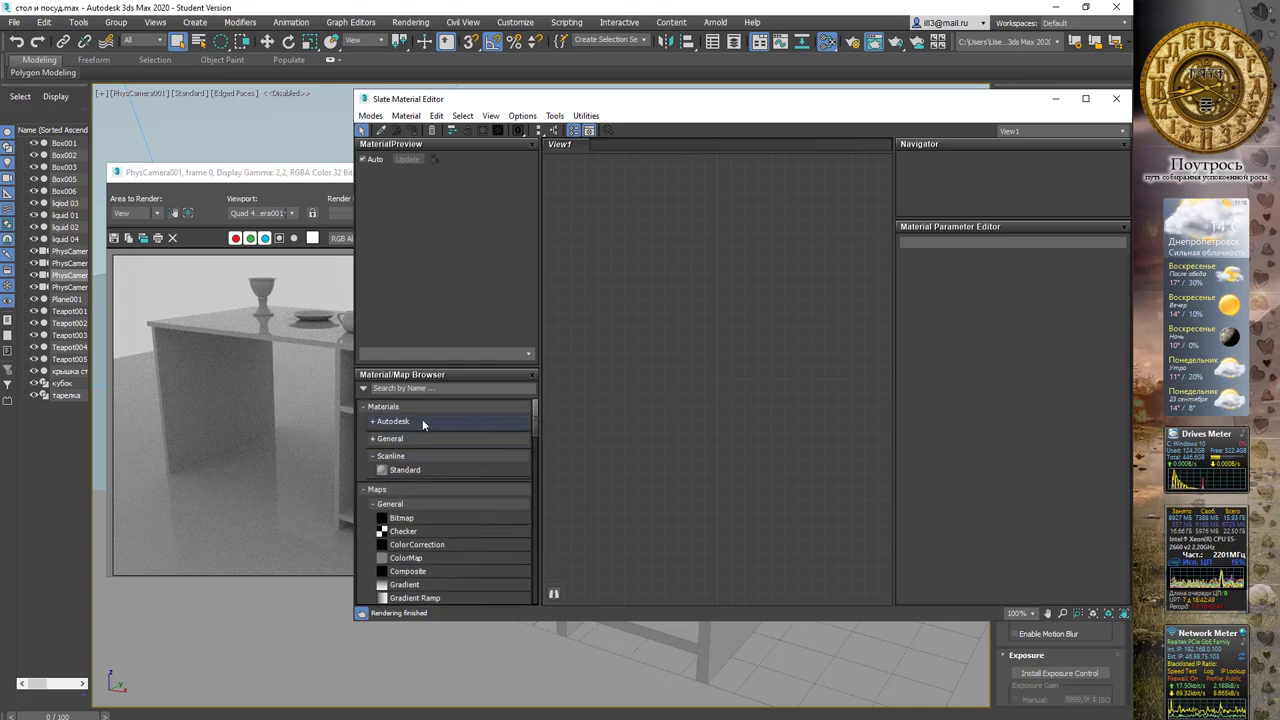
# Add a General > Physical Material node, Material #2, and enlarge its sphere preview.
pyautogui.click(373, 440)
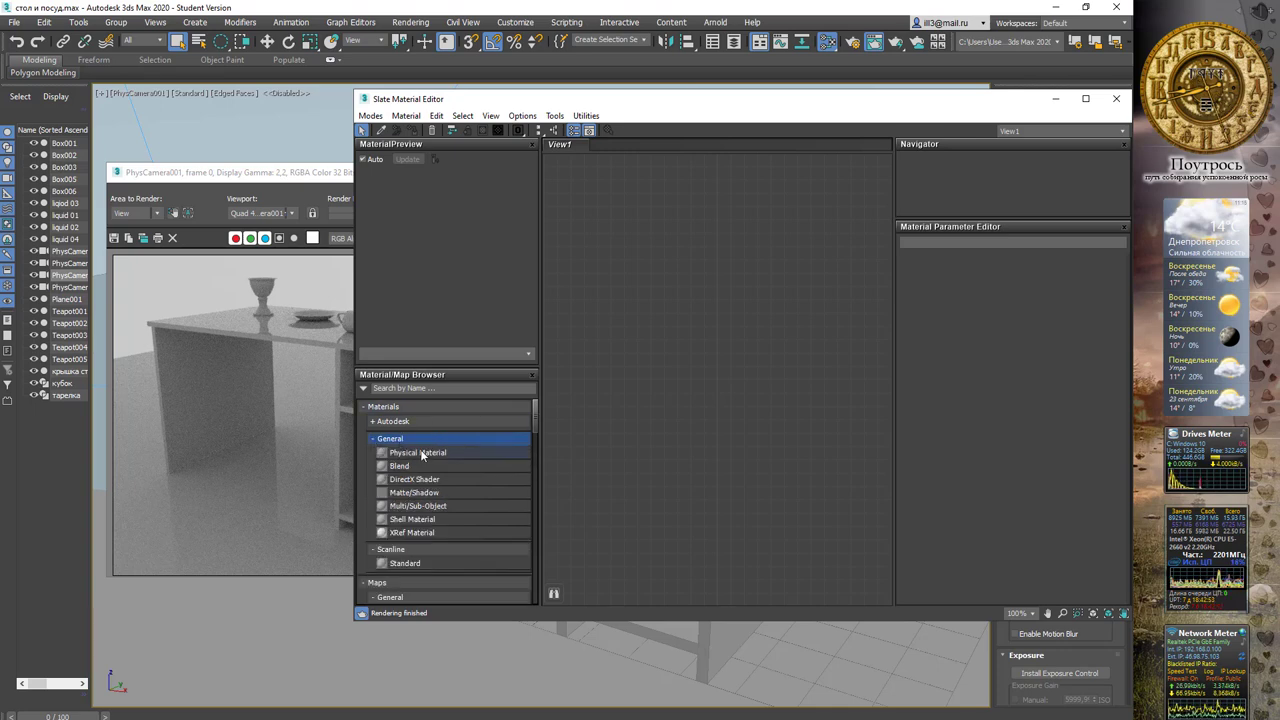
pyautogui.moveTo(422, 458); pyautogui.dragTo(808, 307)
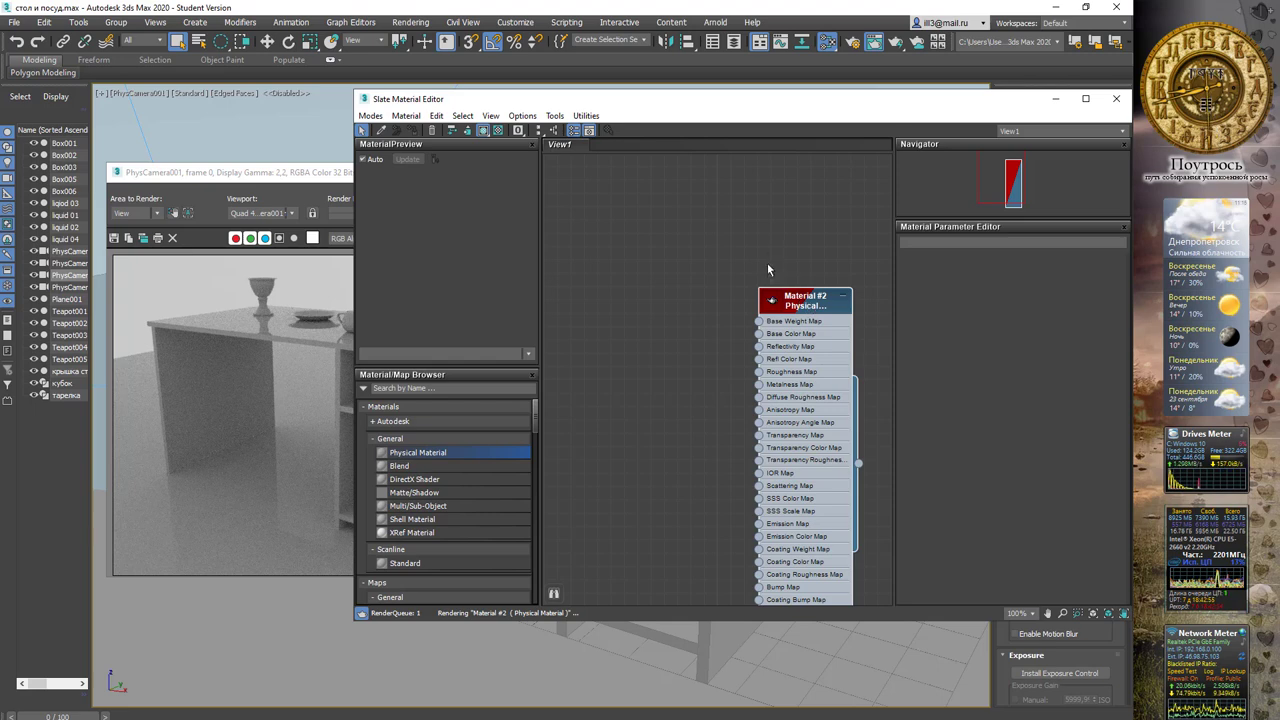
pyautogui.moveTo(802, 305); pyautogui.dragTo(787, 210)
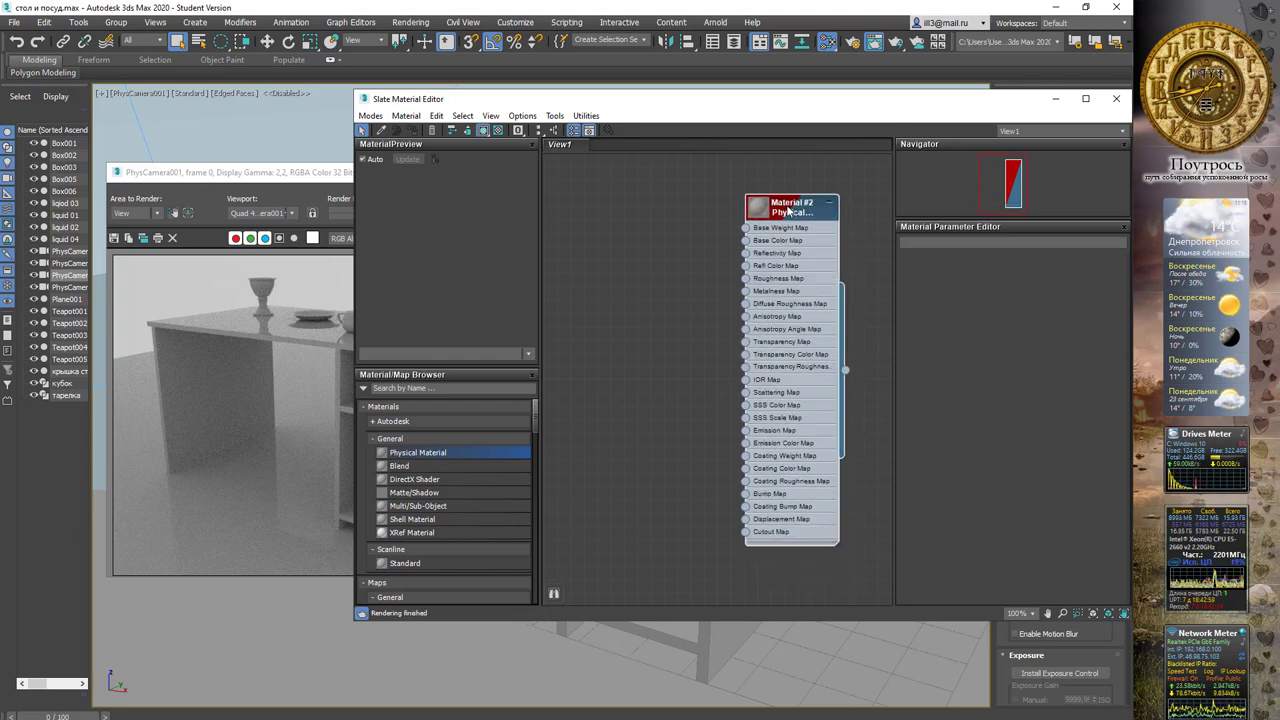
pyautogui.doubleClick(788, 208)
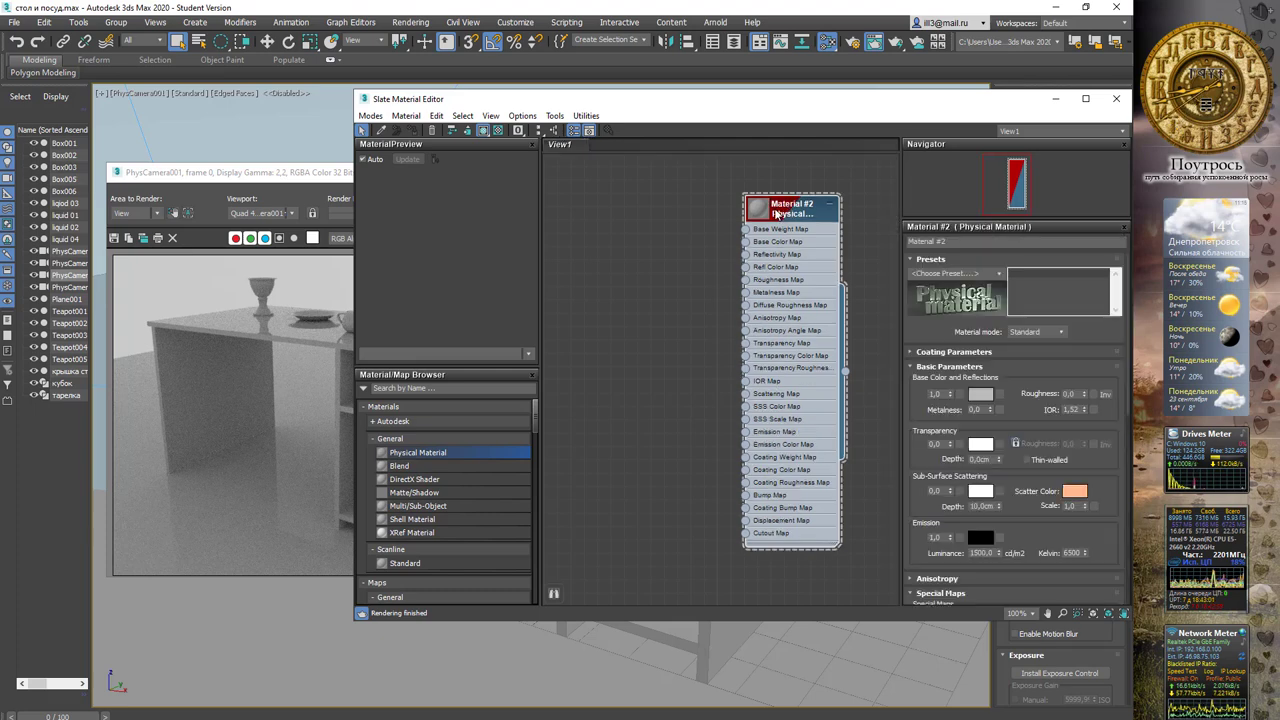
pyautogui.doubleClick(763, 213)
pyautogui.moveTo(774, 211); pyautogui.dragTo(735, 183)
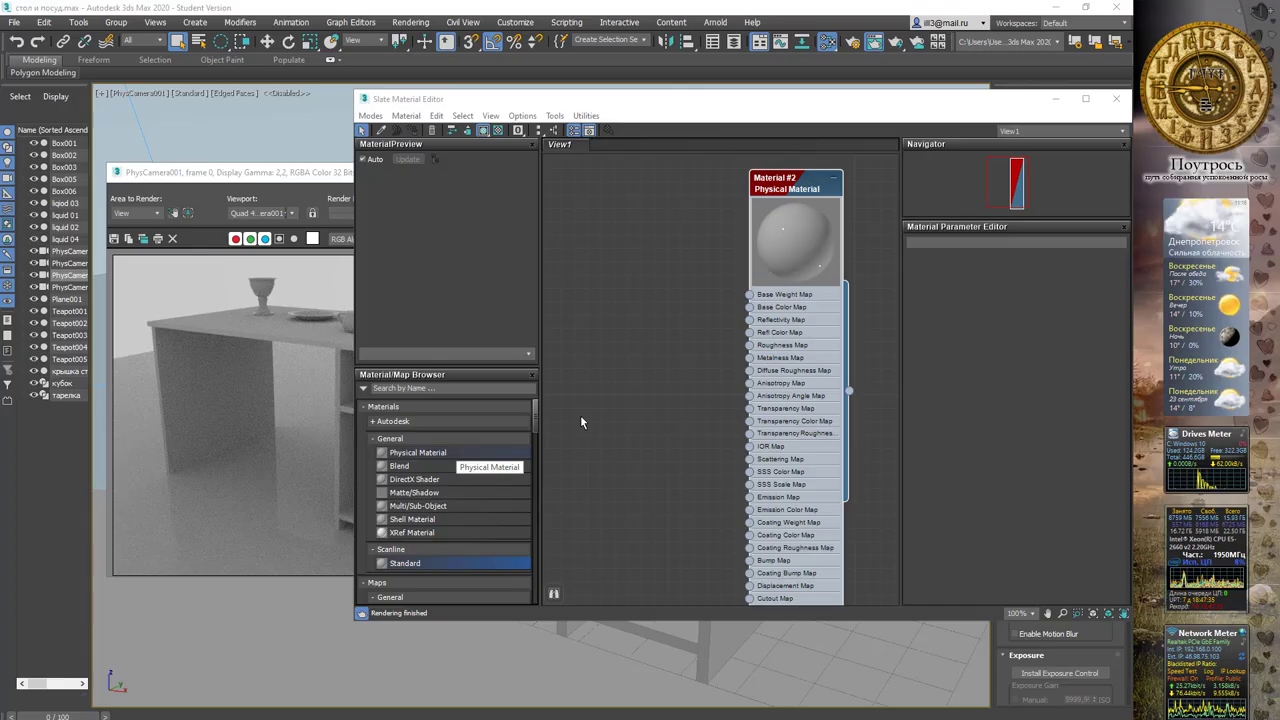
# Connect a Swirl map (Map #20) to Material #2's Base Color and saturate its Base colour orange.
pyautogui.moveTo(752, 310)
pyautogui.mouseDown()
pyautogui.moveTo(738, 322)
pyautogui.moveTo(659, 320)
pyautogui.mouseUp()
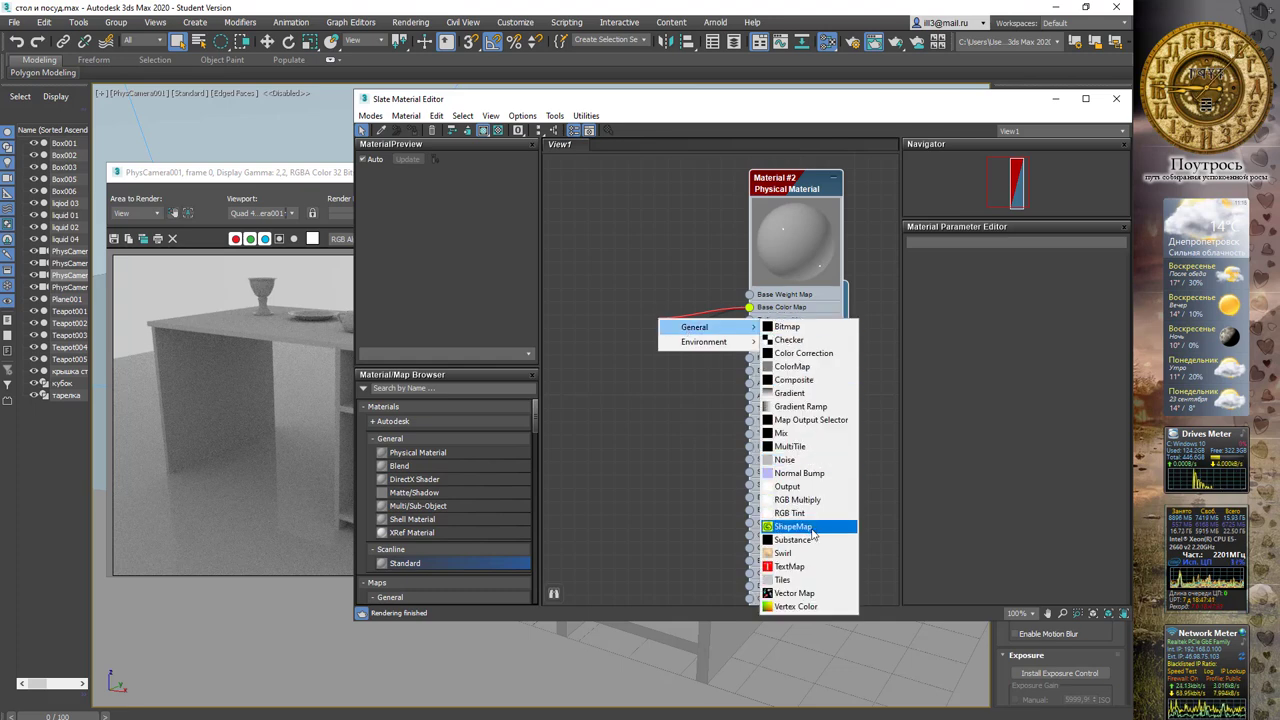
pyautogui.click(795, 554)
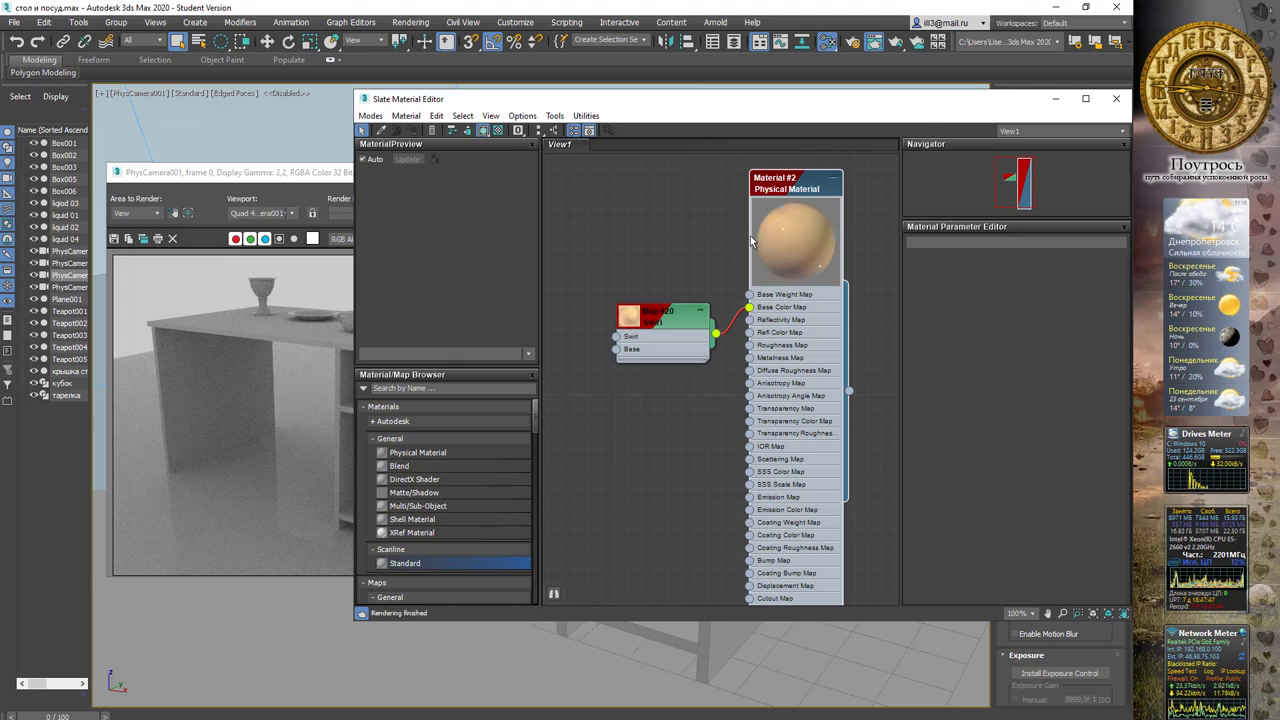
pyautogui.moveTo(665, 316); pyautogui.dragTo(665, 303)
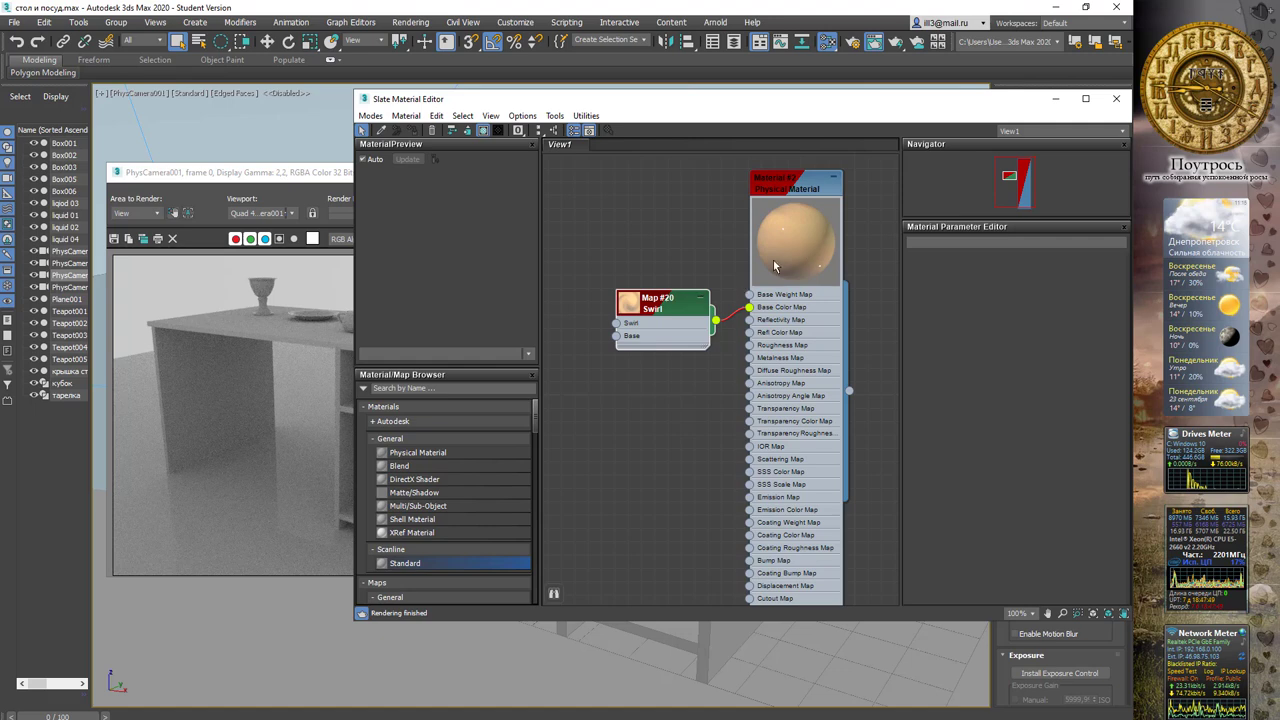
pyautogui.doubleClick(667, 306)
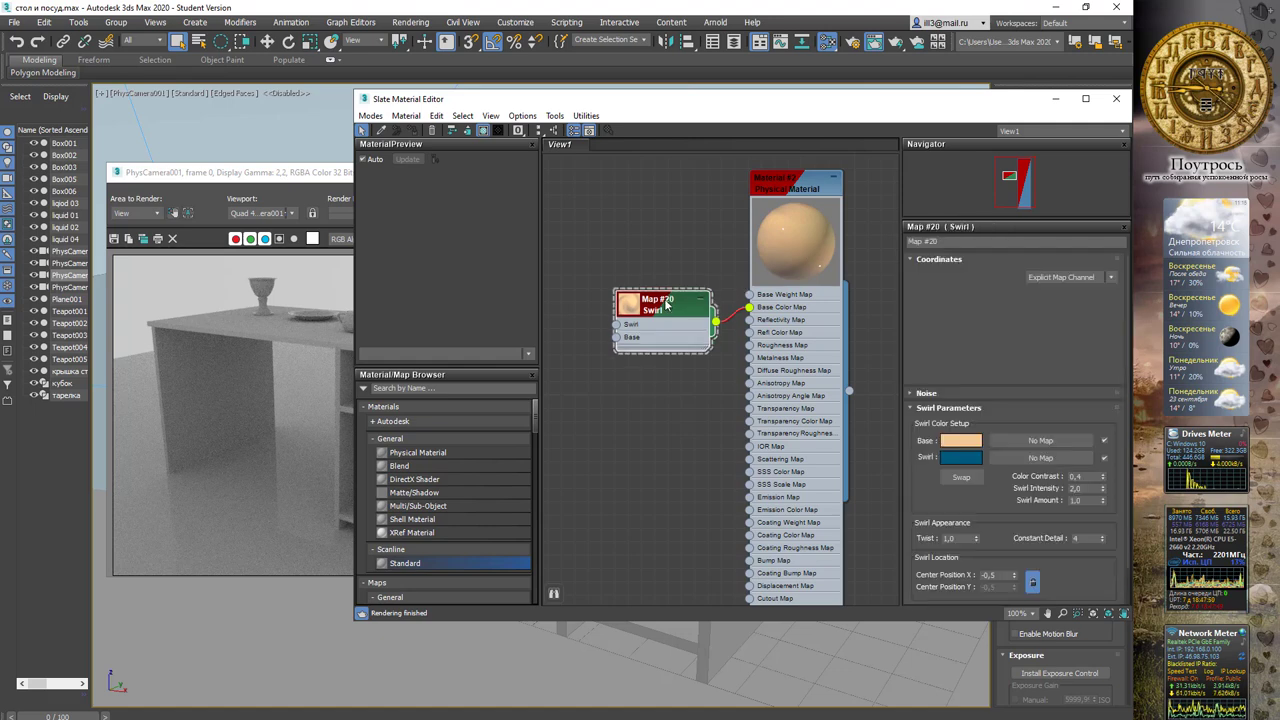
pyautogui.click(966, 442)
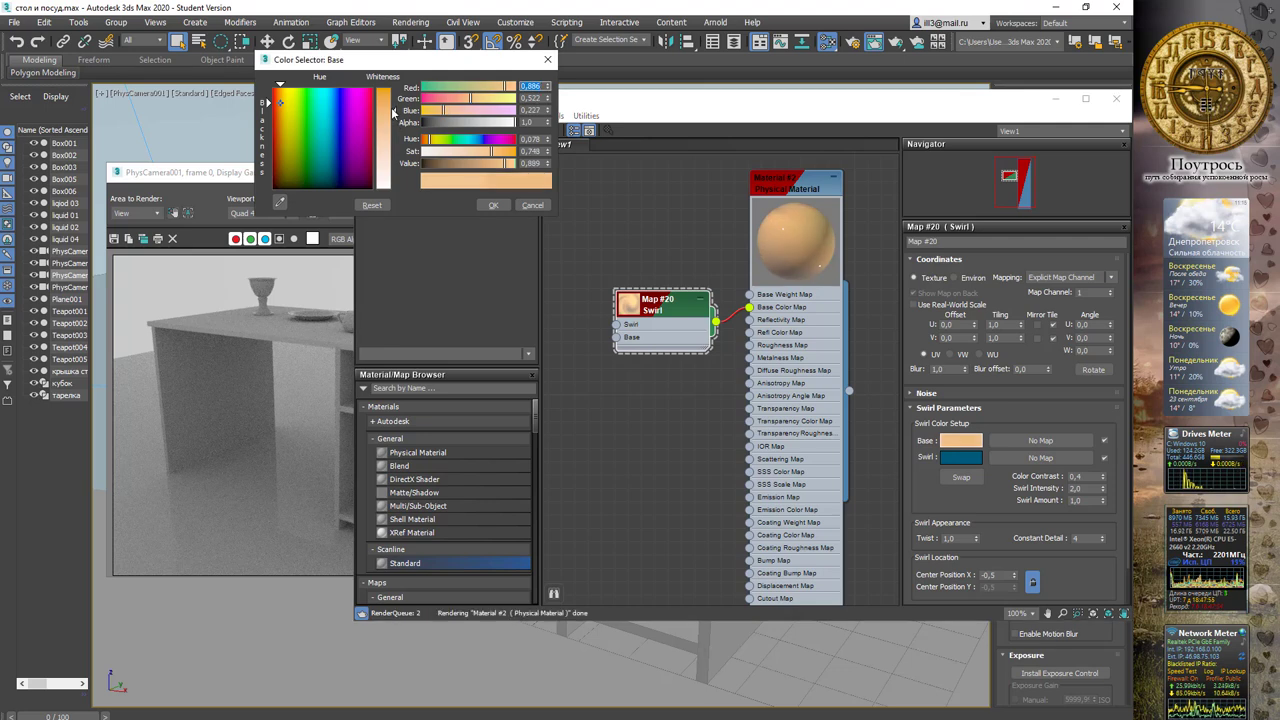
pyautogui.moveTo(383, 104); pyautogui.dragTo(385, 95)
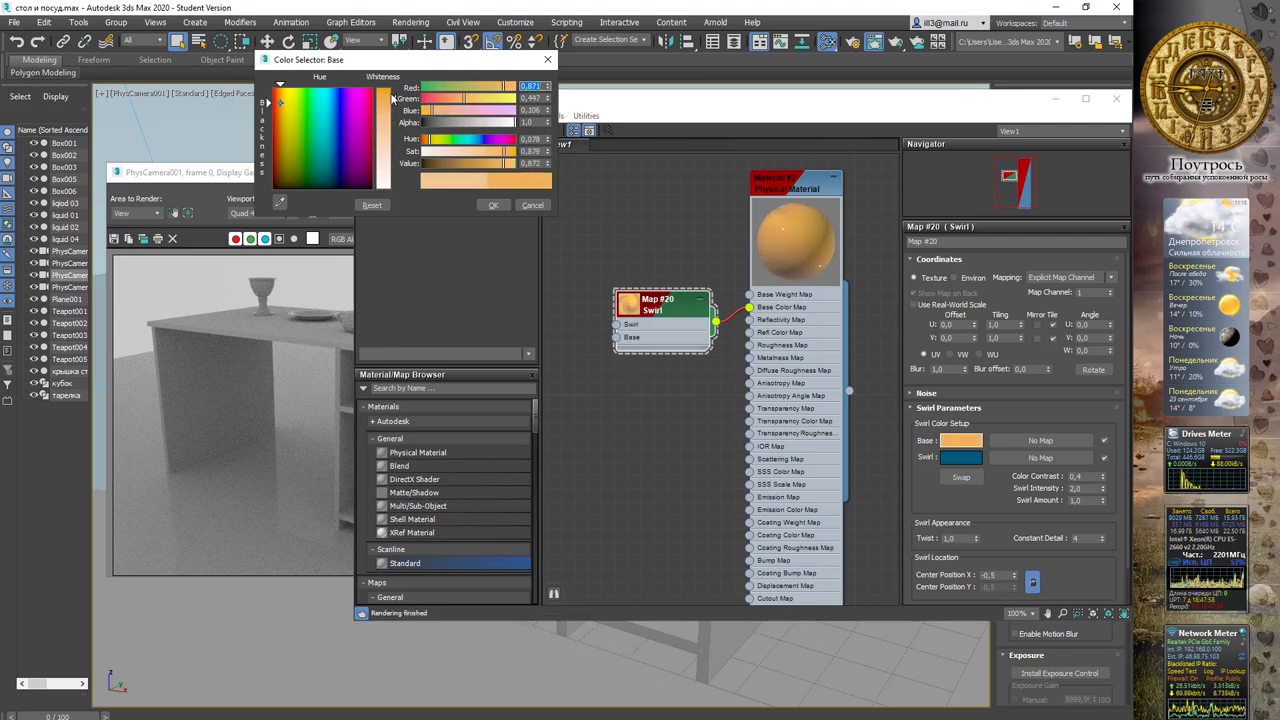
pyautogui.click(492, 206)
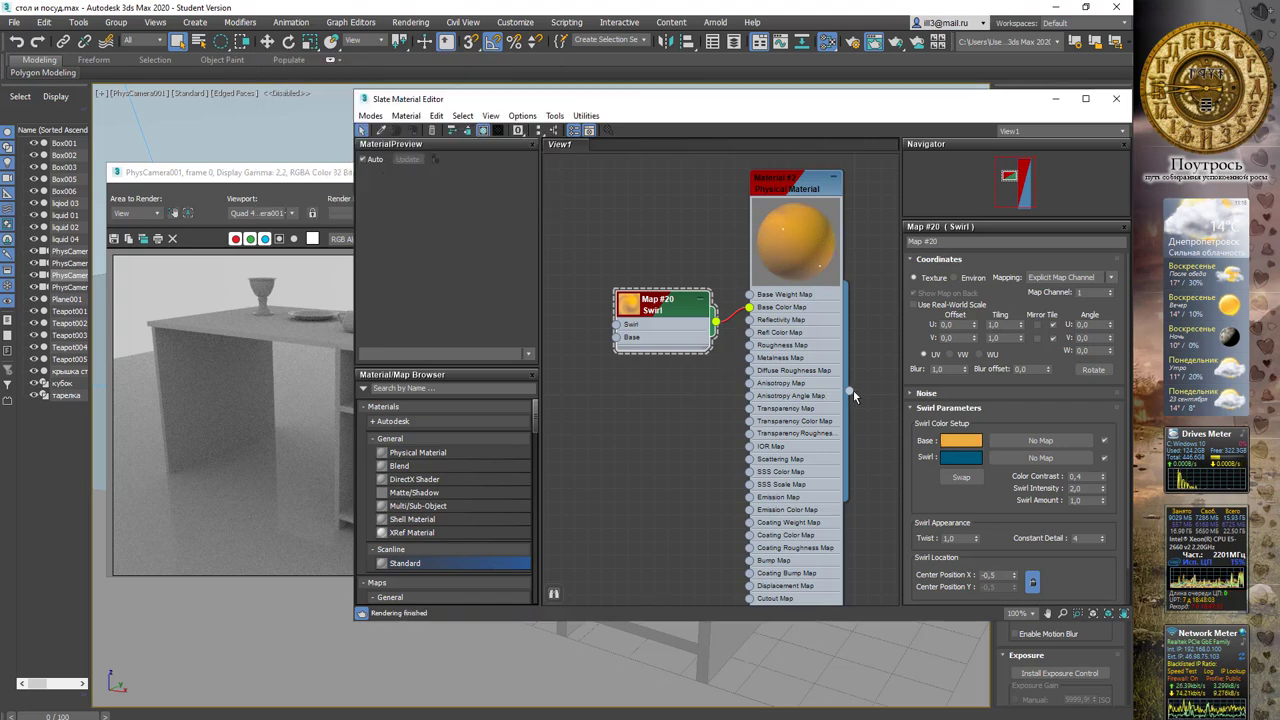
pyautogui.click(275, 172)
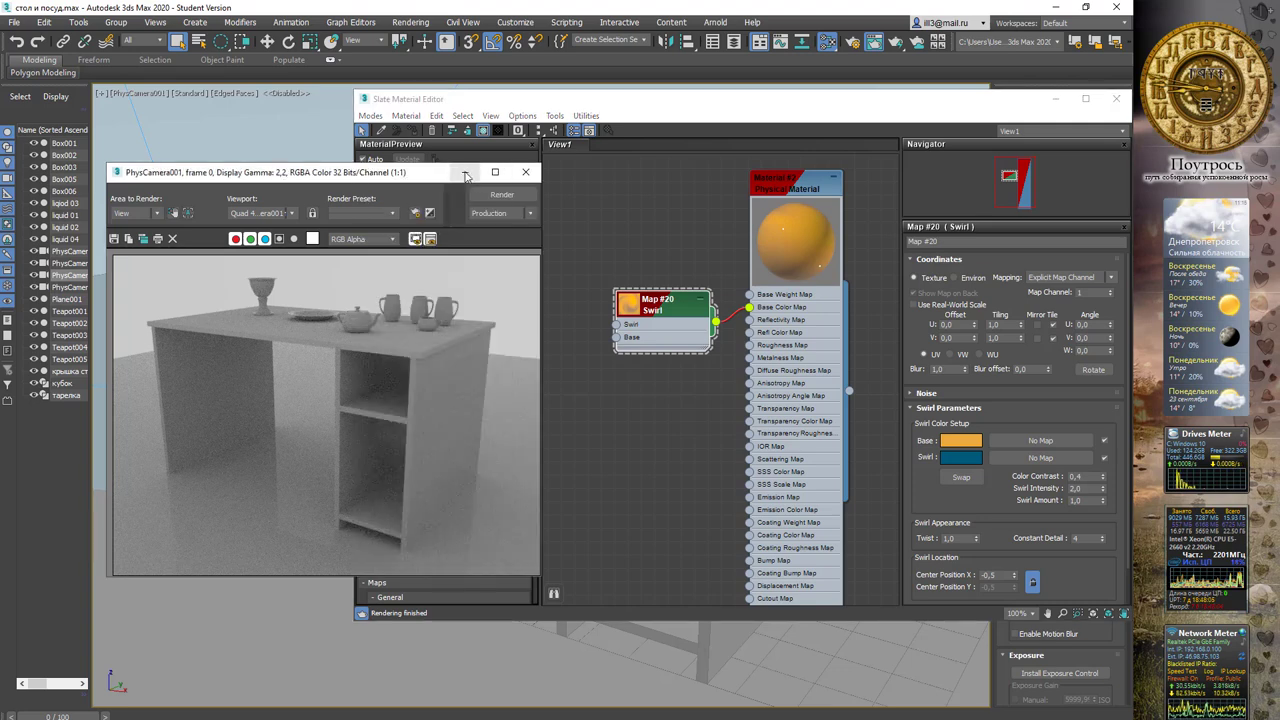
# Clear the frame buffer and Slate editor away and orbit a Perspective view of the table.
pyautogui.click(465, 175)
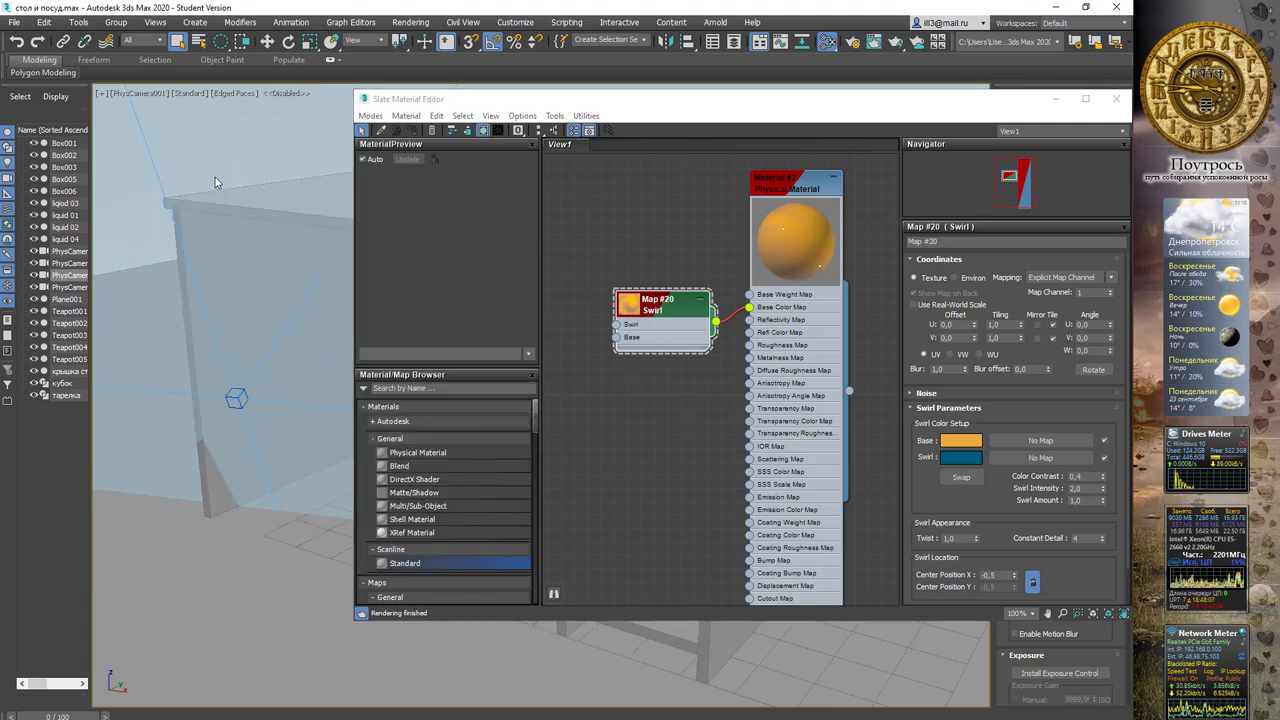
pyautogui.moveTo(930, 112); pyautogui.dragTo(830, 356)
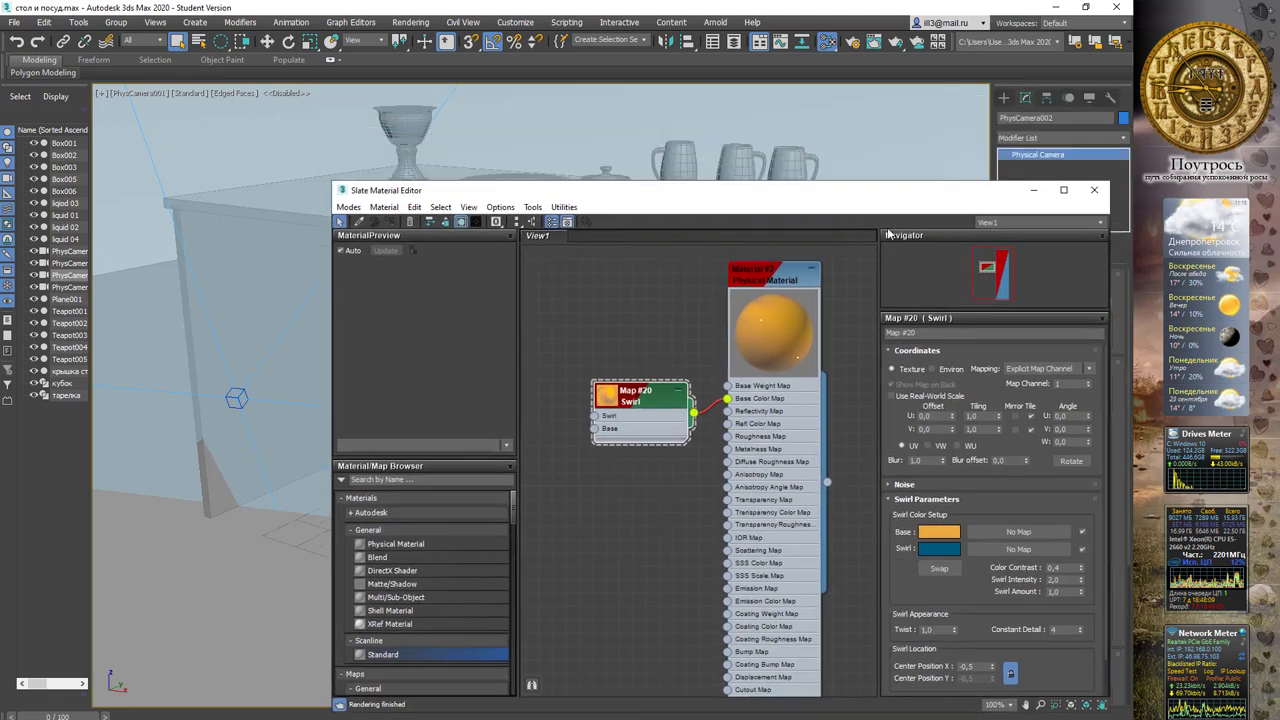
pyautogui.rightClick(845, 148)
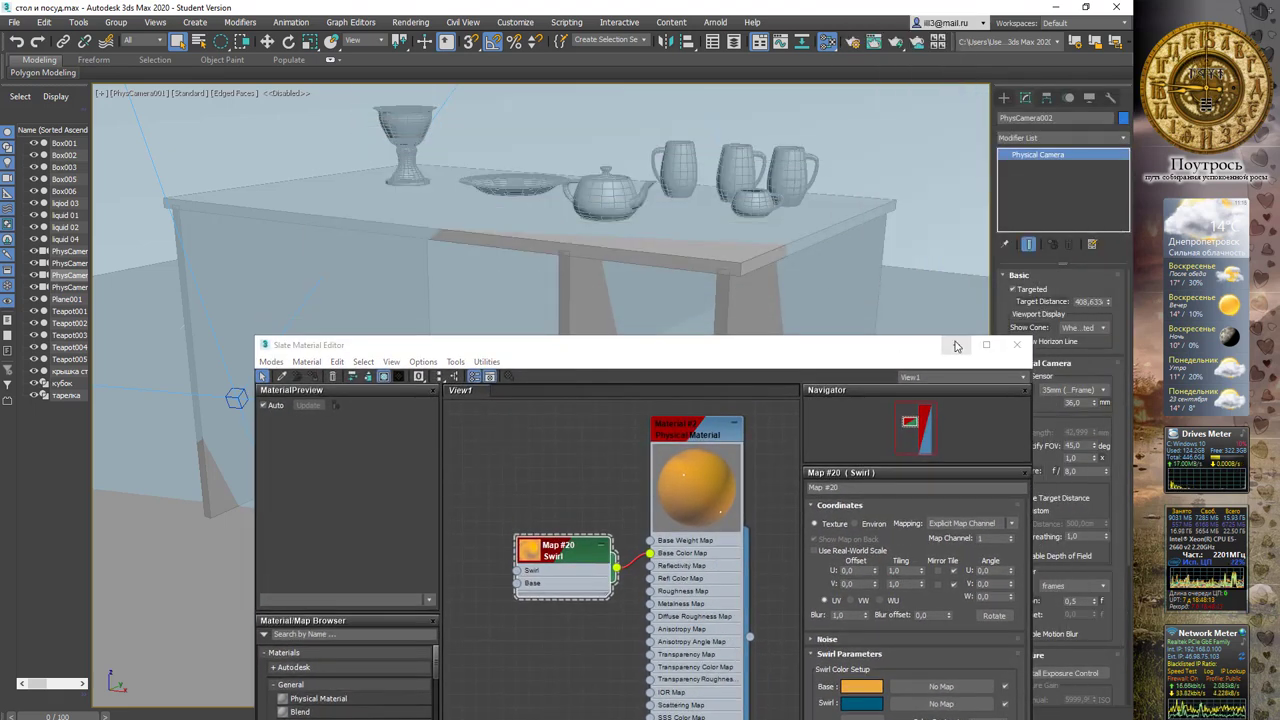
pyautogui.click(956, 344)
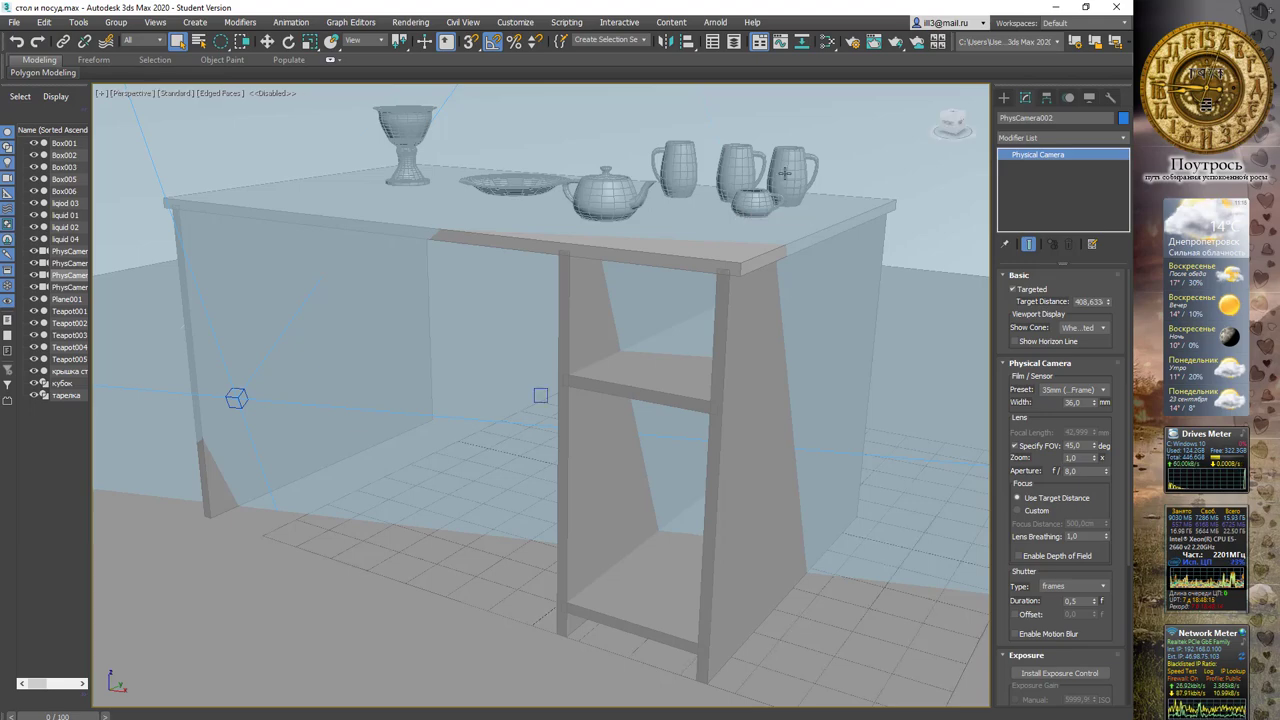
pyautogui.press('p')
pyautogui.keyDown('alt'); pyautogui.moveTo(726, 177); pyautogui.dragTo(400, 166, button='middle'); pyautogui.keyUp('alt')
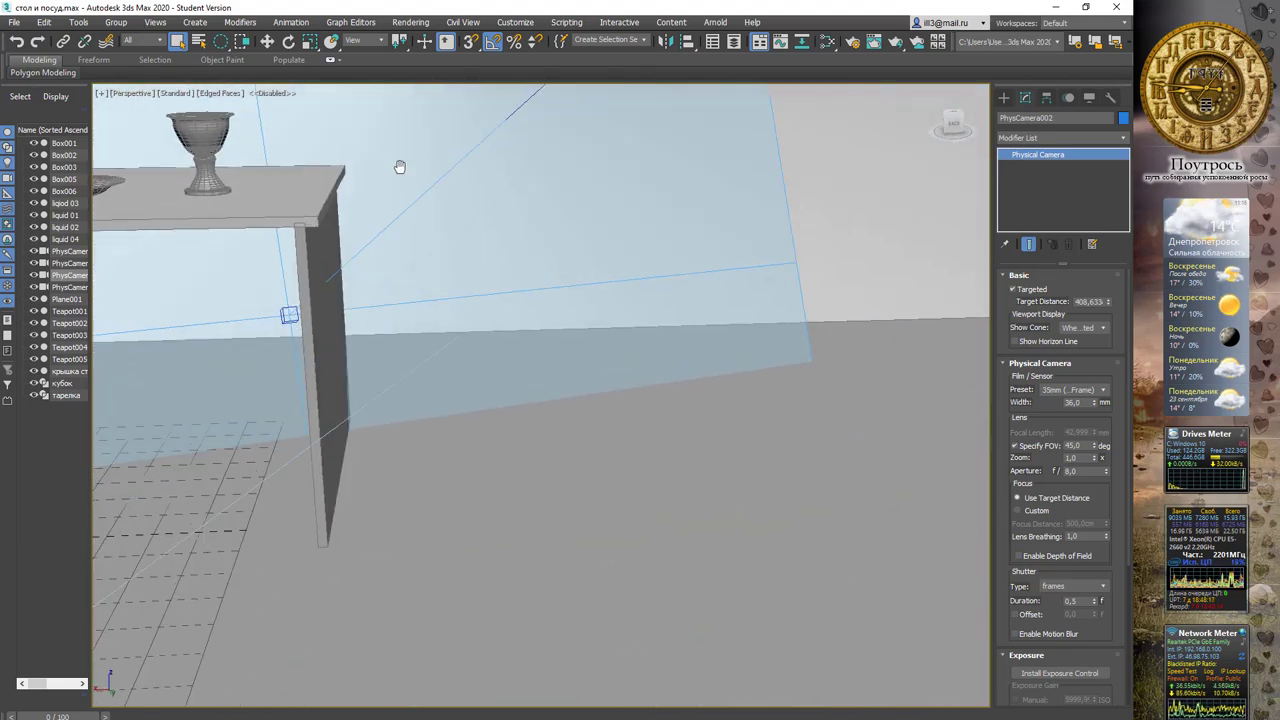
pyautogui.scroll(-3, 493, 197)
pyautogui.scroll(-2, 493, 197)
pyautogui.keyDown('alt'); pyautogui.moveTo(493, 197); pyautogui.dragTo(413, 249, button='middle'); pyautogui.keyUp('alt')
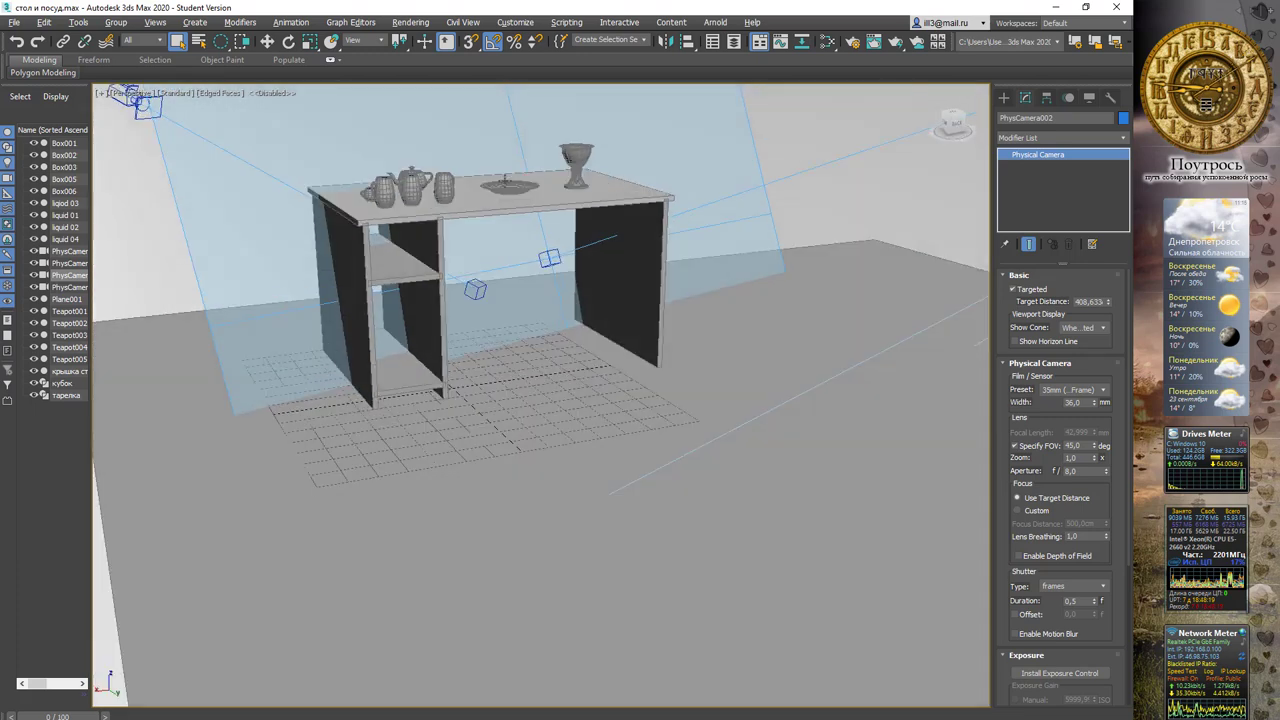
# Select the table panels Box001–Box006 and reopen the Slate Material Editor.
pyautogui.click(413, 249)
pyautogui.keyDown('ctrl'); pyautogui.click(345, 300); pyautogui.keyUp('ctrl')
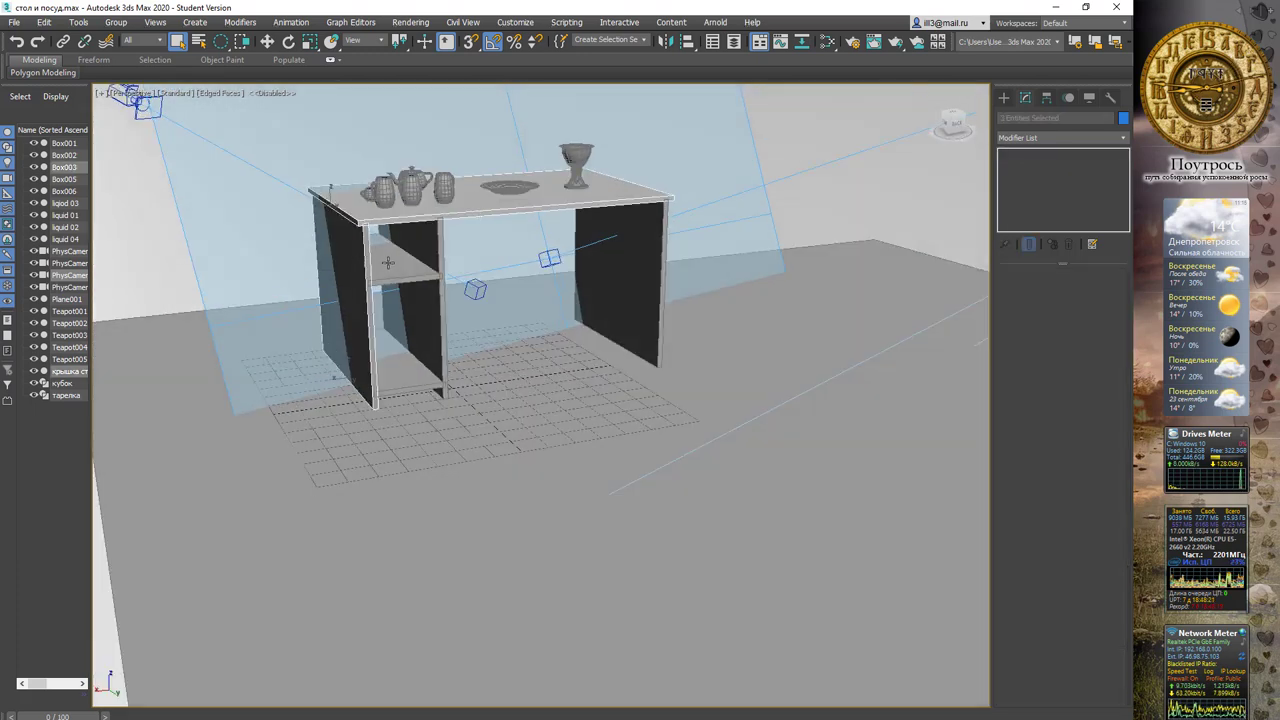
pyautogui.keyDown('ctrl'); pyautogui.click(404, 293); pyautogui.keyUp('ctrl')
pyautogui.keyDown('ctrl'); pyautogui.click(405, 372); pyautogui.keyUp('ctrl')
pyautogui.keyDown('ctrl'); pyautogui.click(417, 365); pyautogui.keyUp('ctrl')
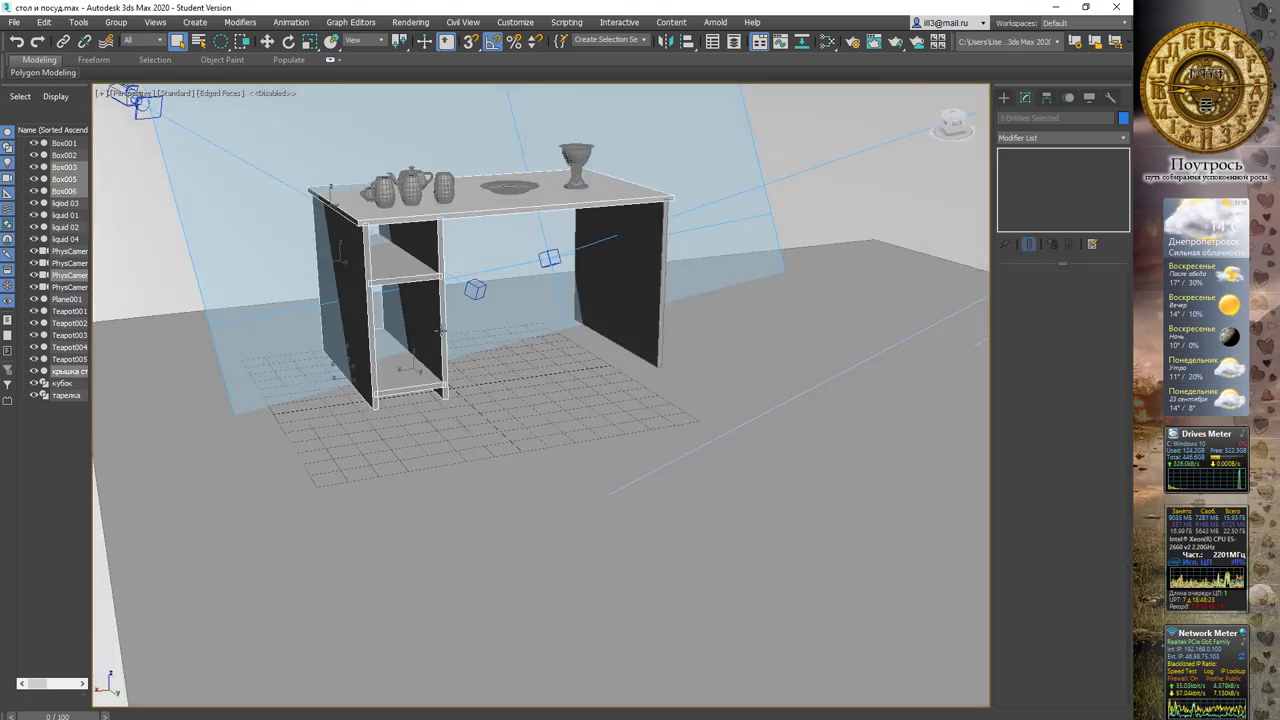
pyautogui.keyDown('ctrl'); pyautogui.click(620, 290); pyautogui.keyUp('ctrl')
pyautogui.keyDown('alt'); pyautogui.moveTo(620, 290); pyautogui.dragTo(519, 176, button='middle'); pyautogui.keyUp('alt')
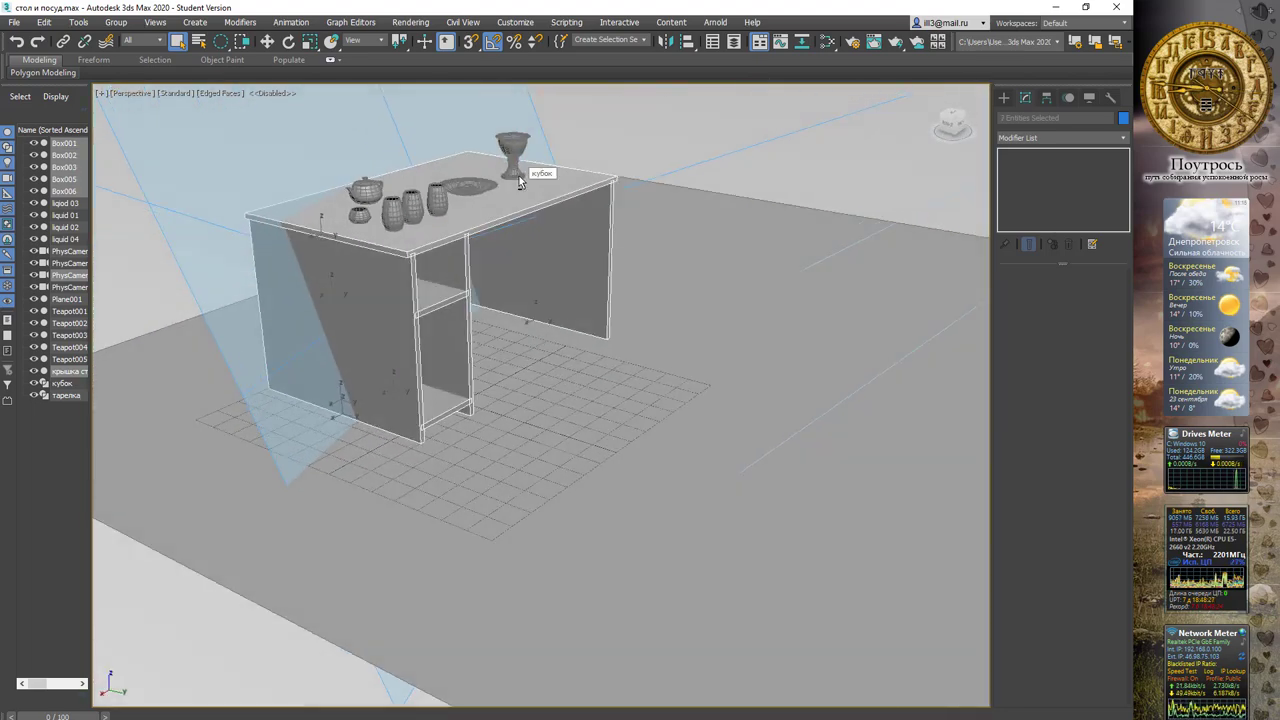
pyautogui.press('m')
pyautogui.moveTo(697, 357); pyautogui.dragTo(657, 169)
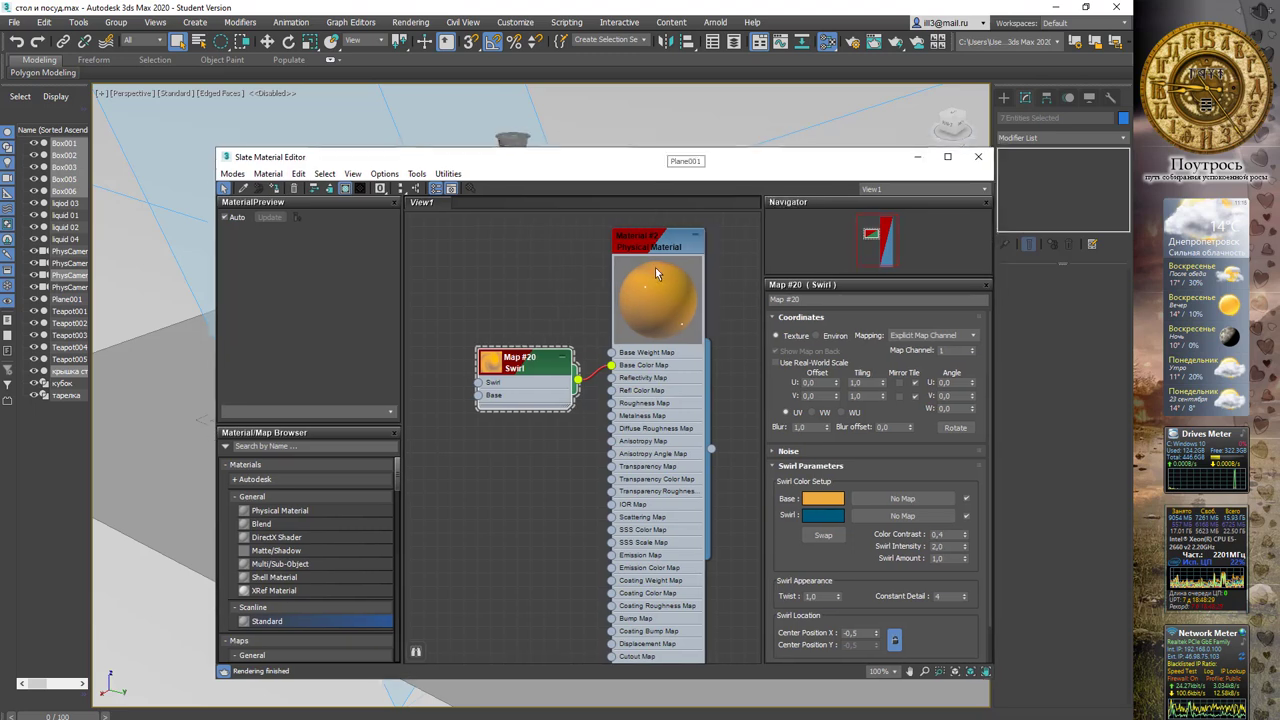
# Assign the orange swirl Material #2 to the selected table panels.
pyautogui.rightClick(655, 268)
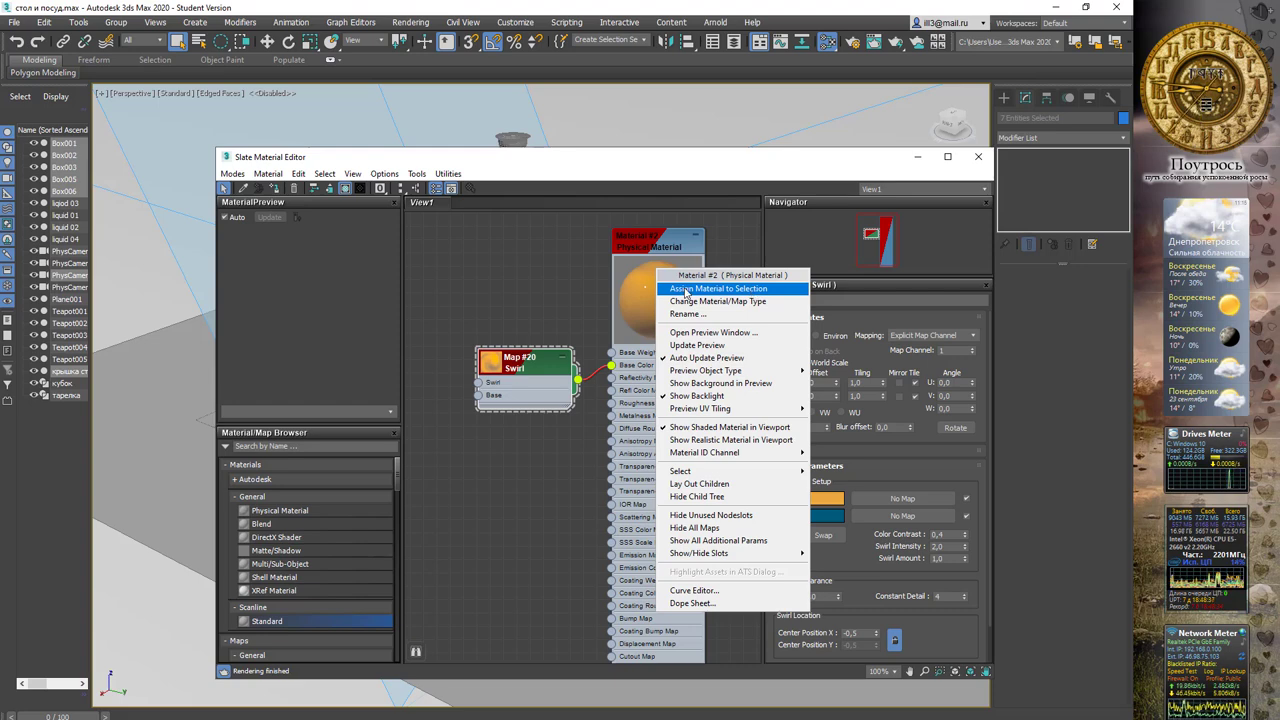
pyautogui.click(758, 289)
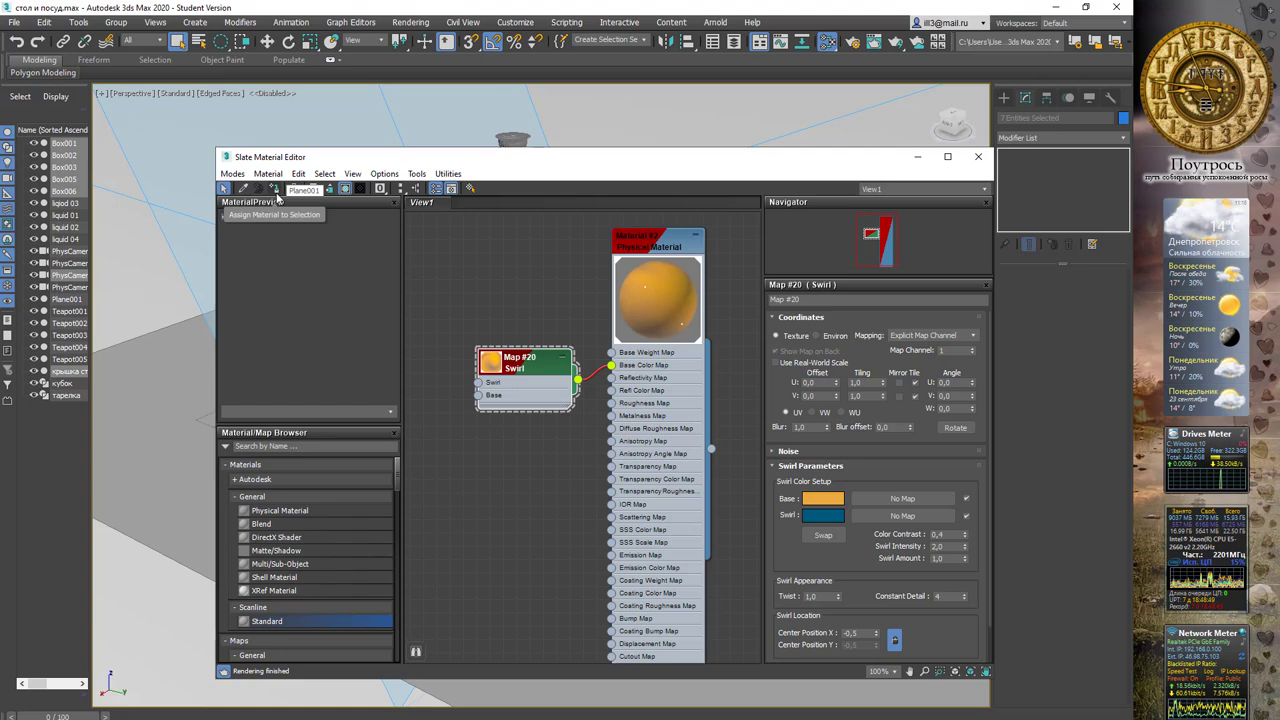
pyautogui.moveTo(721, 163); pyautogui.dragTo(645, 160)
# Close the material editor and pick PhysCamera001 as the camera view.
pyautogui.click(902, 156)
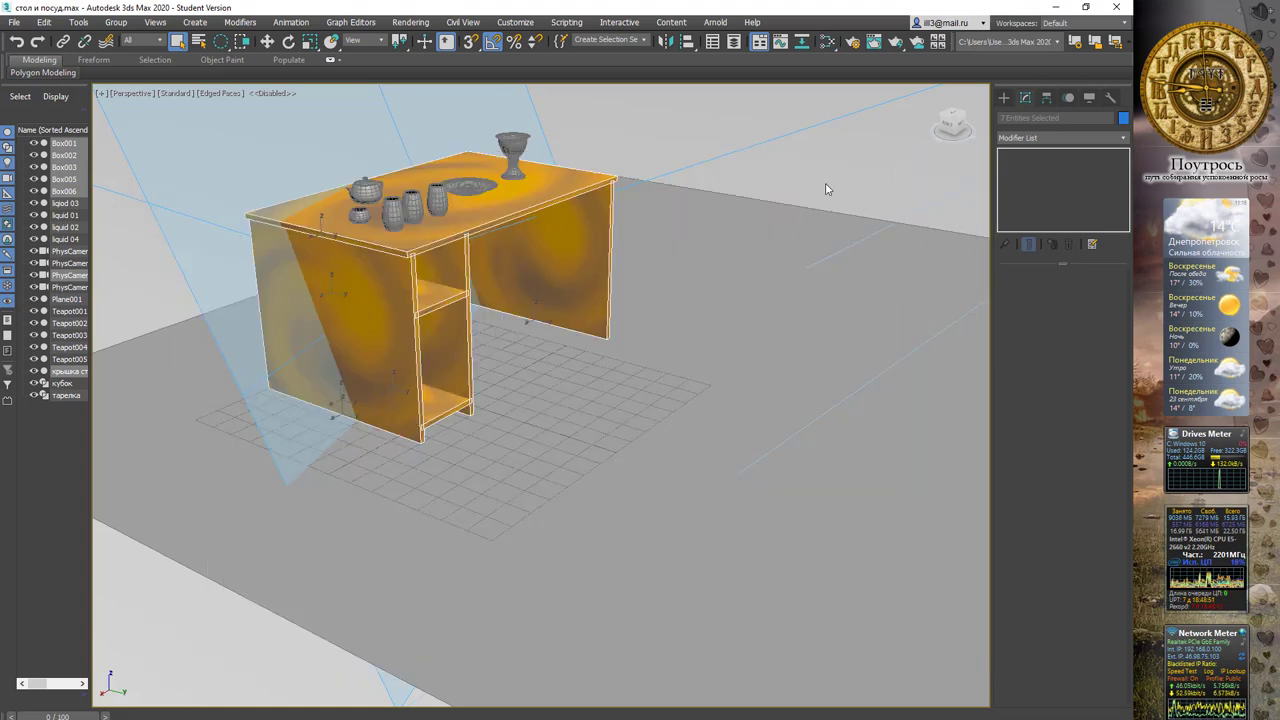
pyautogui.press('c')
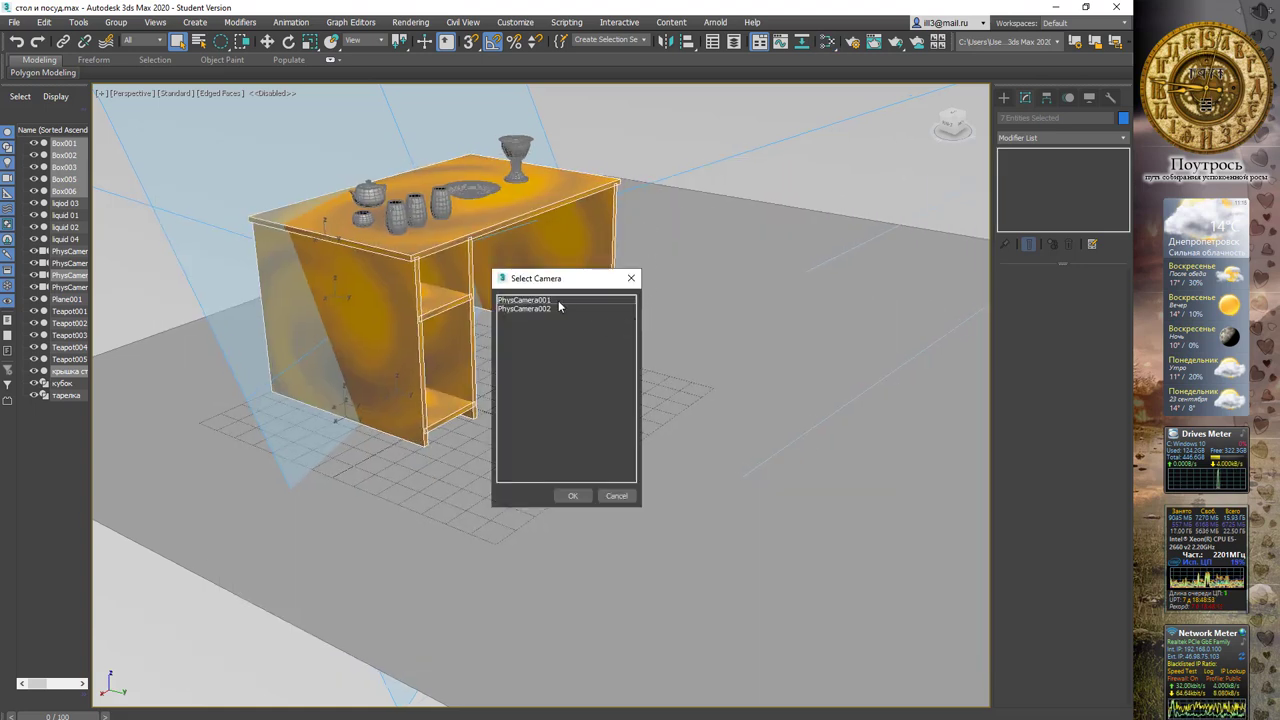
pyautogui.click(558, 301)
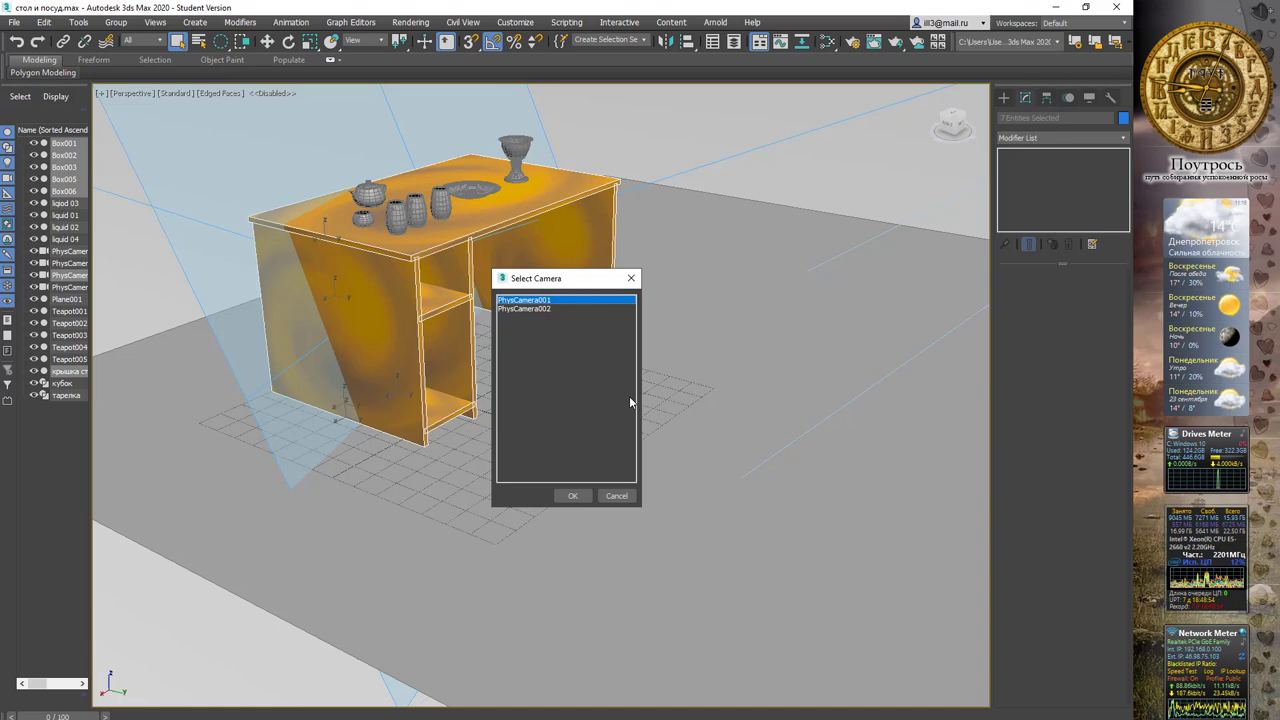
# View through PhysCamera001 and render the table with its orange swirl panels.
pyautogui.click(574, 496)
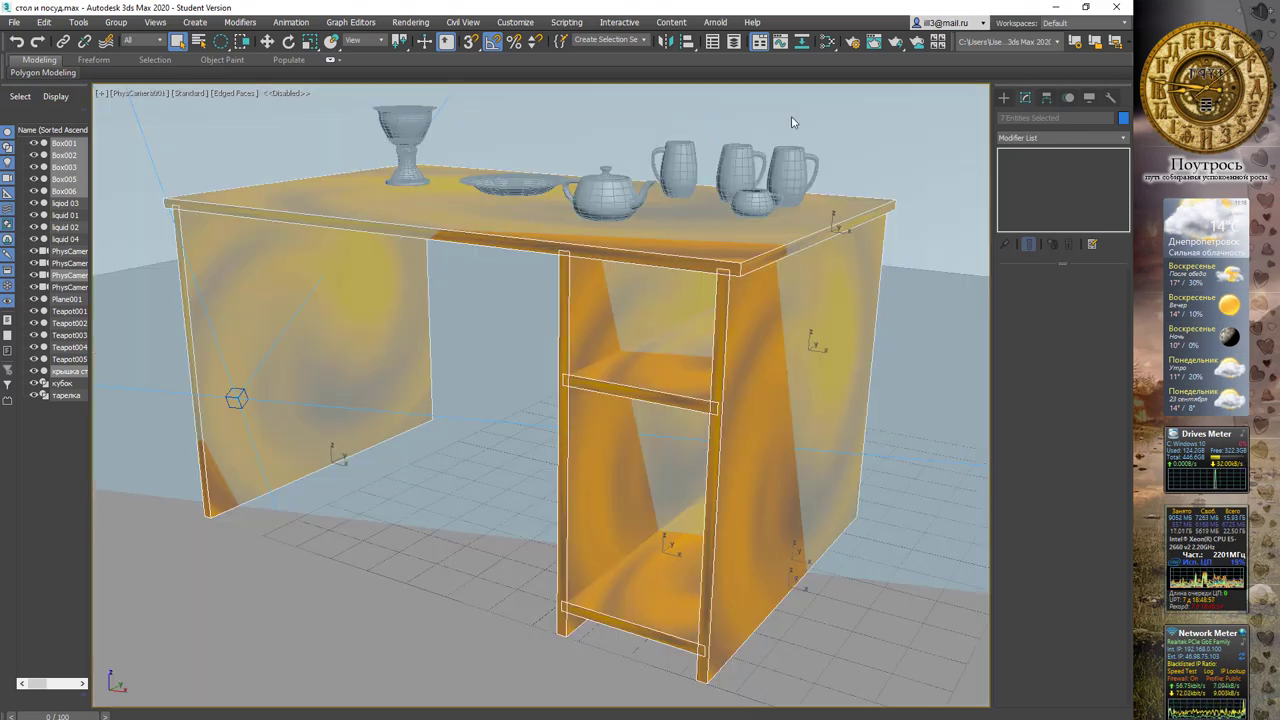
pyautogui.click(895, 42)
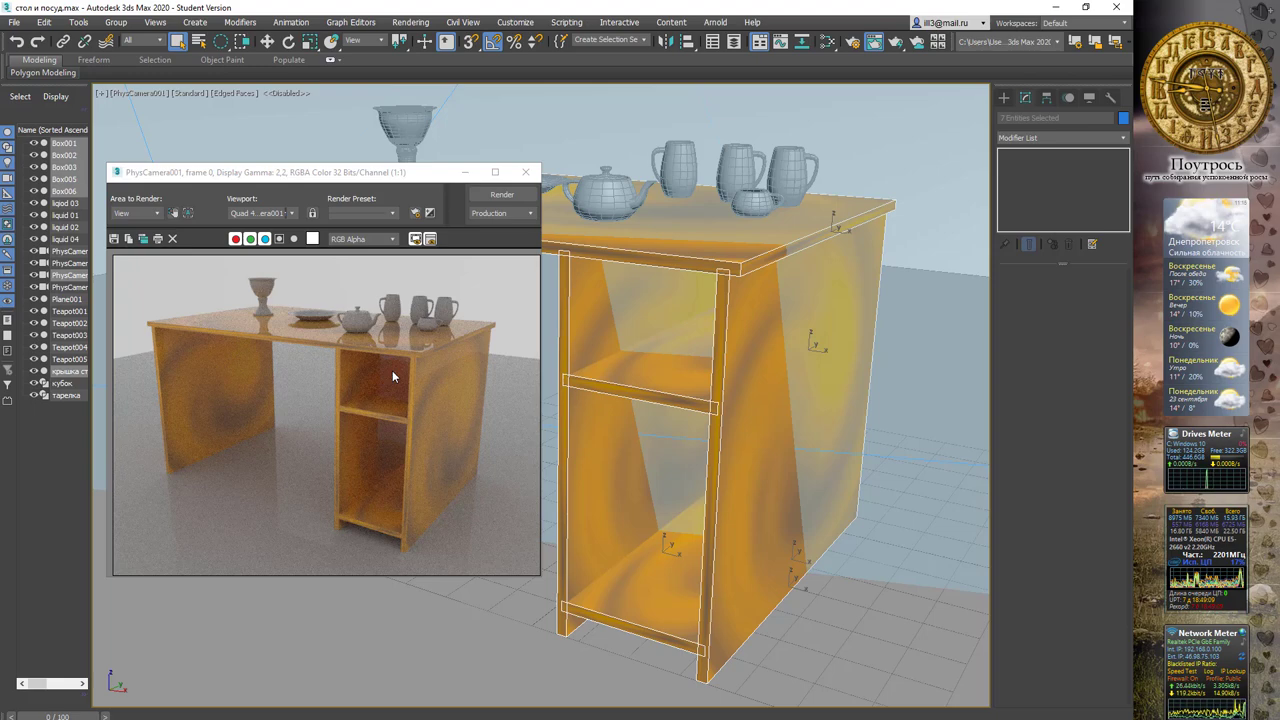
# Close the render, reopen the Slate editor and drag in a Physical Material as Material #4.
pyautogui.click(525, 172)
pyautogui.press('m')
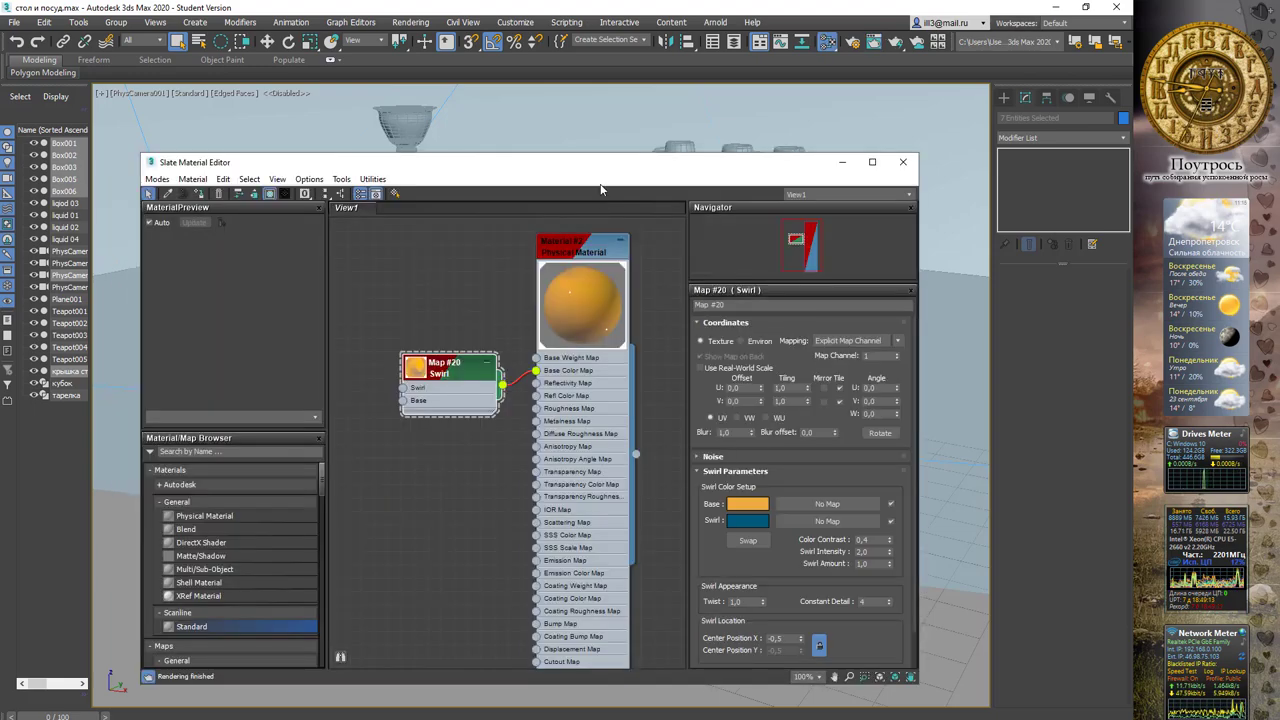
pyautogui.moveTo(599, 171); pyautogui.dragTo(671, 147)
pyautogui.moveTo(668, 228); pyautogui.dragTo(493, 246, button='middle')
pyautogui.moveTo(520, 150)
pyautogui.mouseDown()
pyautogui.moveTo(774, 383)
pyautogui.moveTo(551, 279)
pyautogui.mouseUp()
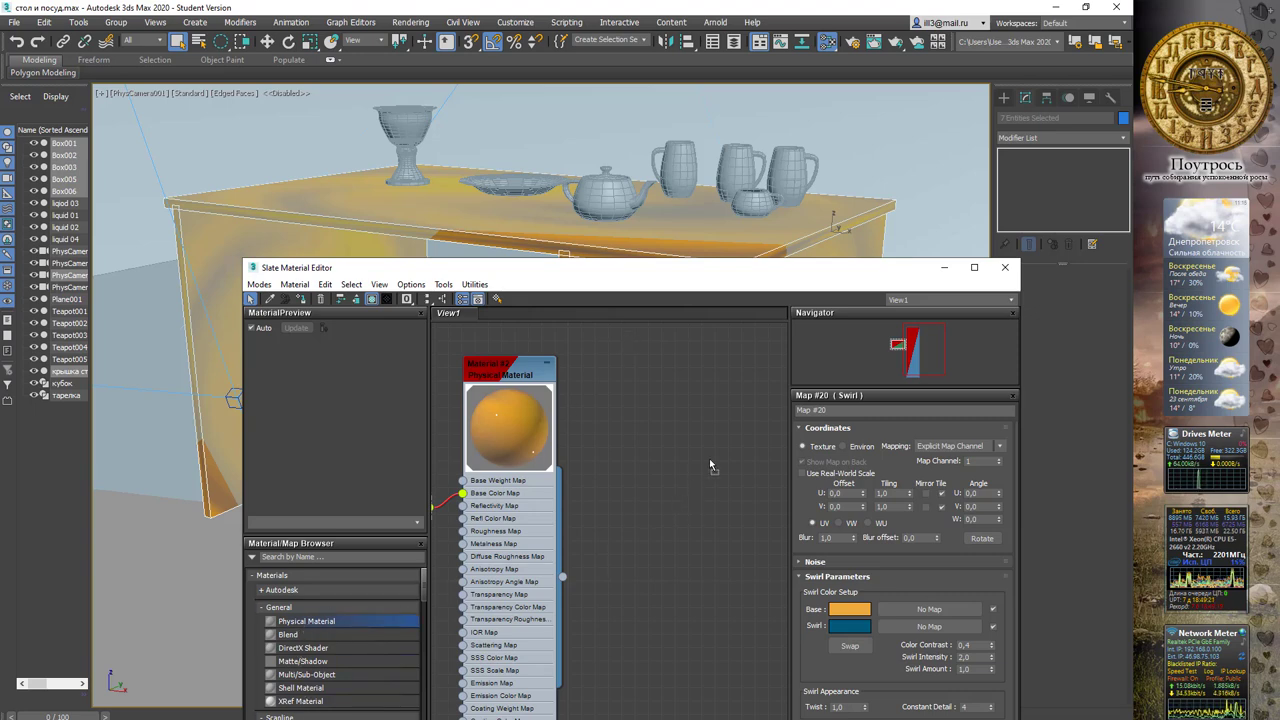
pyautogui.moveTo(300, 627)
pyautogui.mouseDown()
pyautogui.moveTo(706, 402)
pyautogui.moveTo(697, 387)
pyautogui.mouseUp()
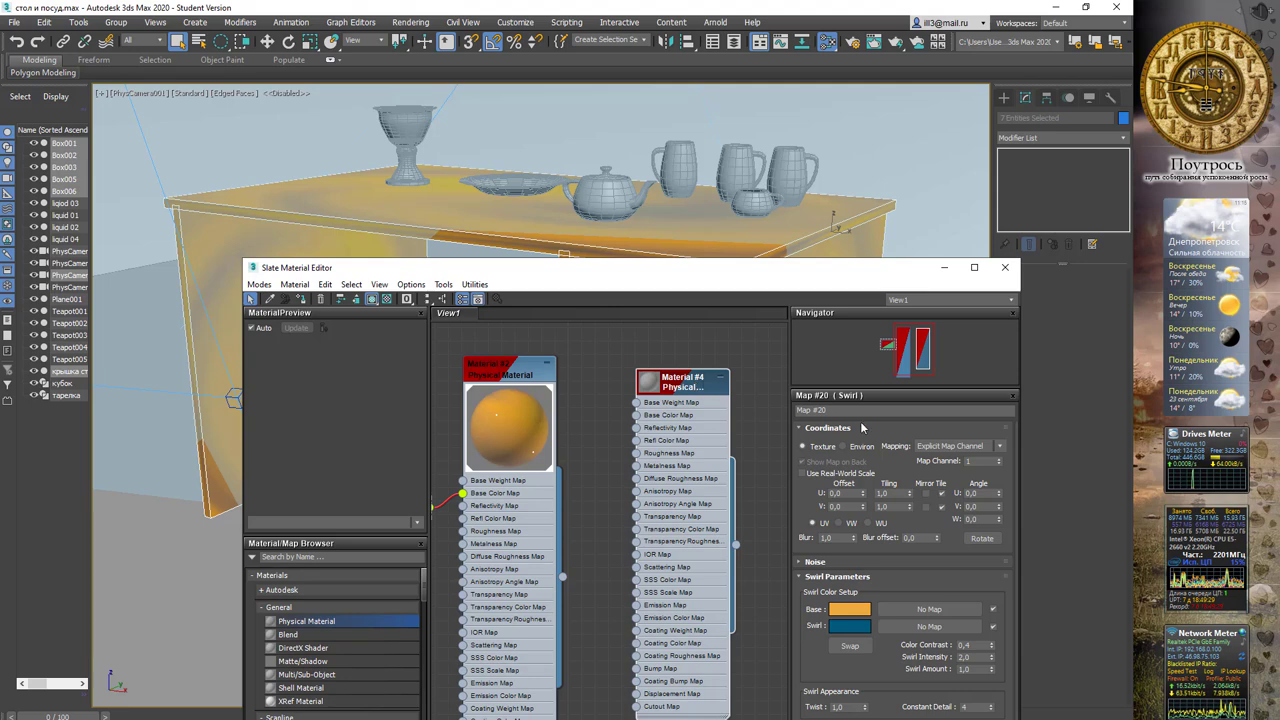
# Rearrange the Material #2 and #4 nodes, open Material #4's parameters and its Presets list.
pyautogui.doubleClick(681, 390)
pyautogui.moveTo(681, 390); pyautogui.dragTo(668, 390)
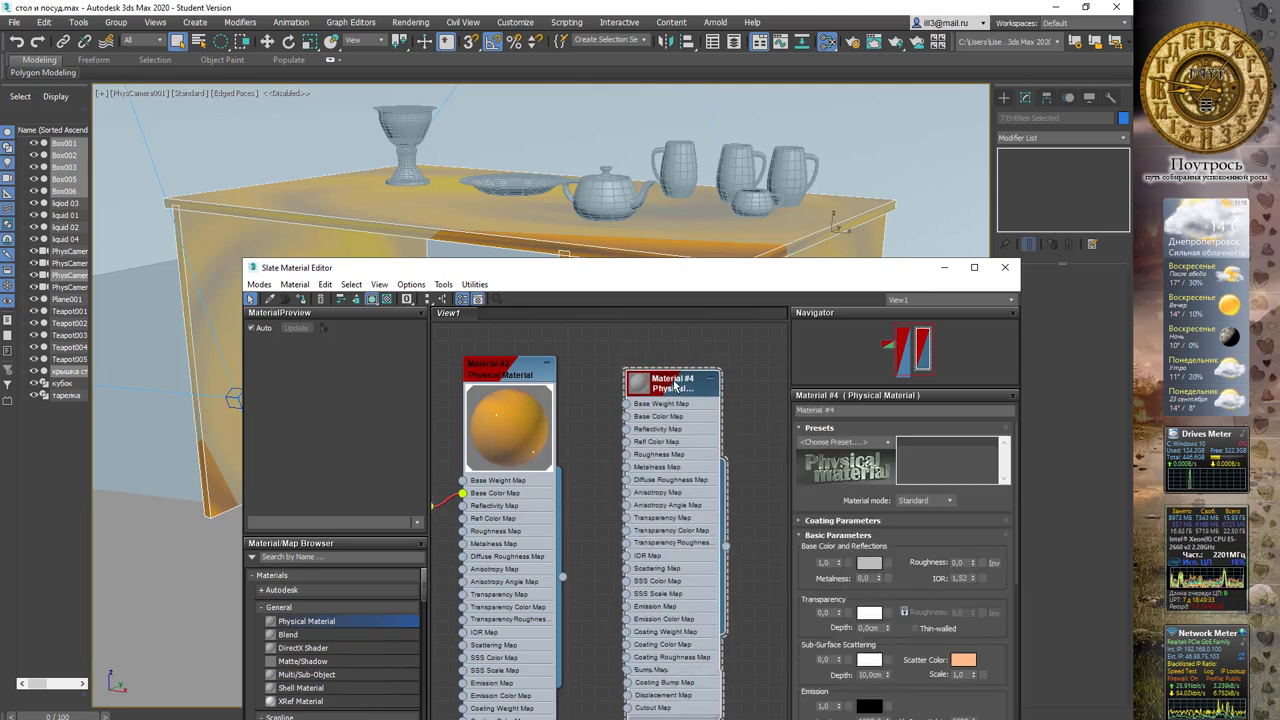
pyautogui.click(512, 403)
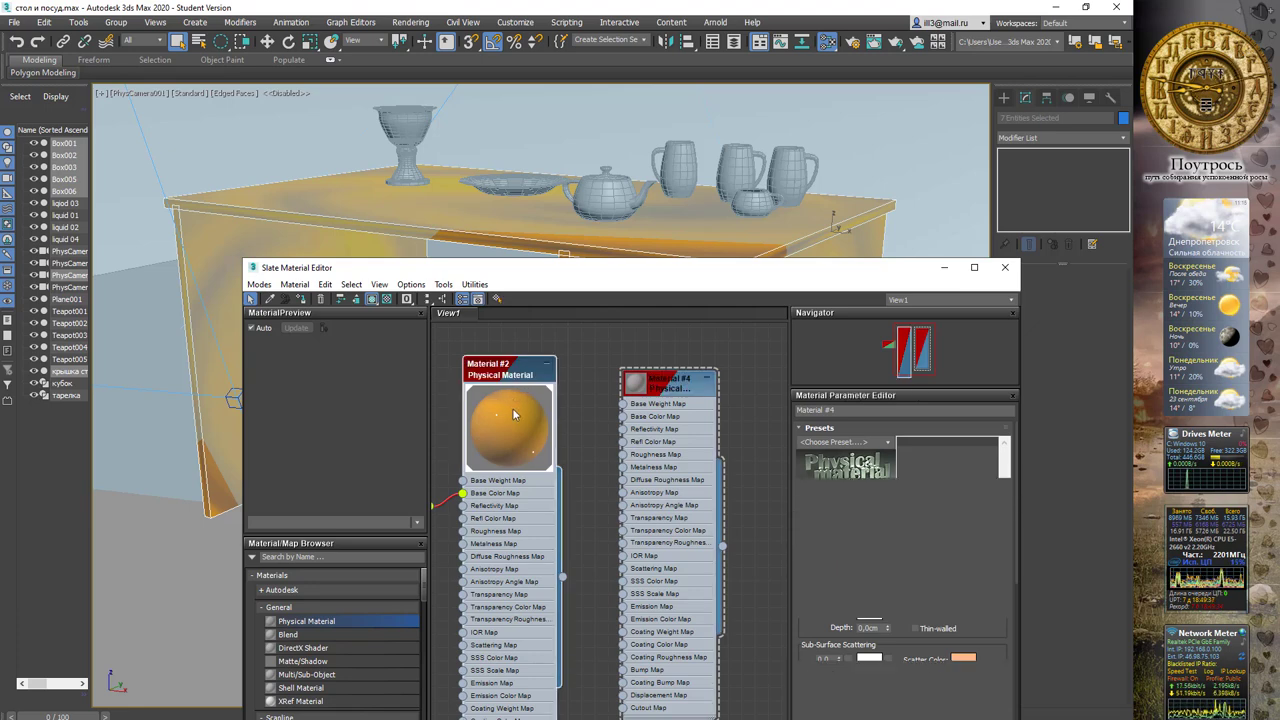
pyautogui.doubleClick(512, 403)
pyautogui.doubleClick(659, 385)
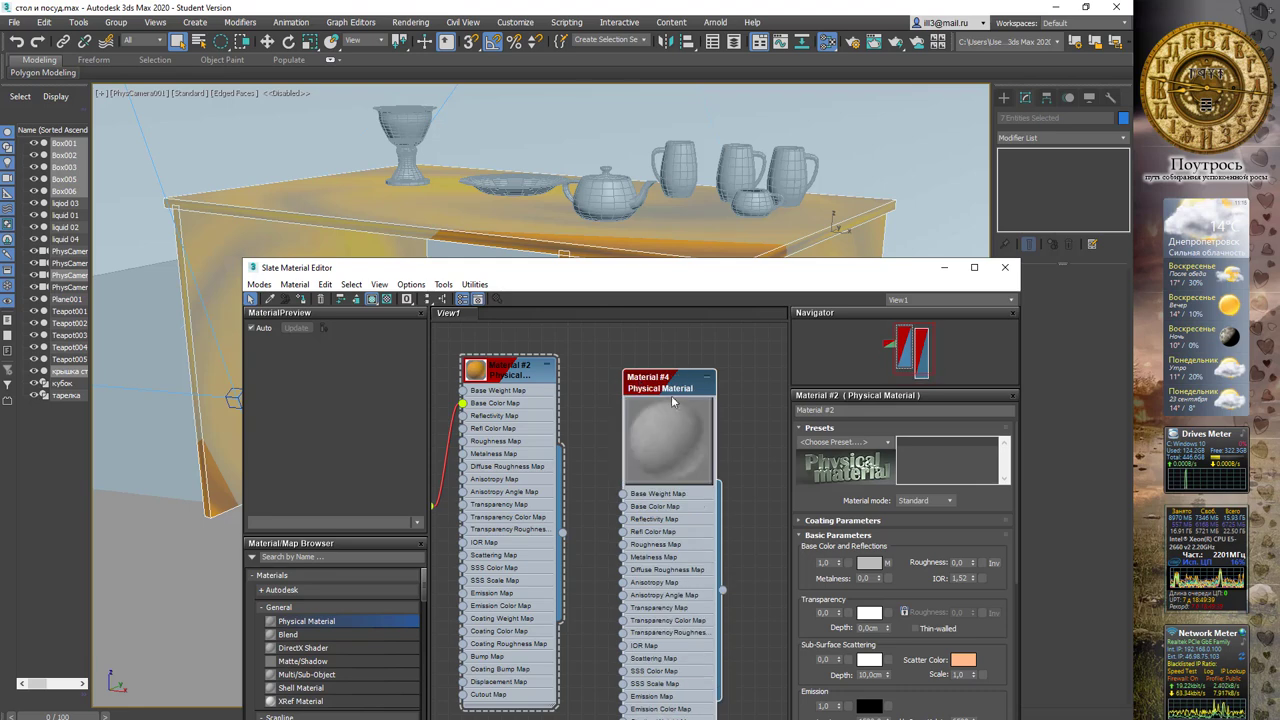
pyautogui.moveTo(662, 392); pyautogui.dragTo(676, 368)
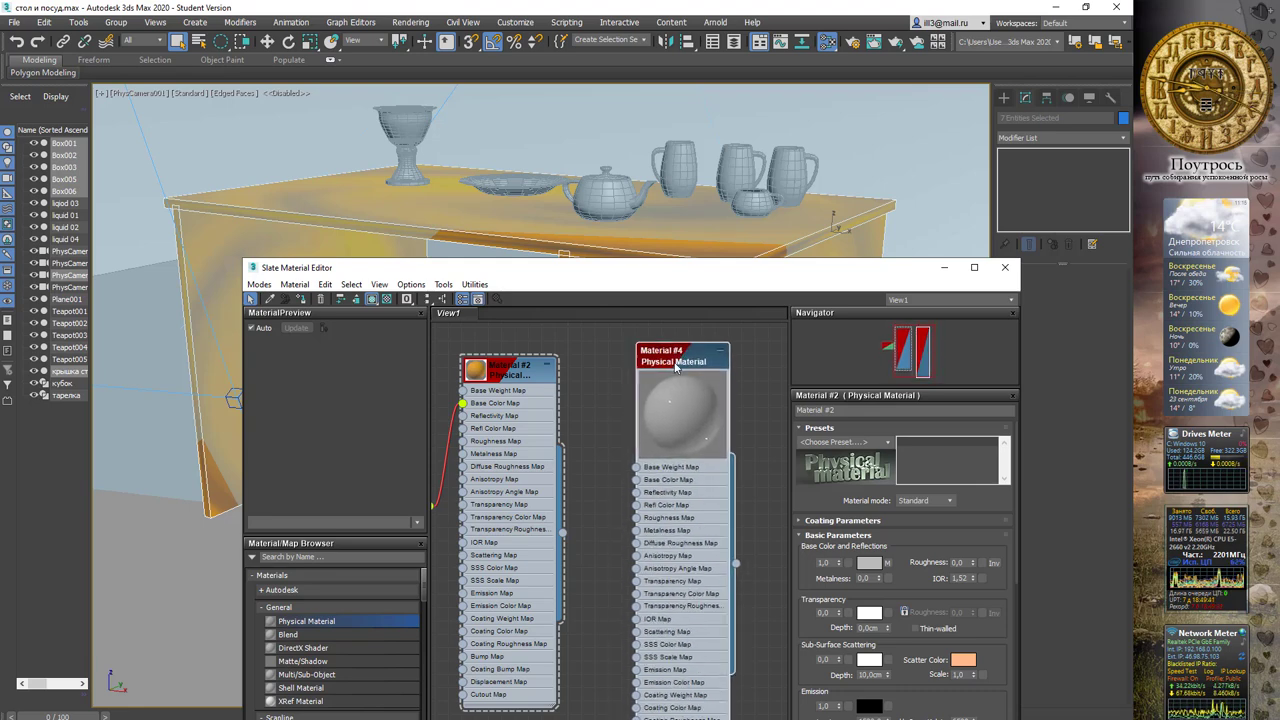
pyautogui.click(676, 368)
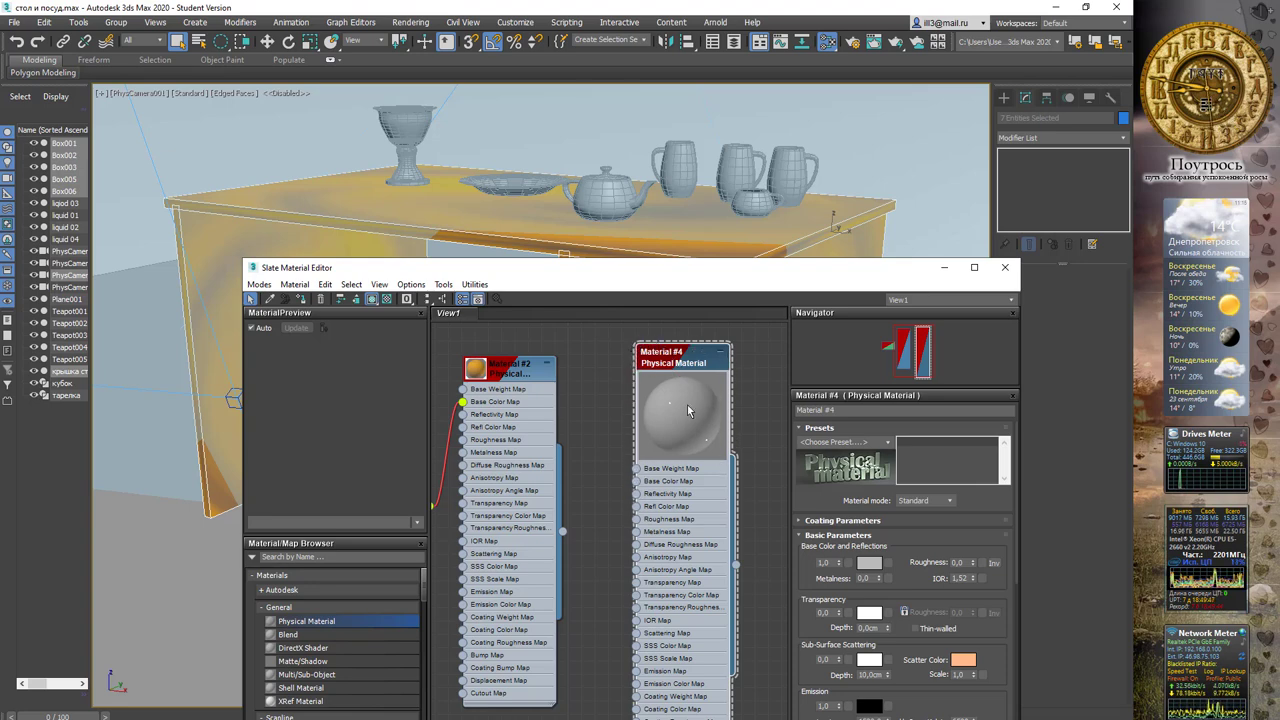
pyautogui.moveTo(737, 375); pyautogui.dragTo(726, 378, button='middle')
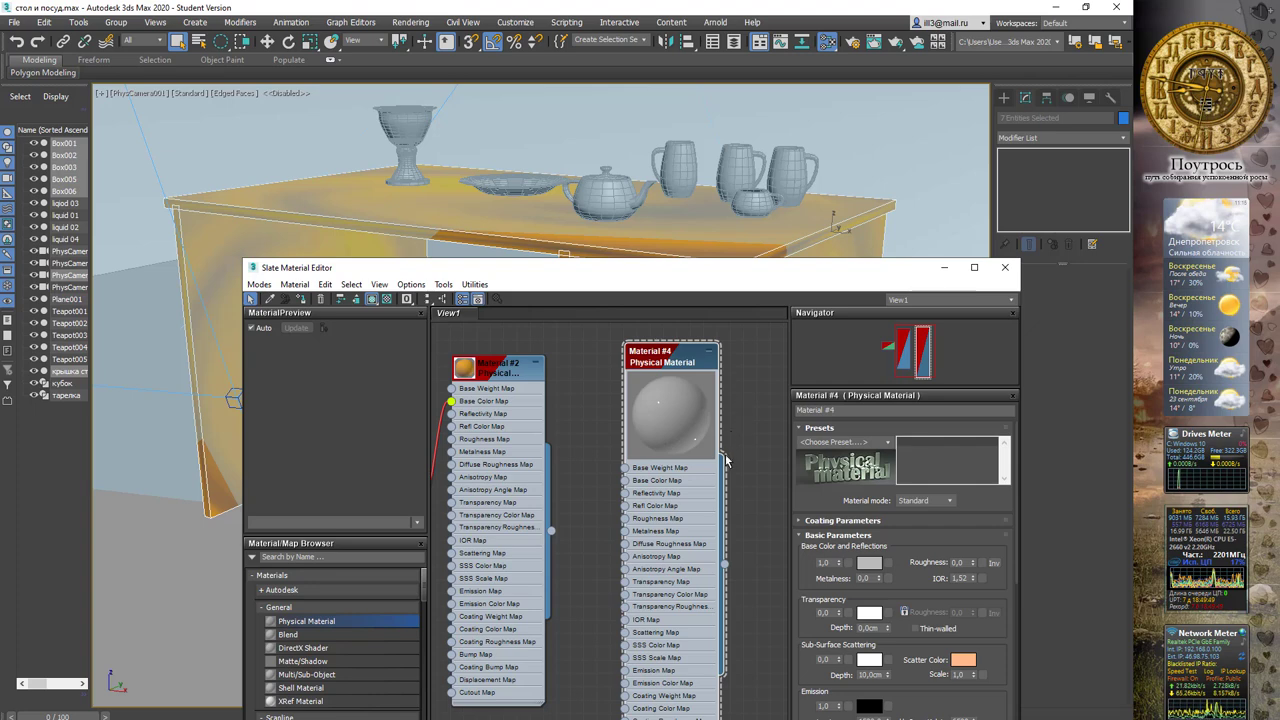
pyautogui.moveTo(690, 366); pyautogui.dragTo(677, 352)
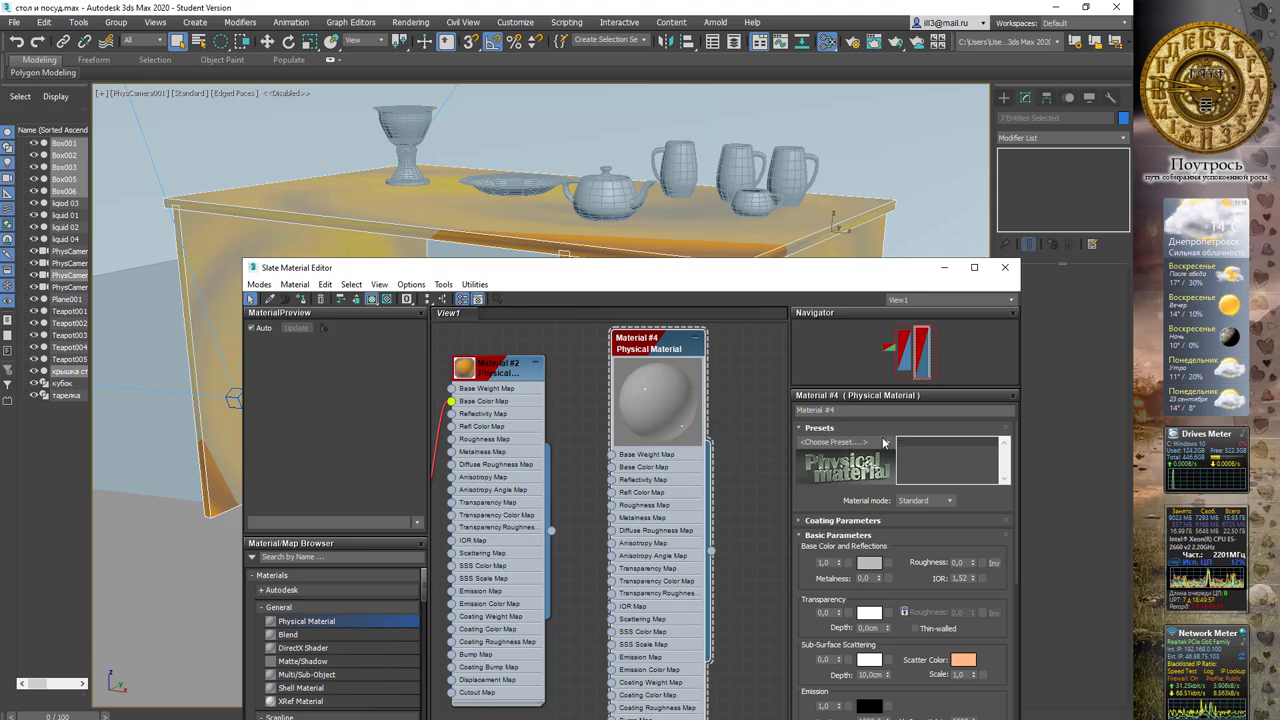
pyautogui.click(888, 446)
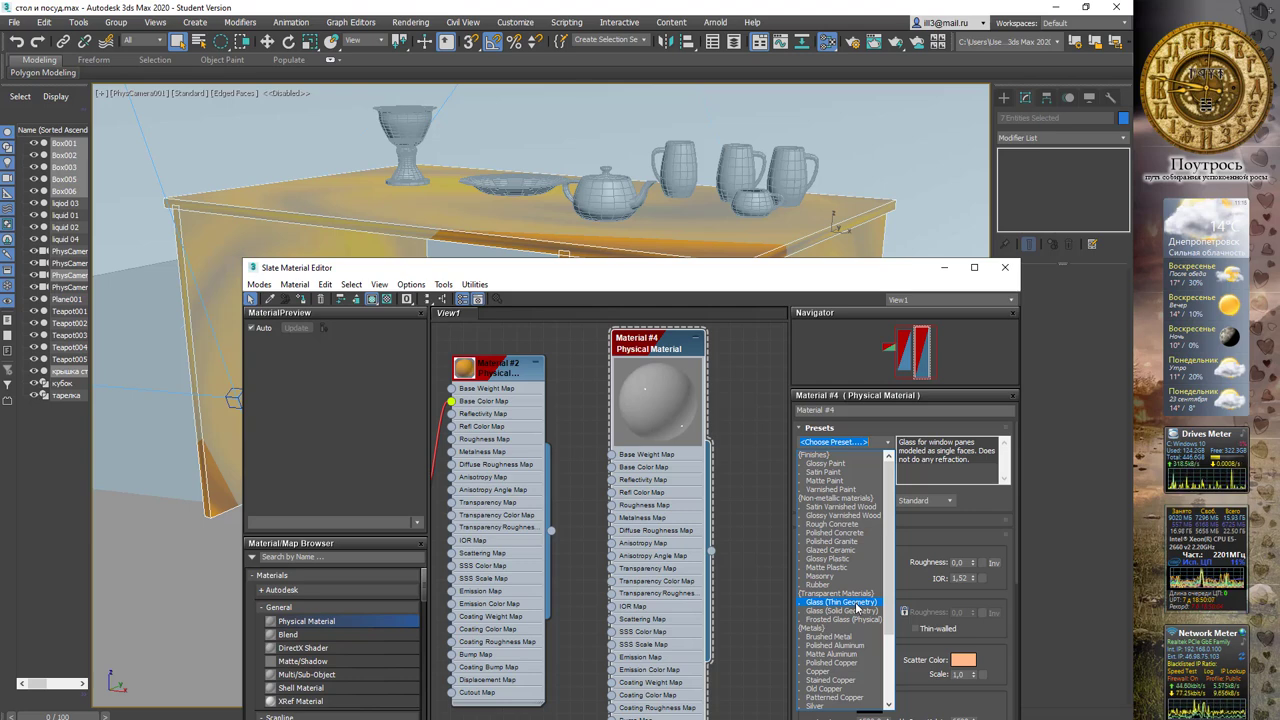
# Set Material #4 to the Glass (Thin Geometry) preset and assign it to the mugs and small teapot.
pyautogui.click(856, 603)
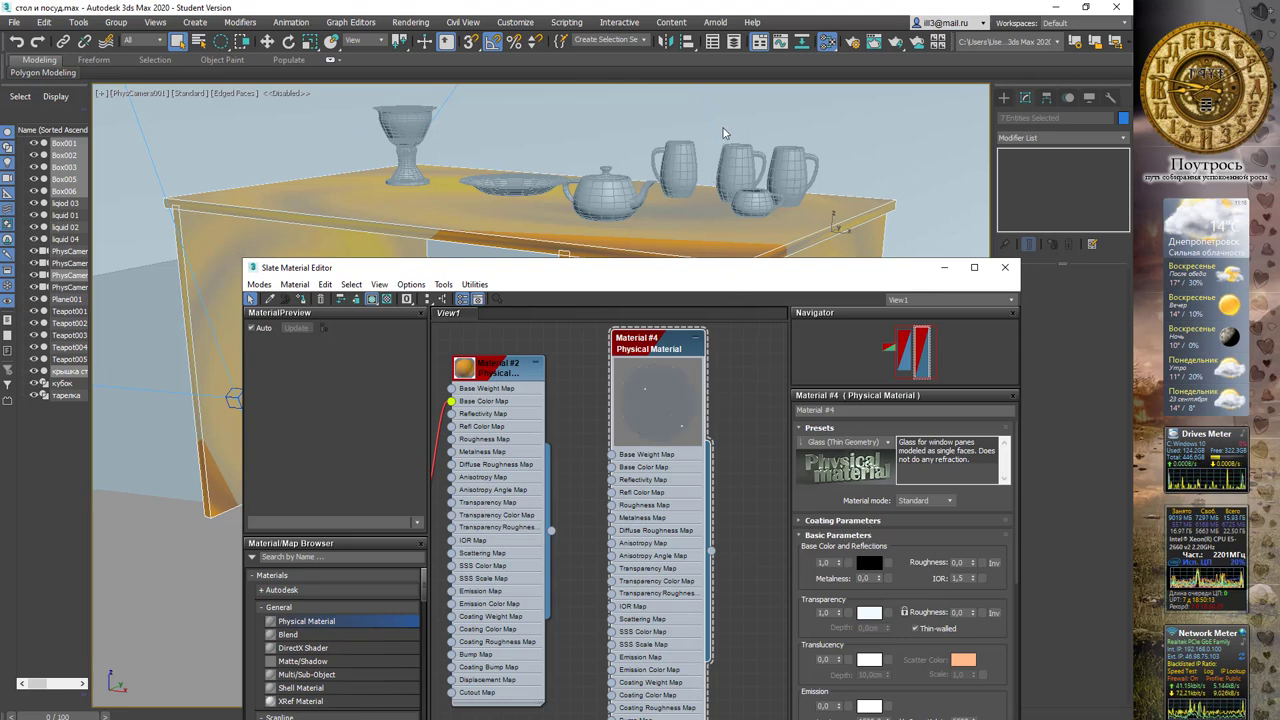
pyautogui.click(700, 150)
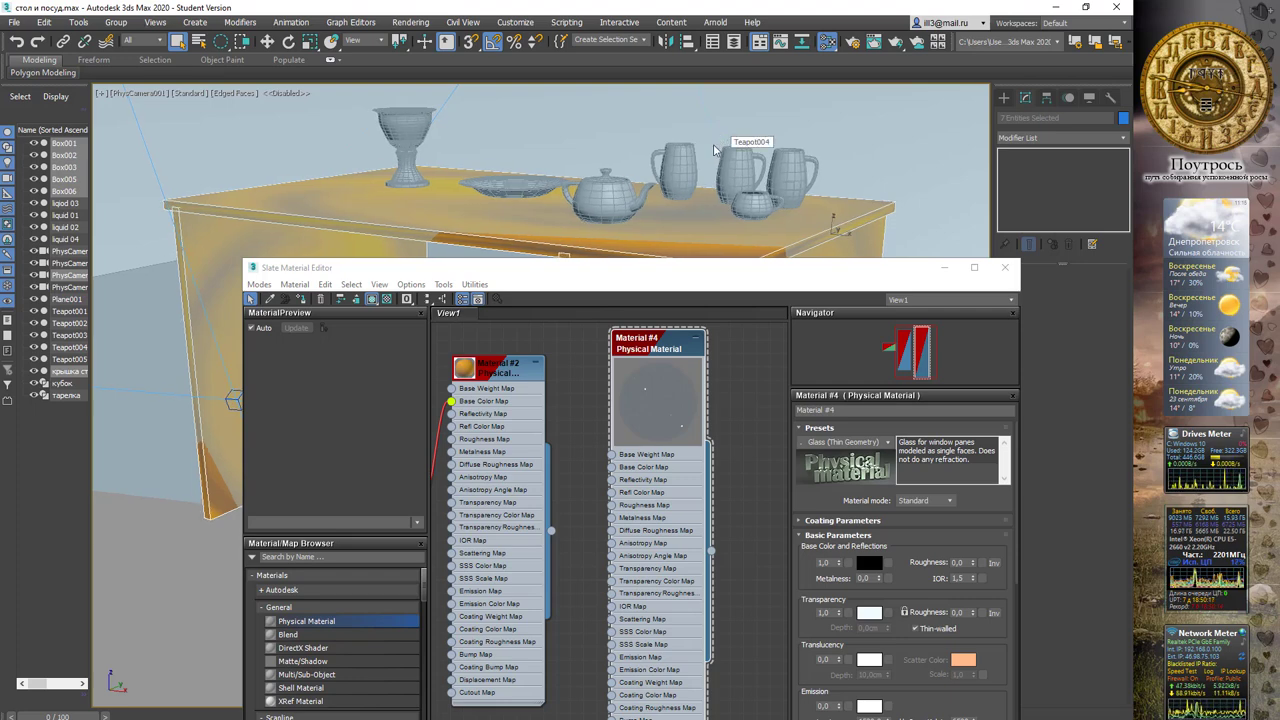
pyautogui.click(686, 155)
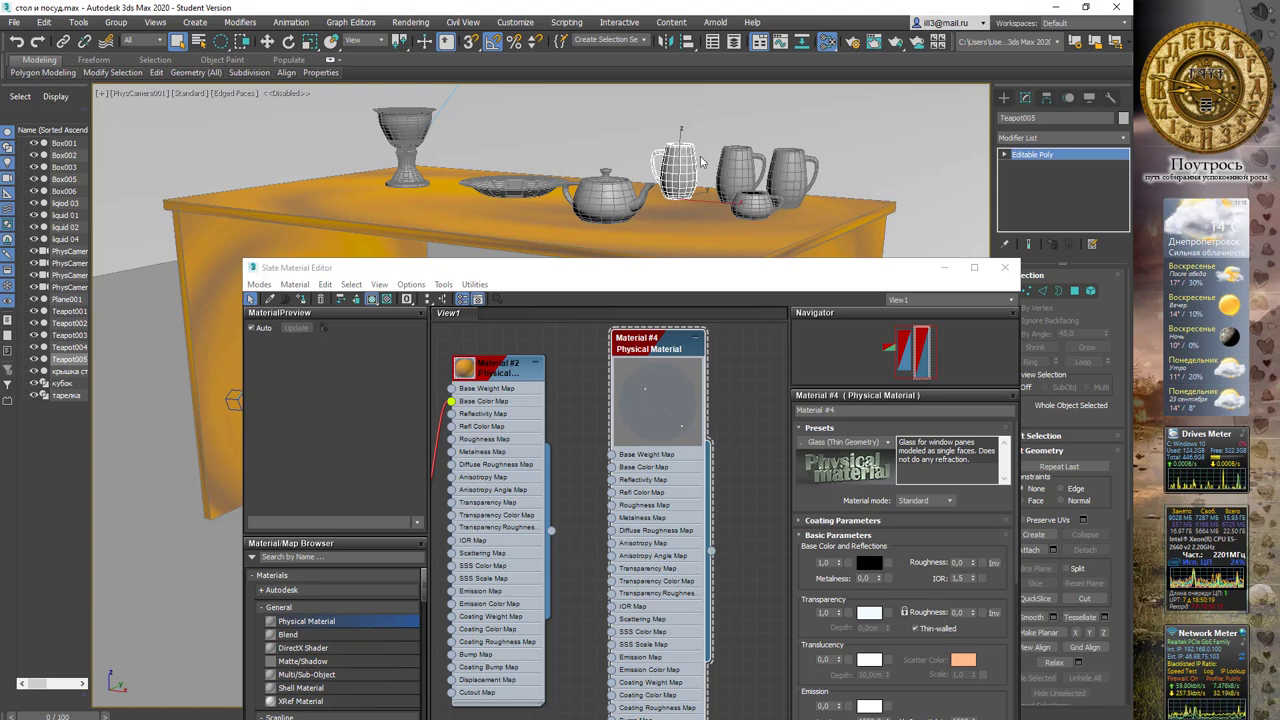
pyautogui.keyDown('ctrl'); pyautogui.click(734, 157); pyautogui.keyUp('ctrl')
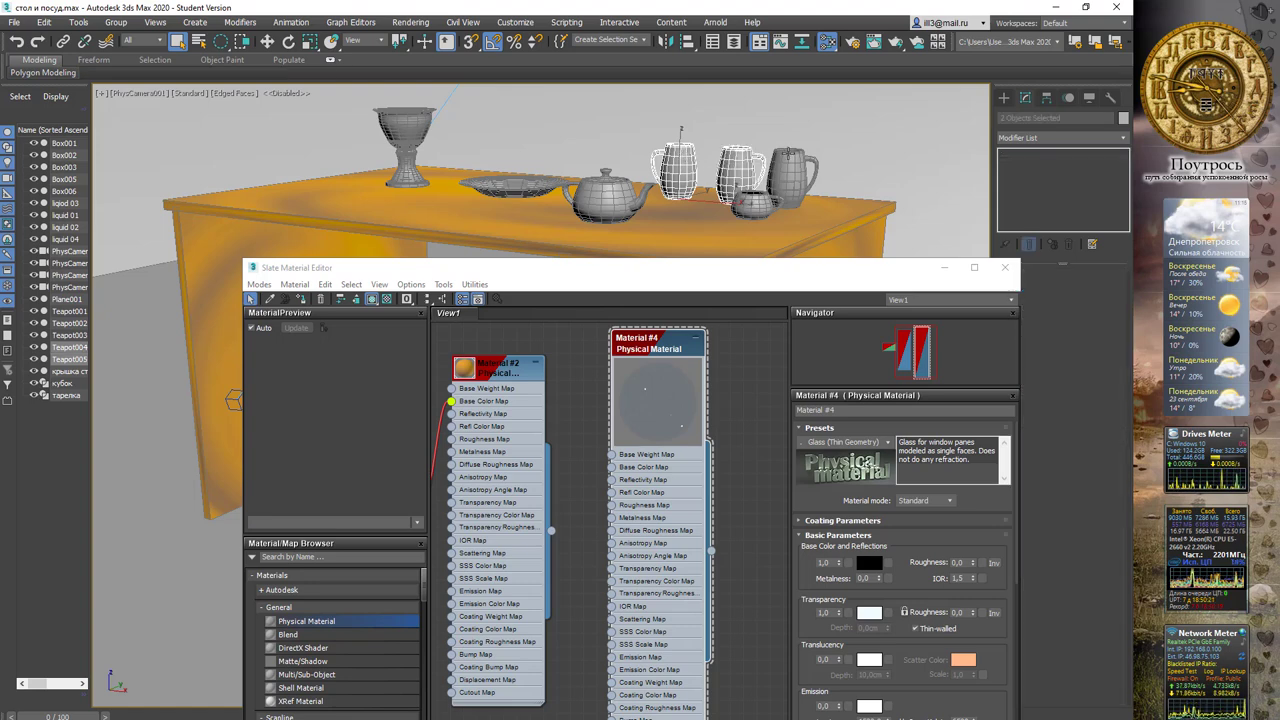
pyautogui.keyDown('ctrl'); pyautogui.click(753, 203); pyautogui.keyUp('ctrl')
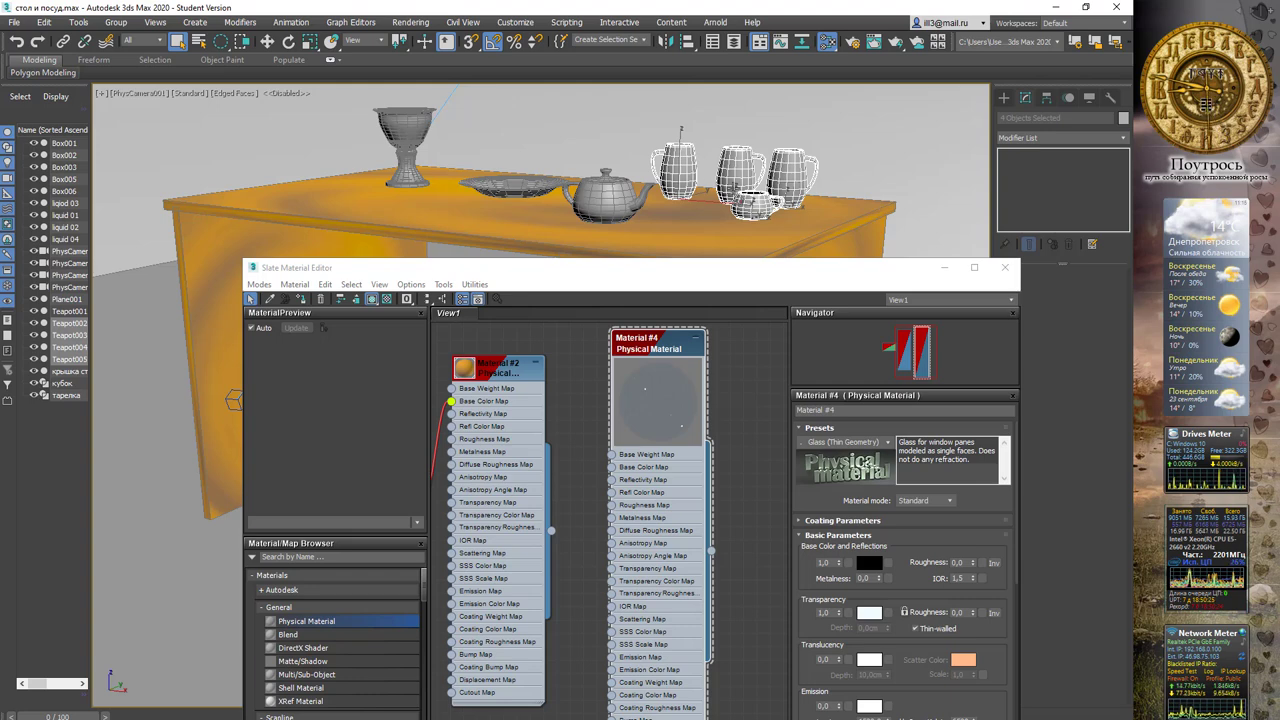
pyautogui.rightClick(648, 373)
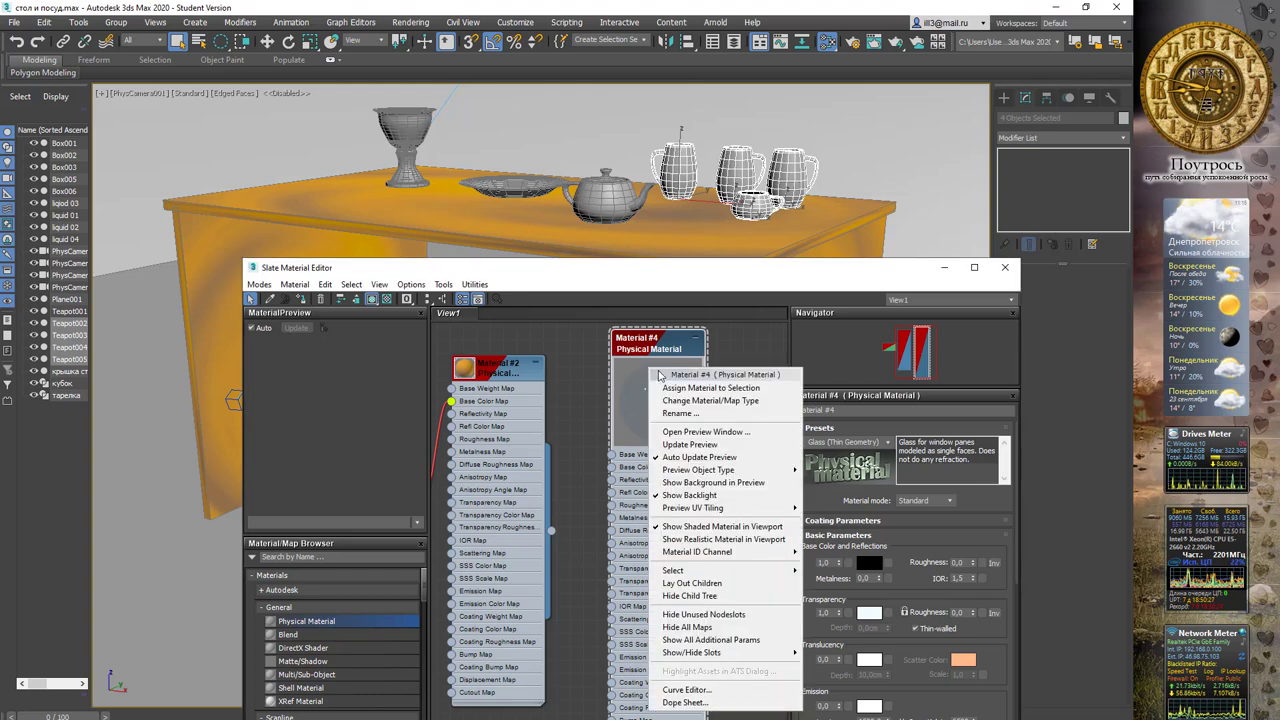
pyautogui.click(689, 392)
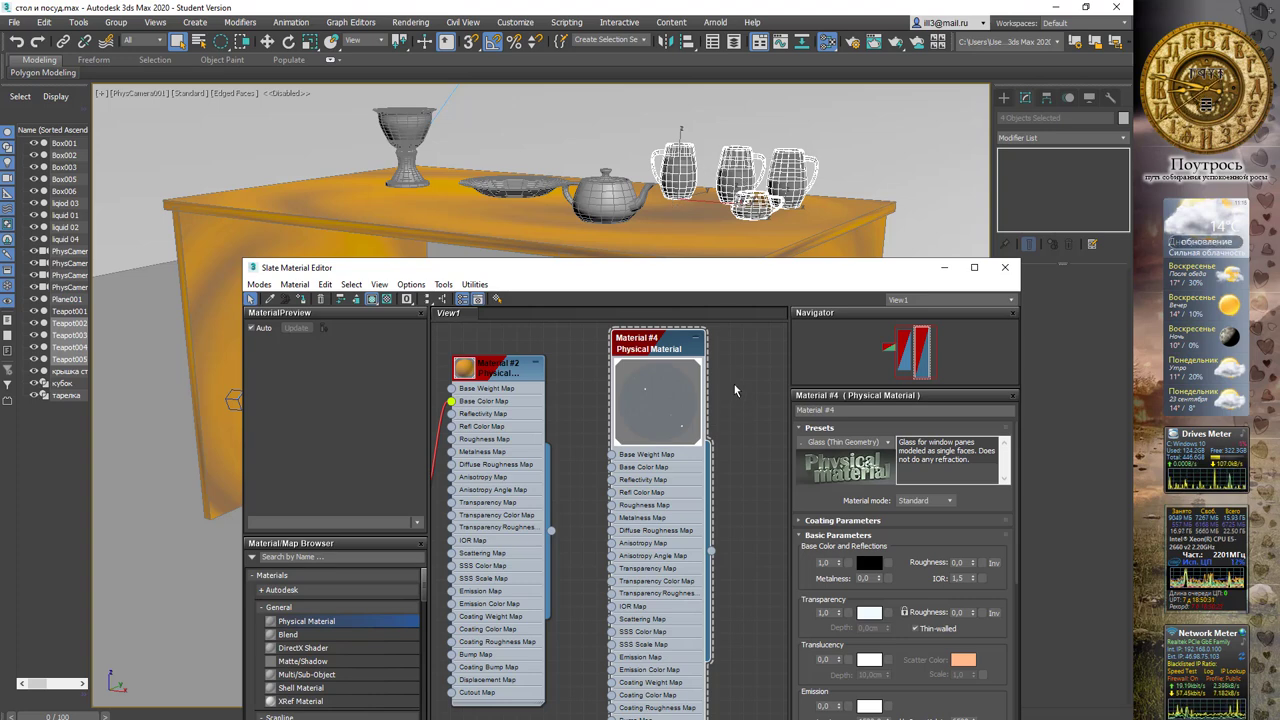
pyautogui.moveTo(737, 389)
pyautogui.mouseDown(button='middle')
pyautogui.moveTo(630, 423)
pyautogui.moveTo(672, 393)
pyautogui.mouseUp(button='middle')
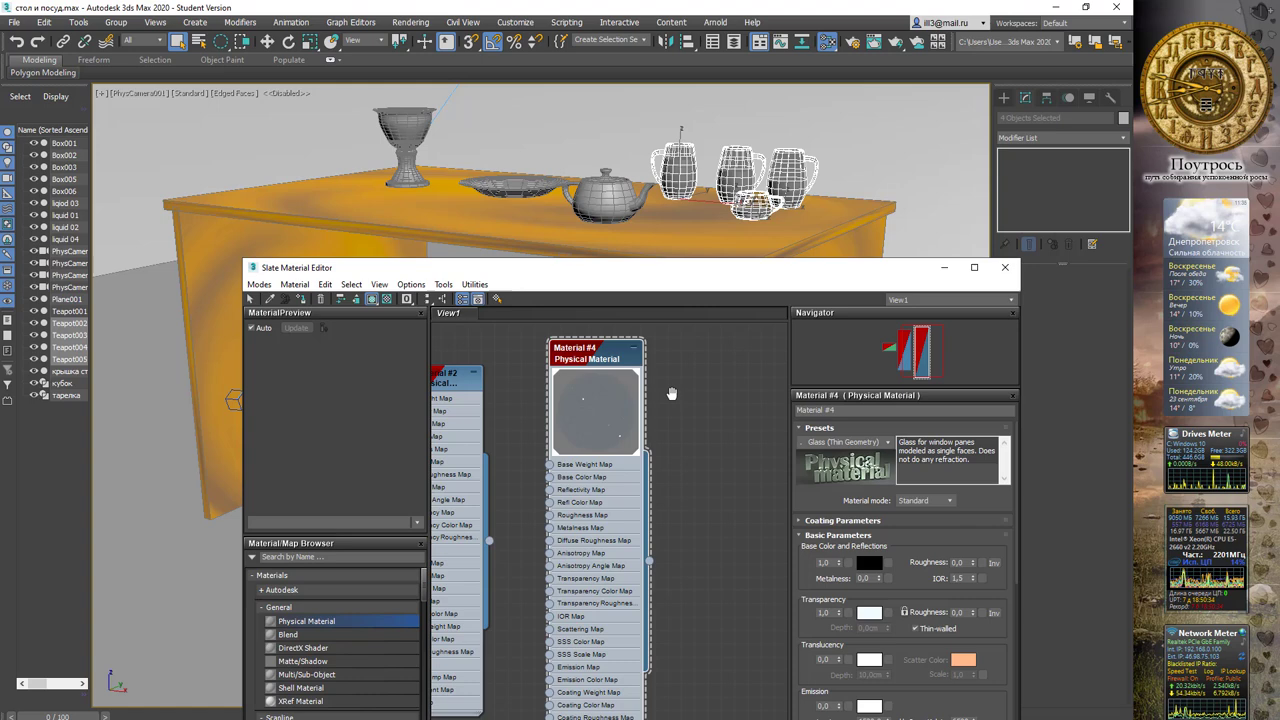
pyautogui.click(895, 41)
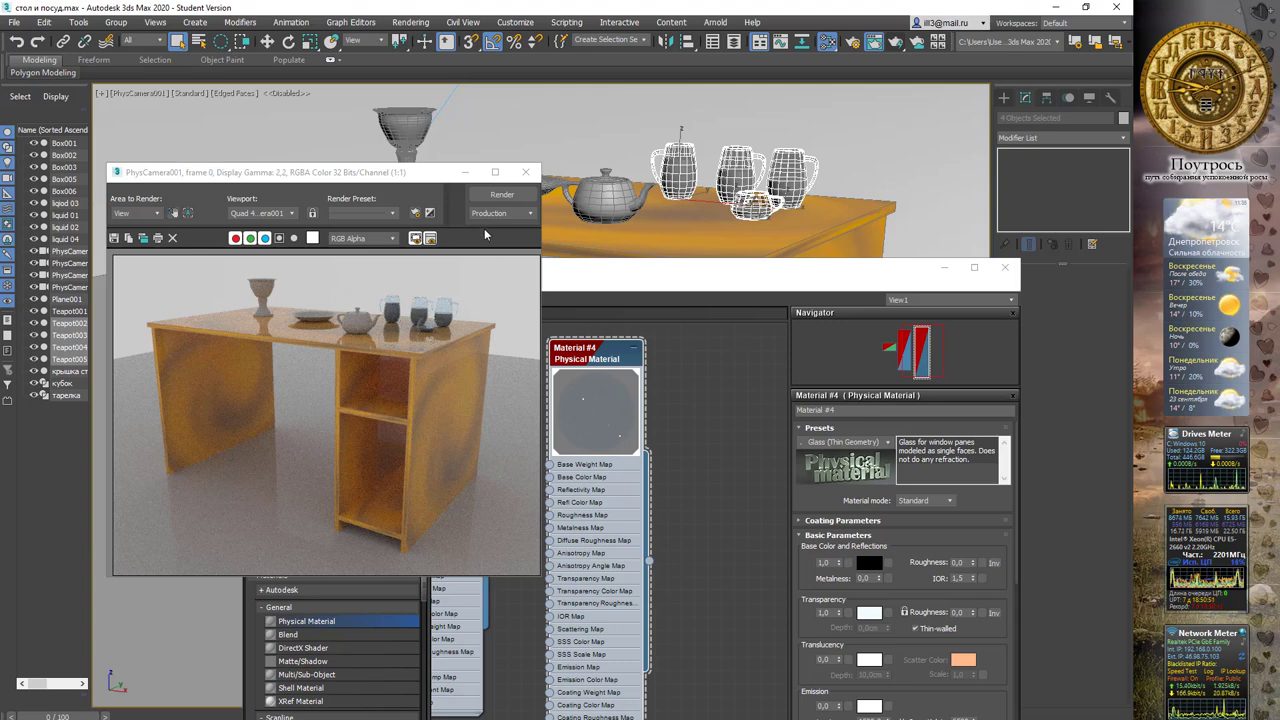
pyautogui.click(524, 175)
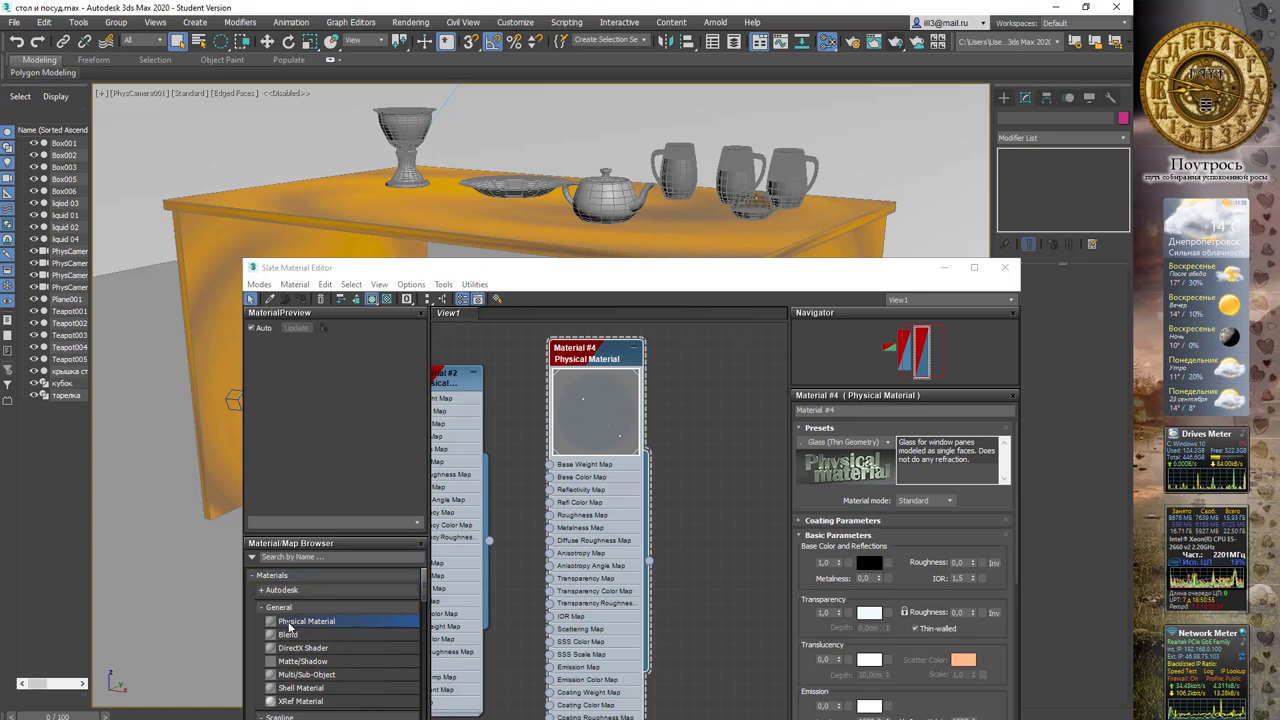
# Add Material #5 beside Material #4 and give it the Glass (Solid Geometry) preset.
pyautogui.click(290, 624)
pyautogui.moveTo(735, 480); pyautogui.dragTo(736, 478)
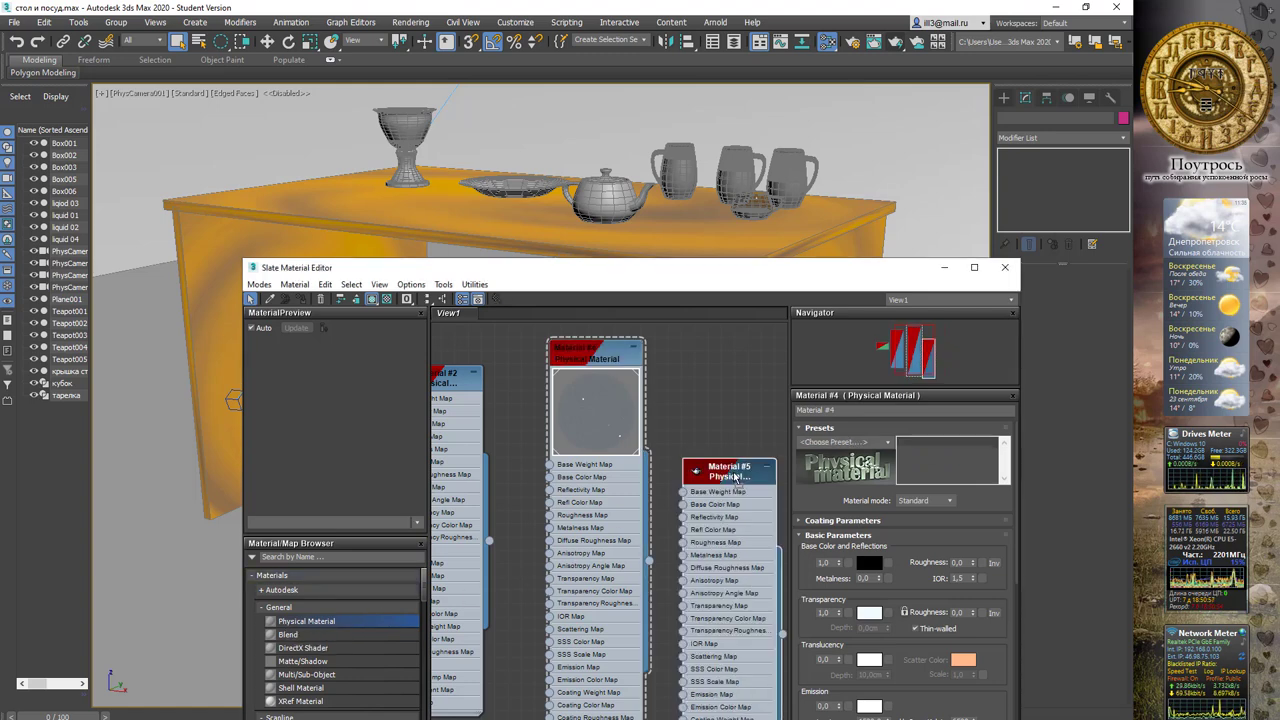
pyautogui.moveTo(746, 427); pyautogui.dragTo(657, 421, button='middle')
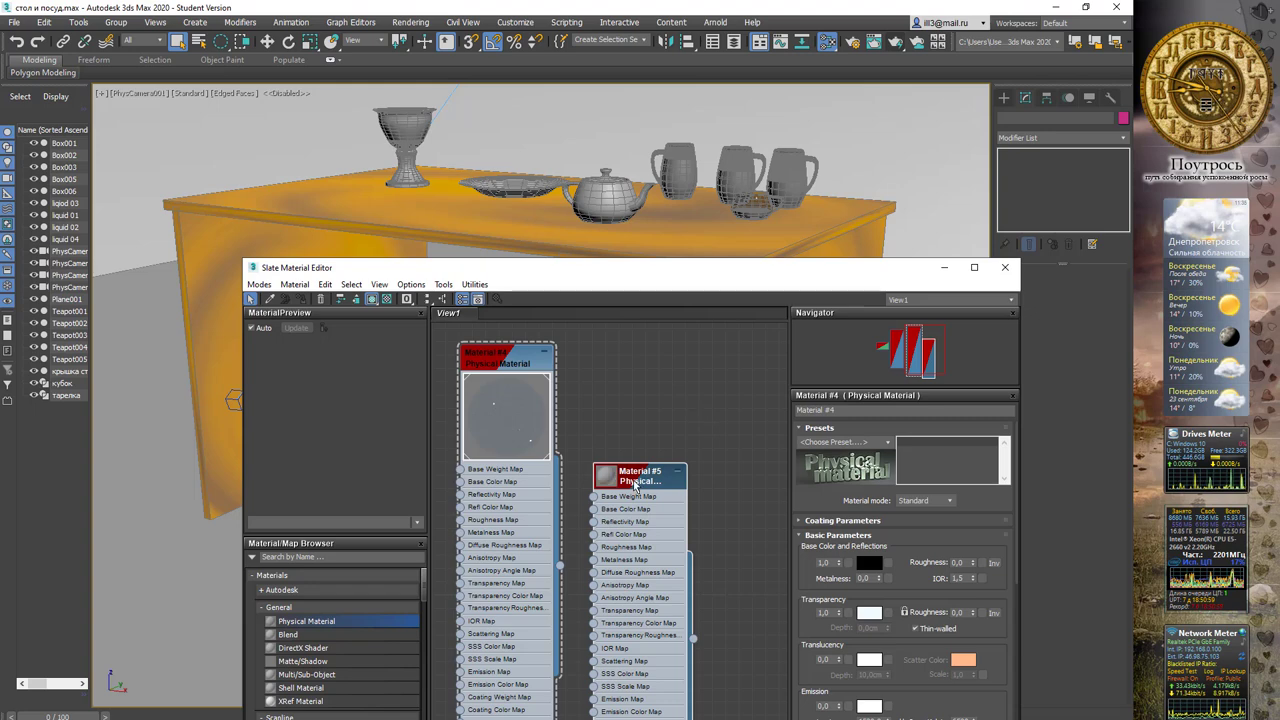
pyautogui.moveTo(639, 471)
pyautogui.mouseDown()
pyautogui.moveTo(722, 422)
pyautogui.moveTo(706, 389)
pyautogui.mouseUp()
pyautogui.doubleClick(706, 389)
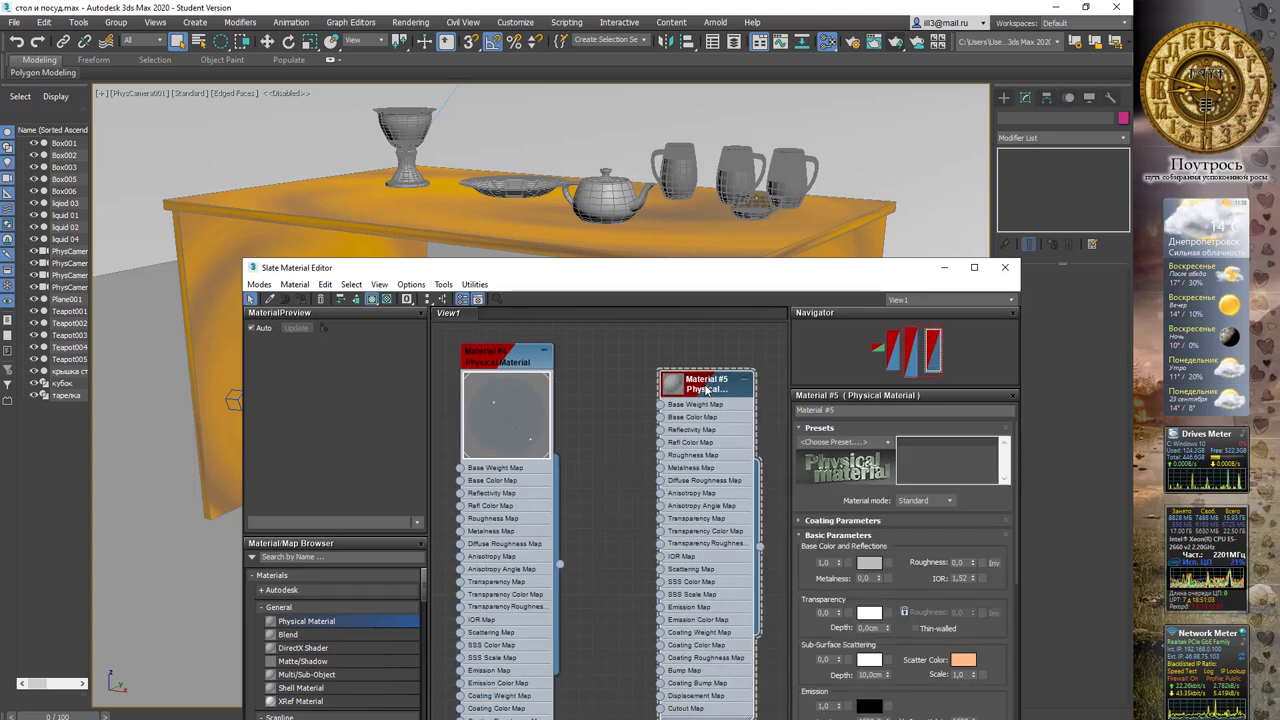
pyautogui.click(887, 445)
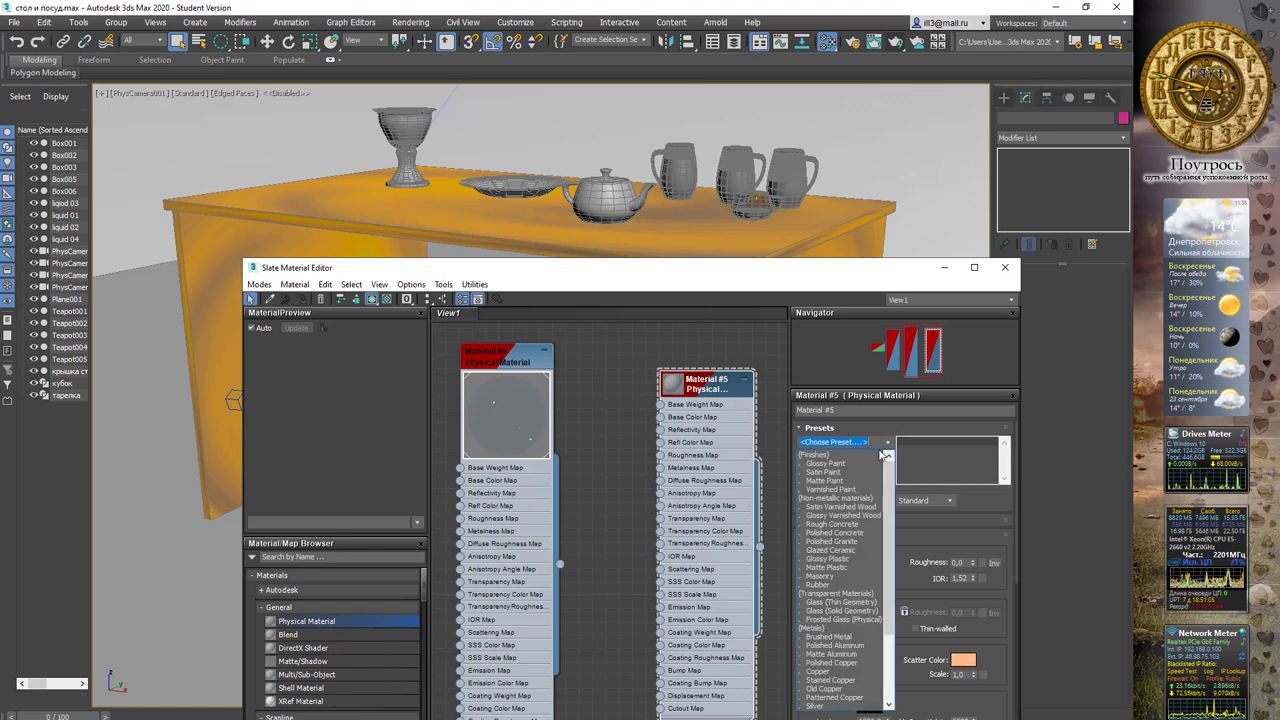
pyautogui.click(866, 611)
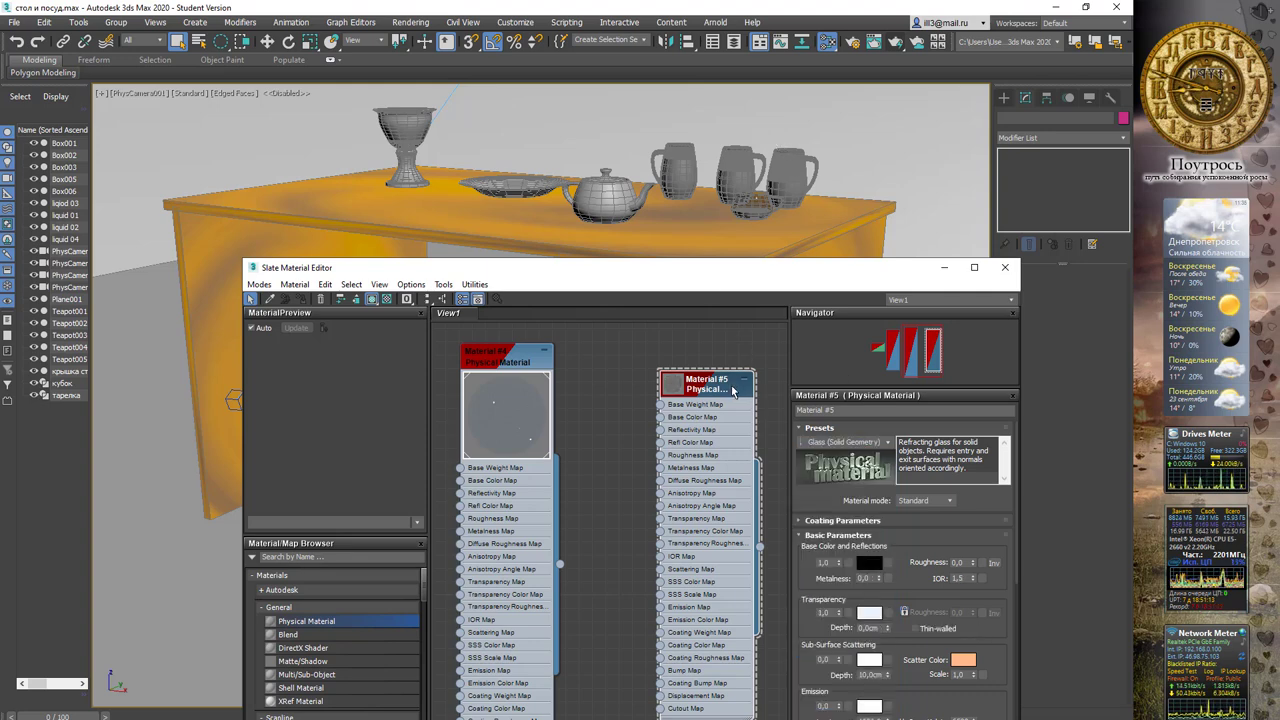
pyautogui.moveTo(727, 374); pyautogui.dragTo(632, 421, button='middle')
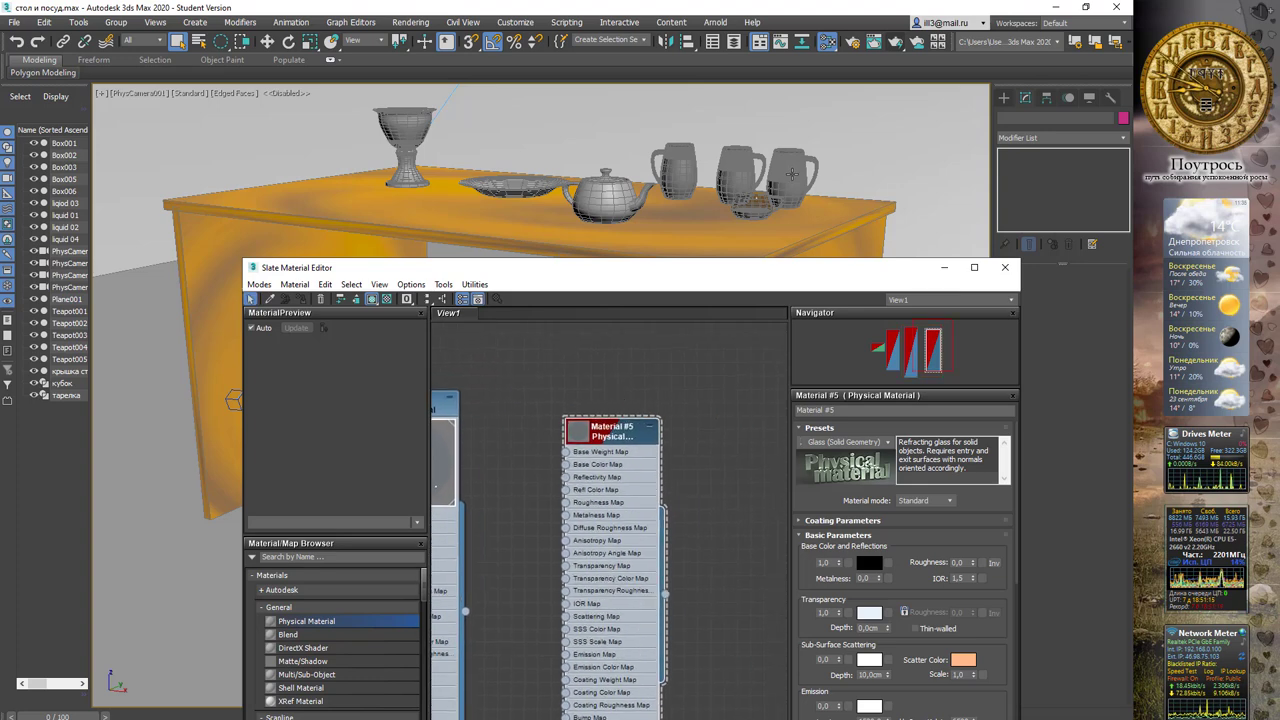
# Switch the viewport to Perspective and zoom in on the bowl and cups.
pyautogui.click(615, 128)
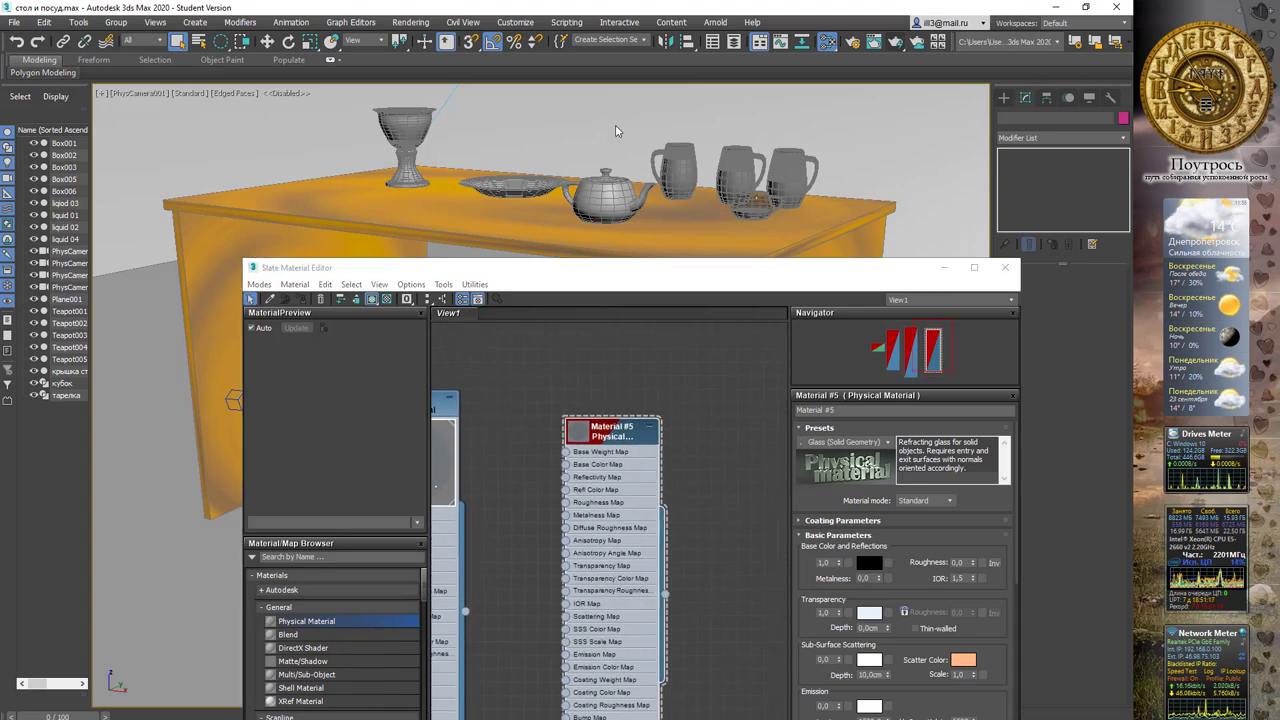
pyautogui.click(140, 93)
pyautogui.click(165, 132)
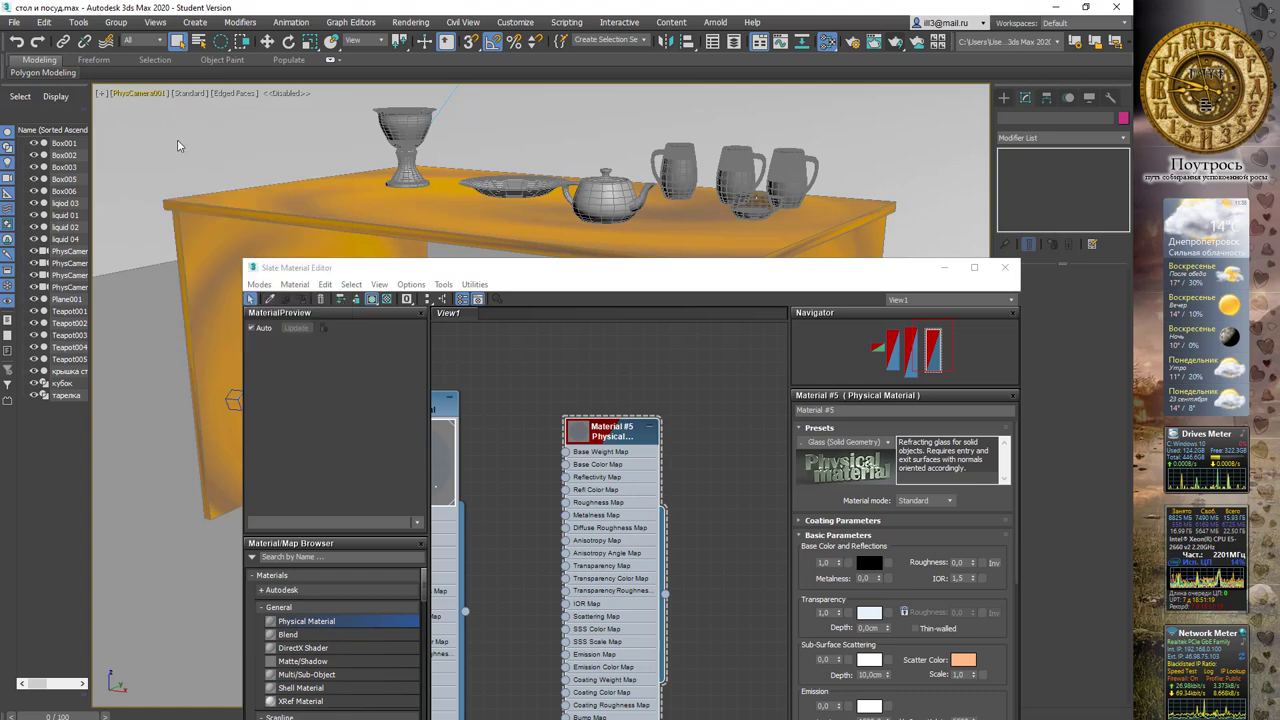
pyautogui.keyDown('alt'); pyautogui.moveTo(813, 135); pyautogui.dragTo(652, 192, button='middle'); pyautogui.keyUp('alt')
pyautogui.scroll(3, 723, 170)
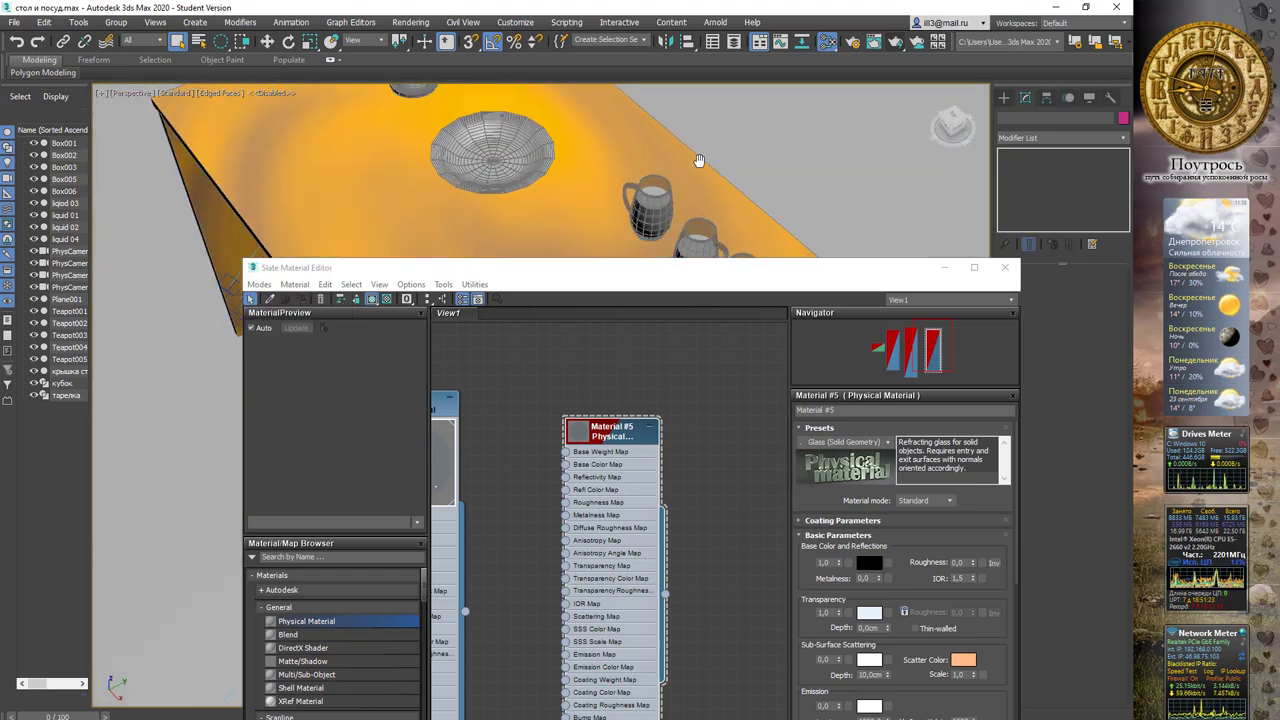
# Assign Material #5 to the liquid 03 object inside the cup.
pyautogui.click(652, 192)
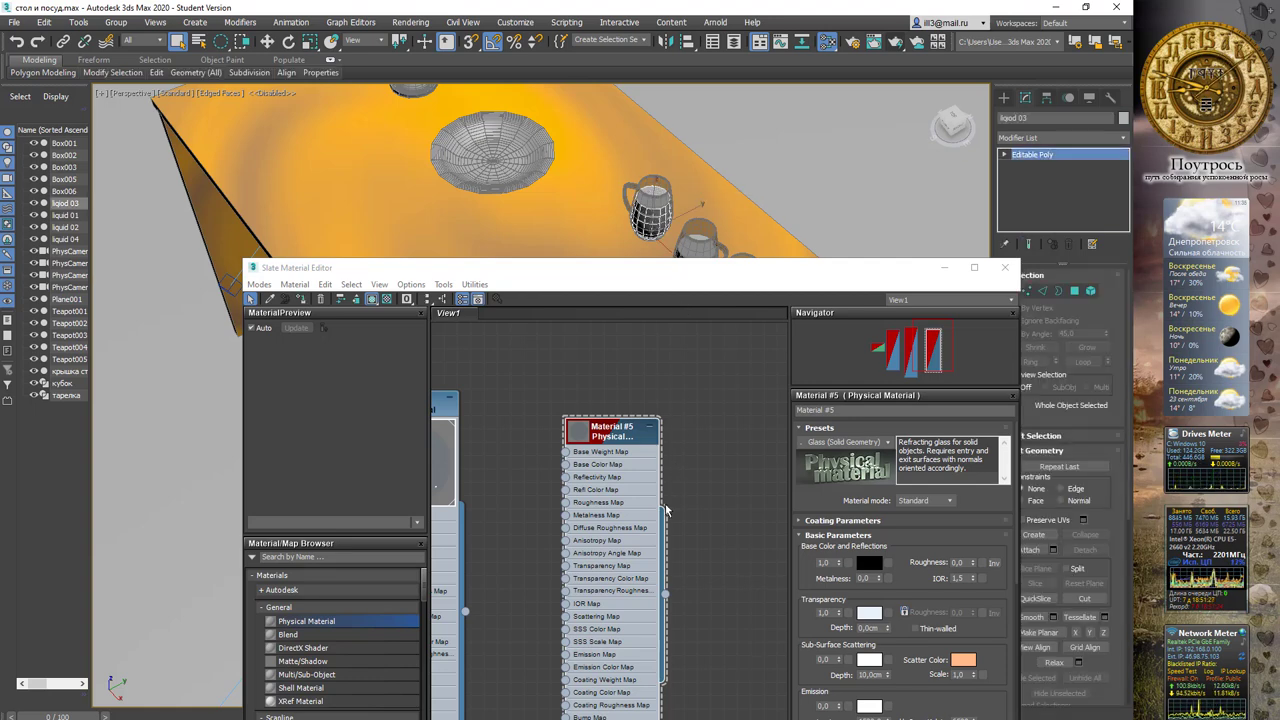
pyautogui.rightClick(622, 429)
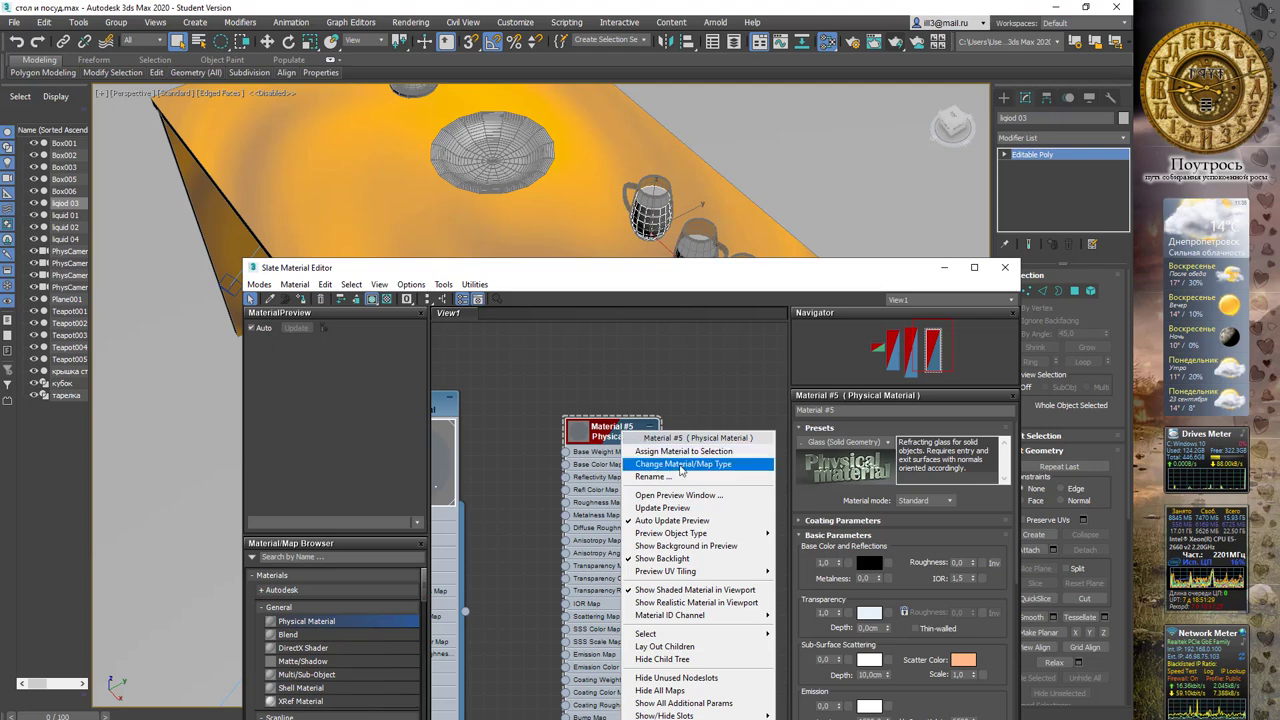
pyautogui.click(690, 447)
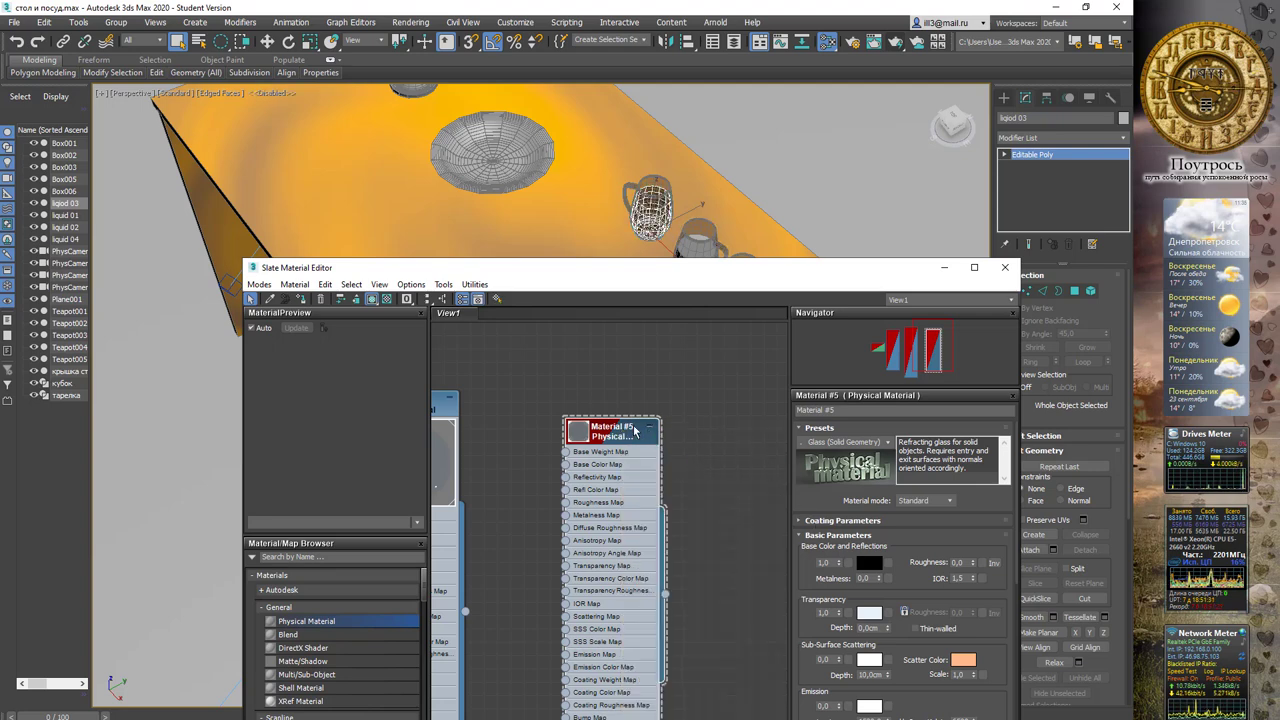
pyautogui.moveTo(634, 430); pyautogui.dragTo(634, 417)
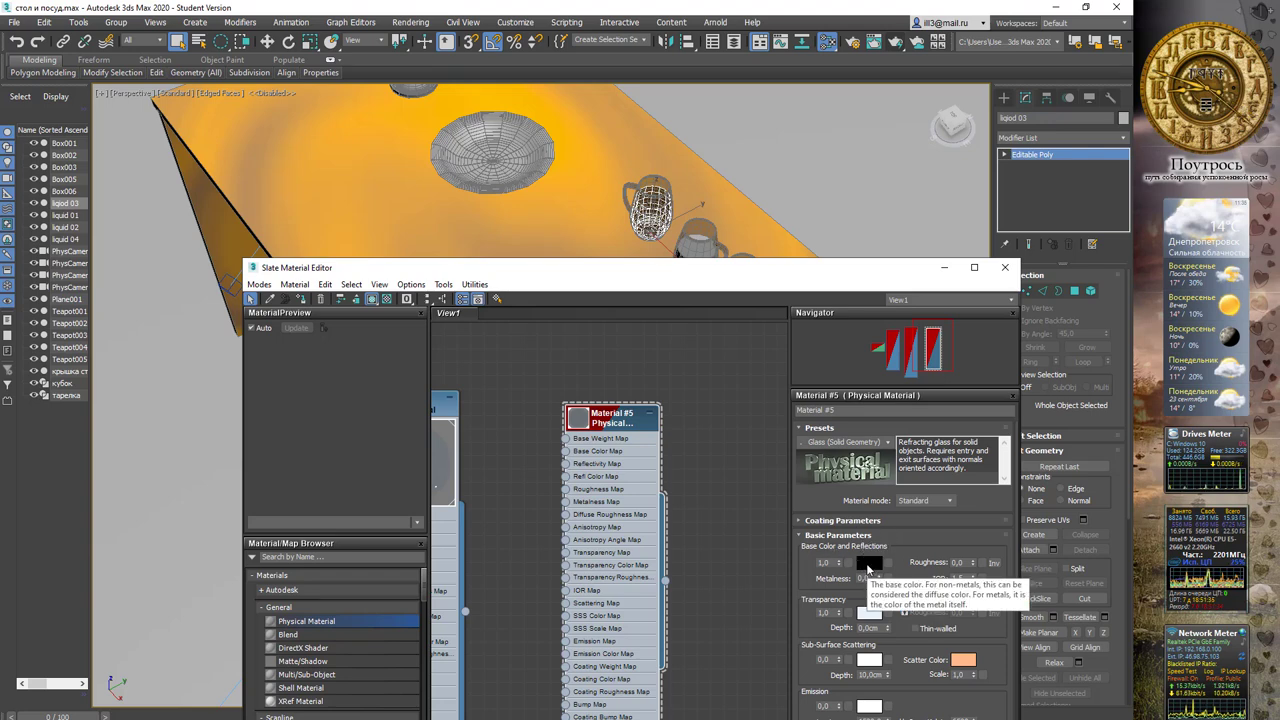
# Give Material #5 a blue base colour and clone it as Material #6.
pyautogui.click(868, 564)
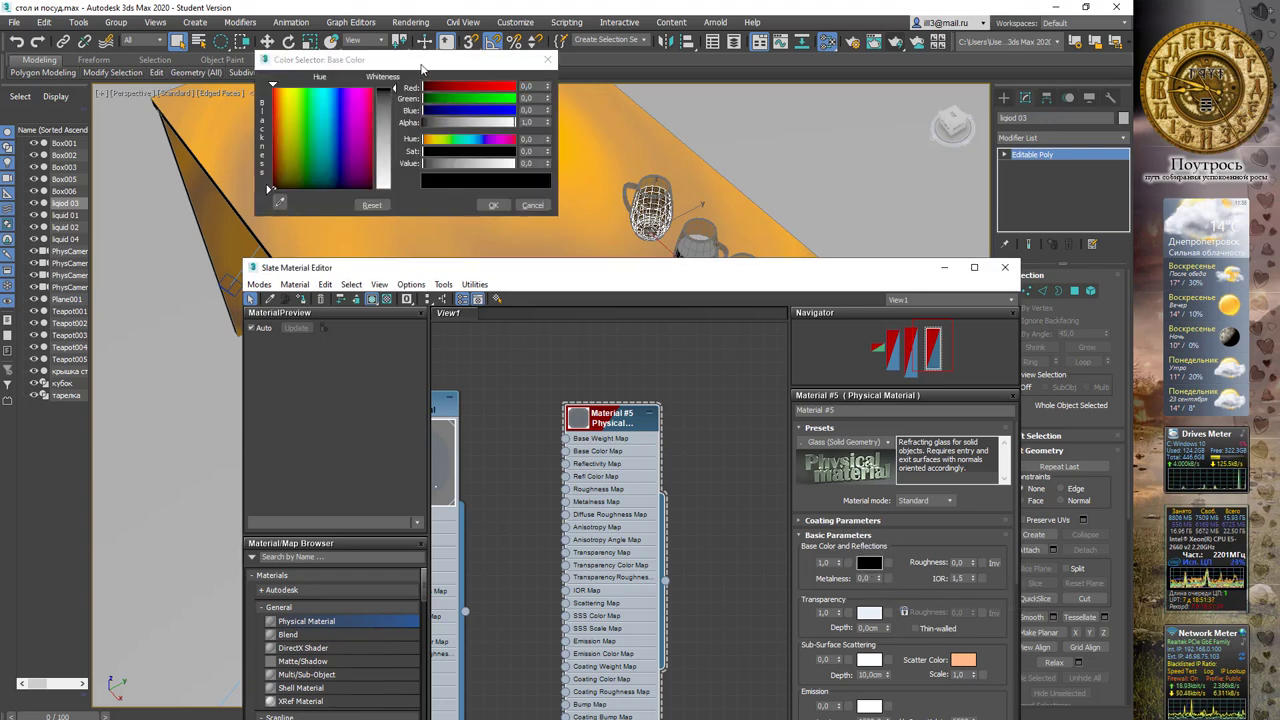
pyautogui.moveTo(421, 68); pyautogui.dragTo(657, 300)
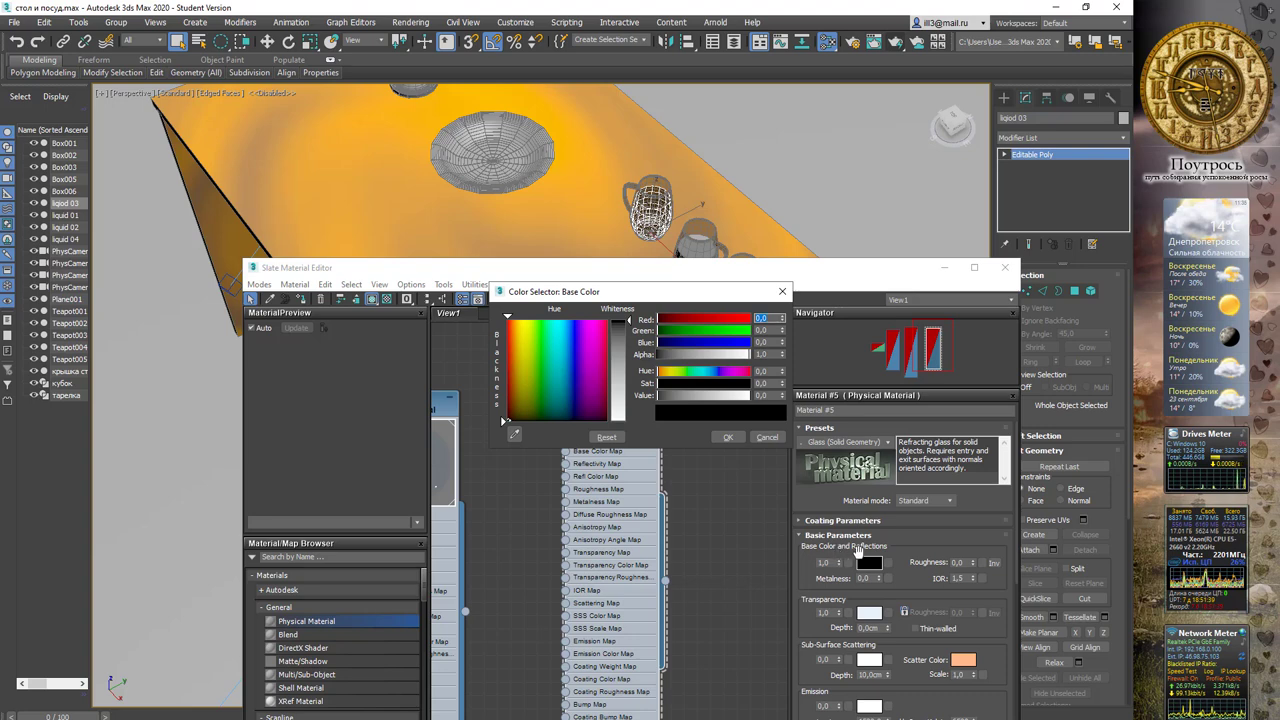
pyautogui.click(573, 333)
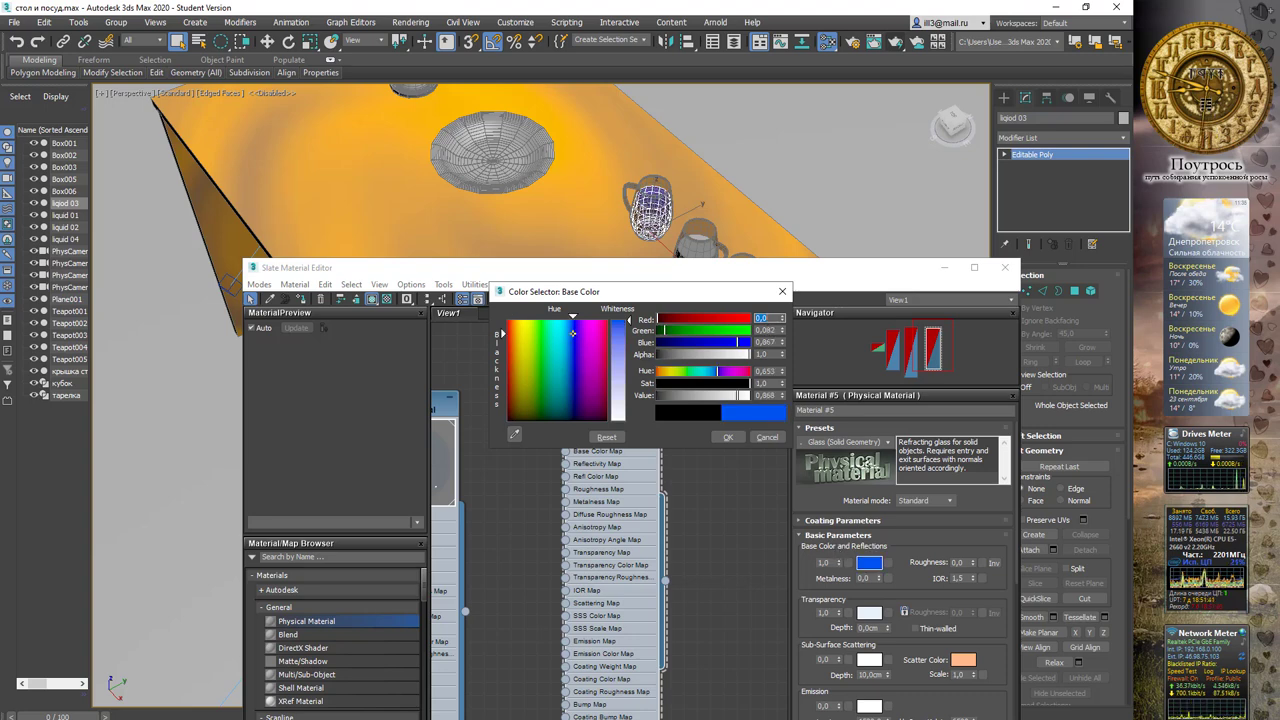
pyautogui.click(728, 439)
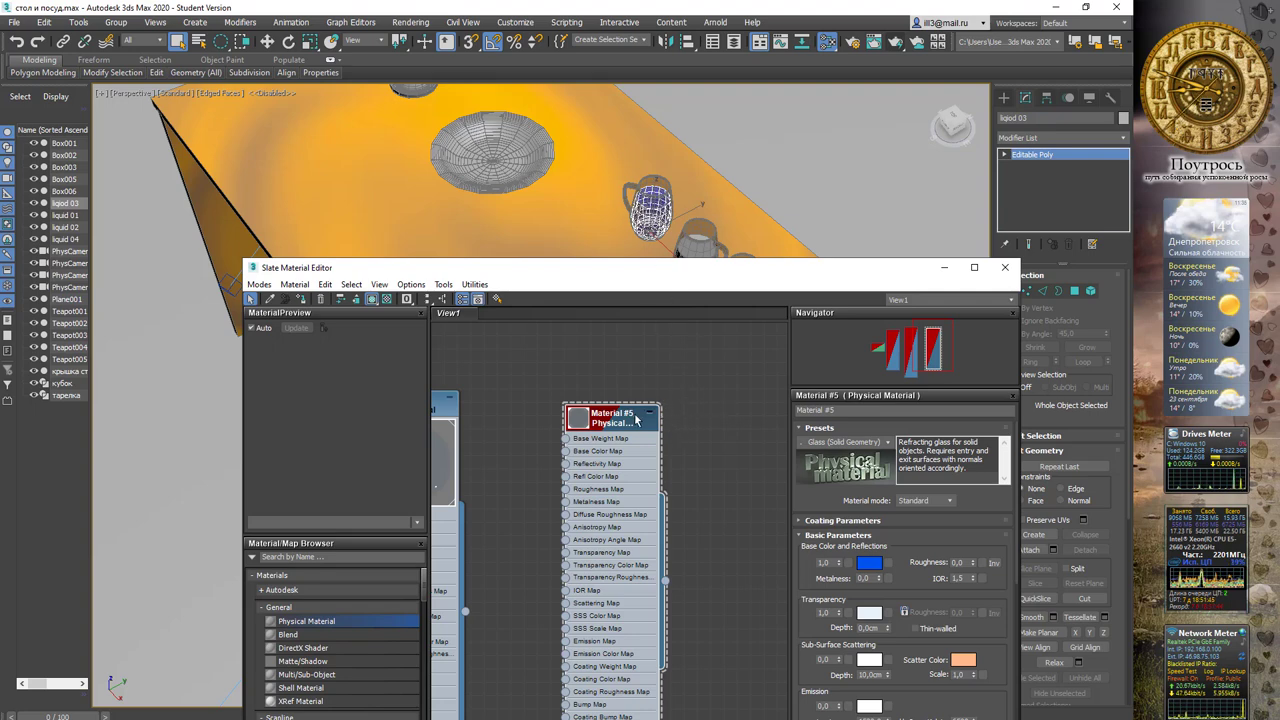
pyautogui.moveTo(635, 420); pyautogui.dragTo(580, 415)
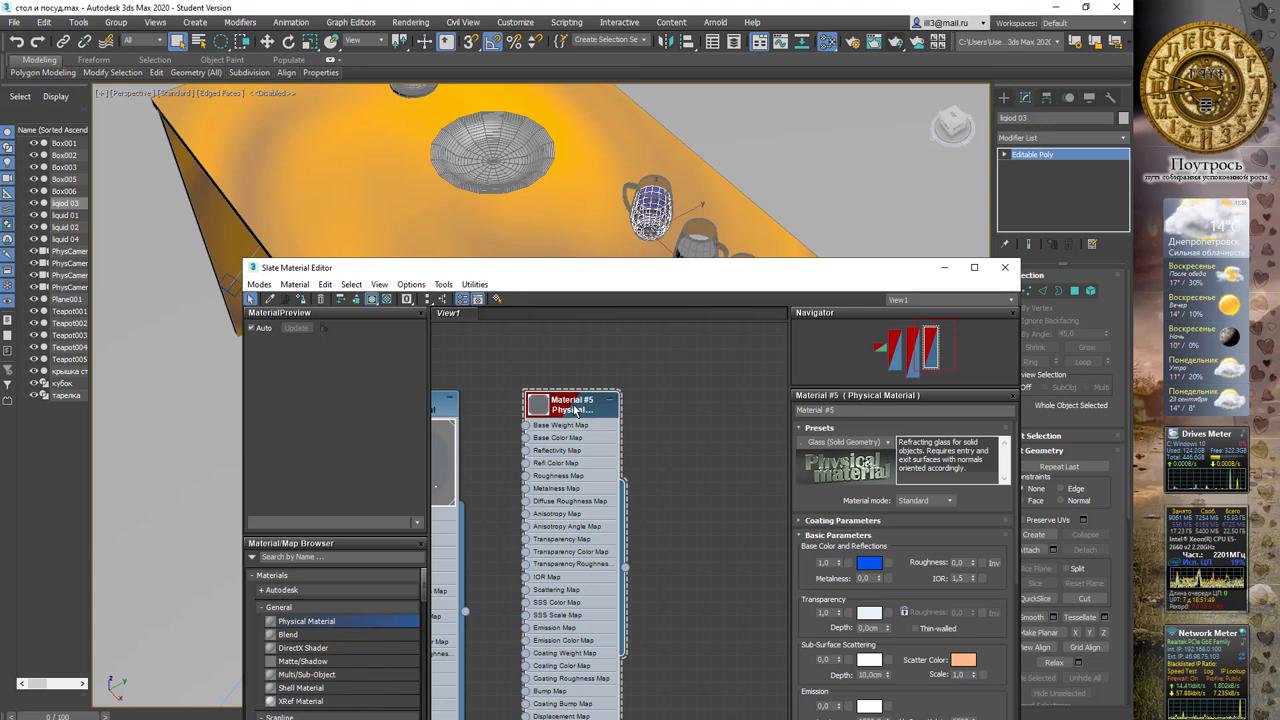
pyautogui.keyDown('shift'); pyautogui.moveTo(573, 410); pyautogui.dragTo(728, 398); pyautogui.keyUp('shift')
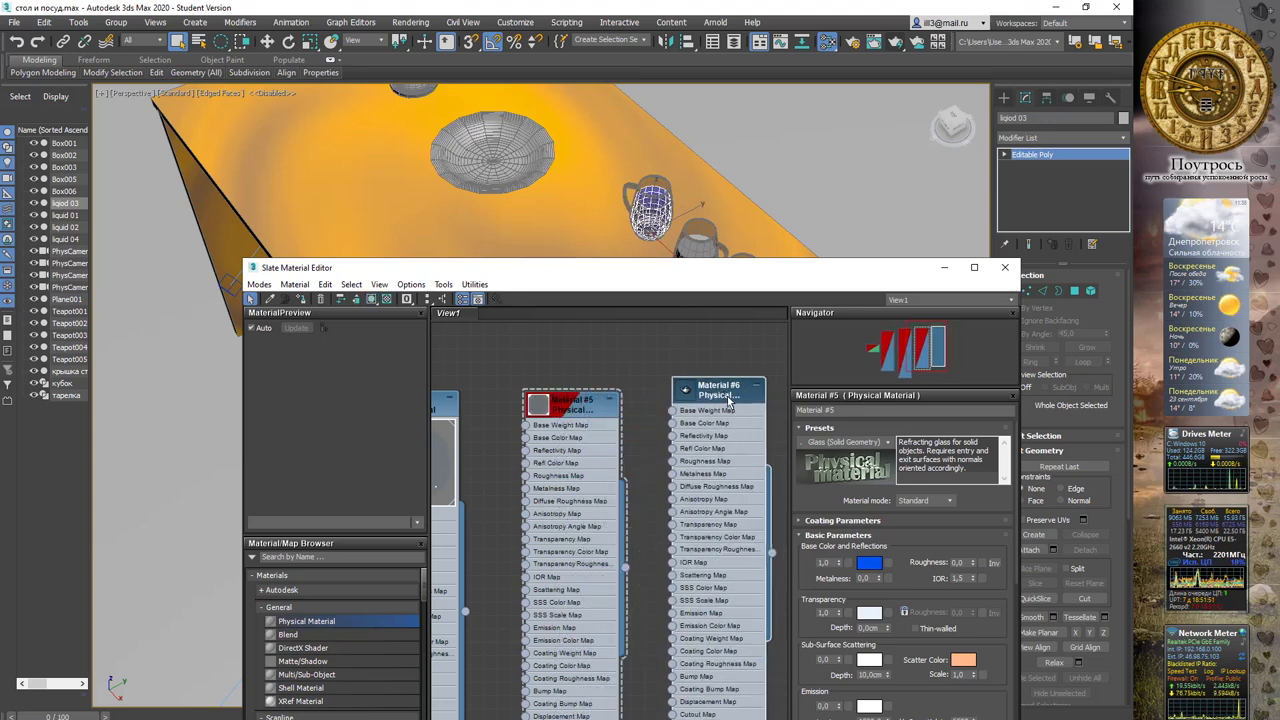
# Open Material #6 and assign it to the liquid 02 mug.
pyautogui.moveTo(728, 398); pyautogui.dragTo(600, 402, button='middle')
pyautogui.moveTo(600, 402); pyautogui.dragTo(626, 407)
pyautogui.doubleClick(620, 406)
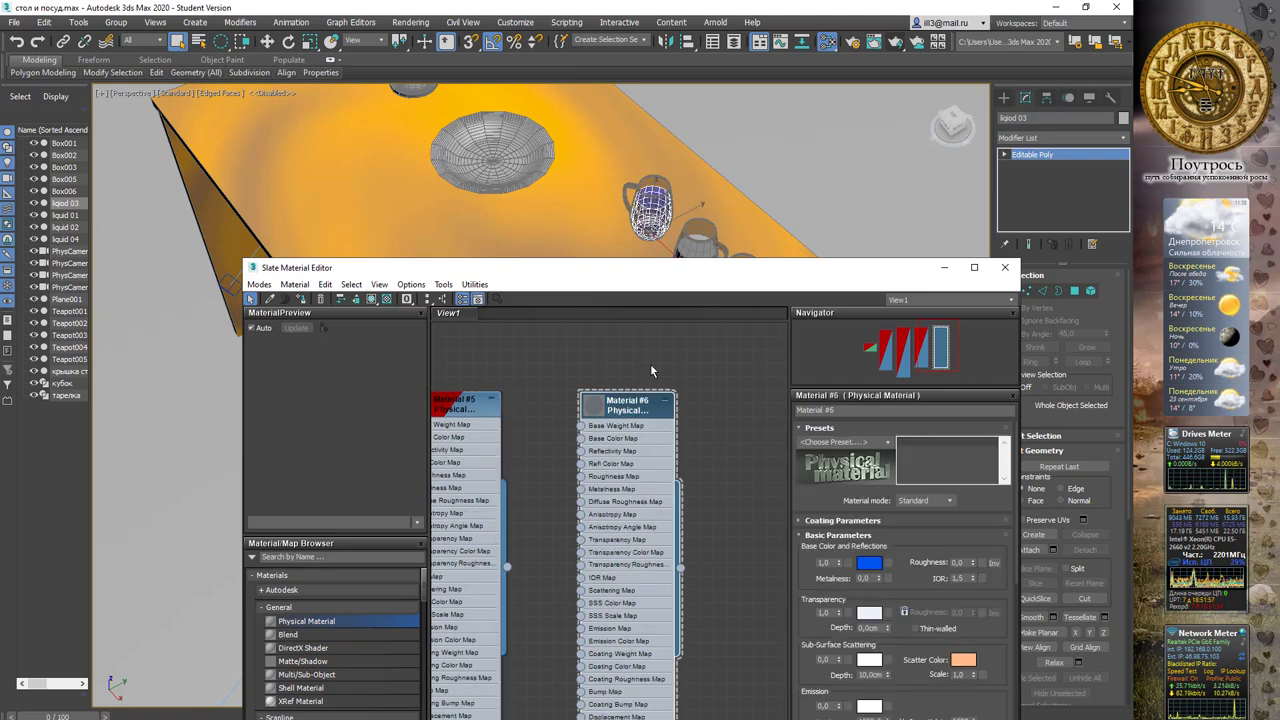
pyautogui.keyDown('alt'); pyautogui.moveTo(715, 205); pyautogui.dragTo(669, 205, button='middle'); pyautogui.keyUp('alt')
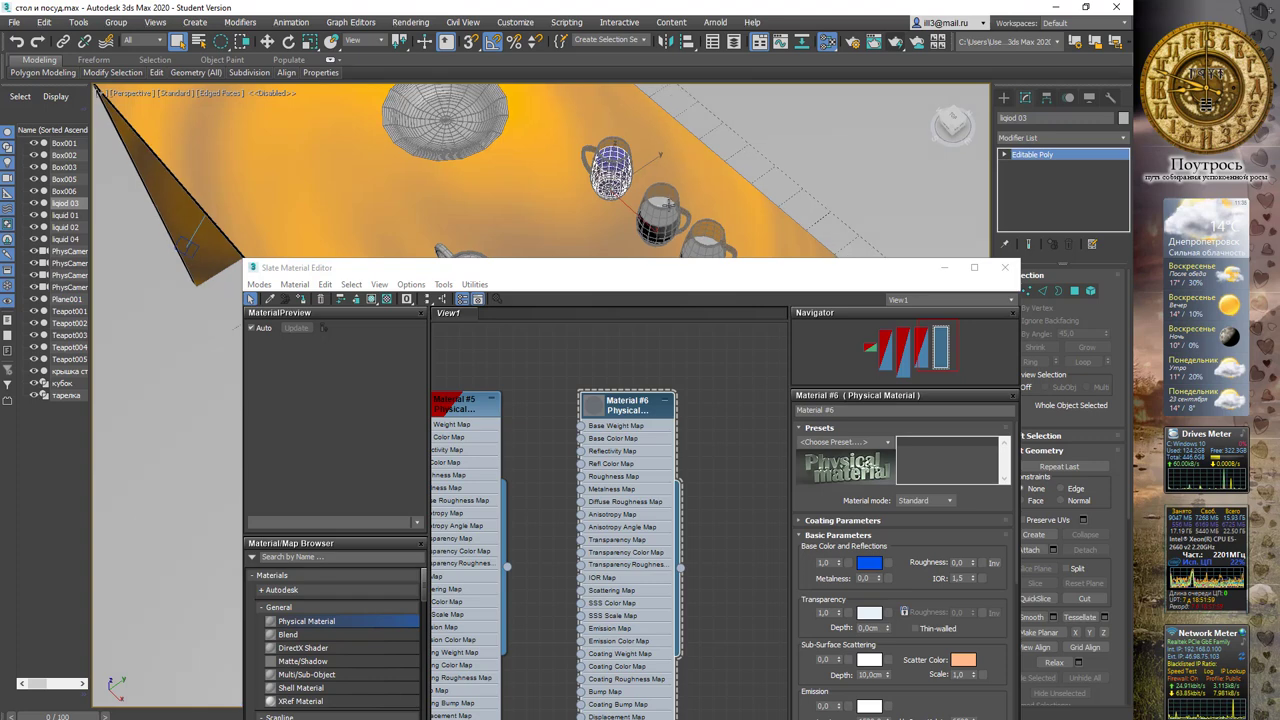
pyautogui.click(660, 212)
pyautogui.moveTo(697, 382); pyautogui.dragTo(694, 367, button='middle')
pyautogui.rightClick(626, 402)
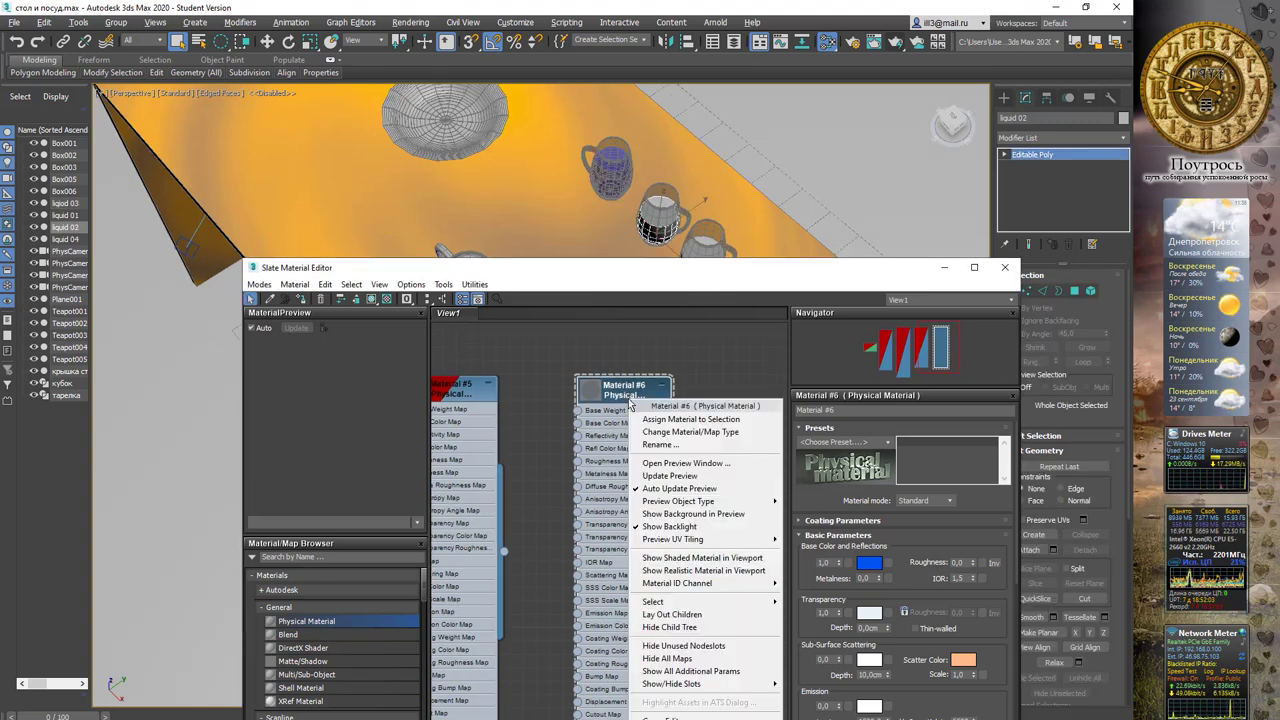
pyautogui.click(671, 427)
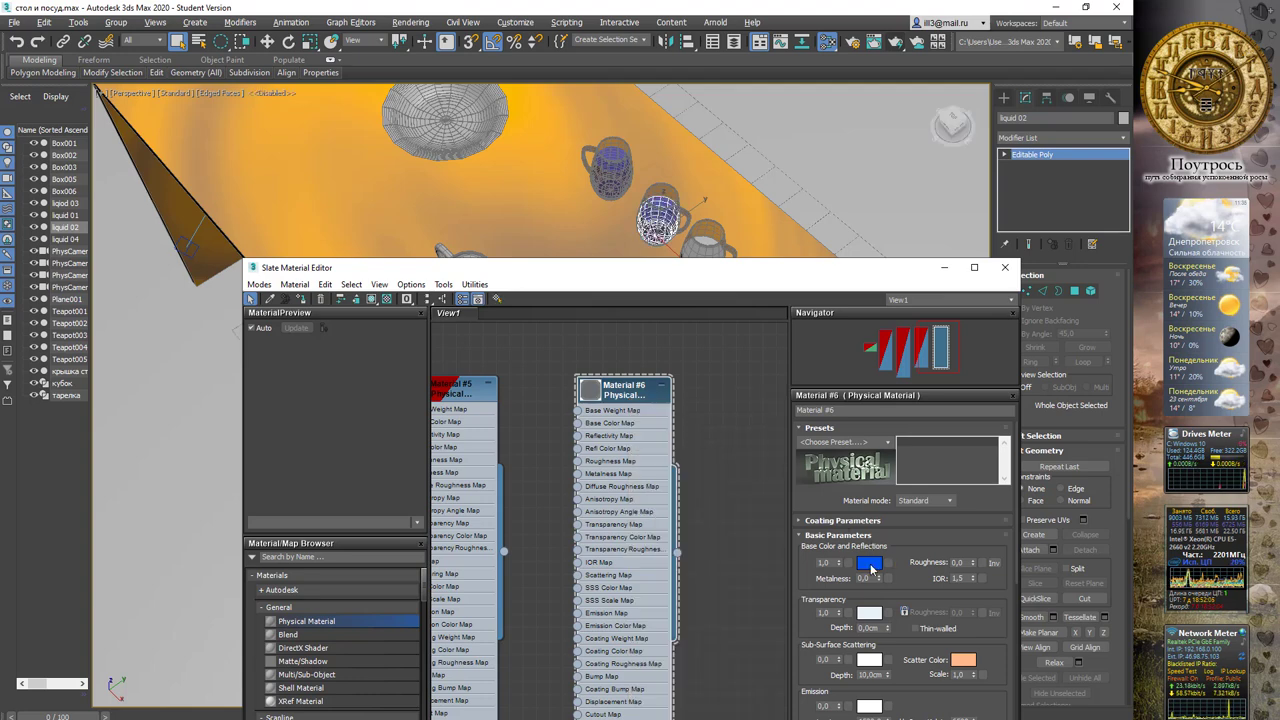
# Set Material #6's base colour to green and clone it as Material #7.
pyautogui.click(869, 564)
pyautogui.moveTo(601, 367); pyautogui.dragTo(559, 345)
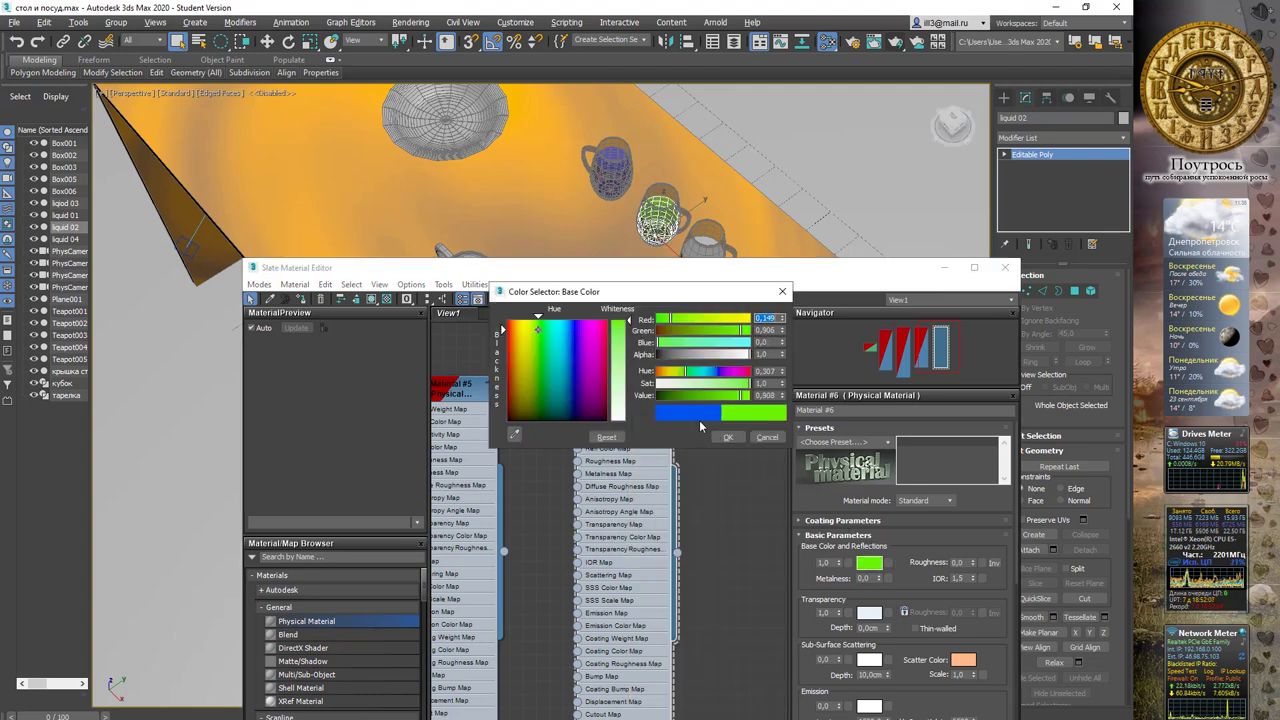
pyautogui.click(728, 437)
pyautogui.keyDown('alt'); pyautogui.moveTo(802, 173); pyautogui.dragTo(740, 230, button='middle'); pyautogui.keyUp('alt')
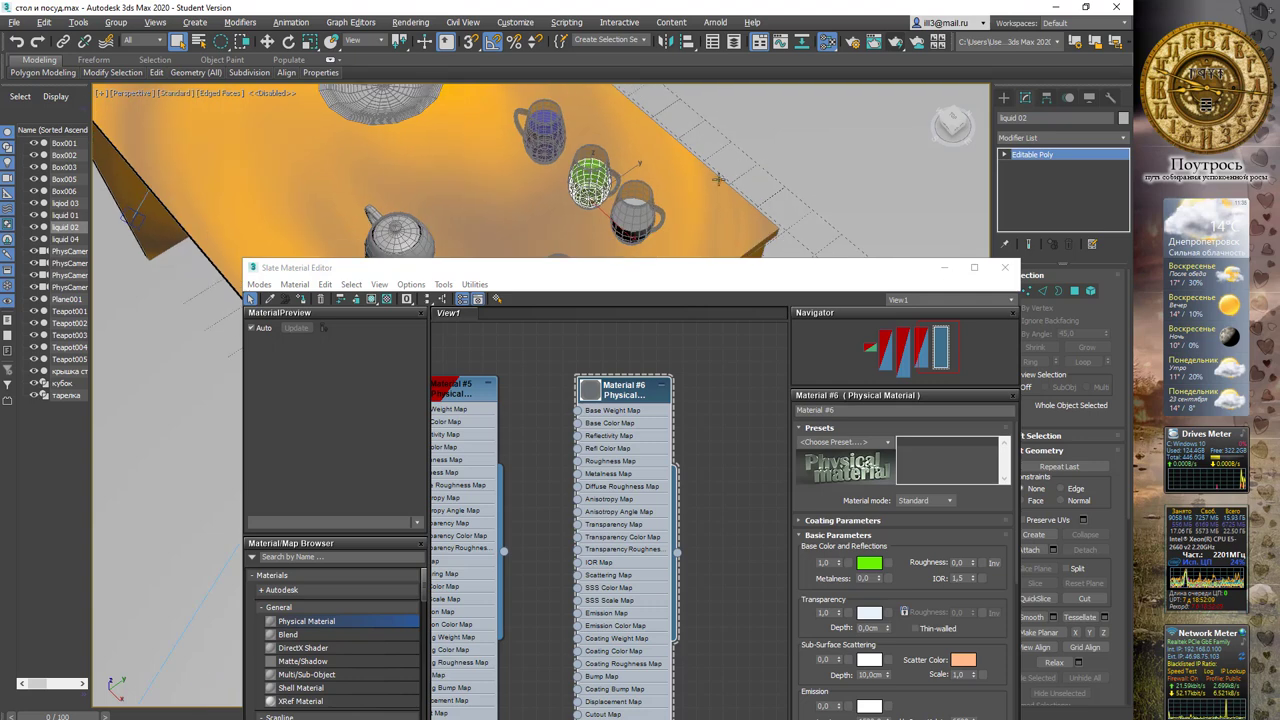
pyautogui.keyDown('shift'); pyautogui.moveTo(640, 398); pyautogui.dragTo(776, 398); pyautogui.keyUp('shift')
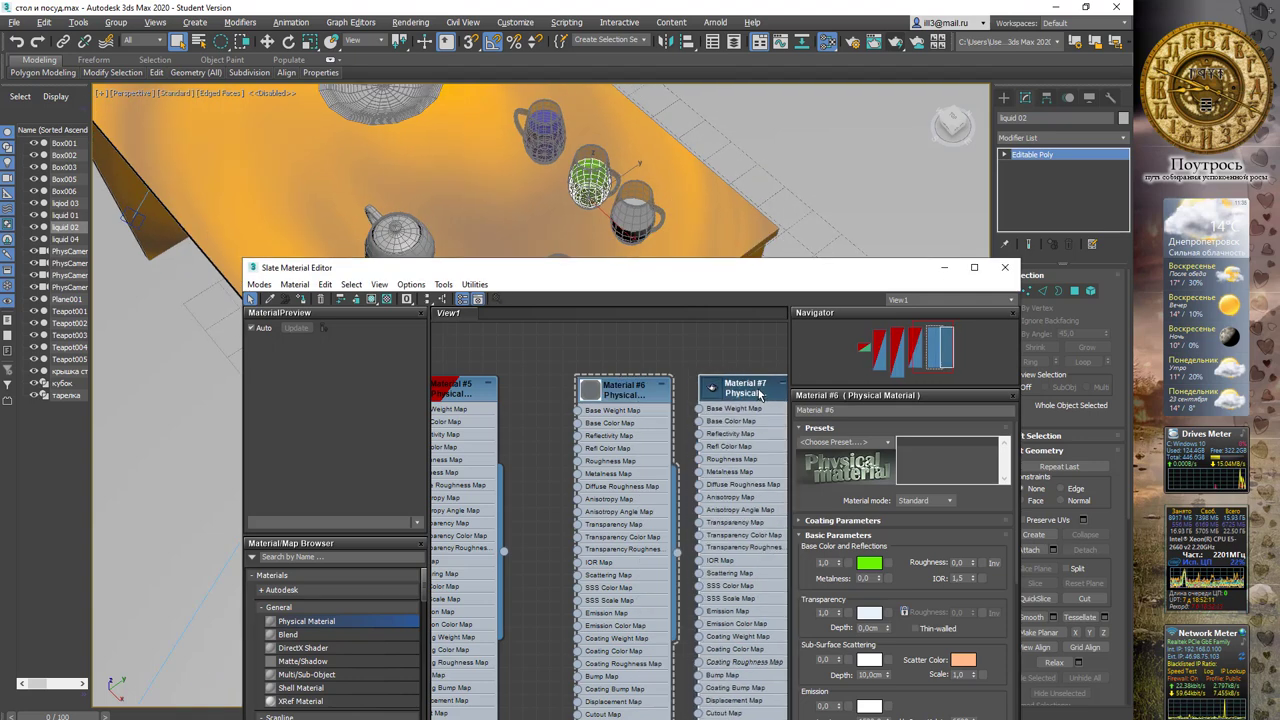
# Place Material #7 beside Material #6, select liquid 01 and set Material #7's base colour to red.
pyautogui.moveTo(706, 347); pyautogui.dragTo(591, 347, button='middle')
pyautogui.moveTo(685, 393); pyautogui.dragTo(712, 393)
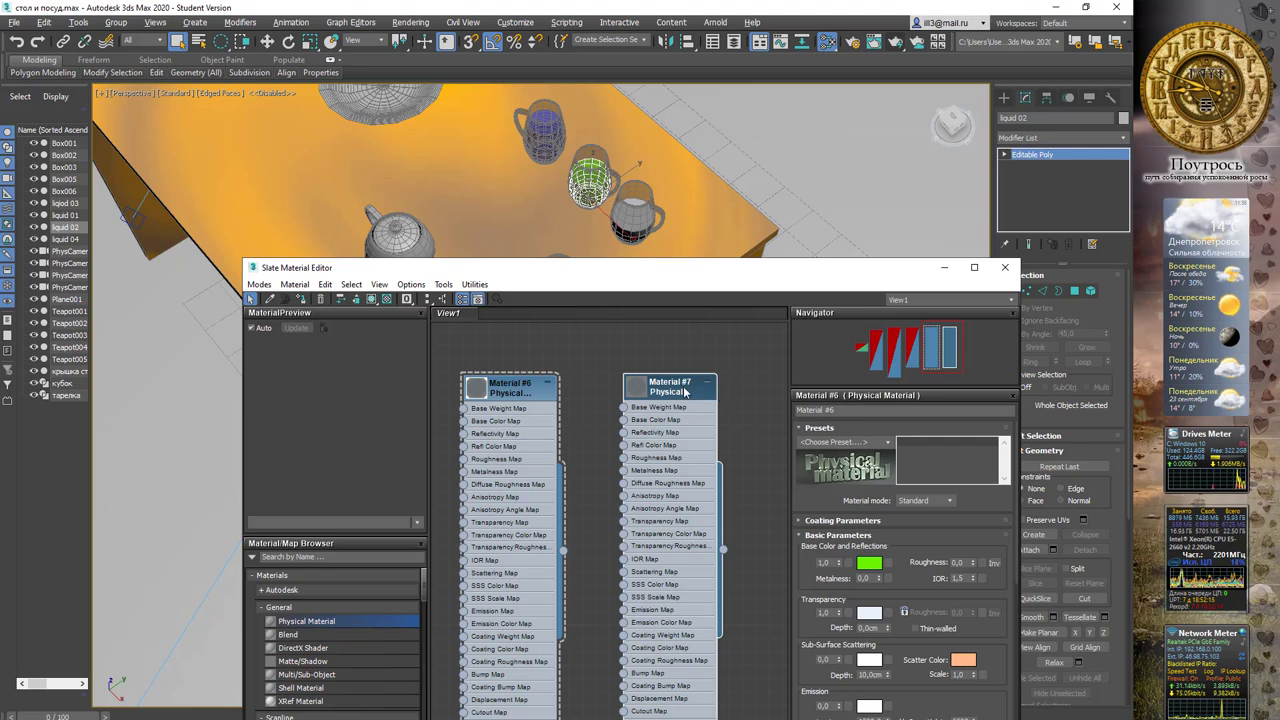
pyautogui.doubleClick(684, 393)
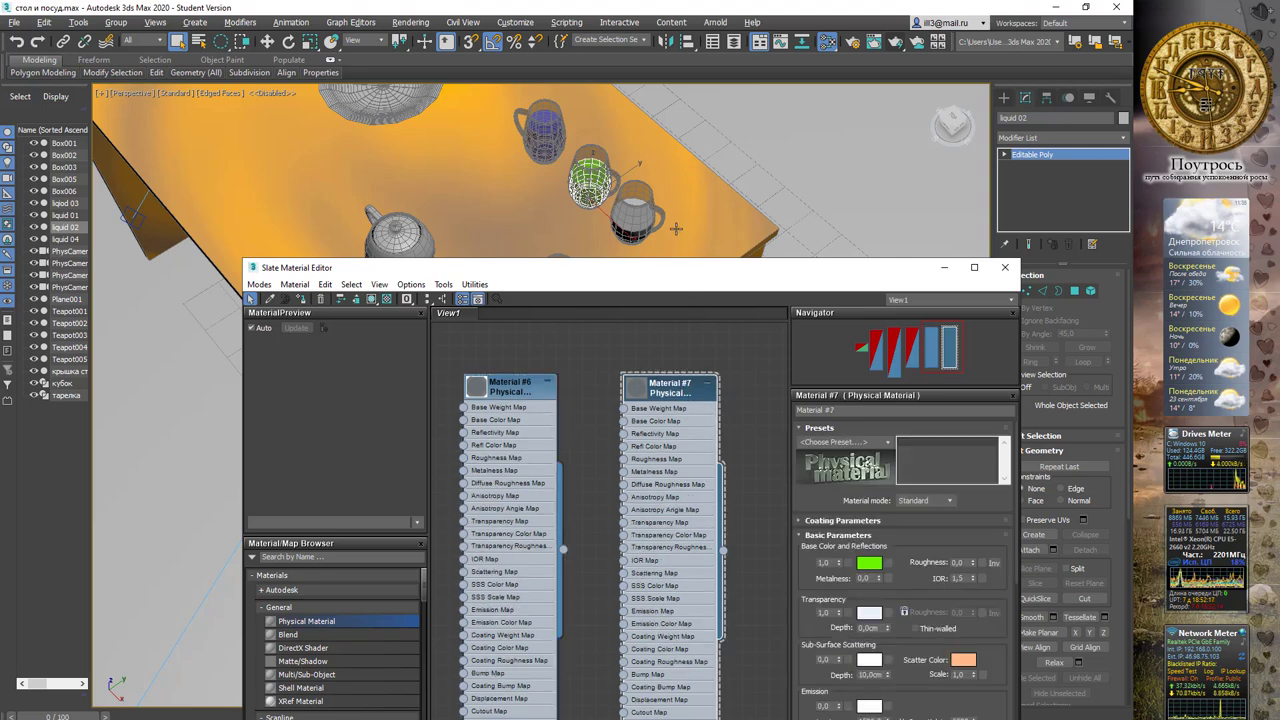
pyautogui.click(634, 214)
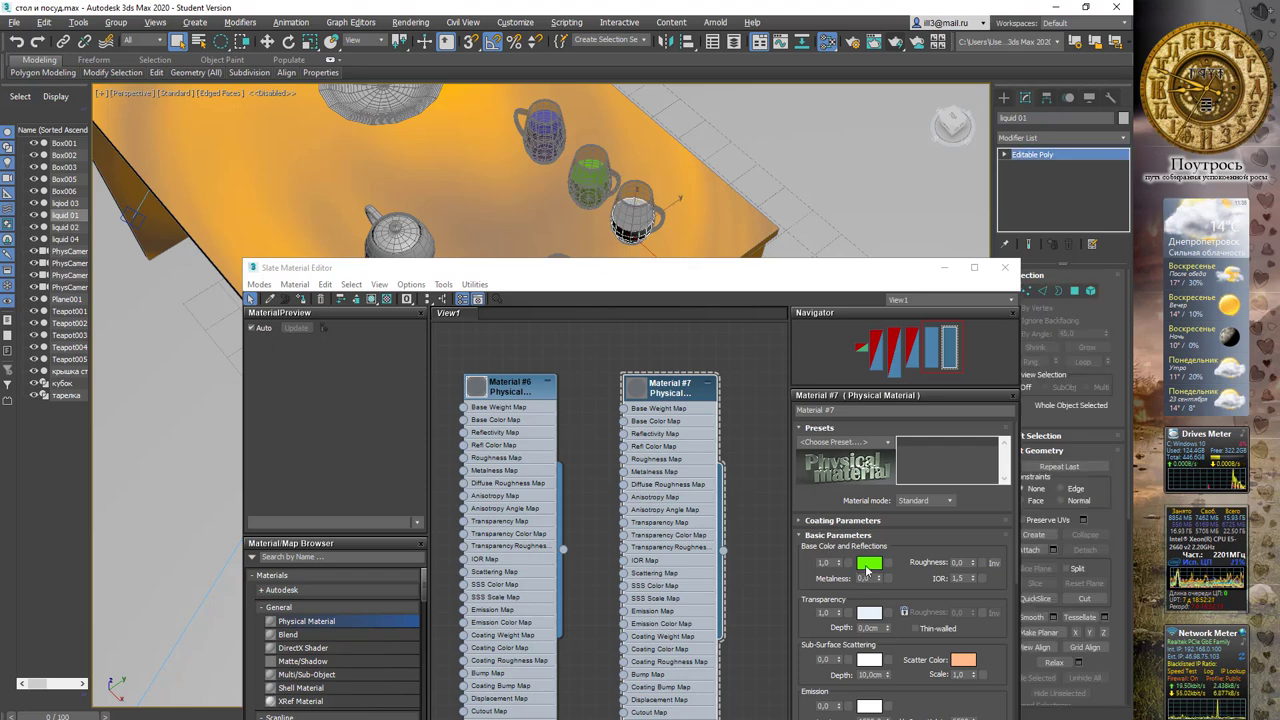
pyautogui.click(868, 566)
pyautogui.moveTo(560, 370); pyautogui.dragTo(508, 321)
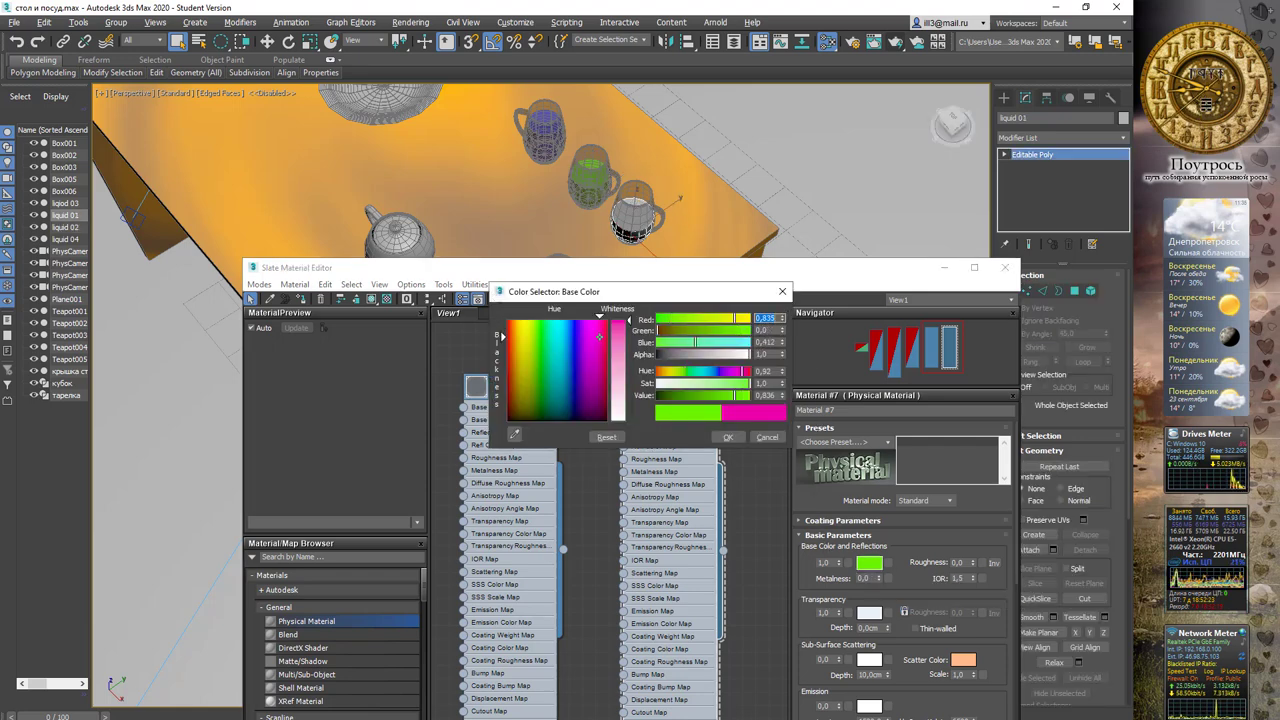
pyautogui.click(727, 438)
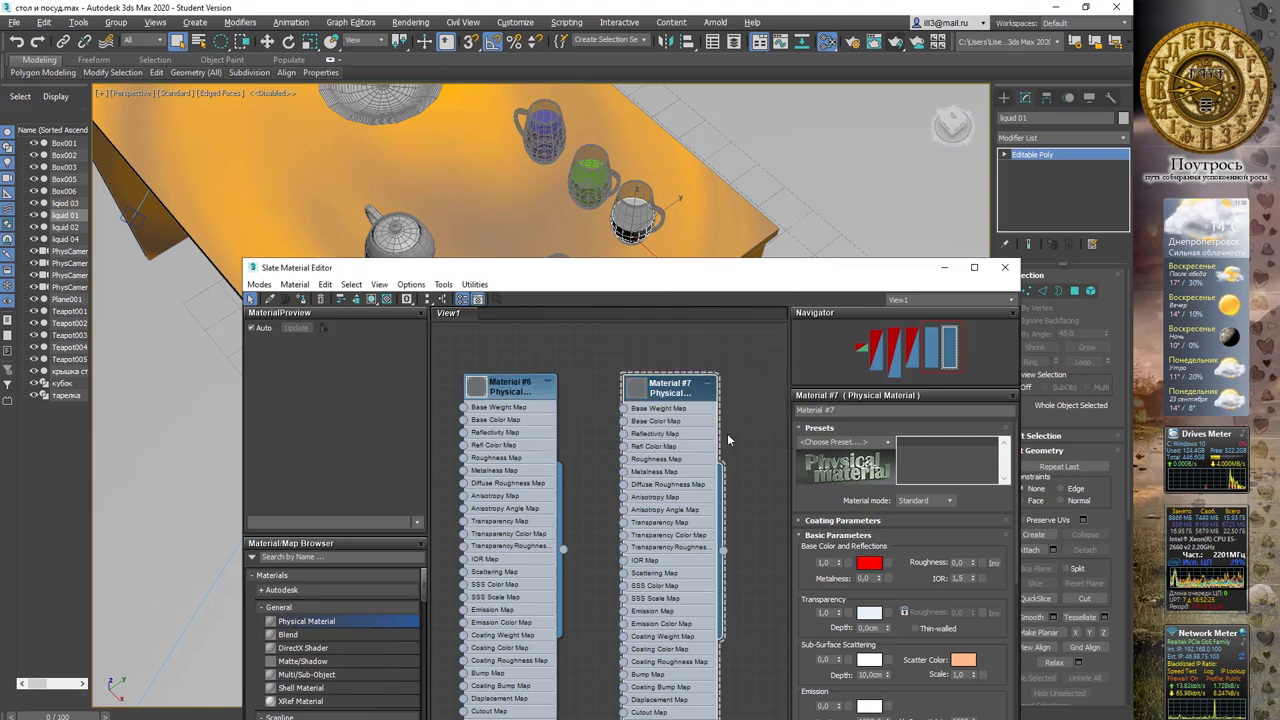
# Assign red Material #7 to liquid 01 and clone it as Material #8.
pyautogui.rightClick(676, 382)
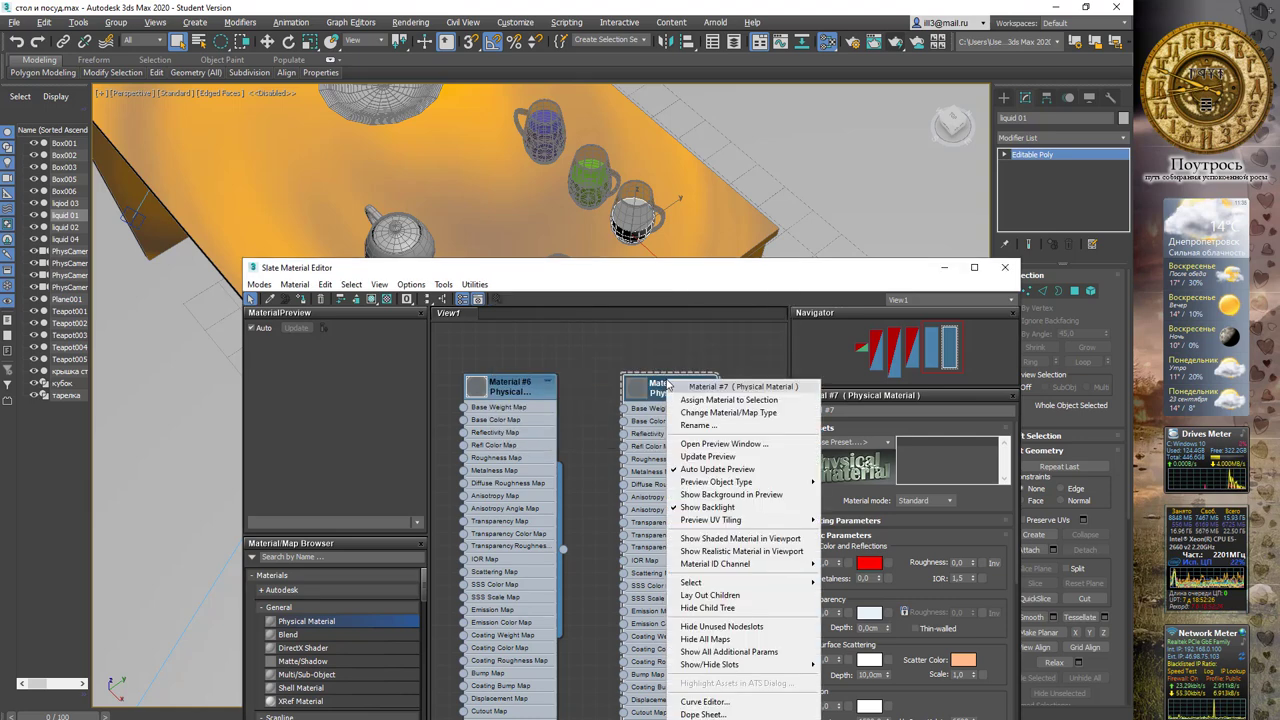
pyautogui.click(728, 400)
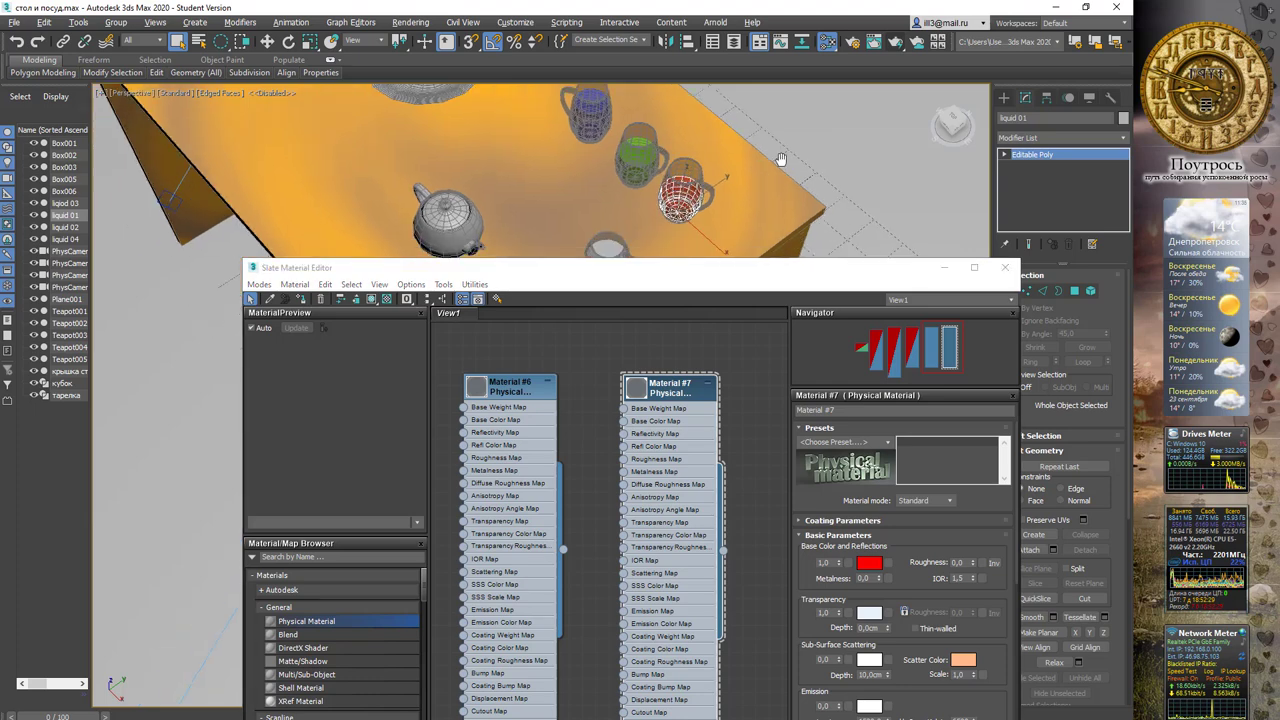
pyautogui.keyDown('alt'); pyautogui.moveTo(600, 170); pyautogui.dragTo(700, 180, button='middle'); pyautogui.keyUp('alt')
pyautogui.moveTo(713, 371); pyautogui.dragTo(638, 371, button='middle')
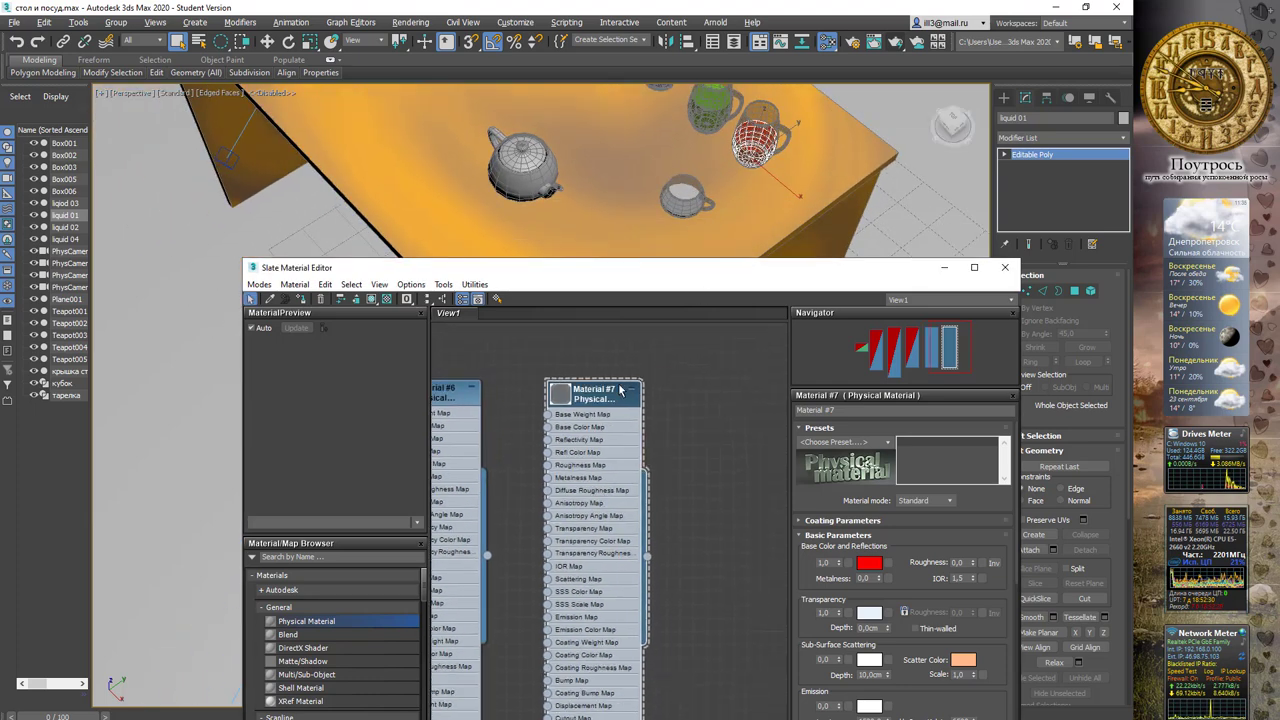
pyautogui.keyDown('shift'); pyautogui.moveTo(605, 395); pyautogui.dragTo(745, 399); pyautogui.keyUp('shift')
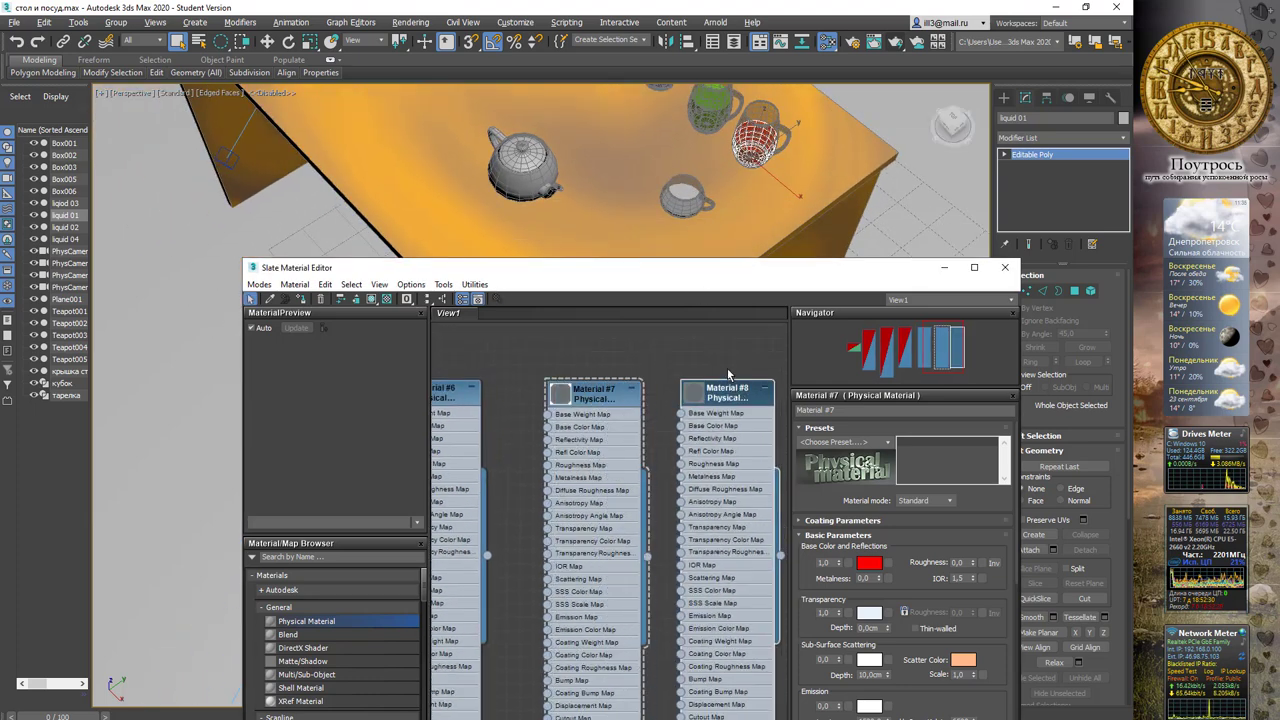
# Assign Material #8 to the selected liquid 04 cup.
pyautogui.moveTo(727, 371); pyautogui.dragTo(636, 380, button='middle')
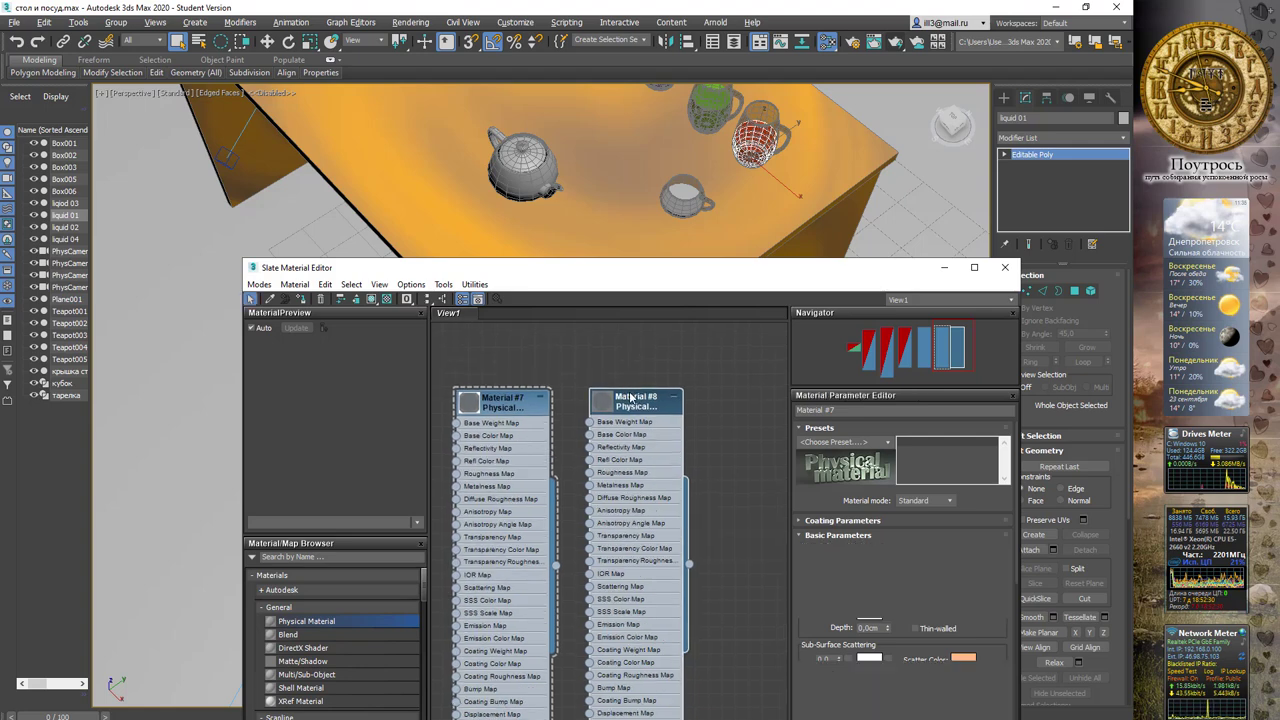
pyautogui.doubleClick(630, 397)
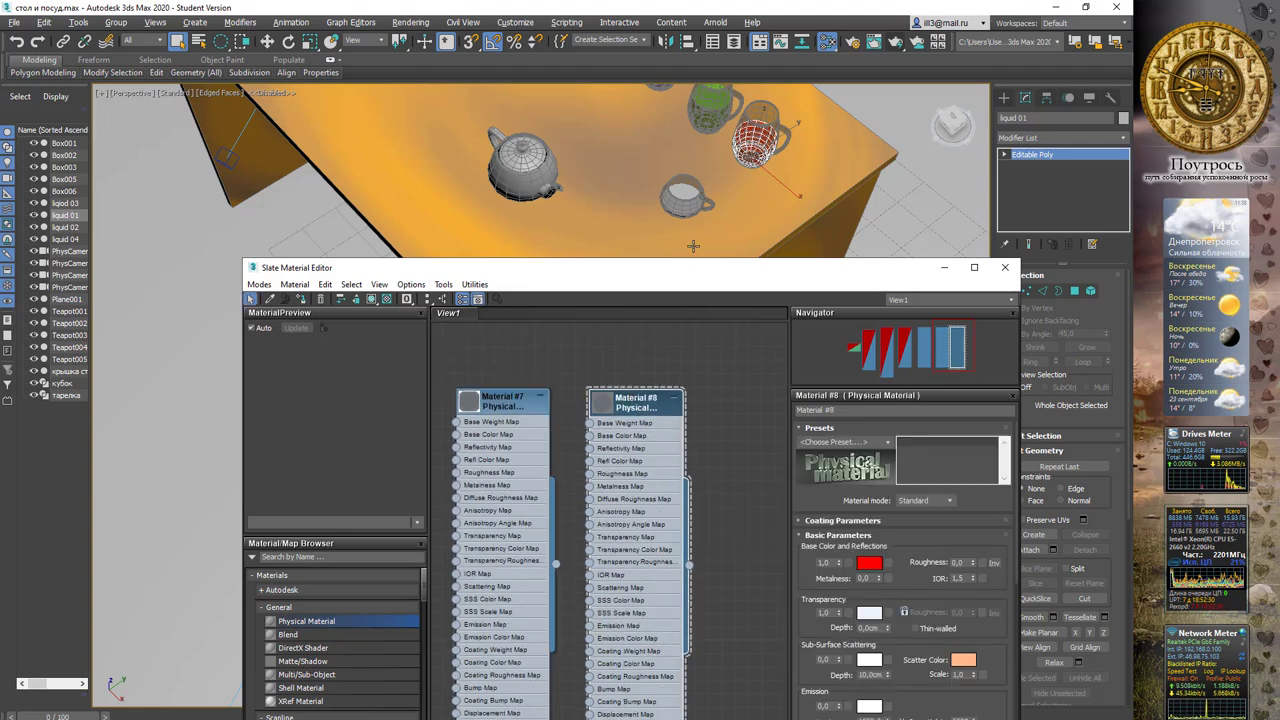
pyautogui.rightClick(647, 402)
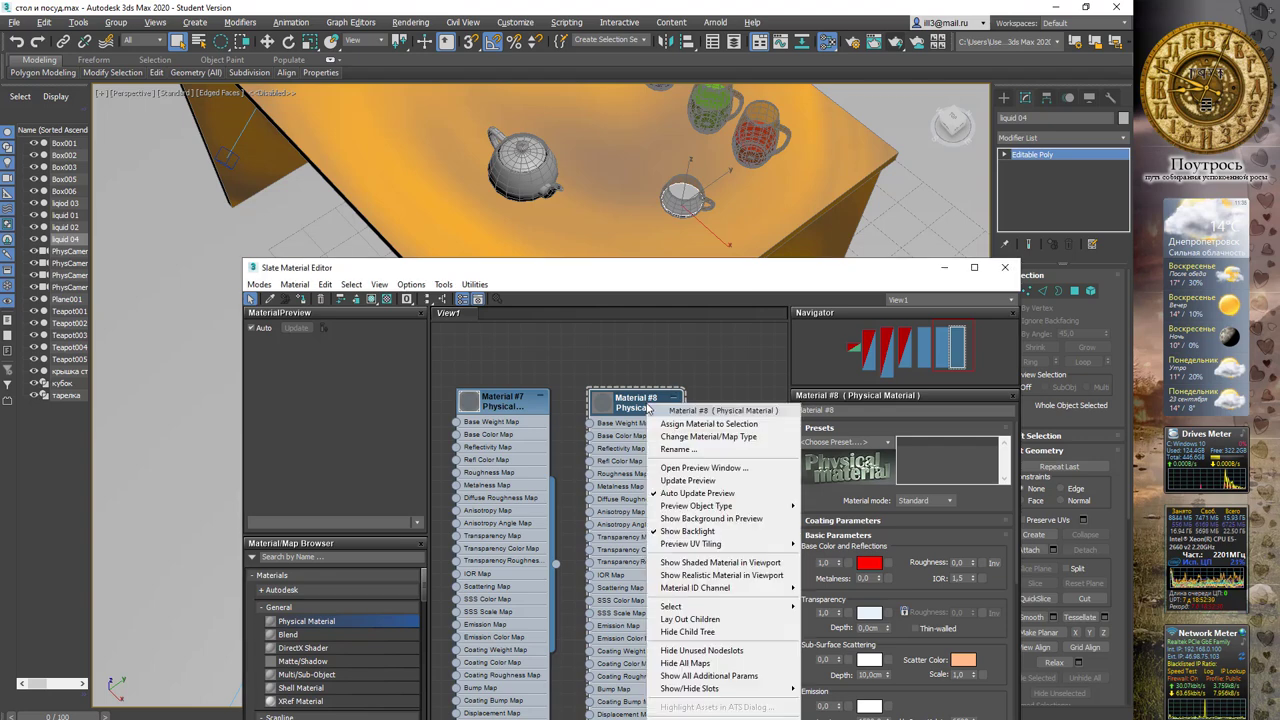
pyautogui.click(706, 424)
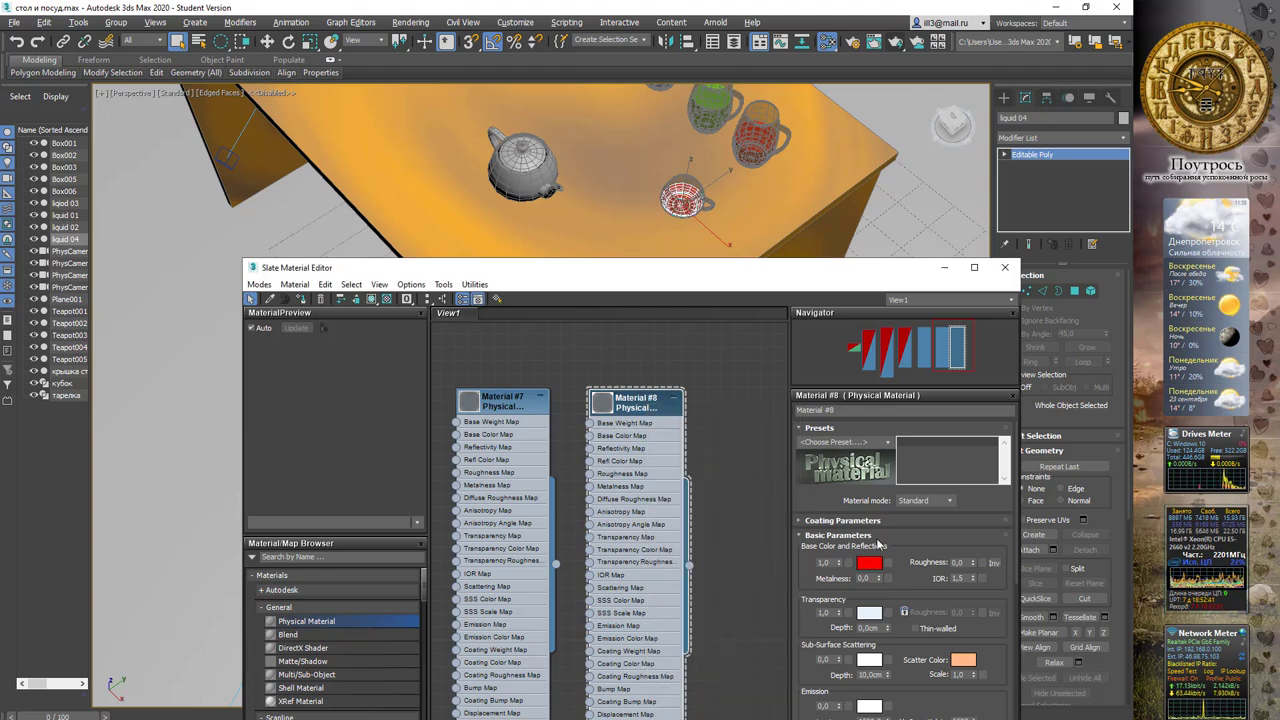
# Change Material #8's base colour to yellow.
pyautogui.click(869, 563)
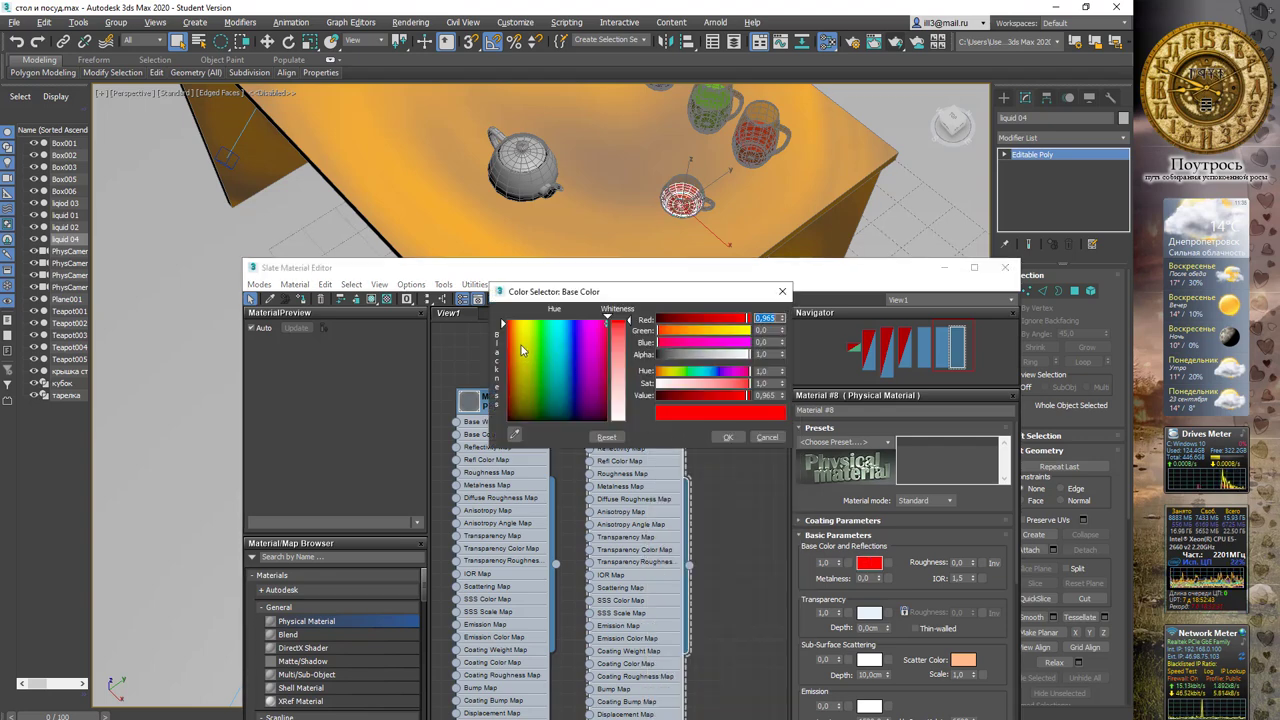
pyautogui.click(521, 338)
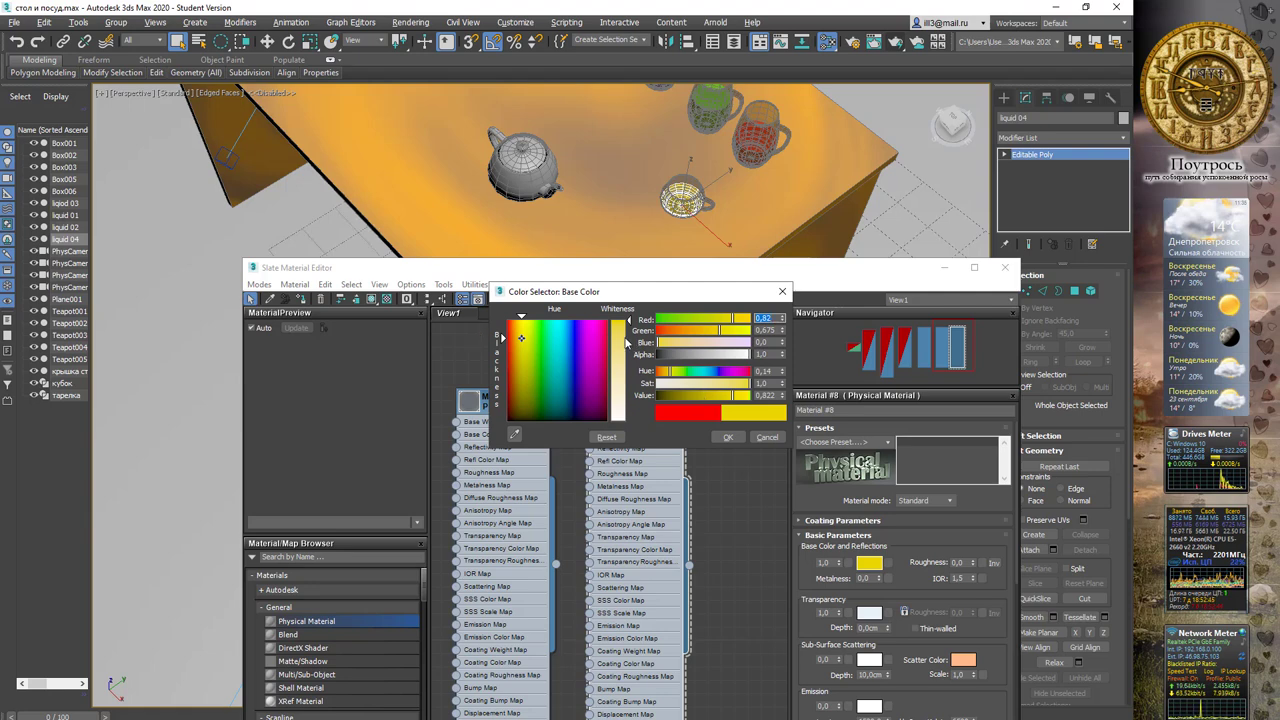
pyautogui.click(729, 438)
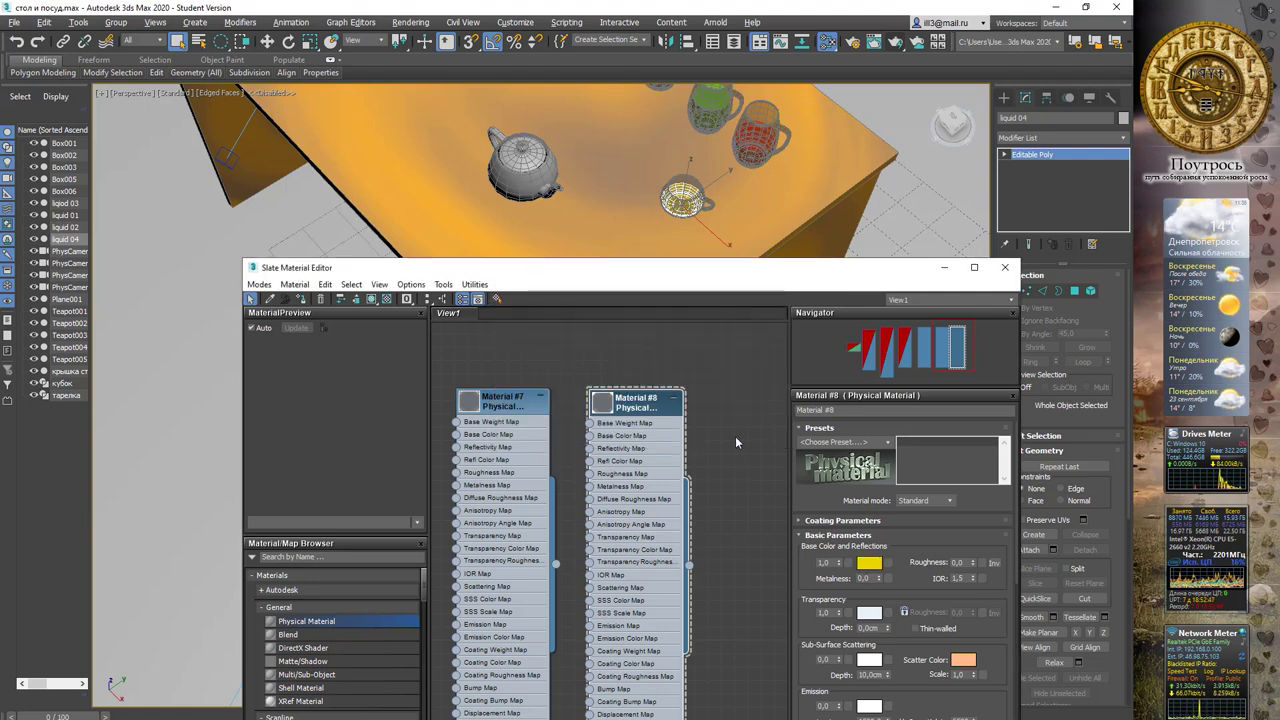
# Close the material editor and render the scene through PhysCamera001.
pyautogui.click(1003, 268)
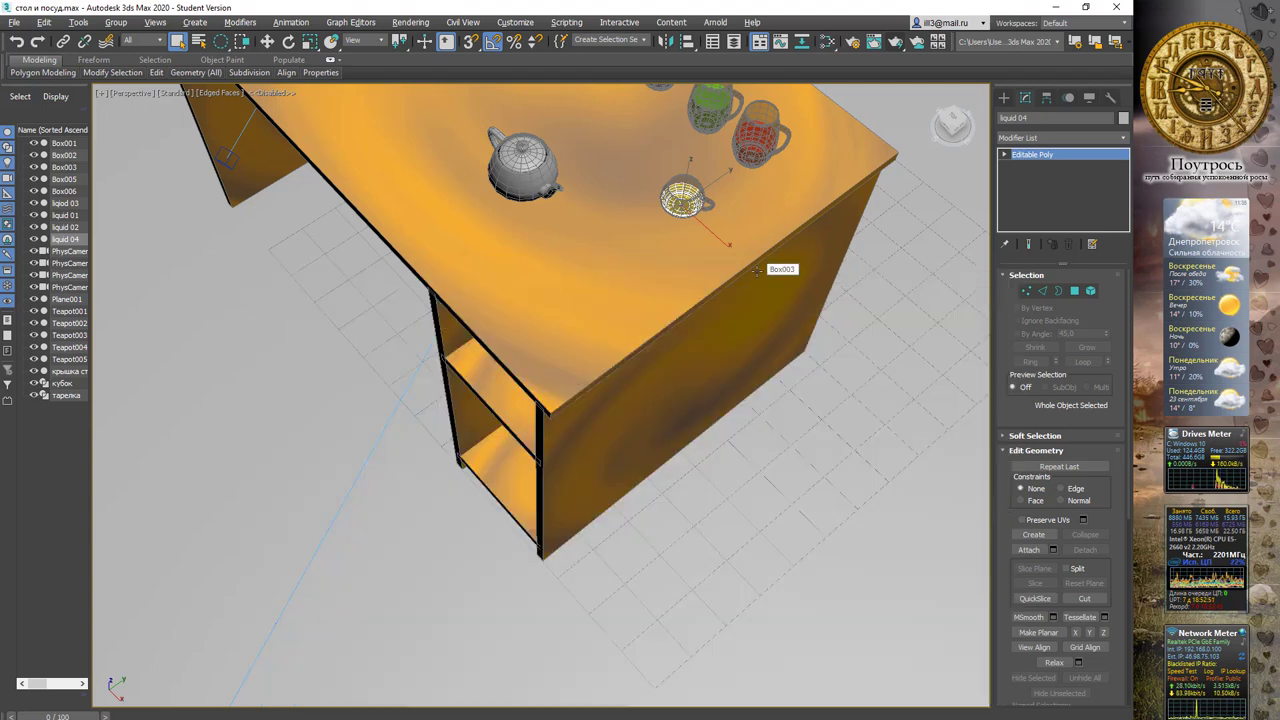
pyautogui.press('c')
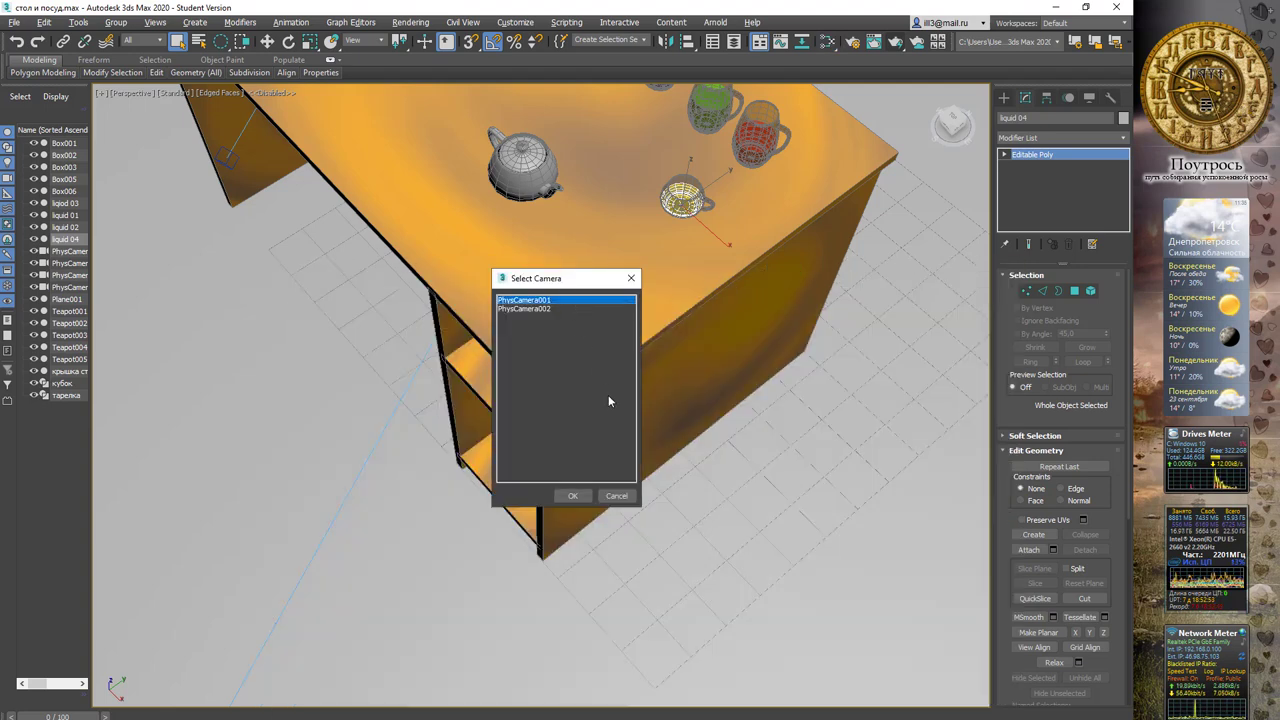
pyautogui.click(587, 495)
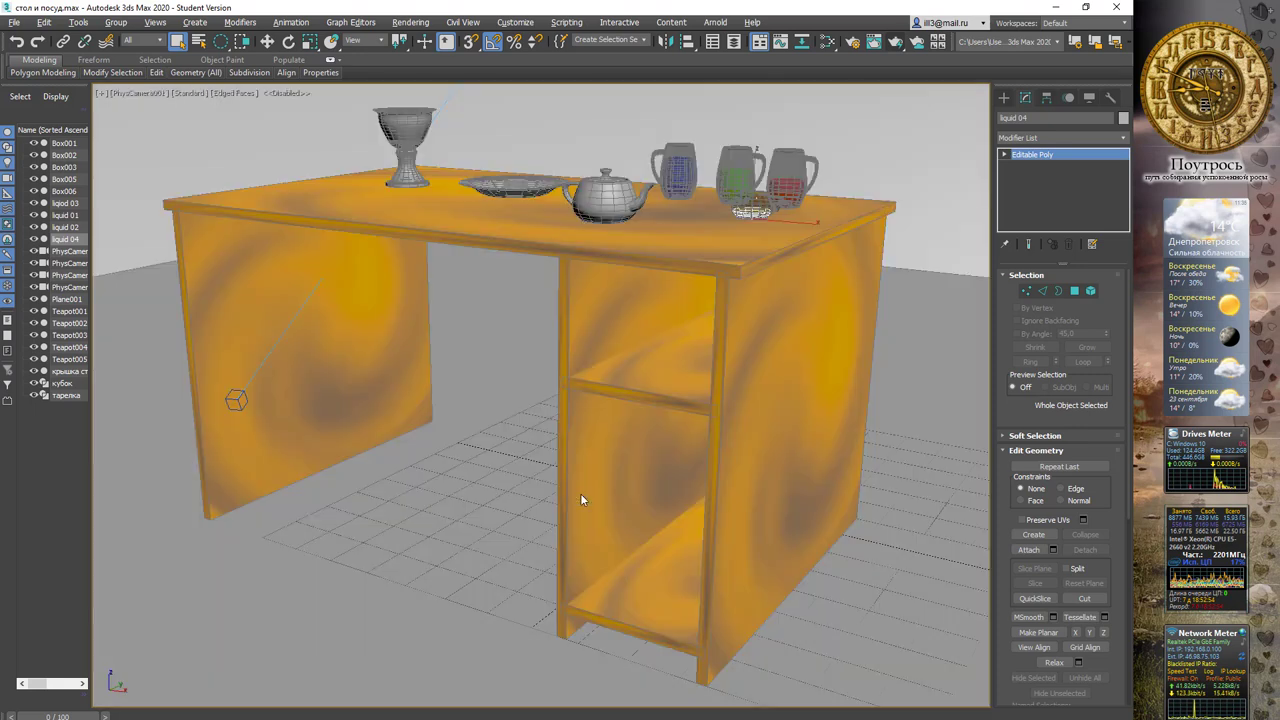
pyautogui.click(895, 47)
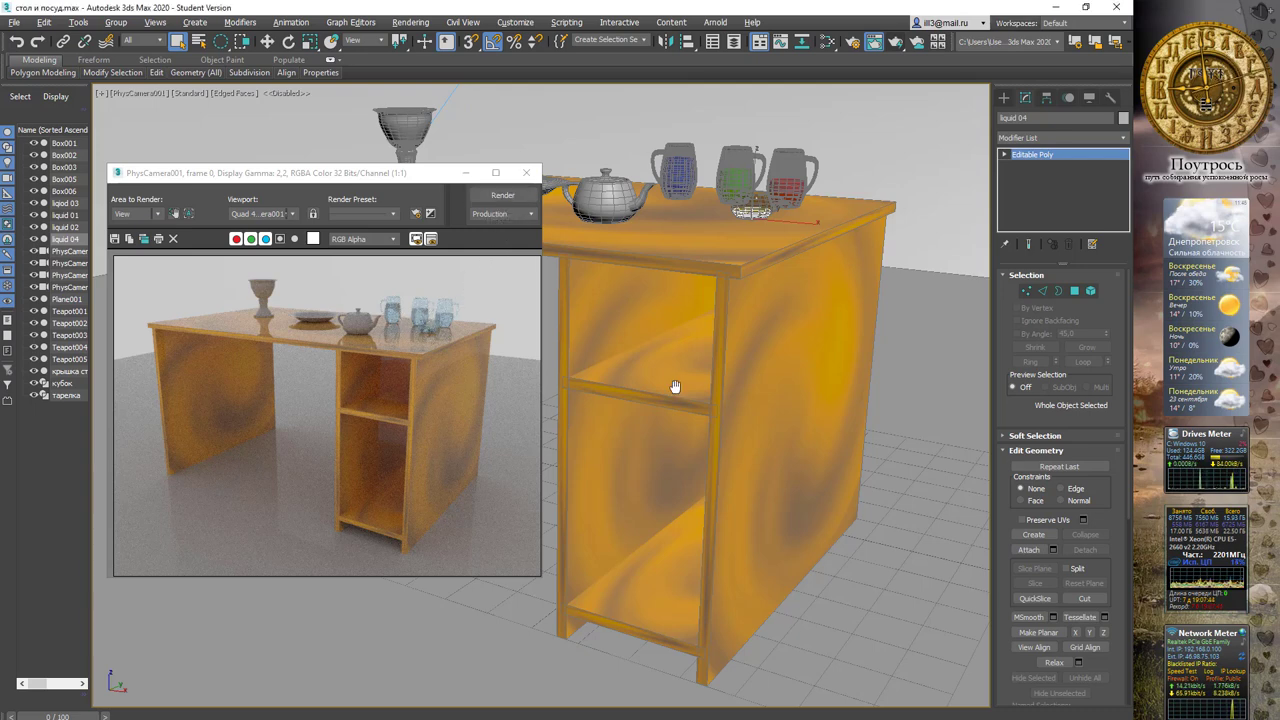
pyautogui.press('m')
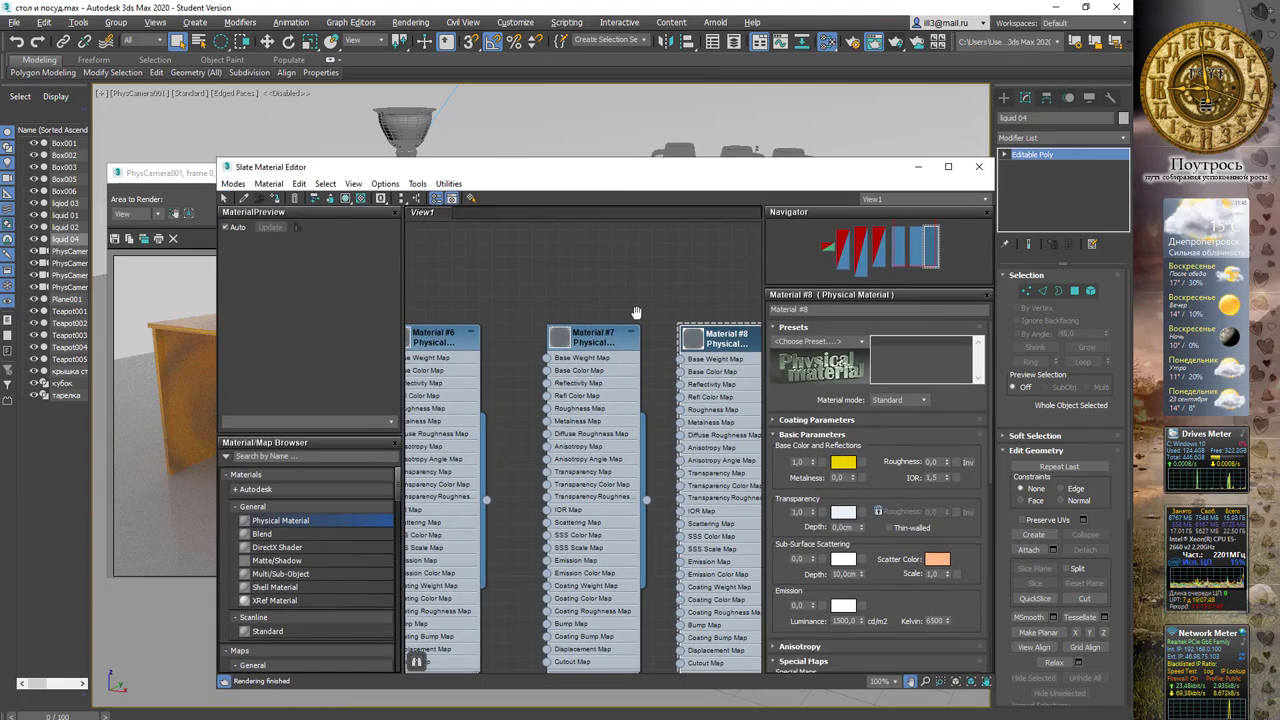
pyautogui.moveTo(491, 291); pyautogui.dragTo(614, 286, button='middle')
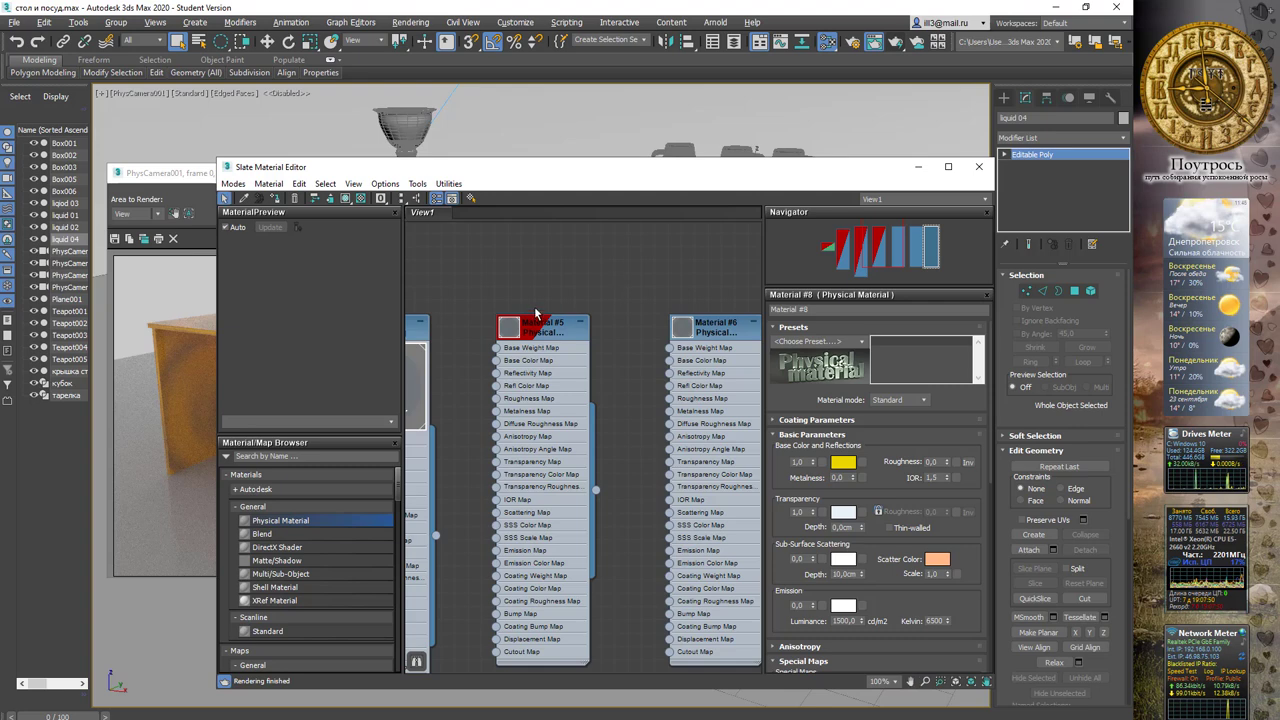
pyautogui.moveTo(535, 313); pyautogui.dragTo(581, 316, button='middle')
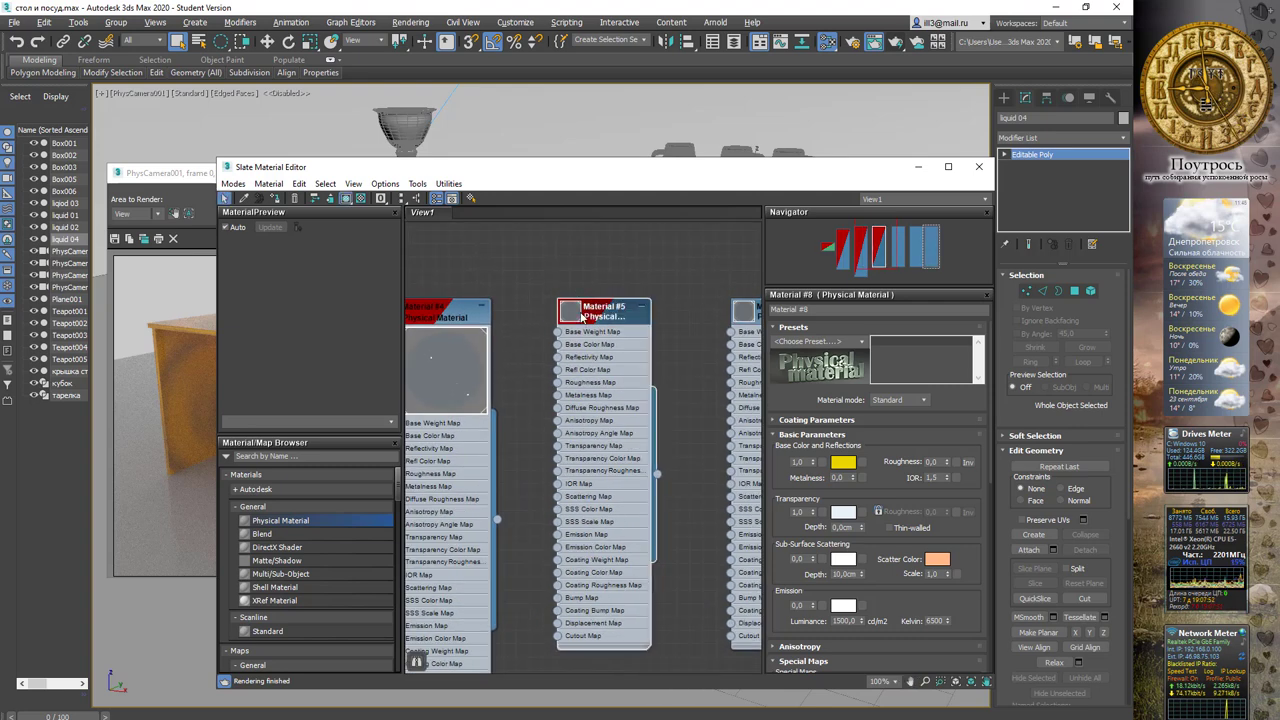
pyautogui.doubleClick(620, 318)
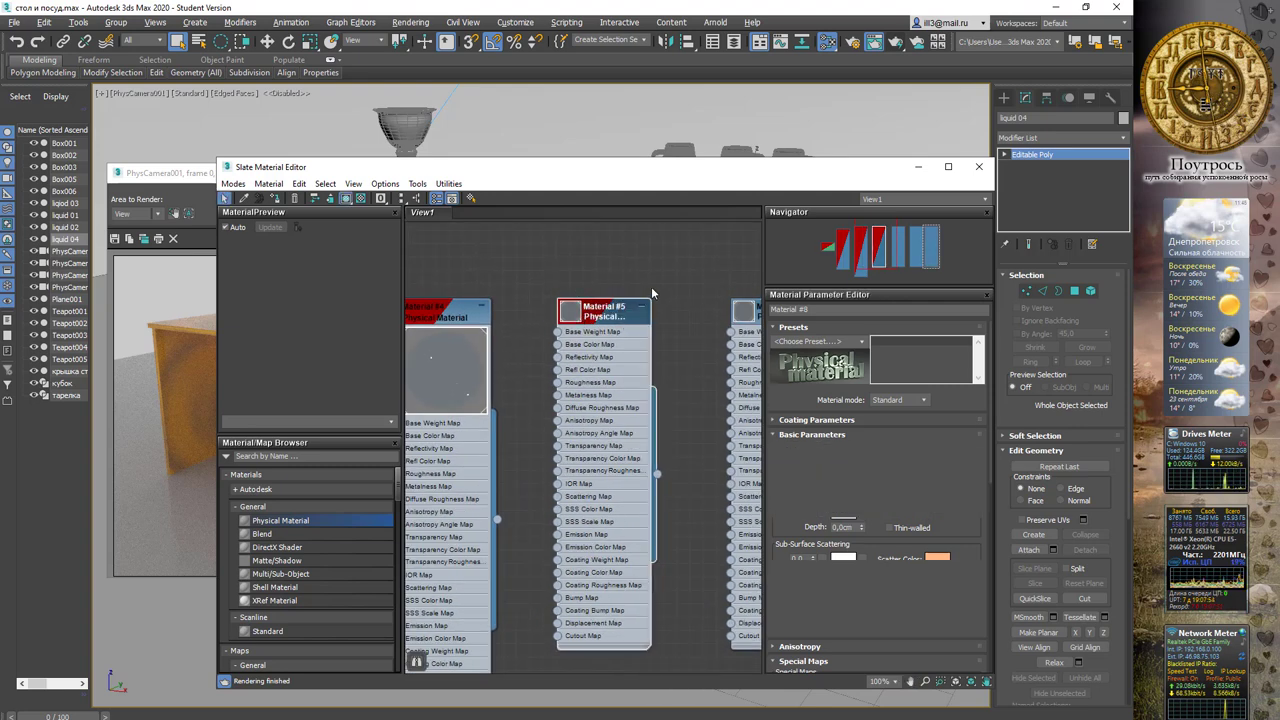
pyautogui.moveTo(674, 276); pyautogui.dragTo(632, 278, button='middle')
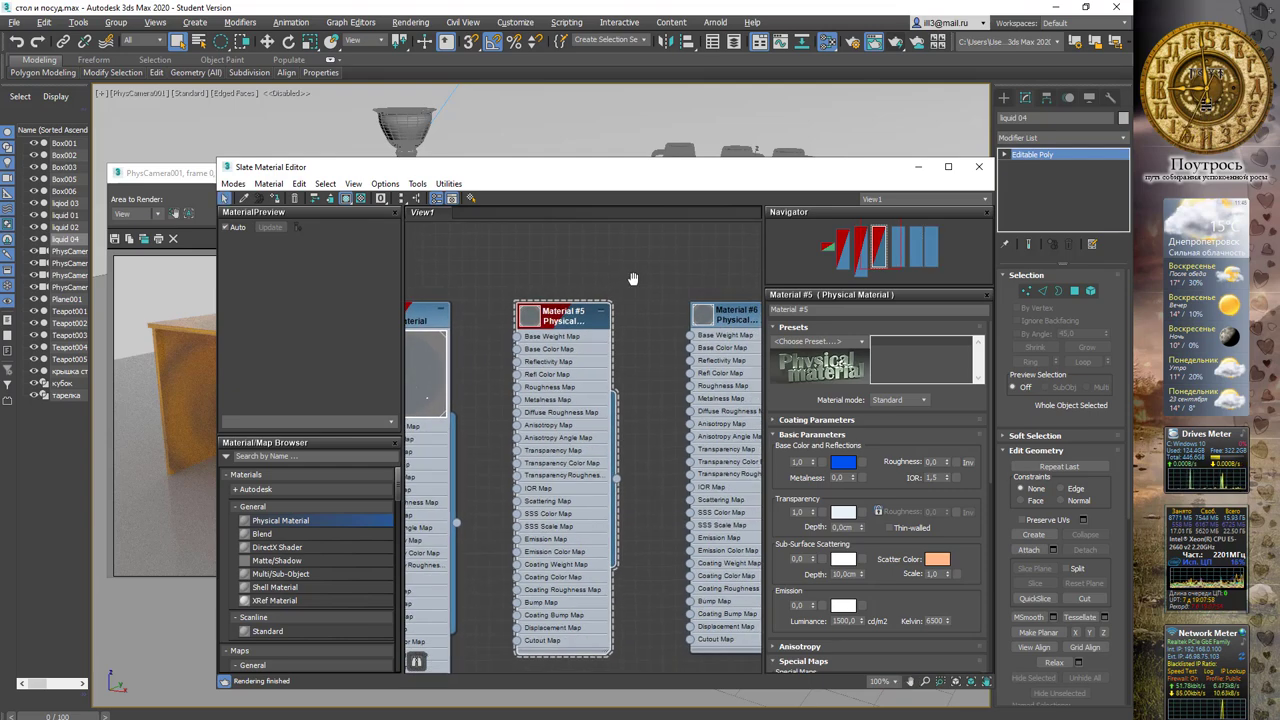
pyautogui.moveTo(740, 315); pyautogui.dragTo(630, 333, button='middle')
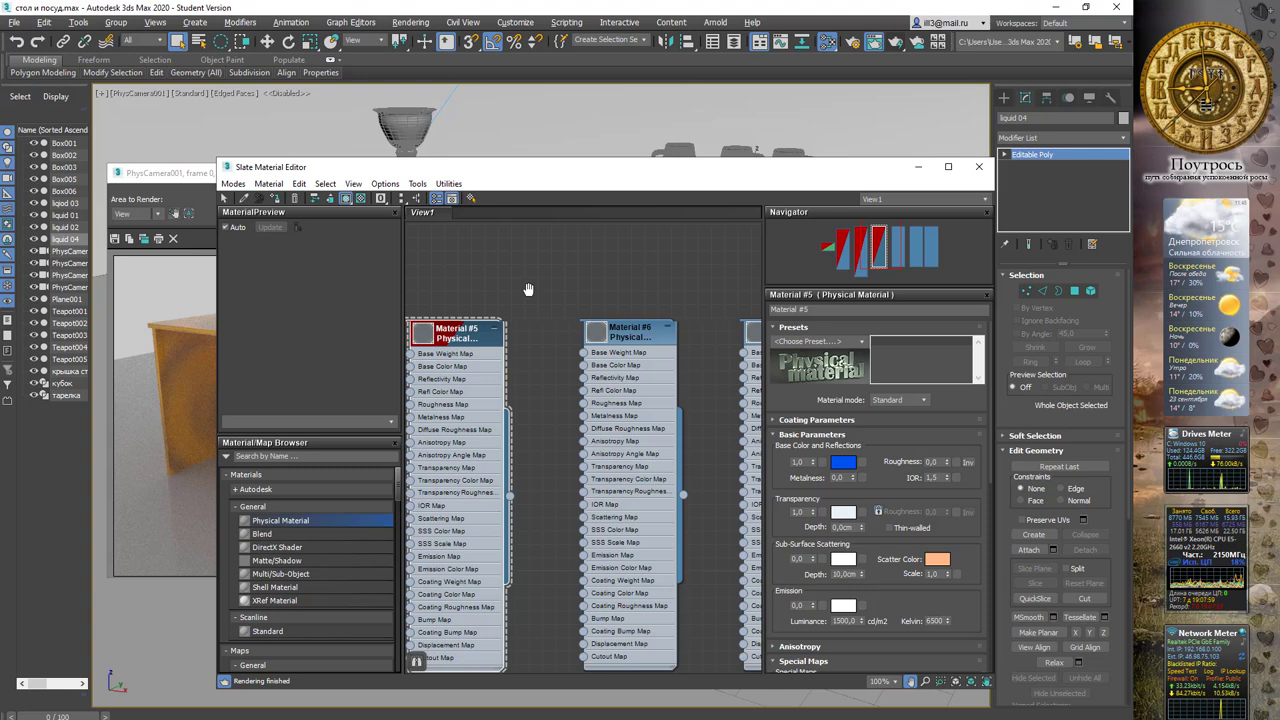
pyautogui.click(630, 333)
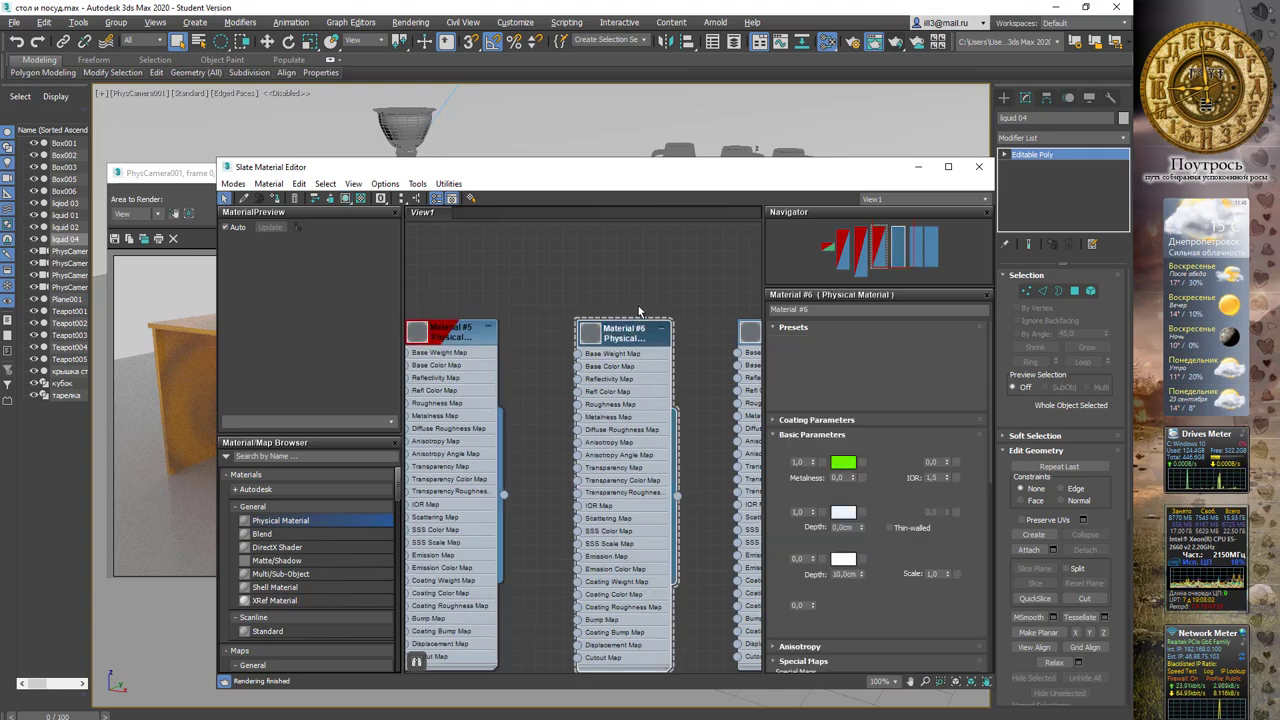
pyautogui.moveTo(647, 279)
pyautogui.mouseDown(button='middle')
pyautogui.moveTo(610, 283)
pyautogui.moveTo(585, 267)
pyautogui.mouseUp(button='middle')
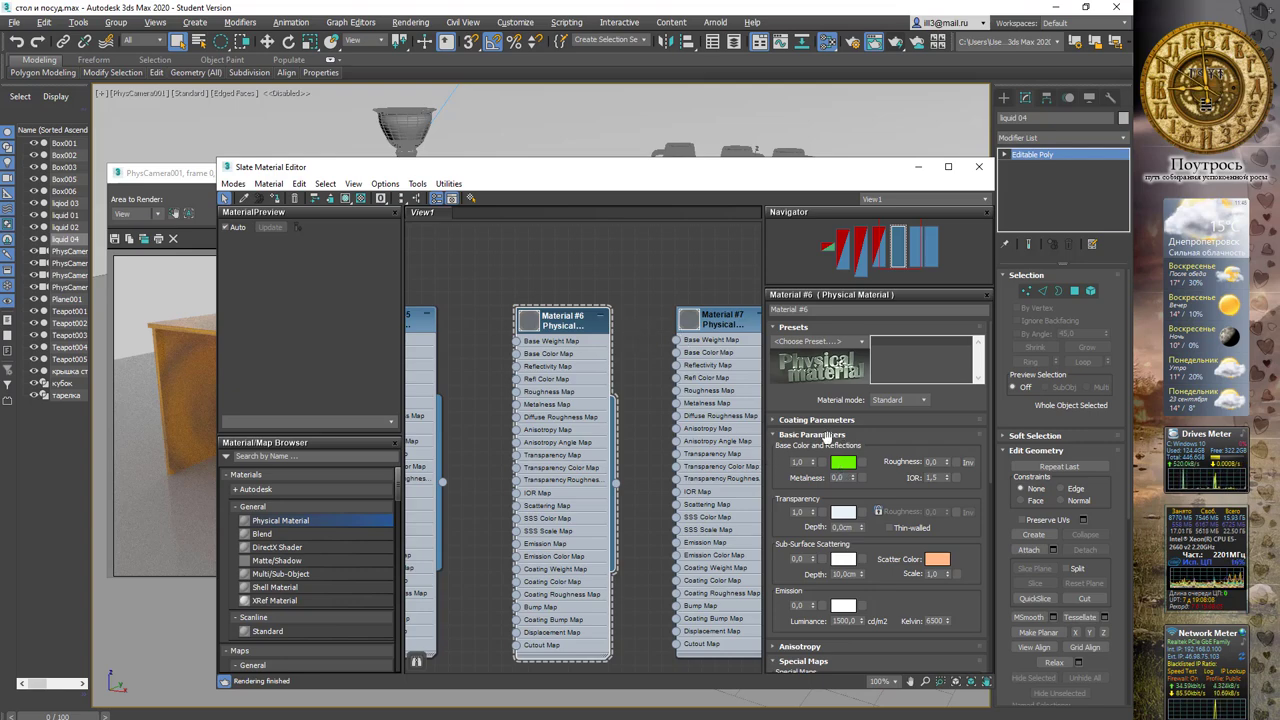
pyautogui.moveTo(751, 177); pyautogui.dragTo(762, 254)
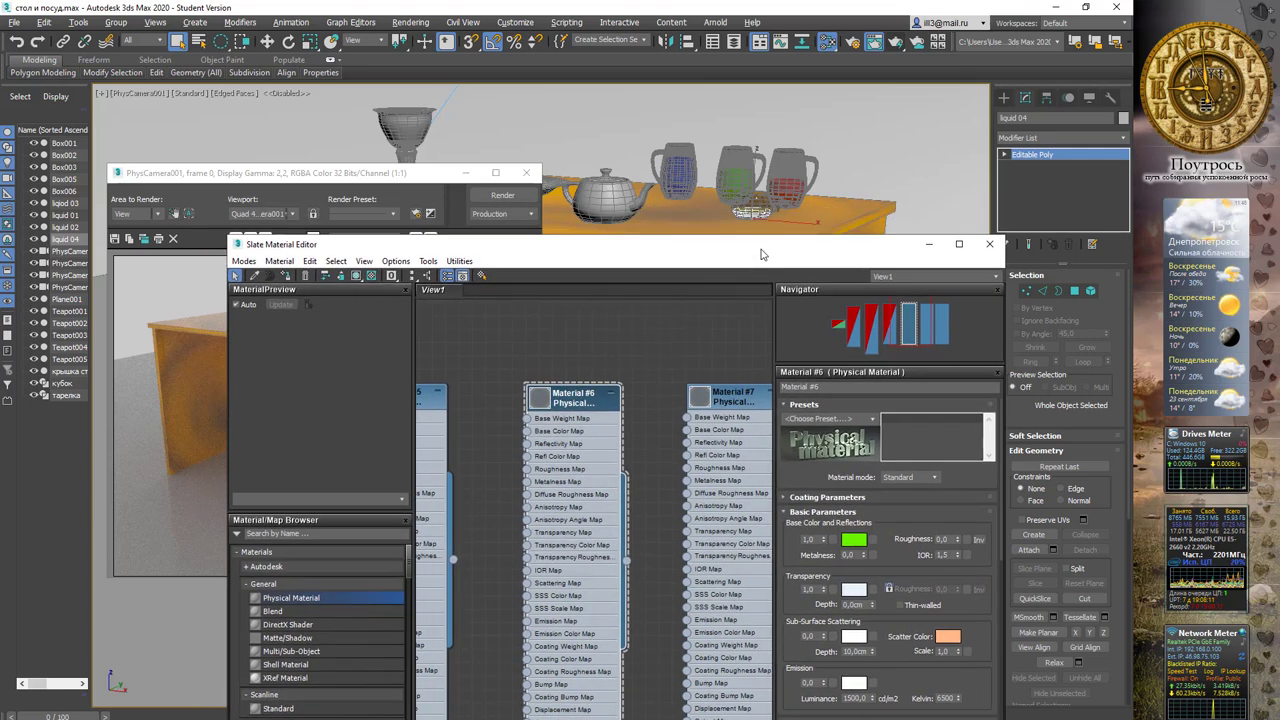
pyautogui.click(716, 399)
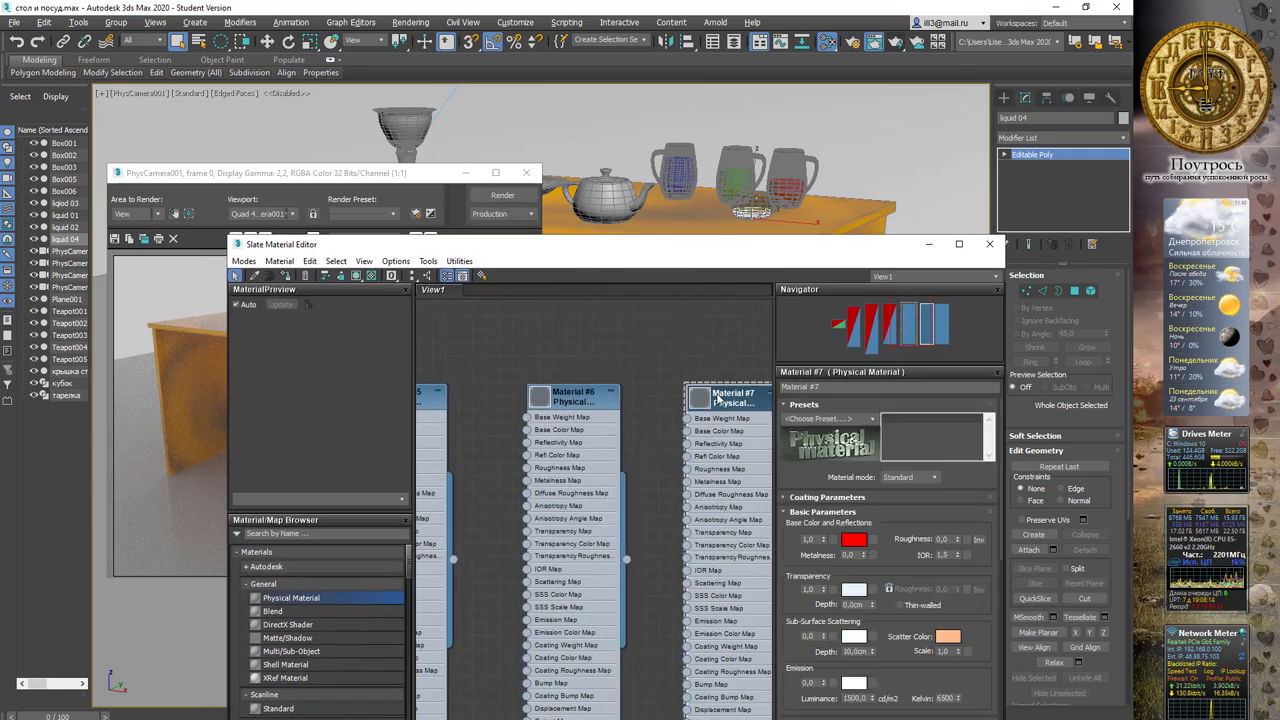
pyautogui.moveTo(581, 361); pyautogui.dragTo(681, 367, button='middle')
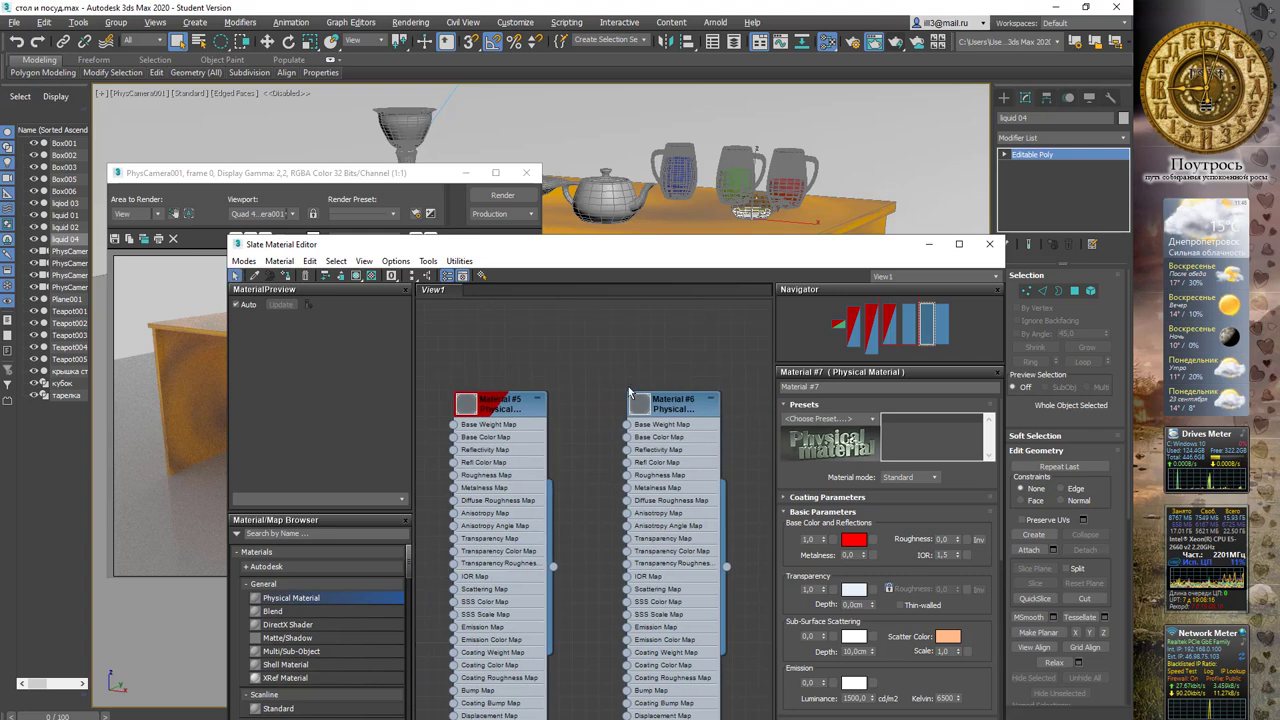
pyautogui.click(512, 410)
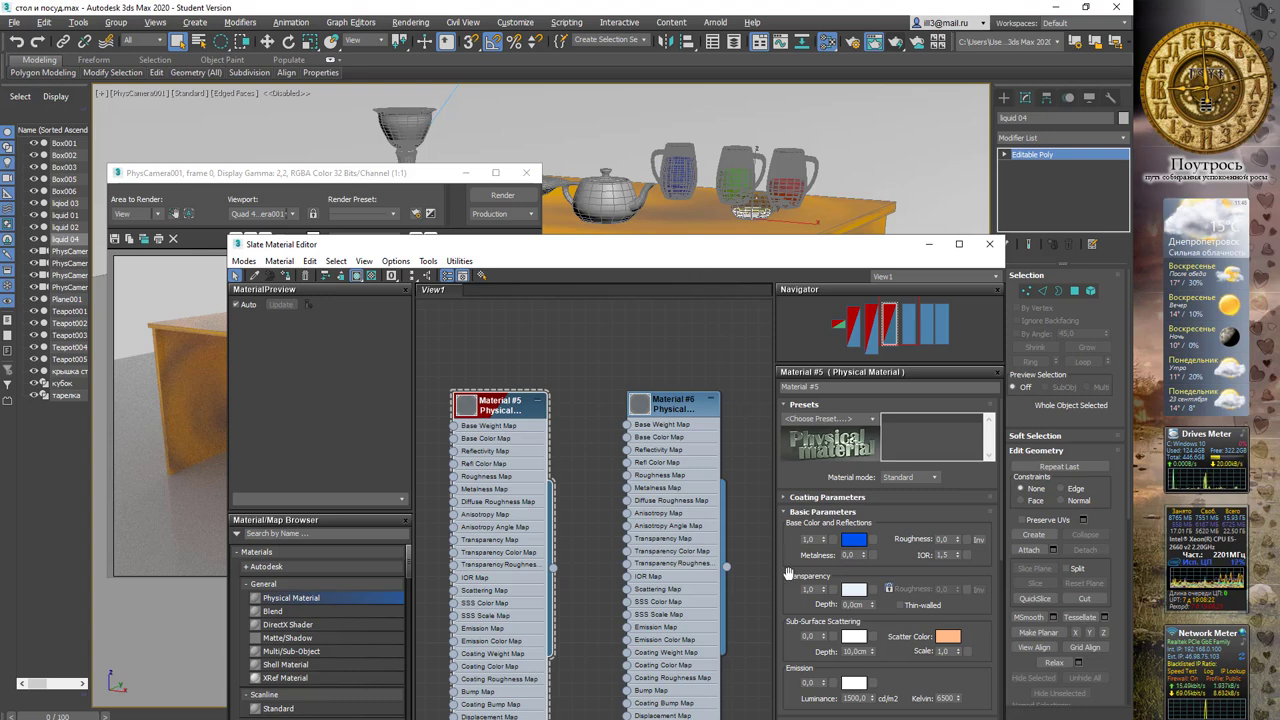
# Lower blue Material #5's transparency to 0,44 and re-render the table scene.
pyautogui.scroll(-3, 822, 545)
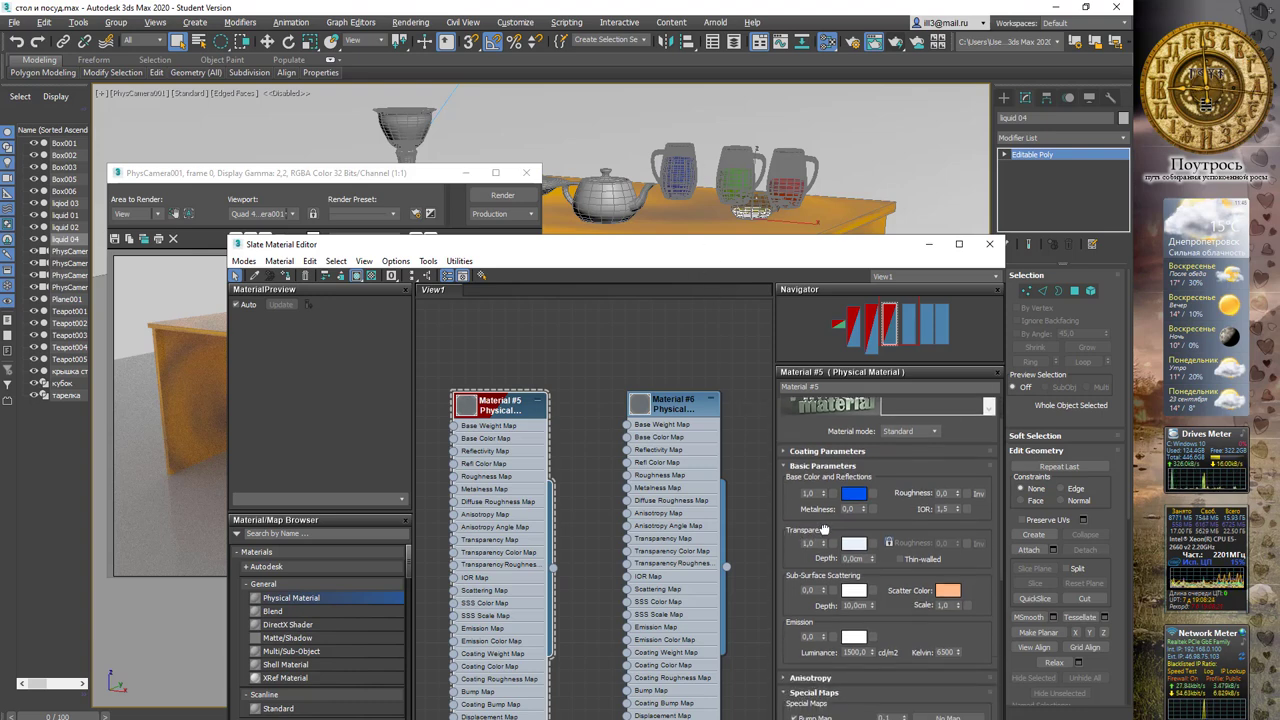
pyautogui.moveTo(823, 541)
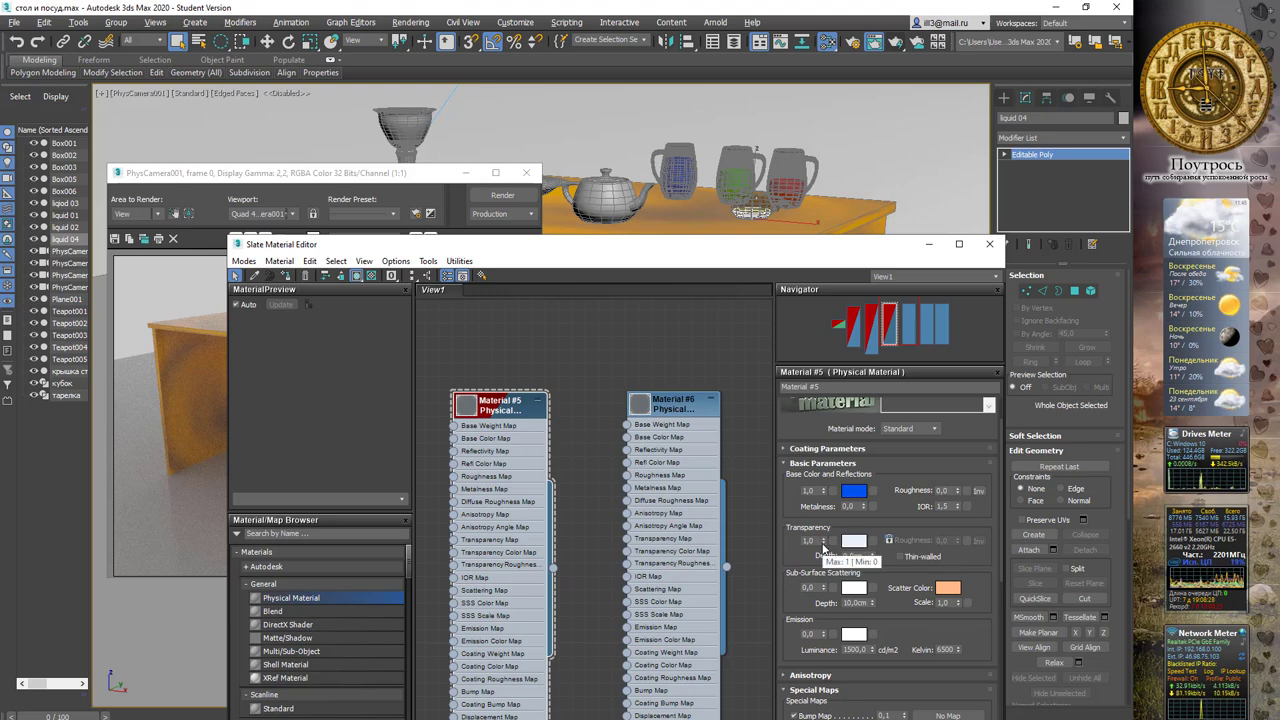
pyautogui.doubleClick(468, 413)
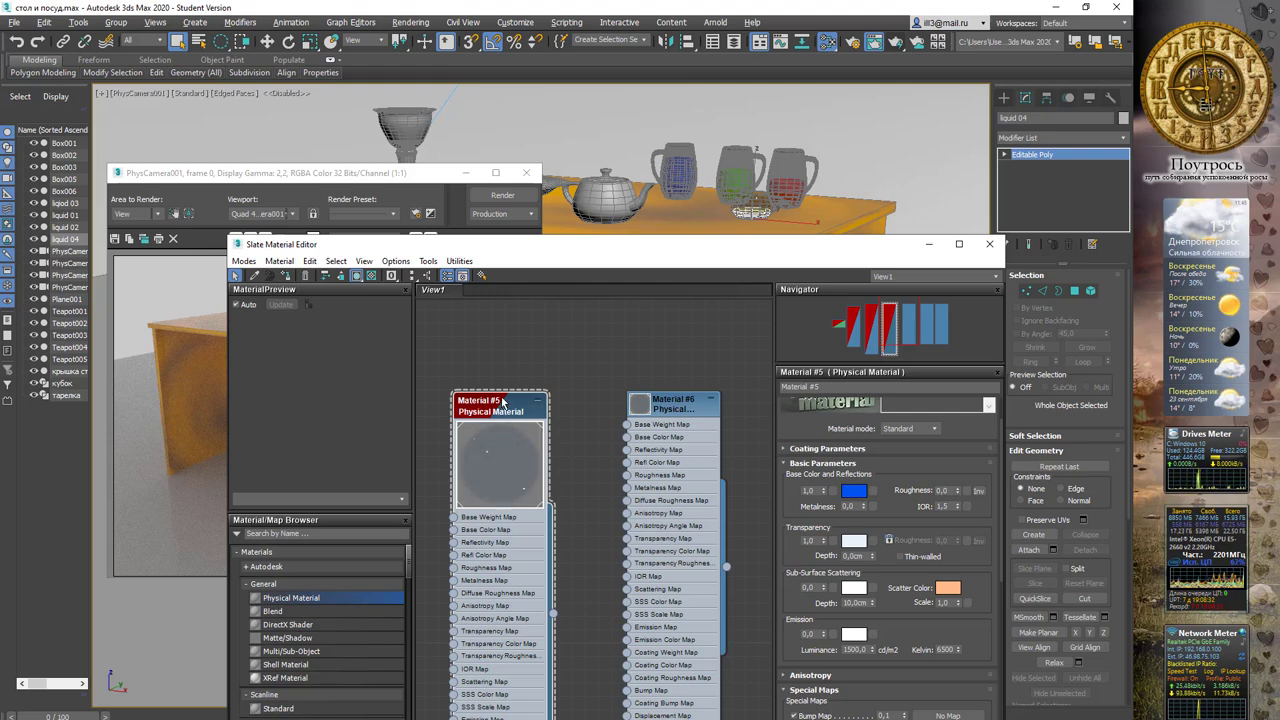
pyautogui.moveTo(500, 408); pyautogui.dragTo(527, 328)
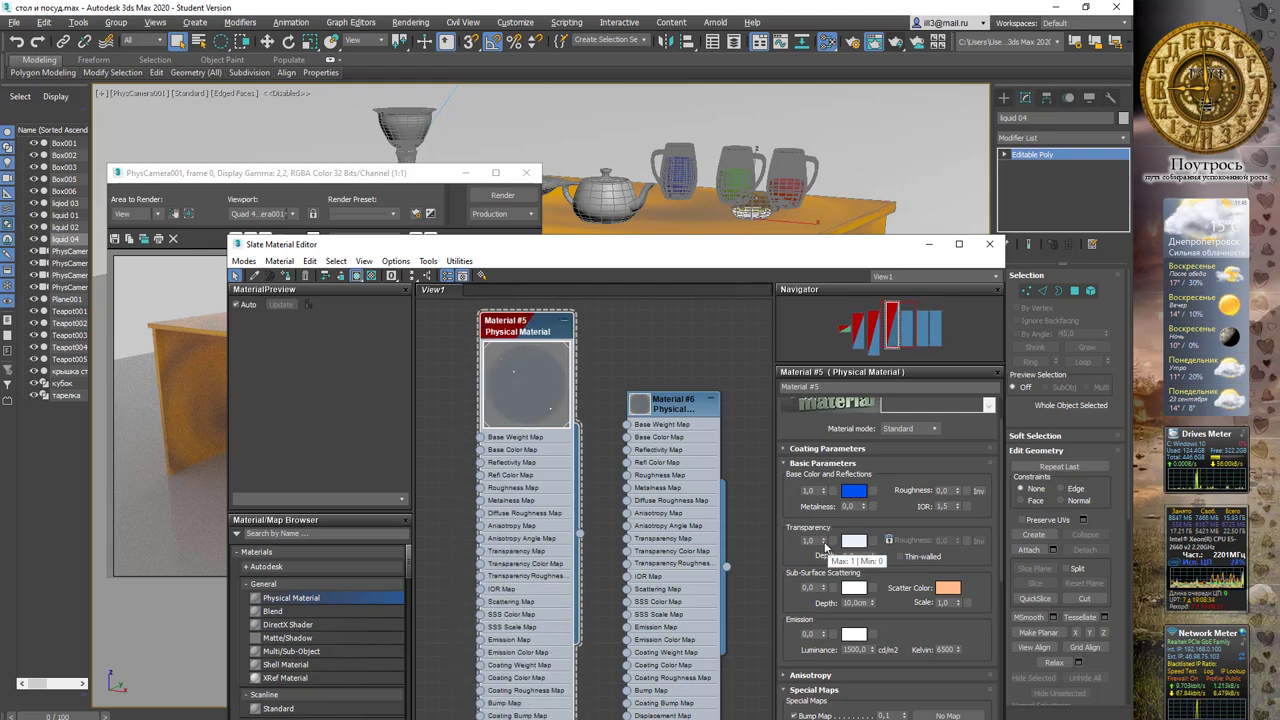
pyautogui.moveTo(823, 542); pyautogui.dragTo(828, 577)
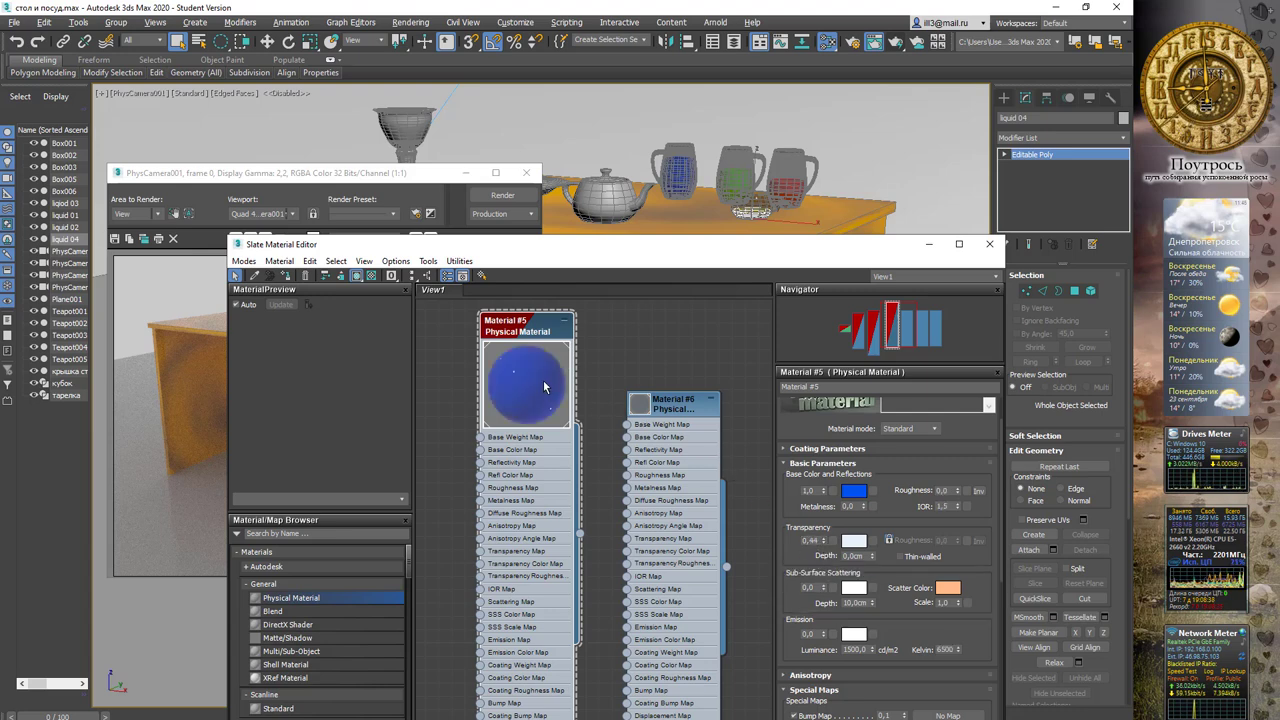
pyautogui.click(501, 196)
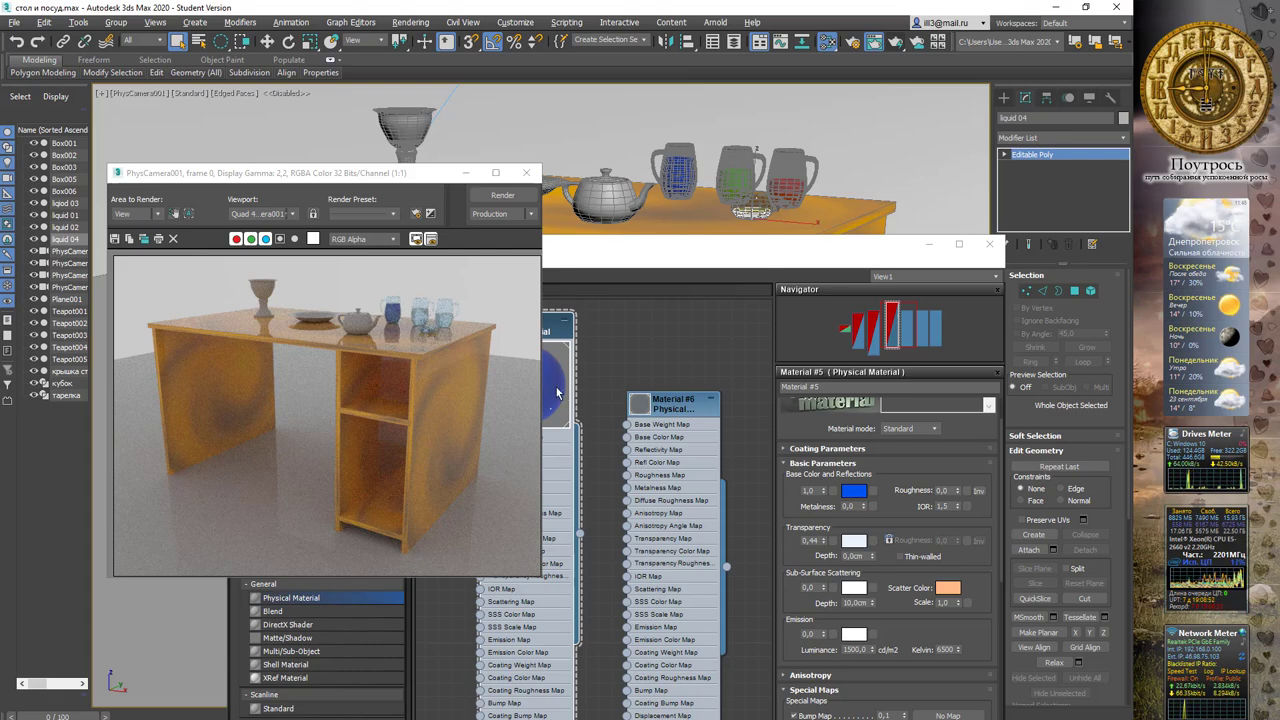
# Set green Material #6's transparency to 0,49.
pyautogui.click(670, 416)
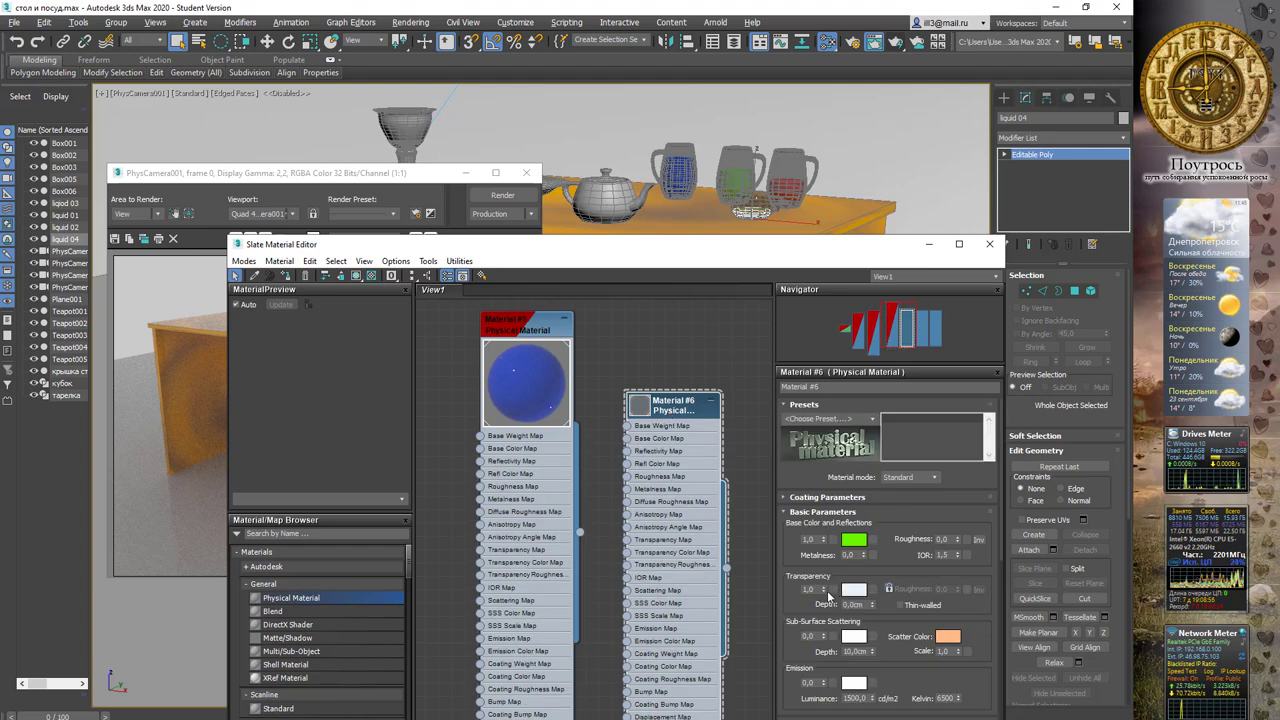
pyautogui.moveTo(824, 591); pyautogui.dragTo(829, 623)
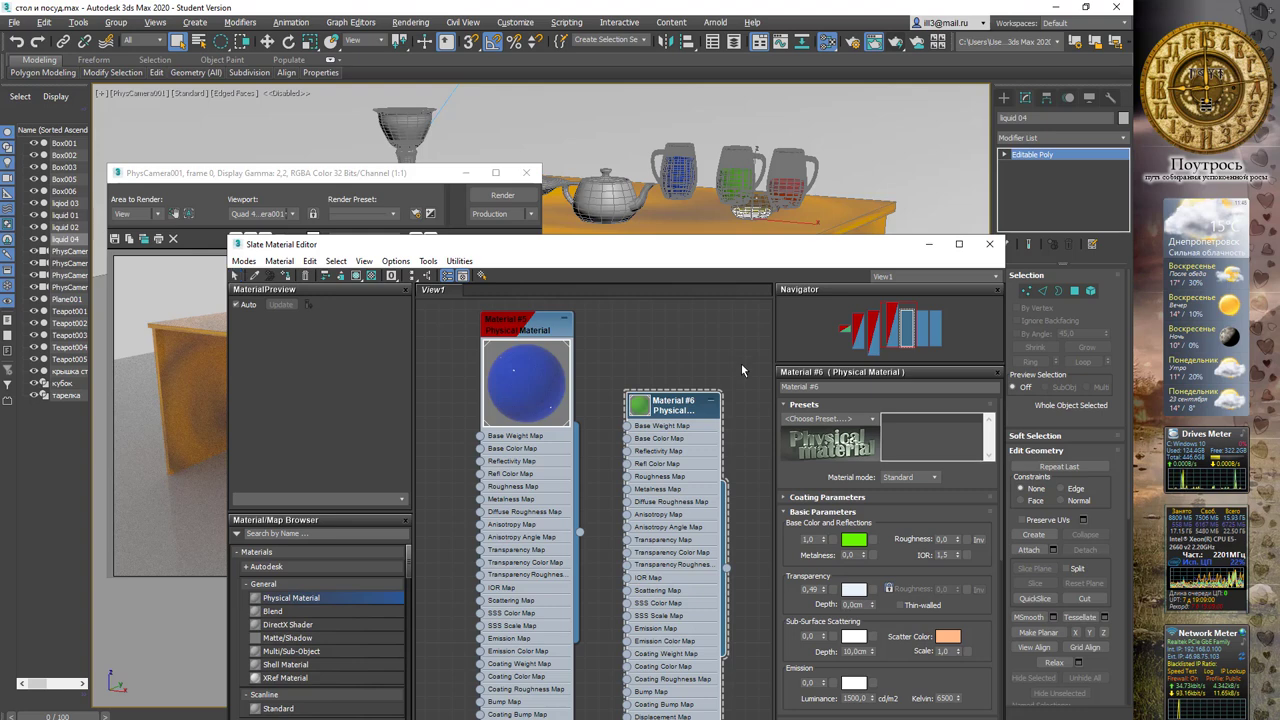
pyautogui.moveTo(741, 363); pyautogui.dragTo(585, 373, button='middle')
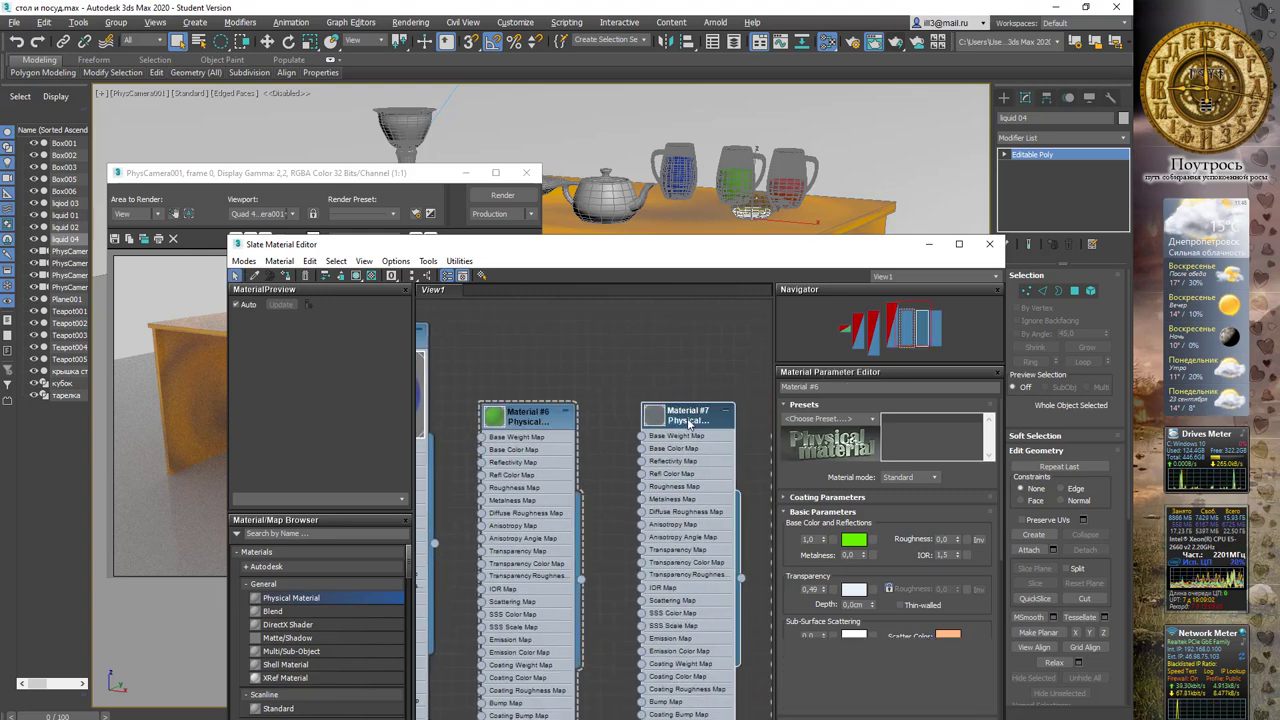
# Set red Material #7's transparency to 0,59.
pyautogui.doubleClick(688, 416)
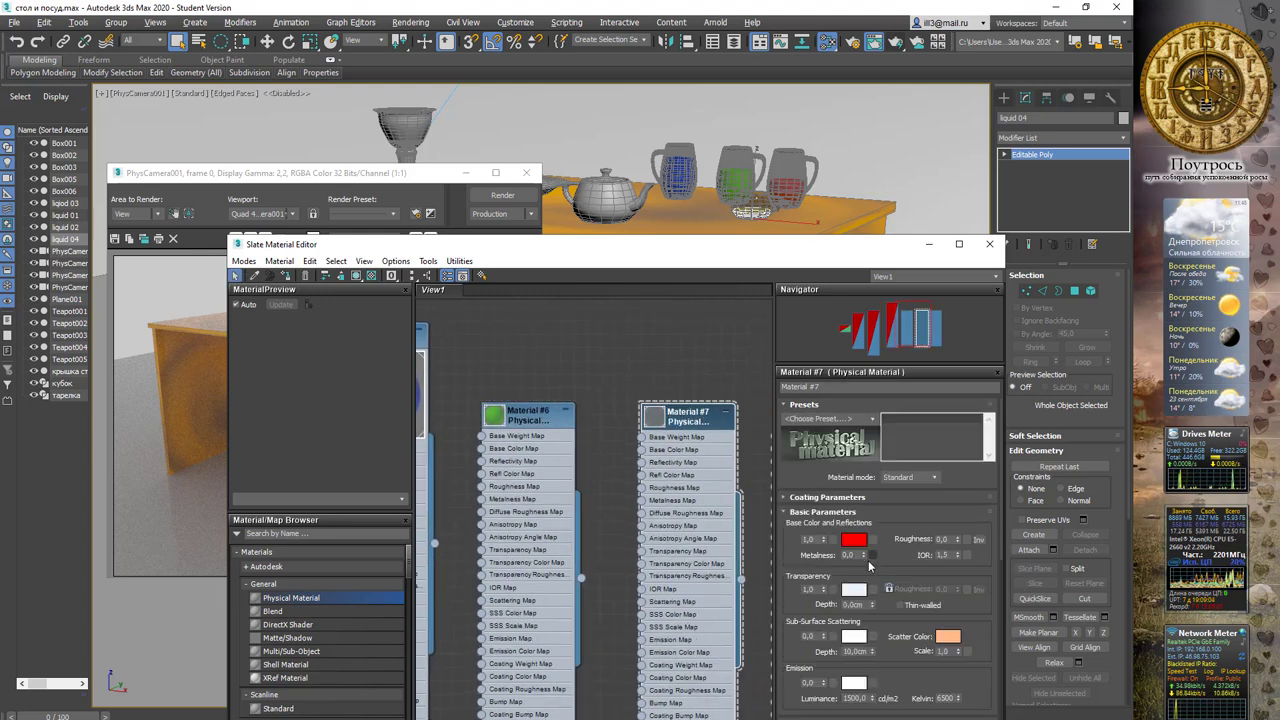
pyautogui.moveTo(825, 589); pyautogui.dragTo(820, 626)
pyautogui.keyDown('shift'); pyautogui.moveTo(688, 416); pyautogui.dragTo(657, 452); pyautogui.keyUp('shift')
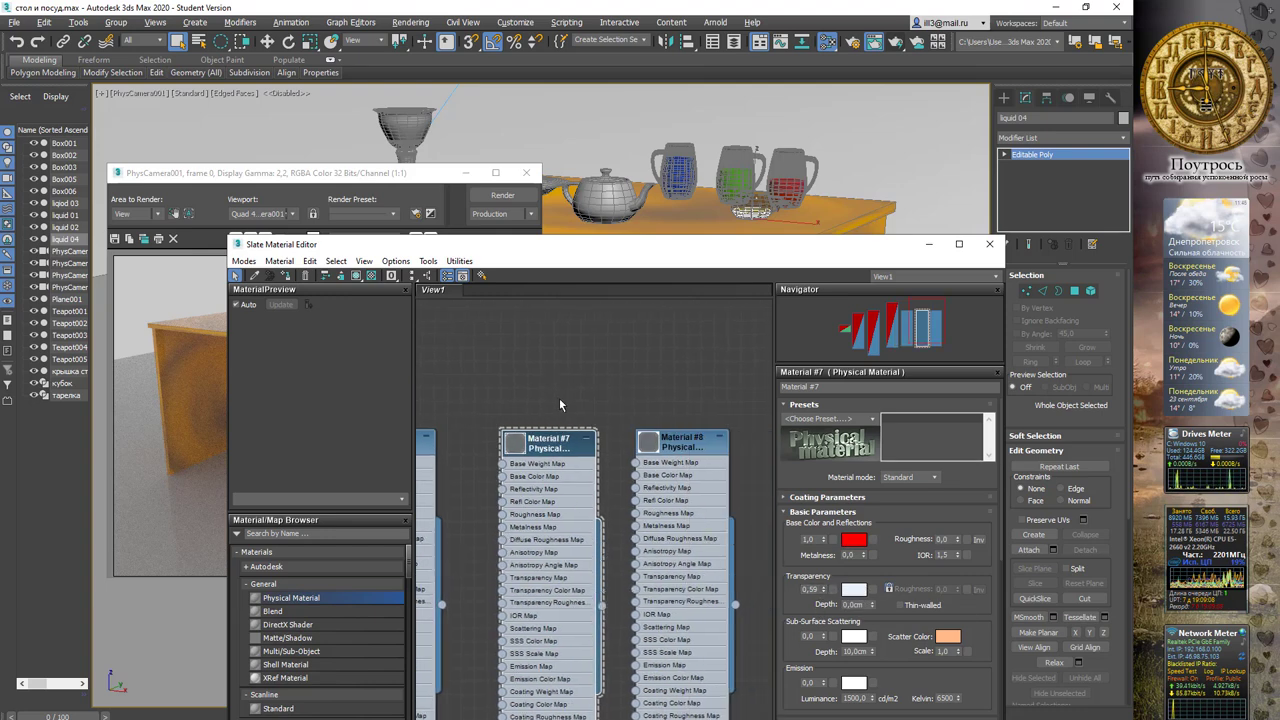
# Set yellow Material #8's transparency to 0,54 and render the scene again.
pyautogui.doubleClick(657, 452)
pyautogui.click(676, 450)
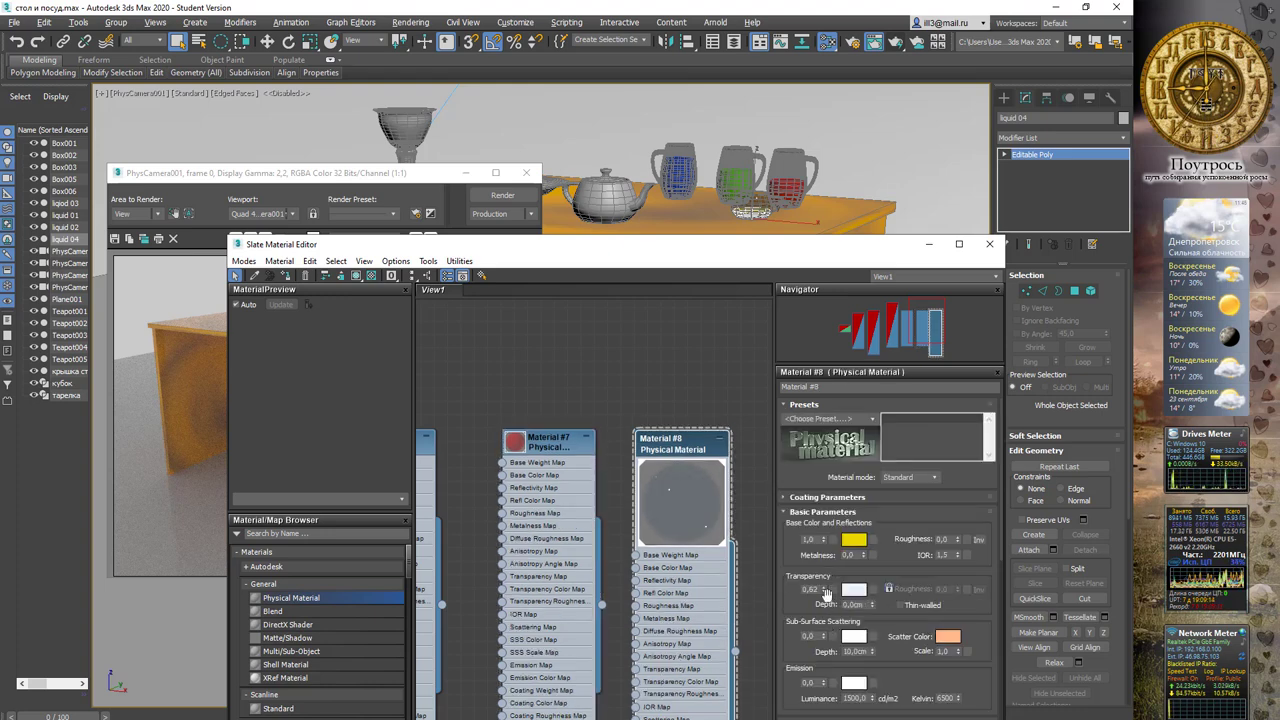
pyautogui.moveTo(822, 589); pyautogui.dragTo(825, 593)
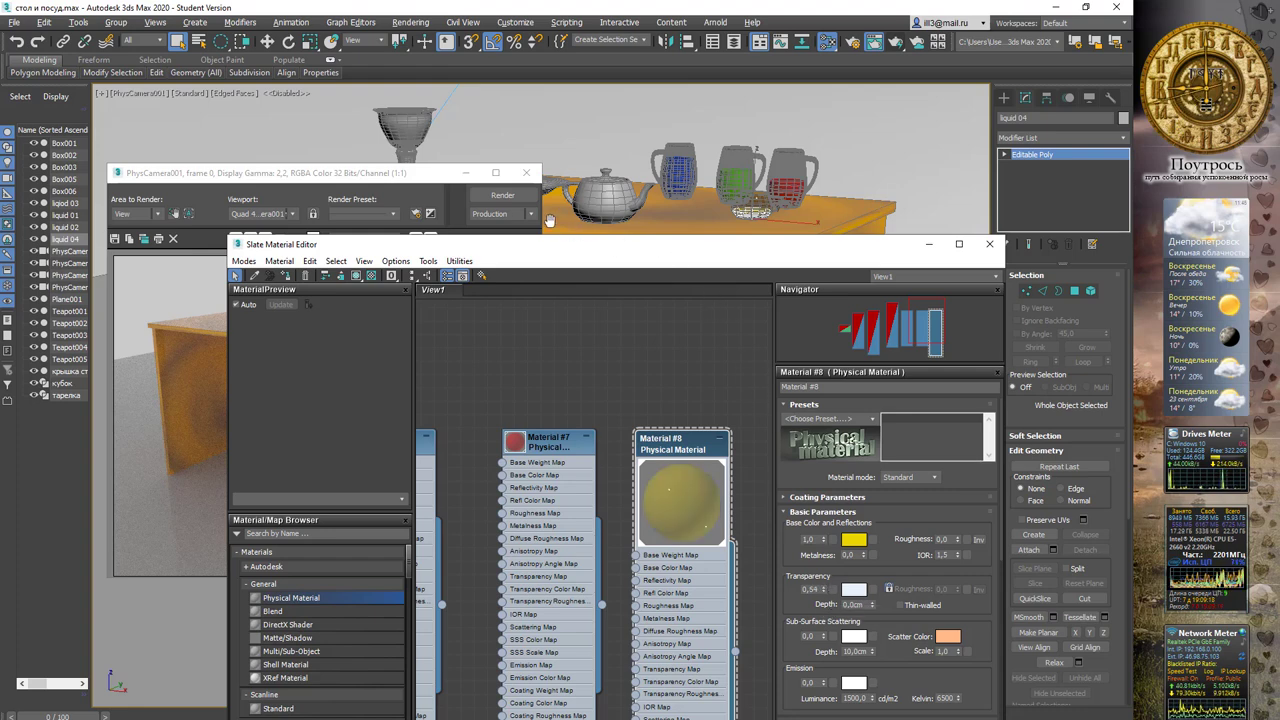
pyautogui.click(501, 200)
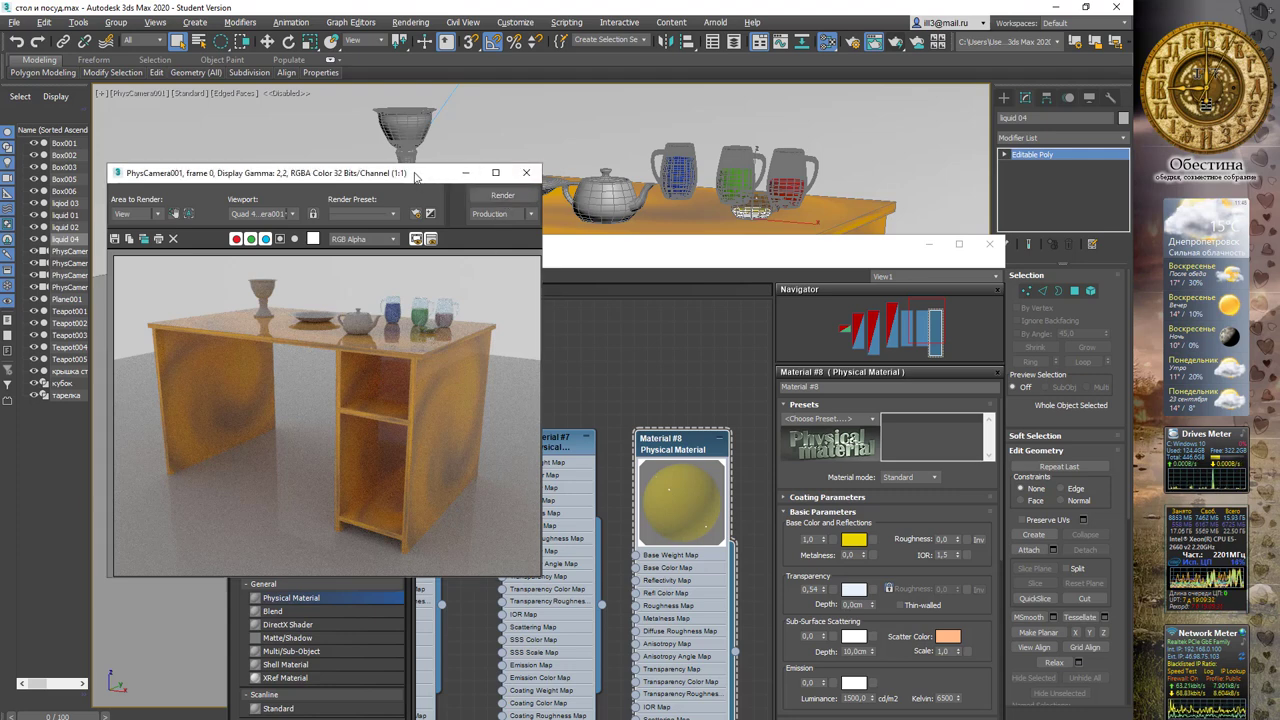
# Add a new Physical Material node, Material #9, to the Slate view.
pyautogui.moveTo(437, 177); pyautogui.dragTo(390, 120)
pyautogui.click(692, 402)
pyautogui.moveTo(692, 402); pyautogui.dragTo(546, 396, button='middle')
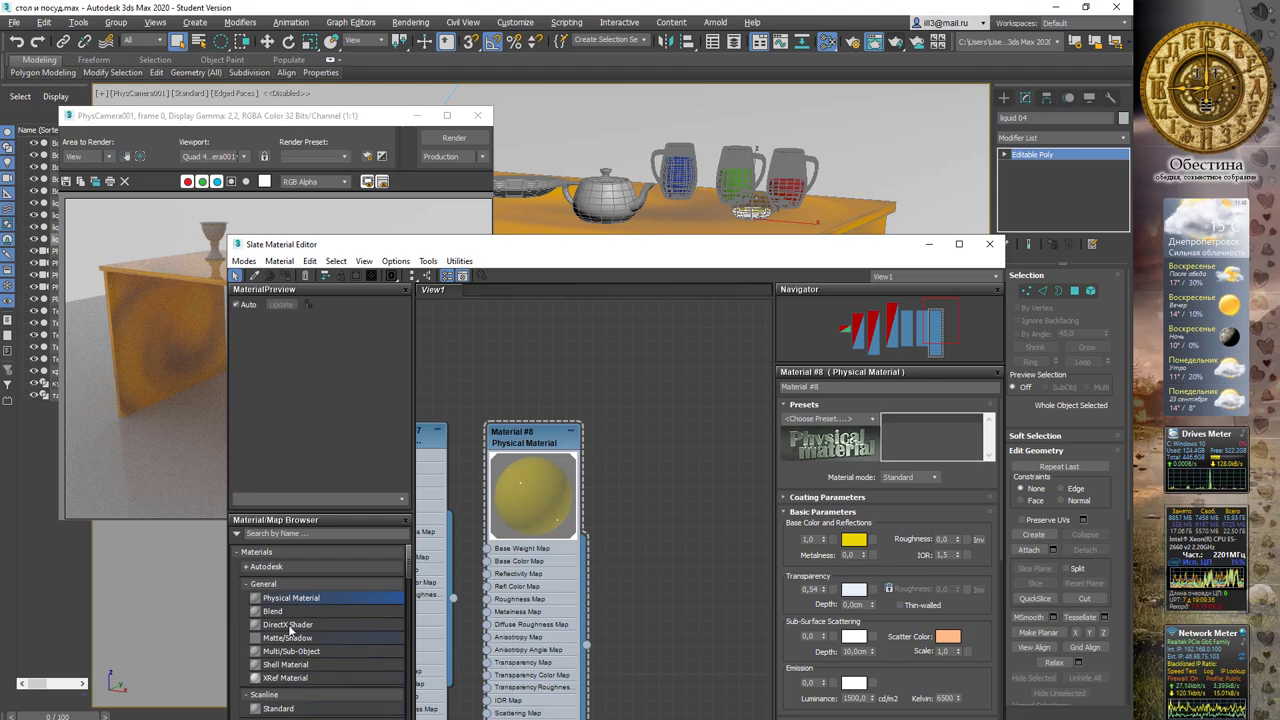
pyautogui.moveTo(300, 598)
pyautogui.mouseDown()
pyautogui.moveTo(705, 457)
pyautogui.moveTo(735, 419)
pyautogui.mouseUp()
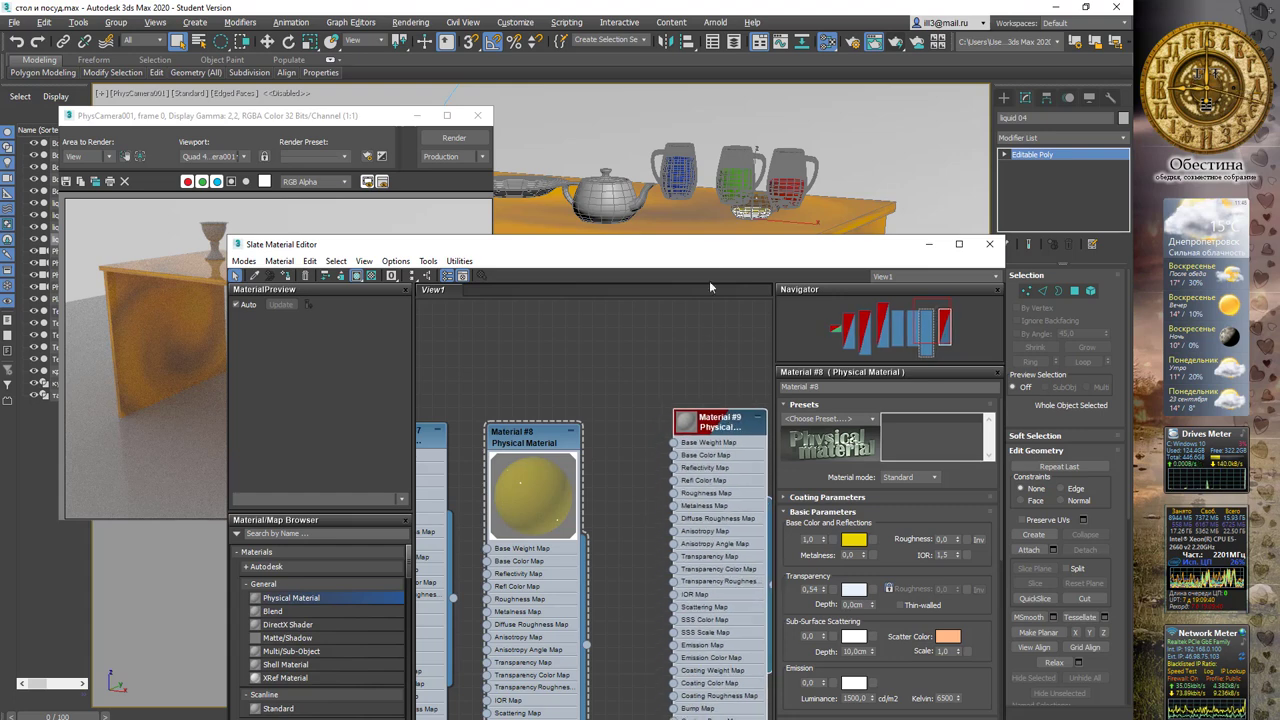
pyautogui.moveTo(708, 258); pyautogui.dragTo(647, 260)
pyautogui.moveTo(656, 425); pyautogui.dragTo(643, 430)
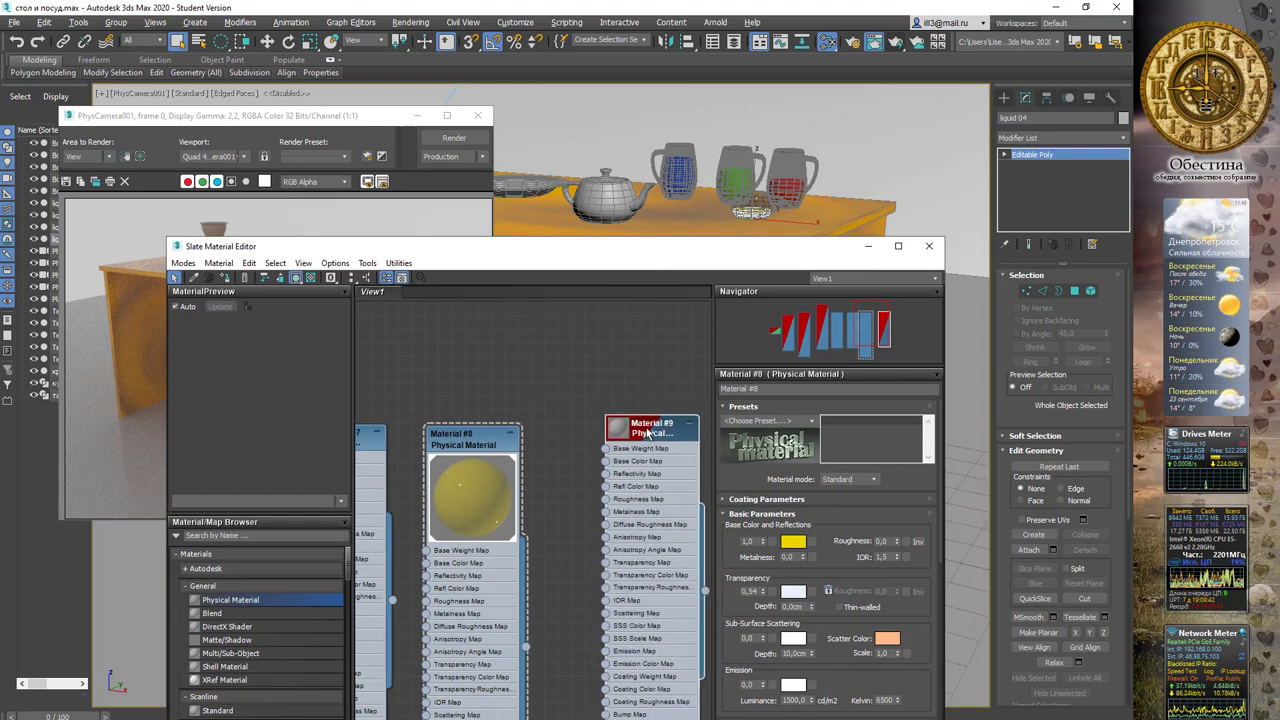
# Give Material #8 the Glass (Solid Geometry) preset, undoing a Copper choice first.
pyautogui.click(812, 421)
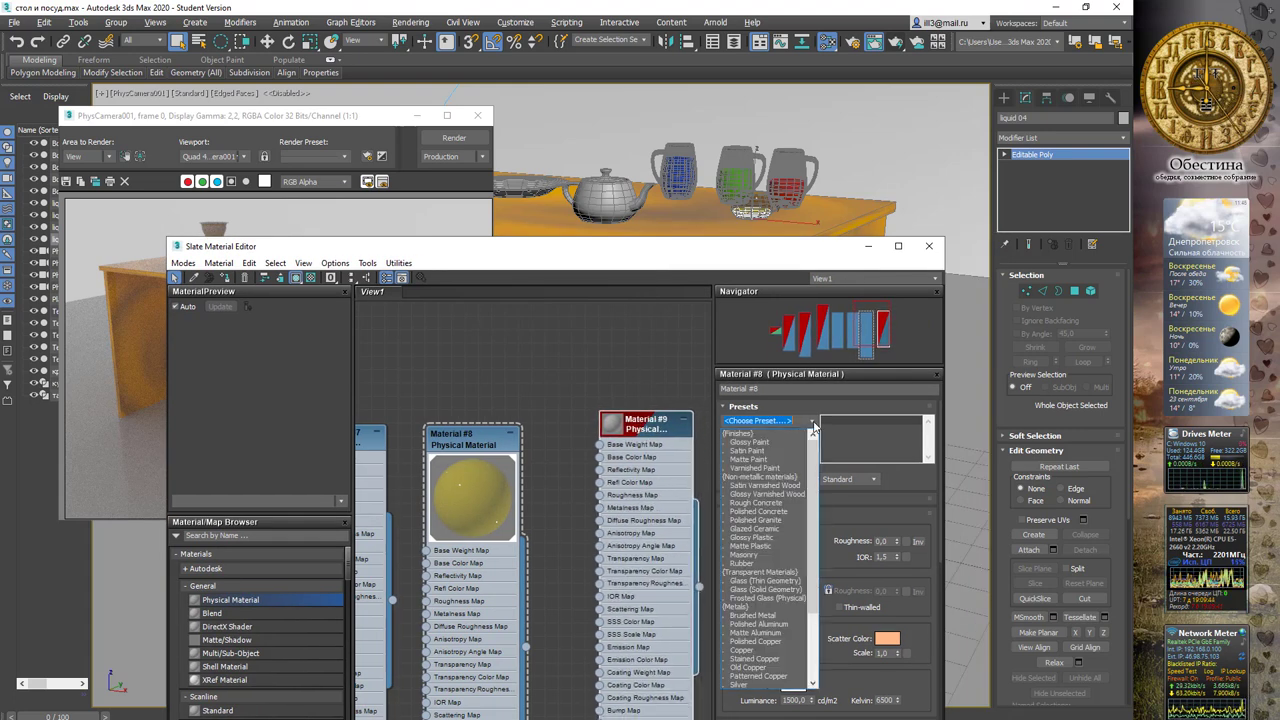
pyautogui.scroll(-2, 800, 540)
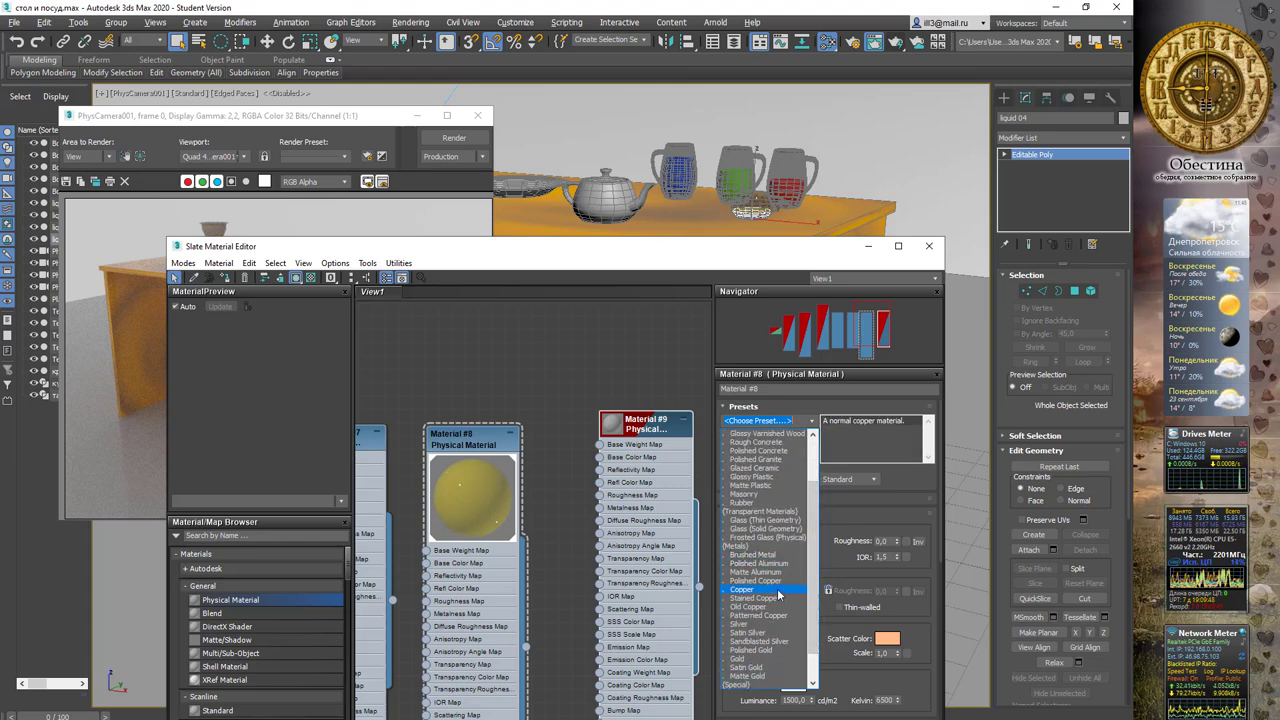
pyautogui.click(780, 589)
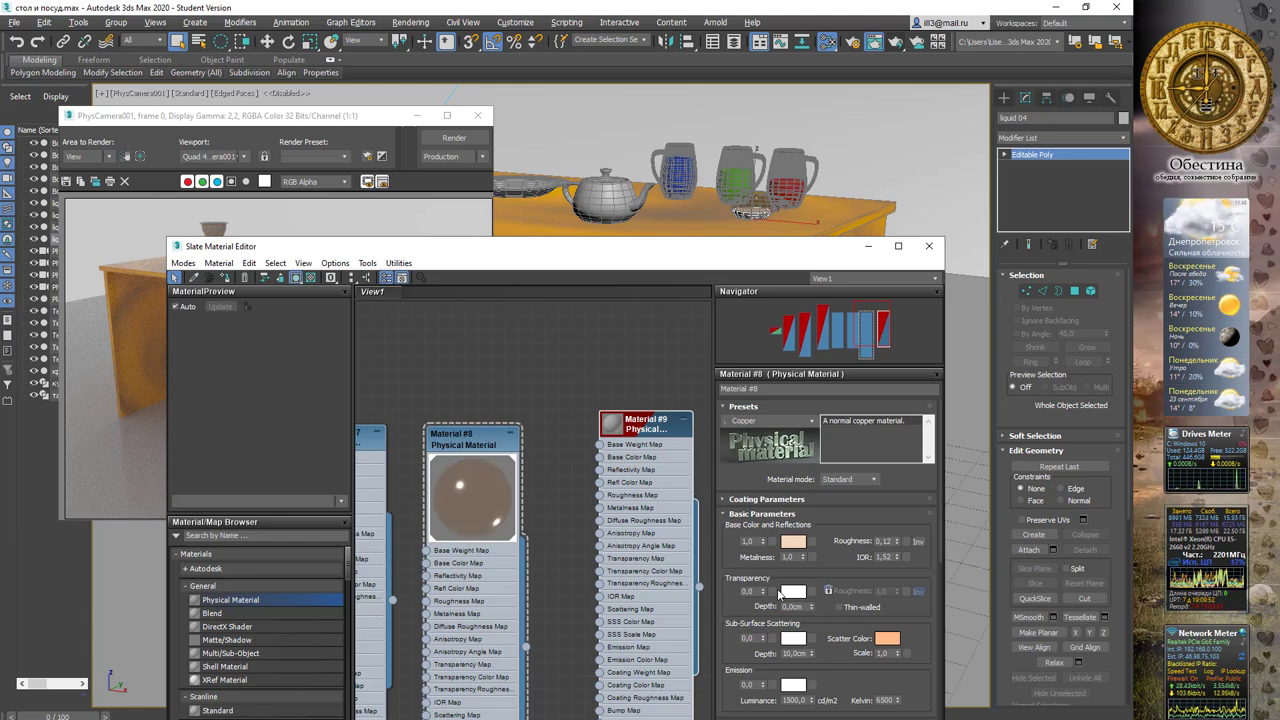
pyautogui.hotkey('ctrl', 'z')
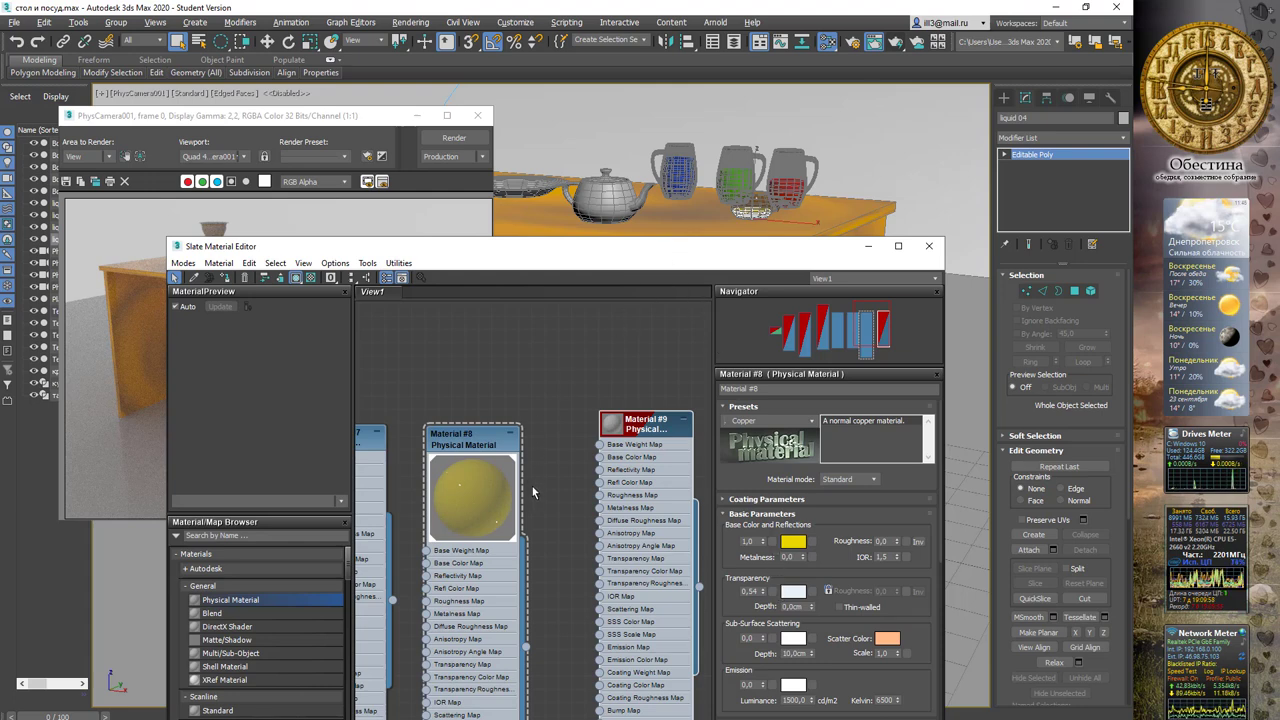
pyautogui.click(809, 420)
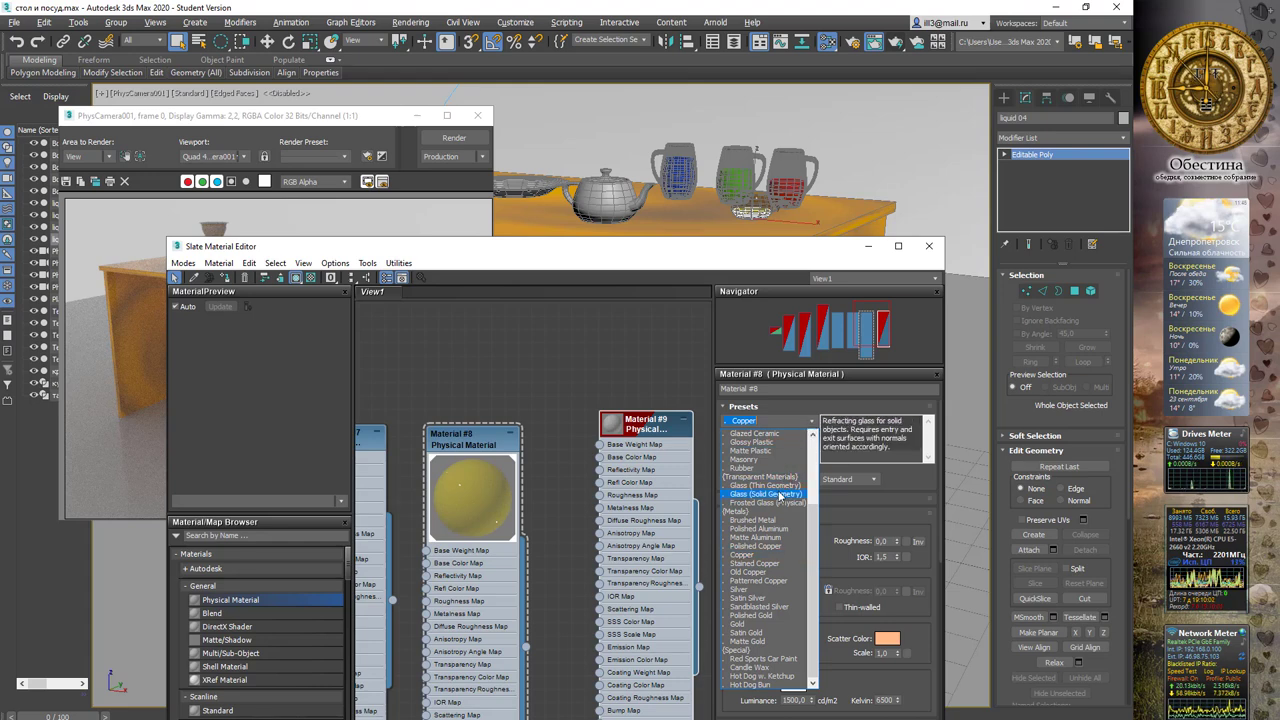
pyautogui.click(785, 495)
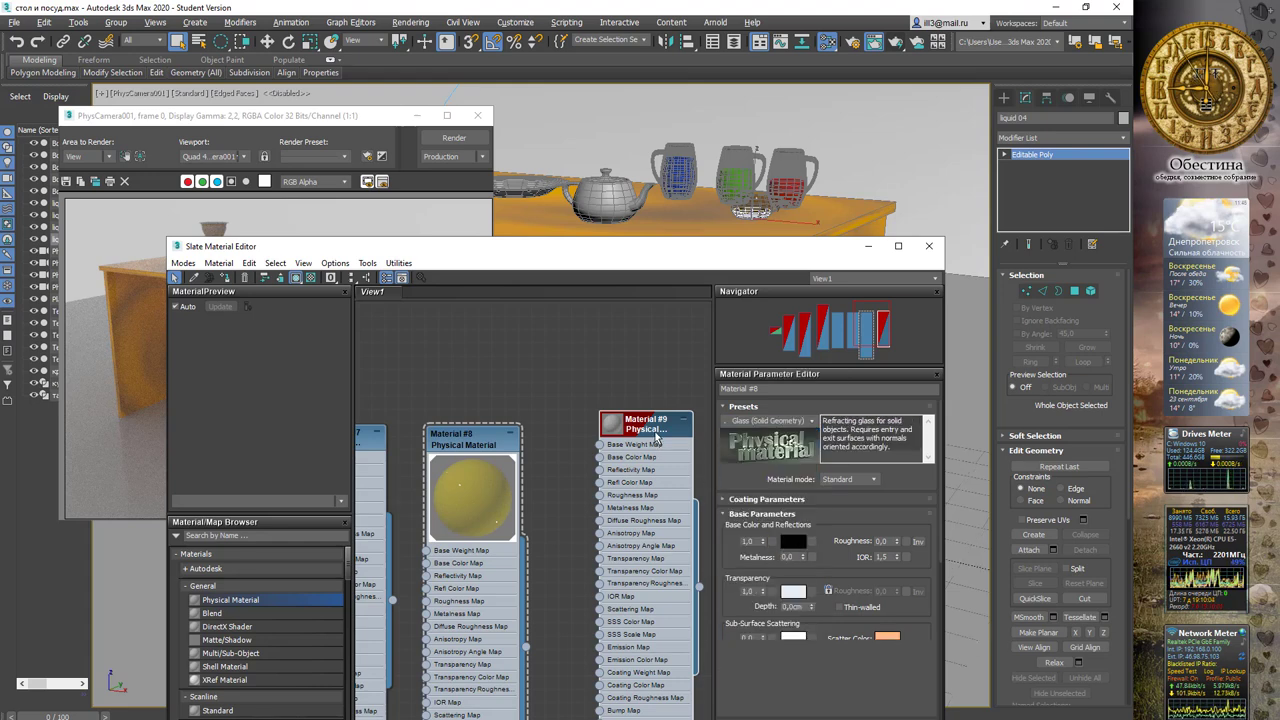
pyautogui.doubleClick(656, 438)
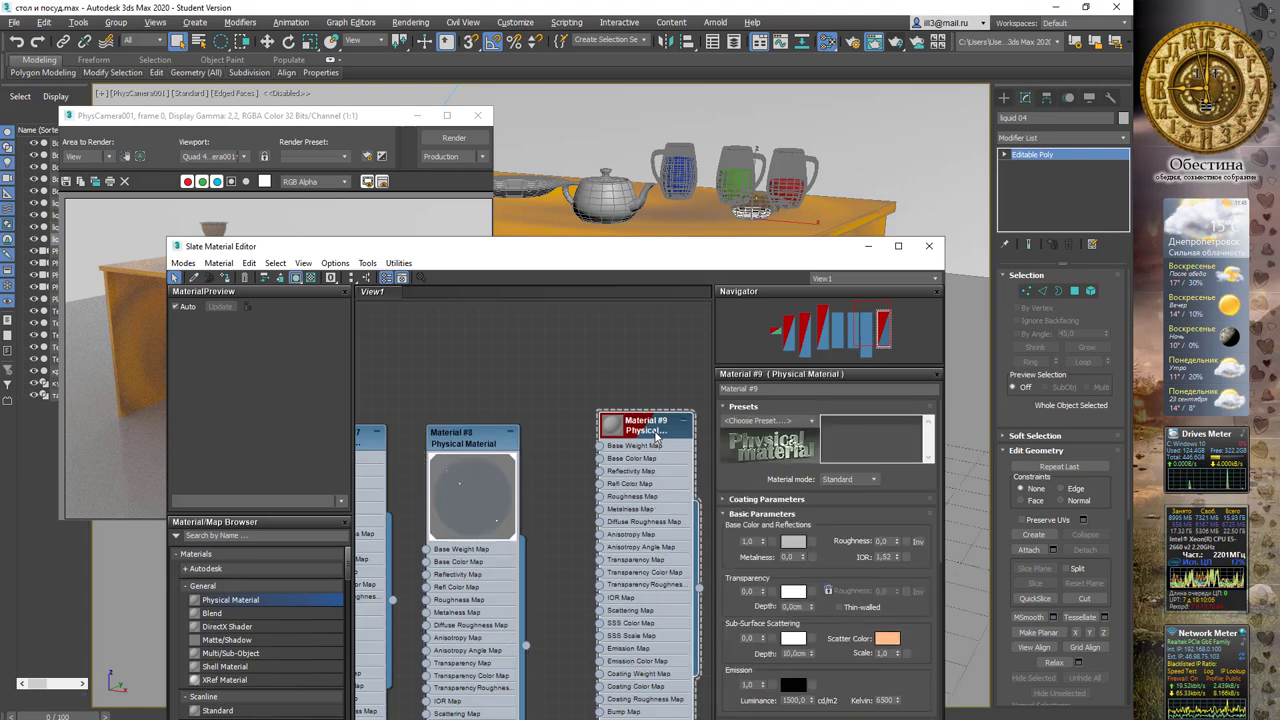
# Apply the Copper preset to Material #9, assign it to the teapot, and render.
pyautogui.click(810, 421)
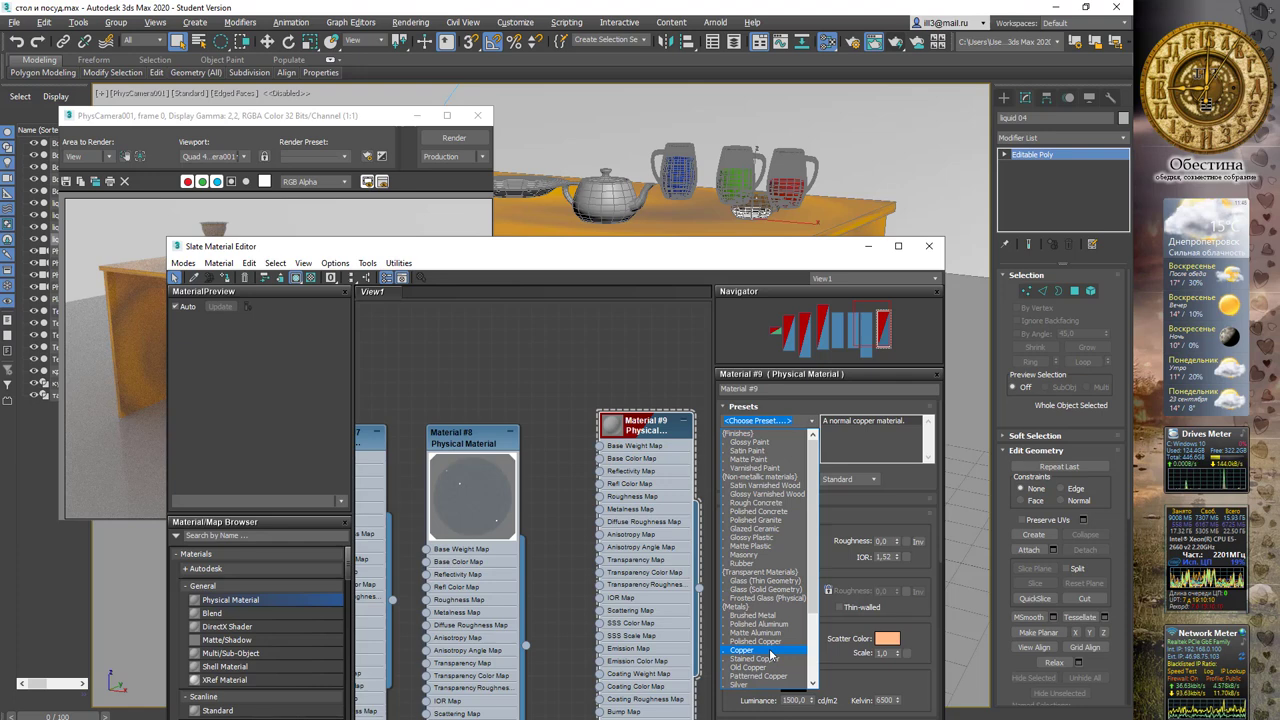
pyautogui.click(770, 652)
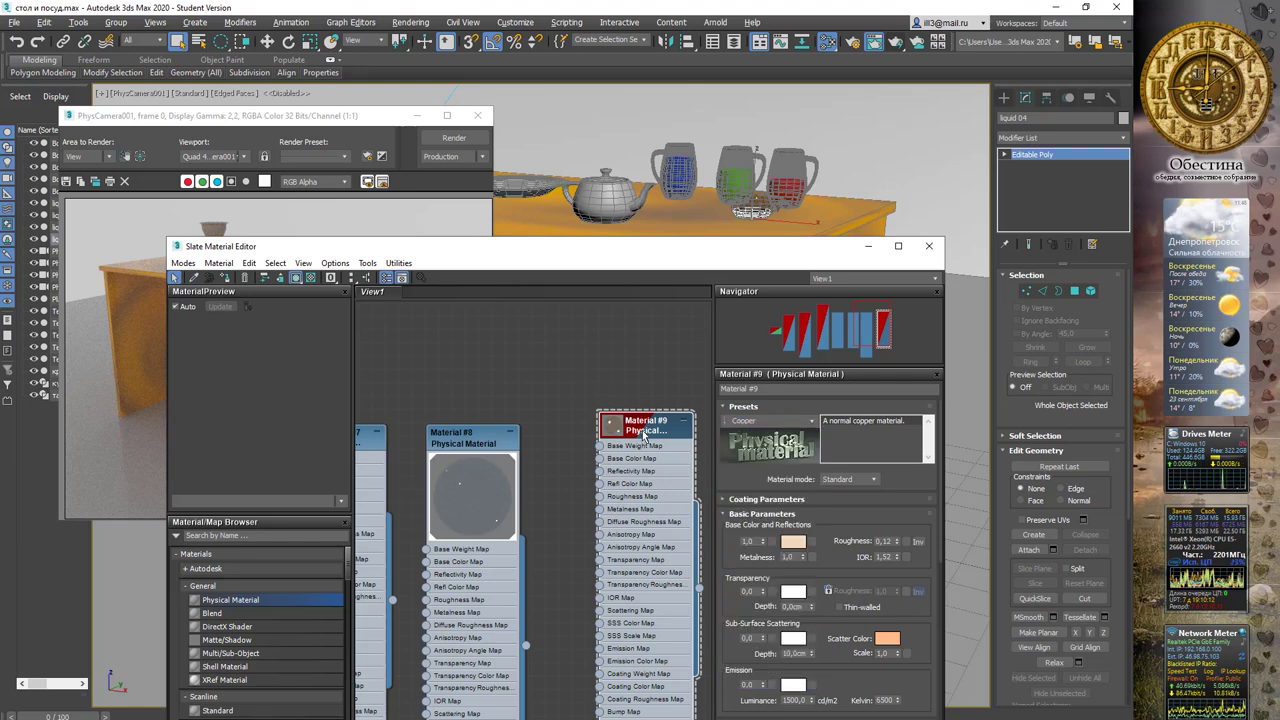
pyautogui.click(605, 192)
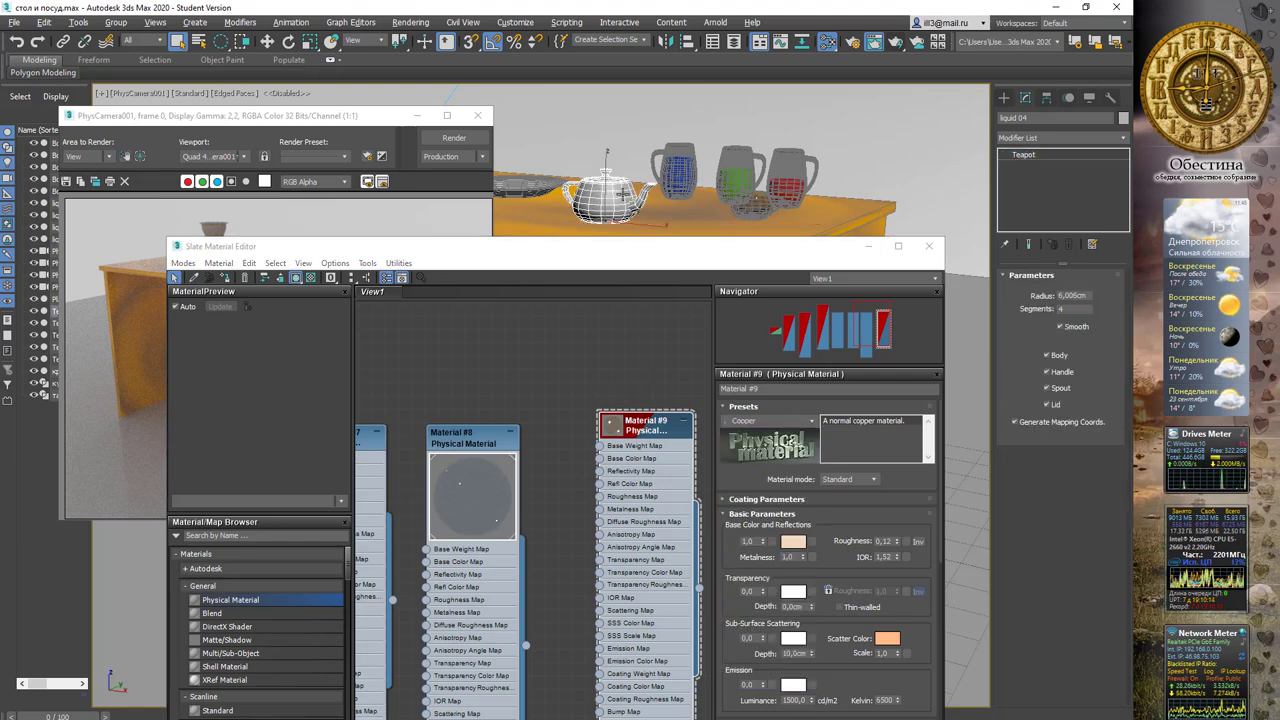
pyautogui.rightClick(645, 424)
pyautogui.click(700, 442)
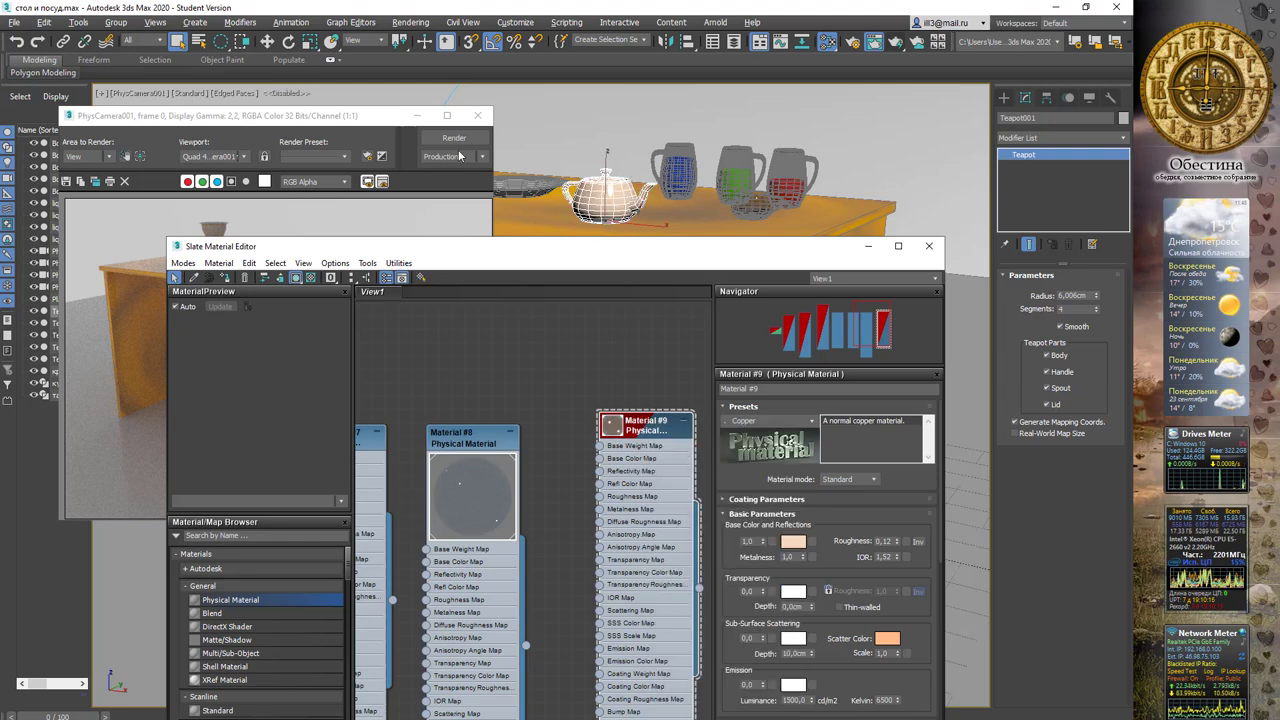
pyautogui.click(453, 137)
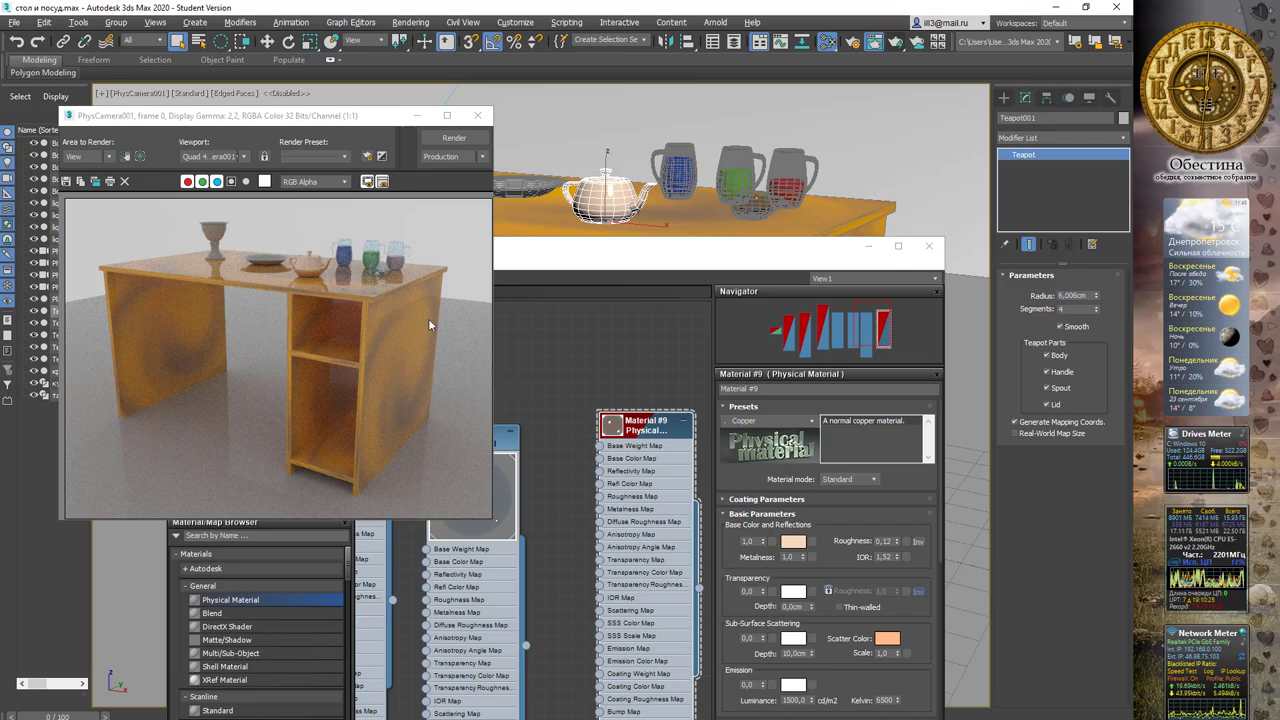
pyautogui.moveTo(645, 418); pyautogui.dragTo(588, 428)
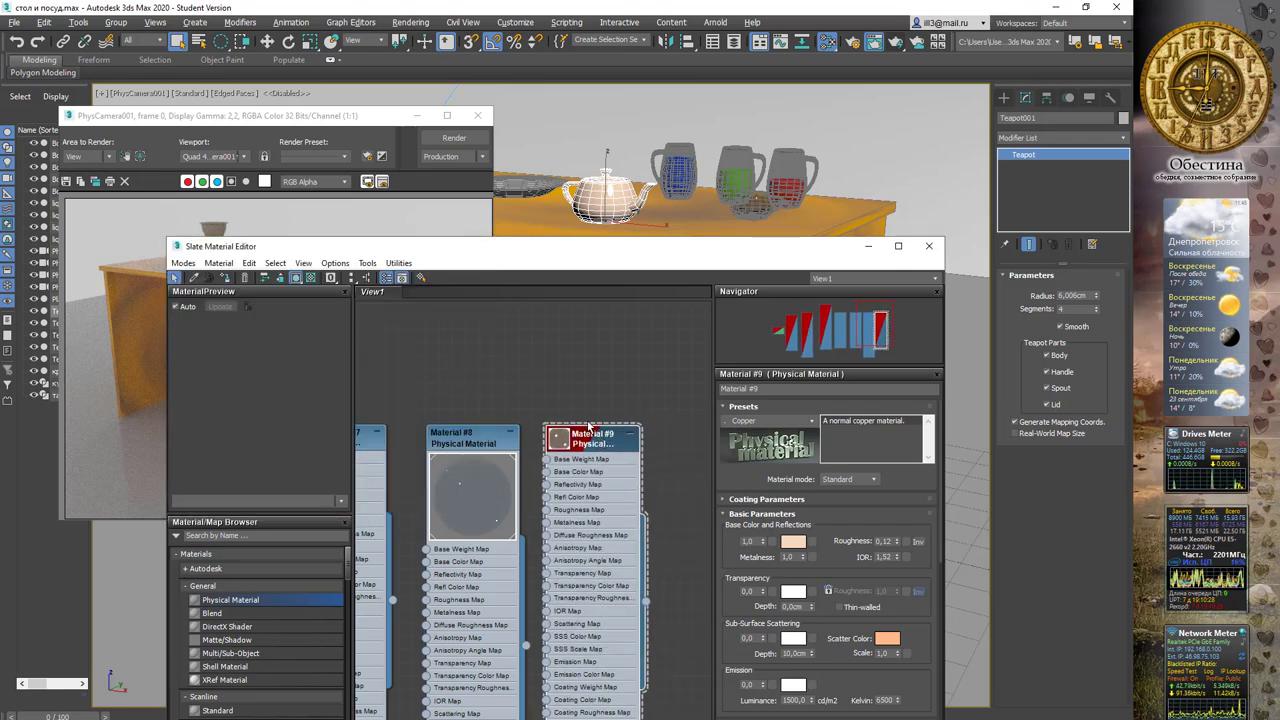
# Add Physical Material #10 and give it the Glazed Ceramic preset.
pyautogui.moveTo(588, 427); pyautogui.dragTo(491, 417, button='middle')
pyautogui.moveTo(235, 601); pyautogui.dragTo(664, 423)
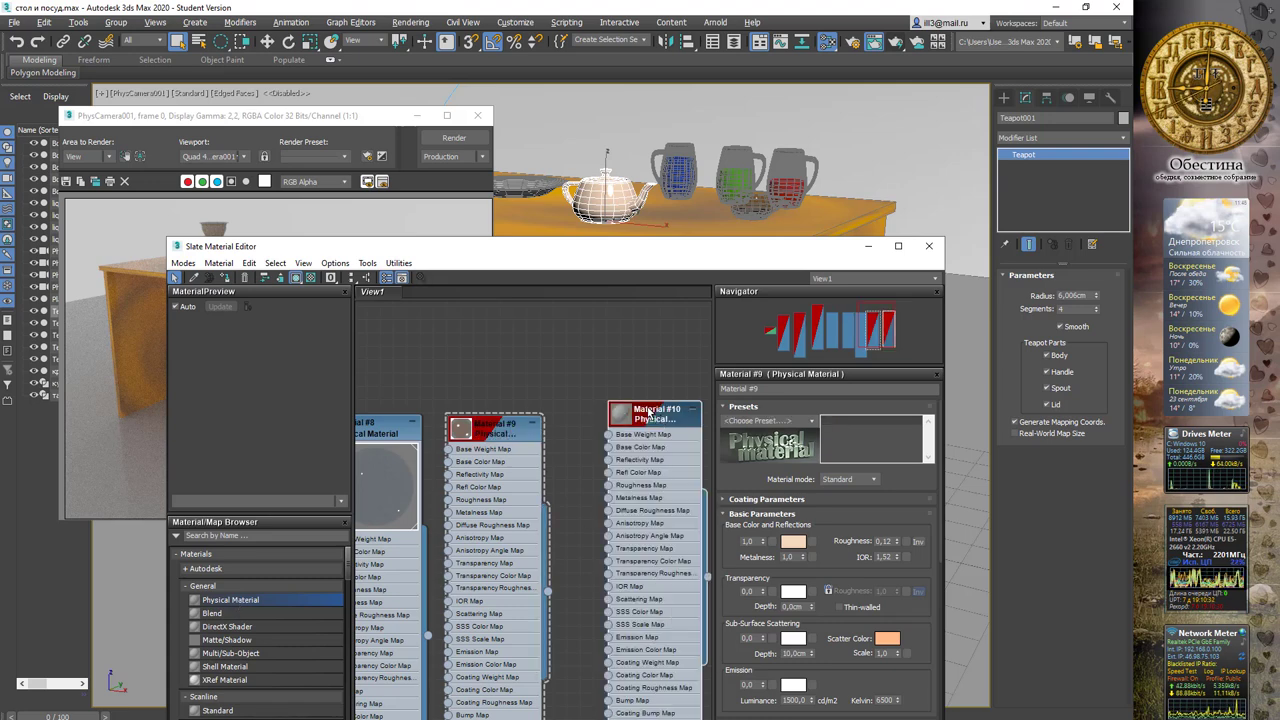
pyautogui.doubleClick(650, 415)
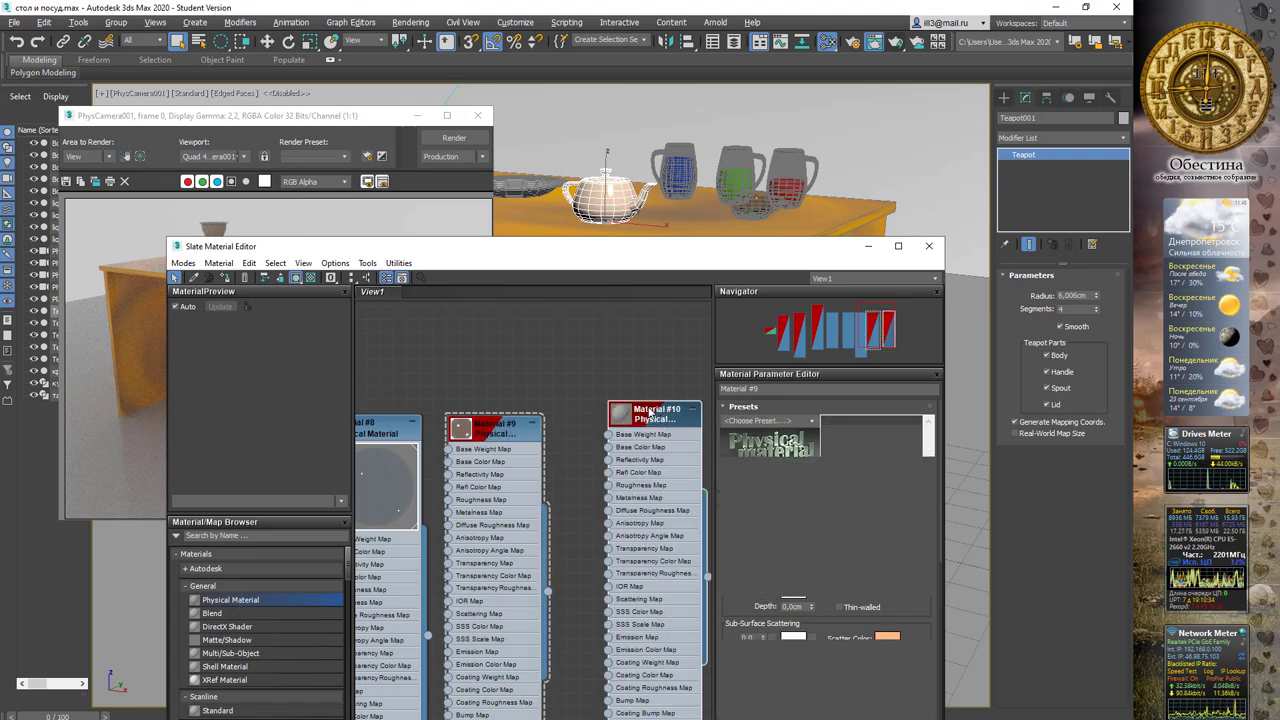
pyautogui.click(813, 424)
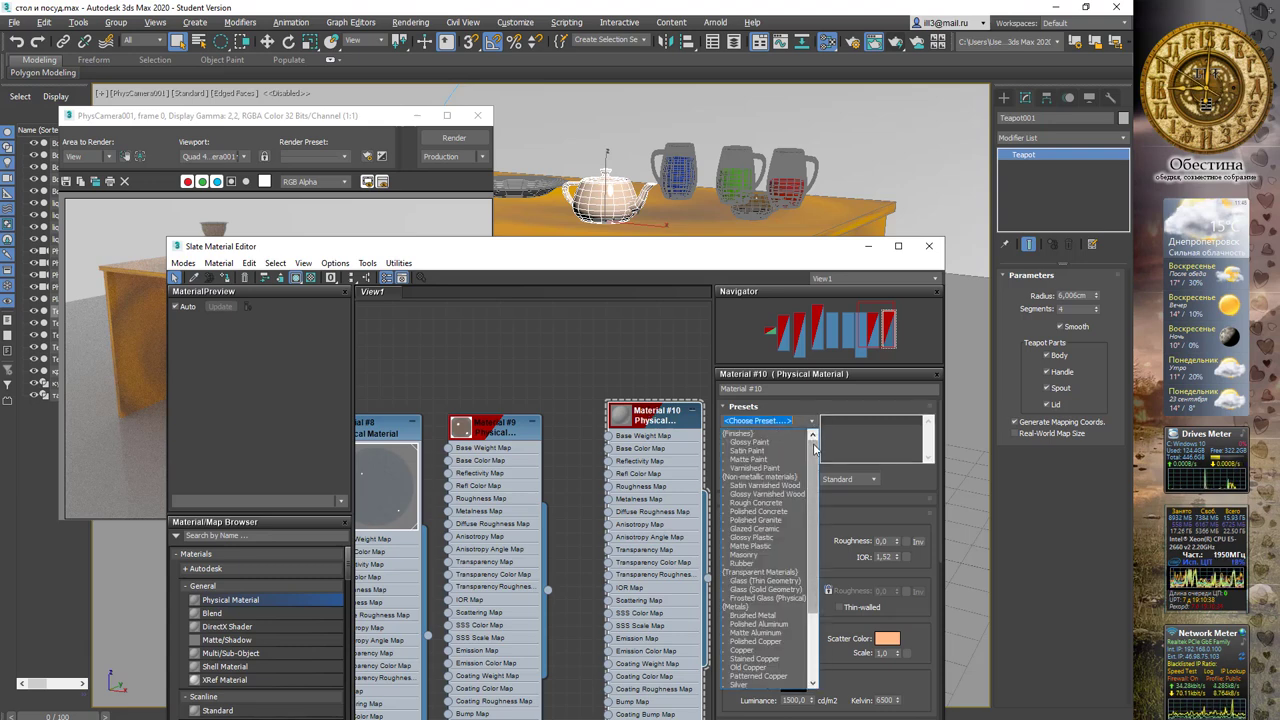
pyautogui.click(771, 530)
# Assign Material #10 to the plate and render the camera view to check it.
pyautogui.click(535, 190)
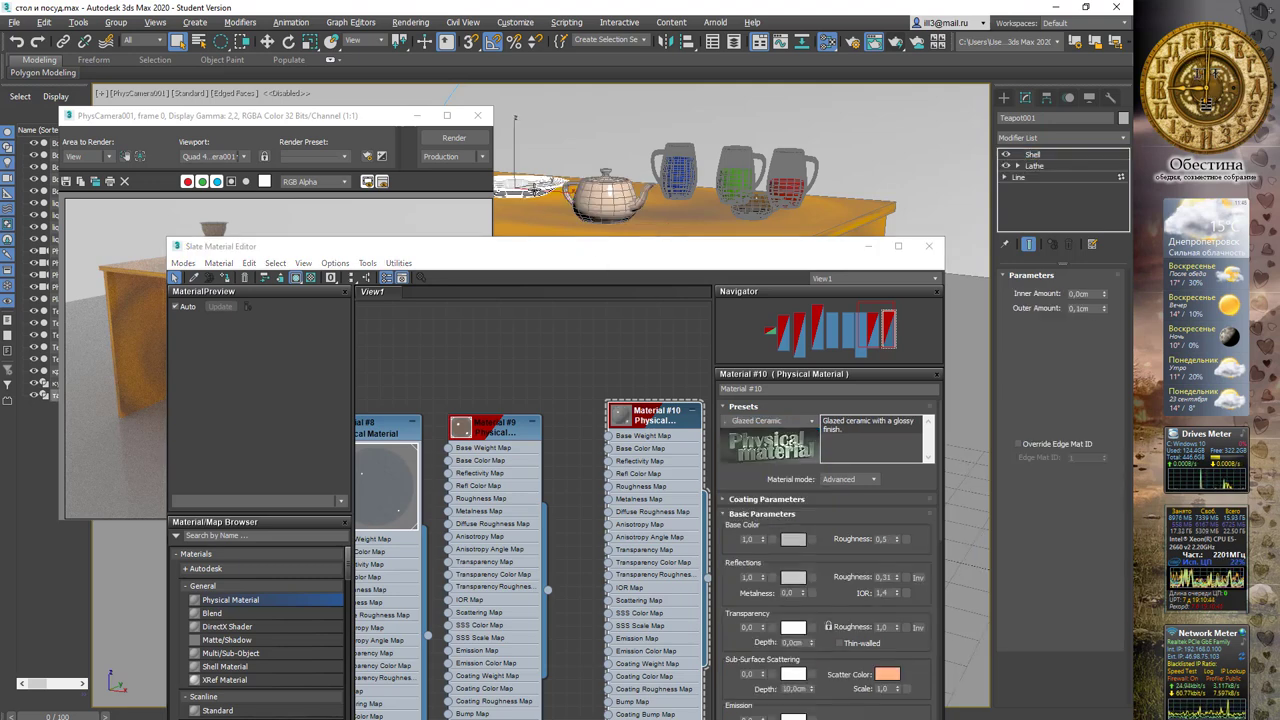
pyautogui.rightClick(662, 418)
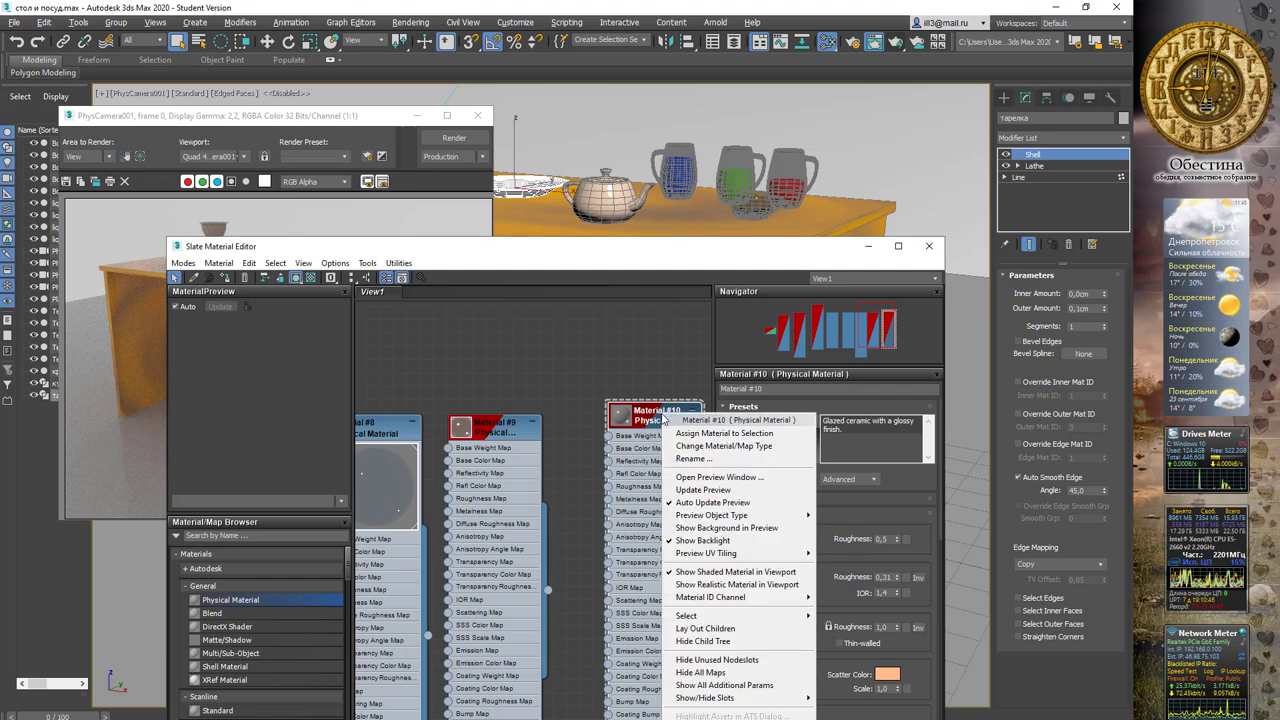
pyautogui.click(697, 434)
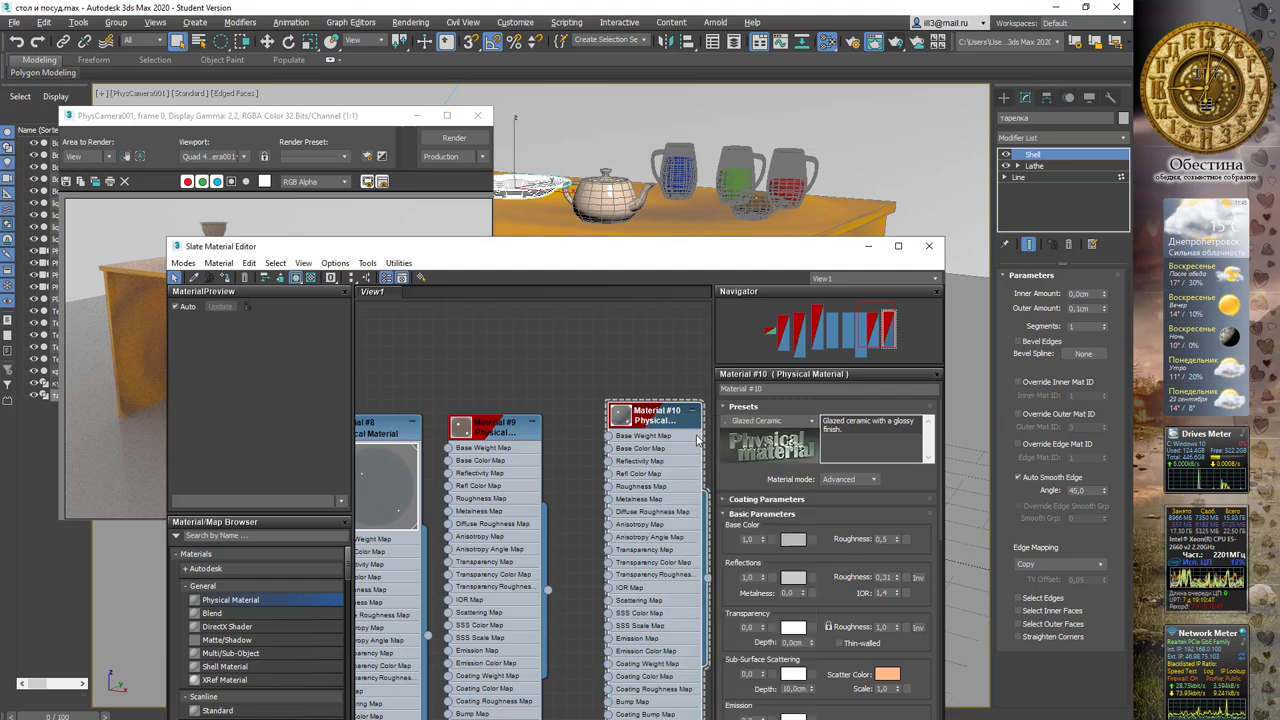
pyautogui.click(450, 137)
pyautogui.click(448, 137)
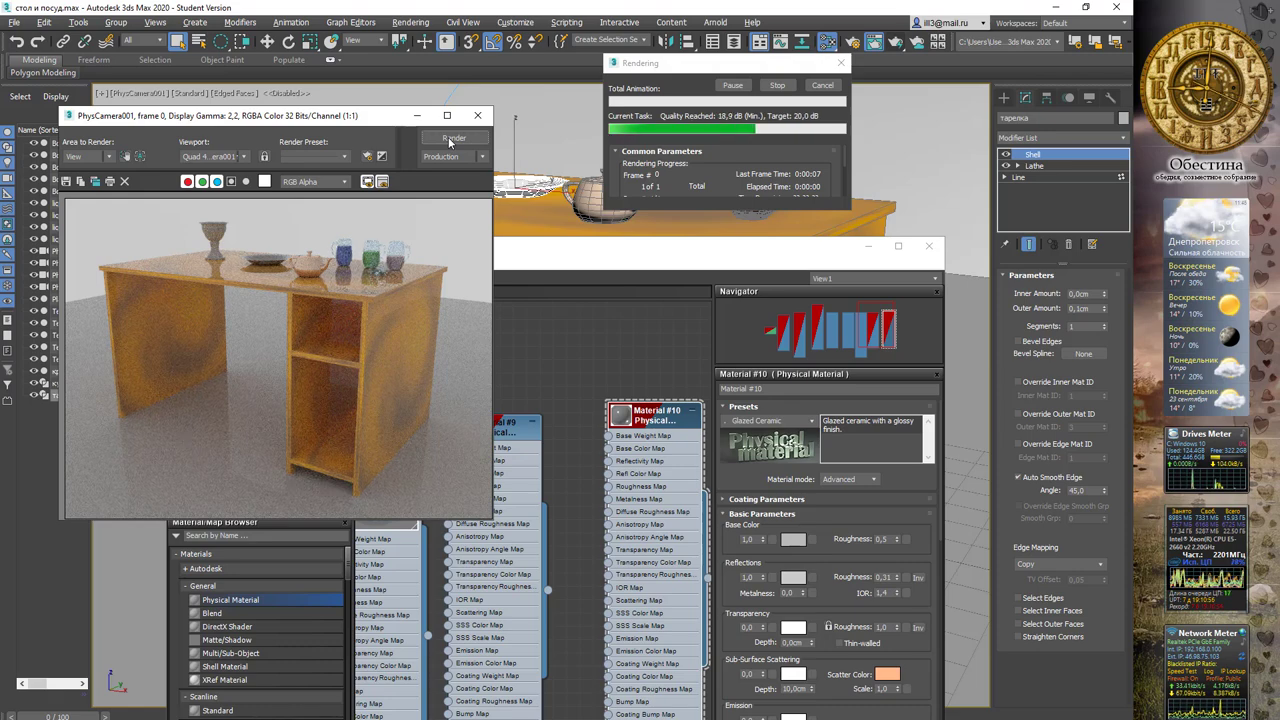
pyautogui.click(812, 422)
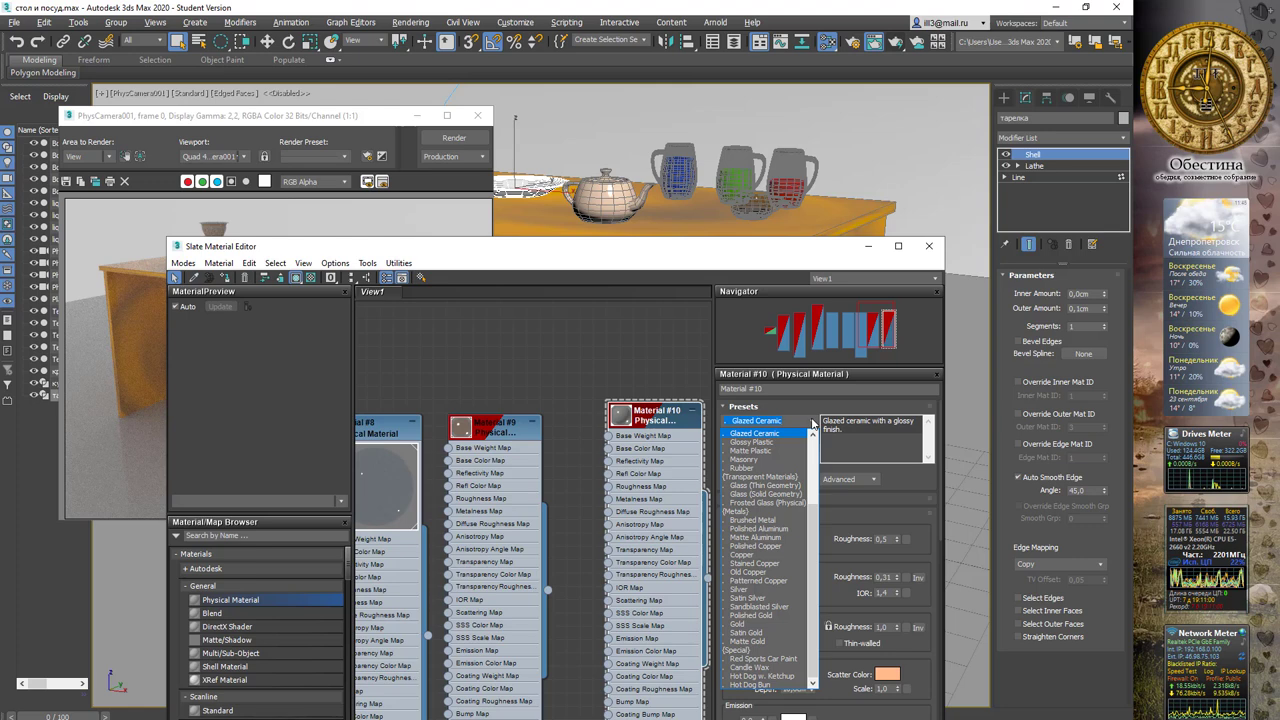
pyautogui.click(813, 437)
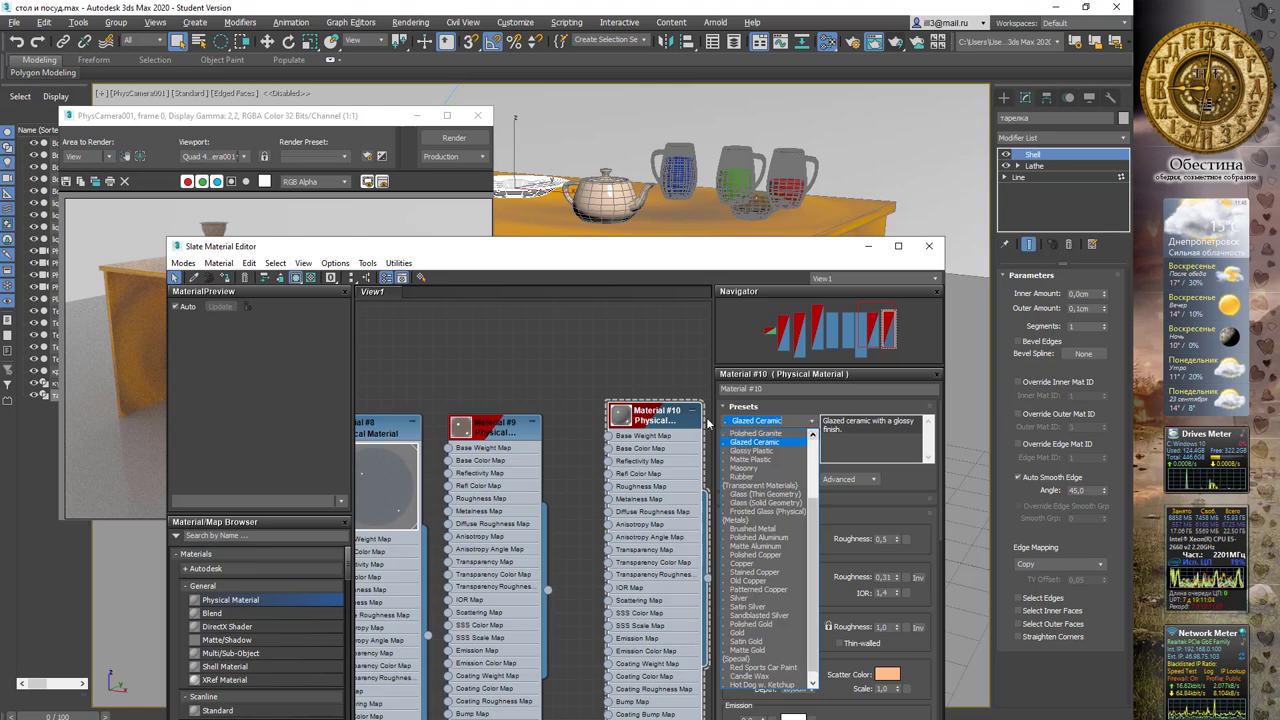
pyautogui.click(625, 377)
pyautogui.moveTo(625, 377); pyautogui.dragTo(484, 384, button='middle')
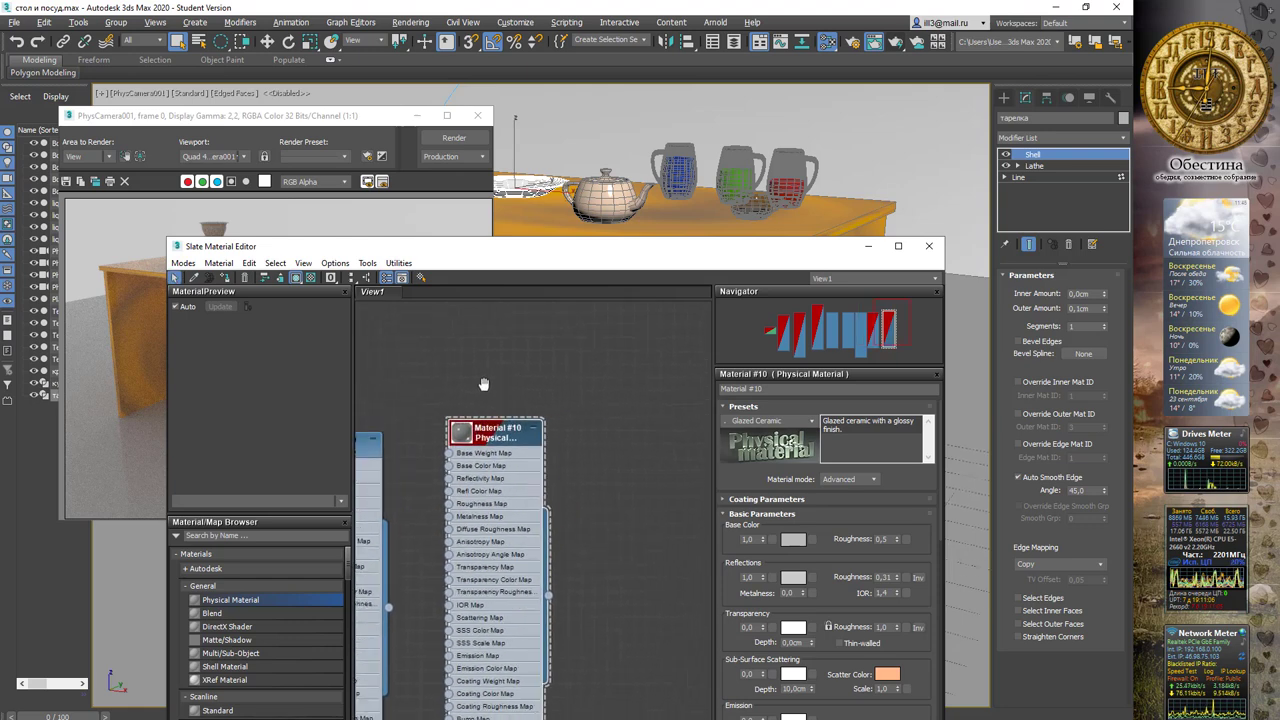
# Add Physical Material #11 with the Matte Gold preset, replacing an initial Satin Gold.
pyautogui.moveTo(229, 600); pyautogui.dragTo(468, 496)
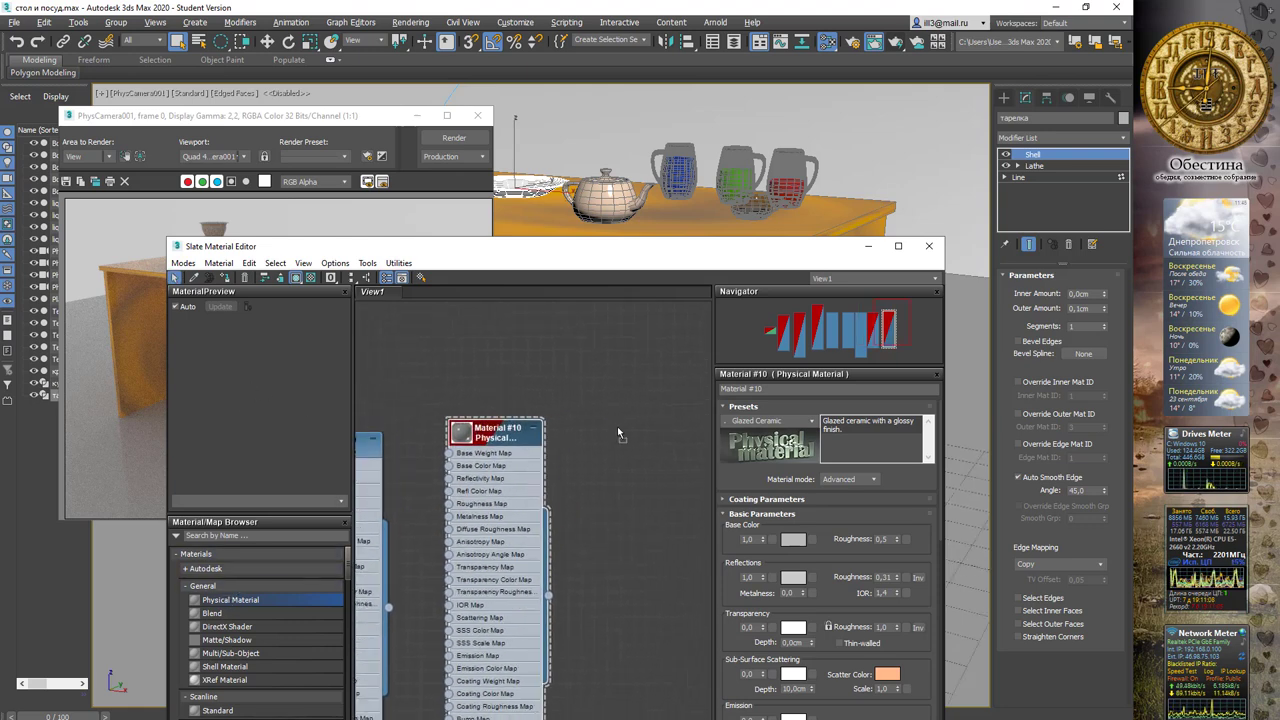
pyautogui.moveTo(618, 433); pyautogui.dragTo(648, 379)
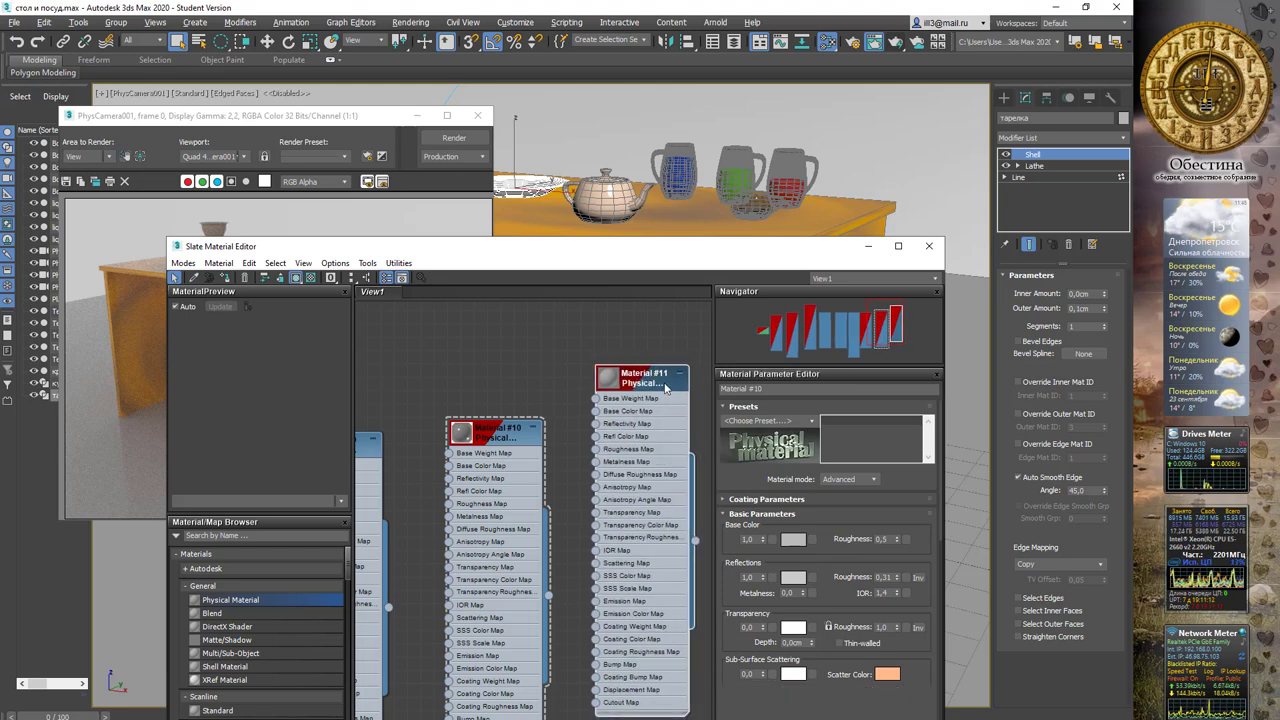
pyautogui.doubleClick(665, 388)
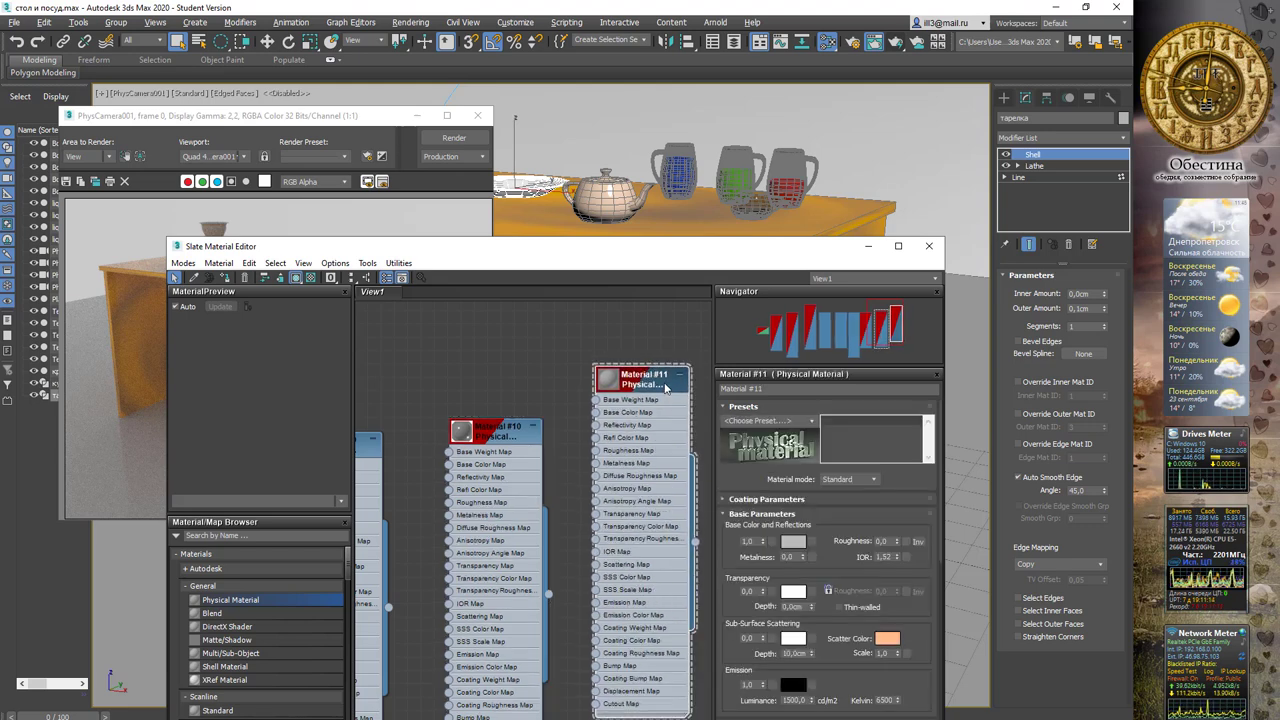
pyautogui.click(811, 421)
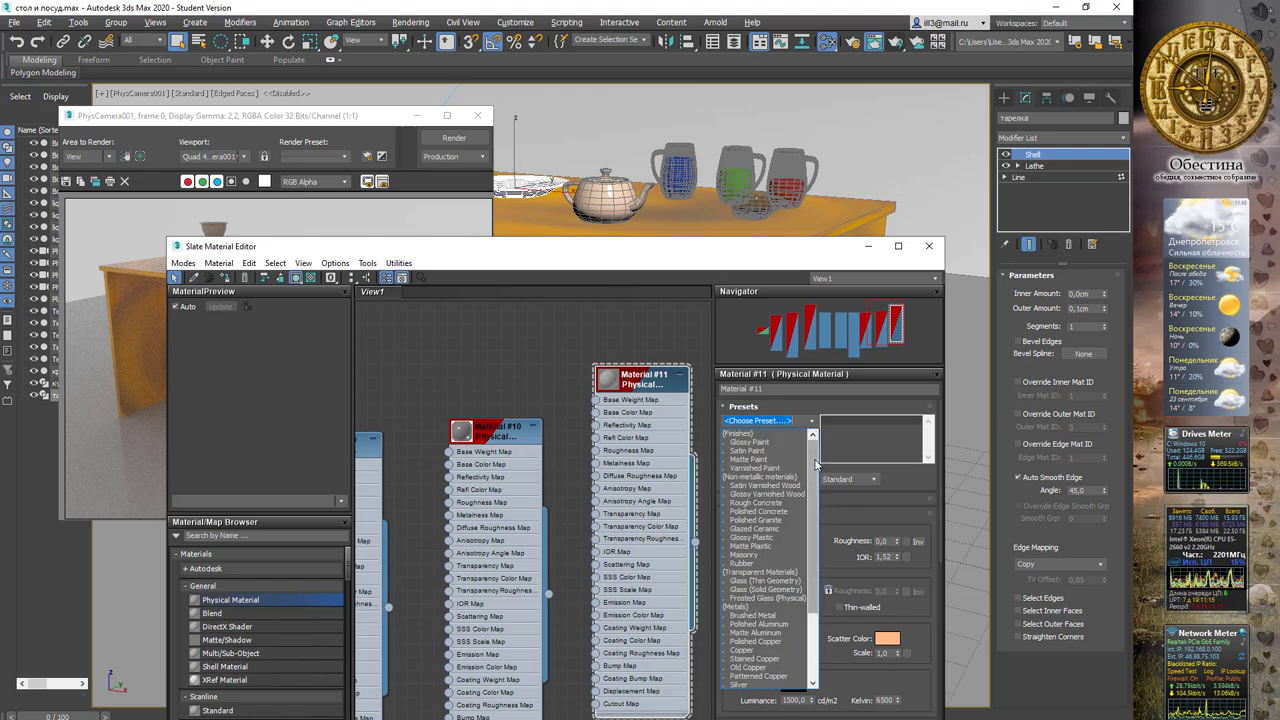
pyautogui.scroll(-1, 816, 467)
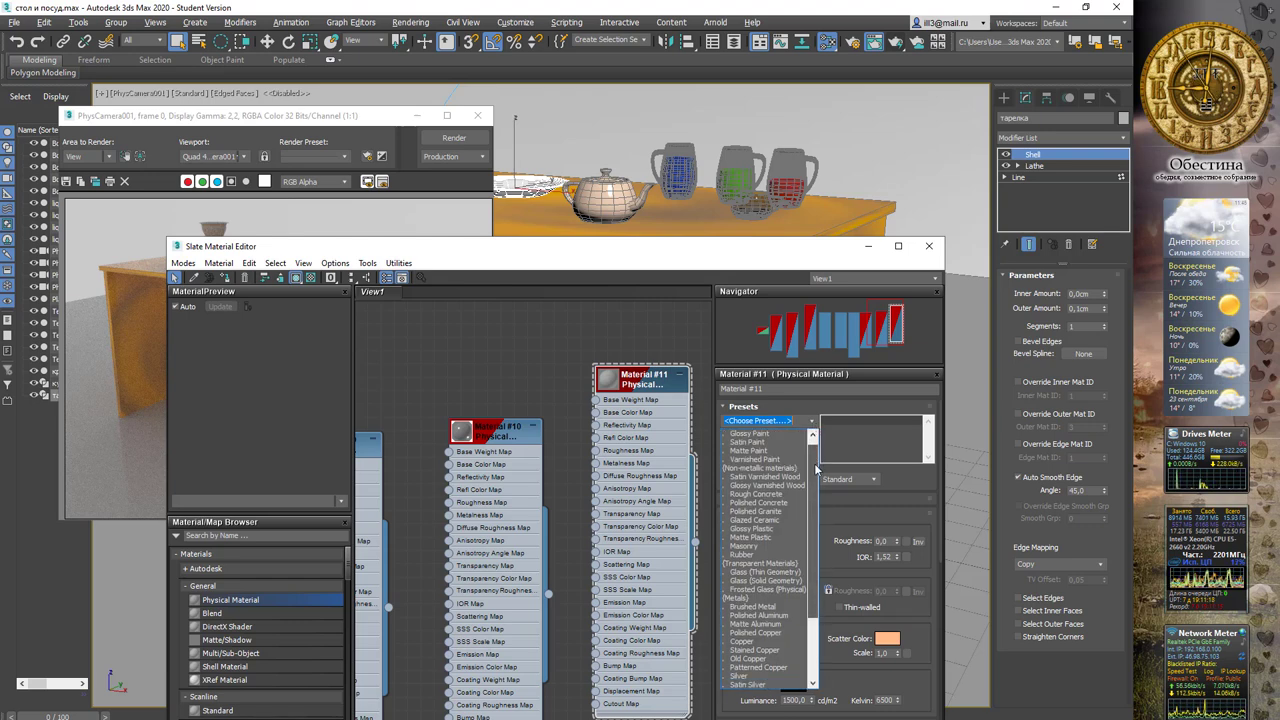
pyautogui.scroll(-4, 816, 467)
pyautogui.scroll(-2, 814, 505)
pyautogui.scroll(-2, 814, 507)
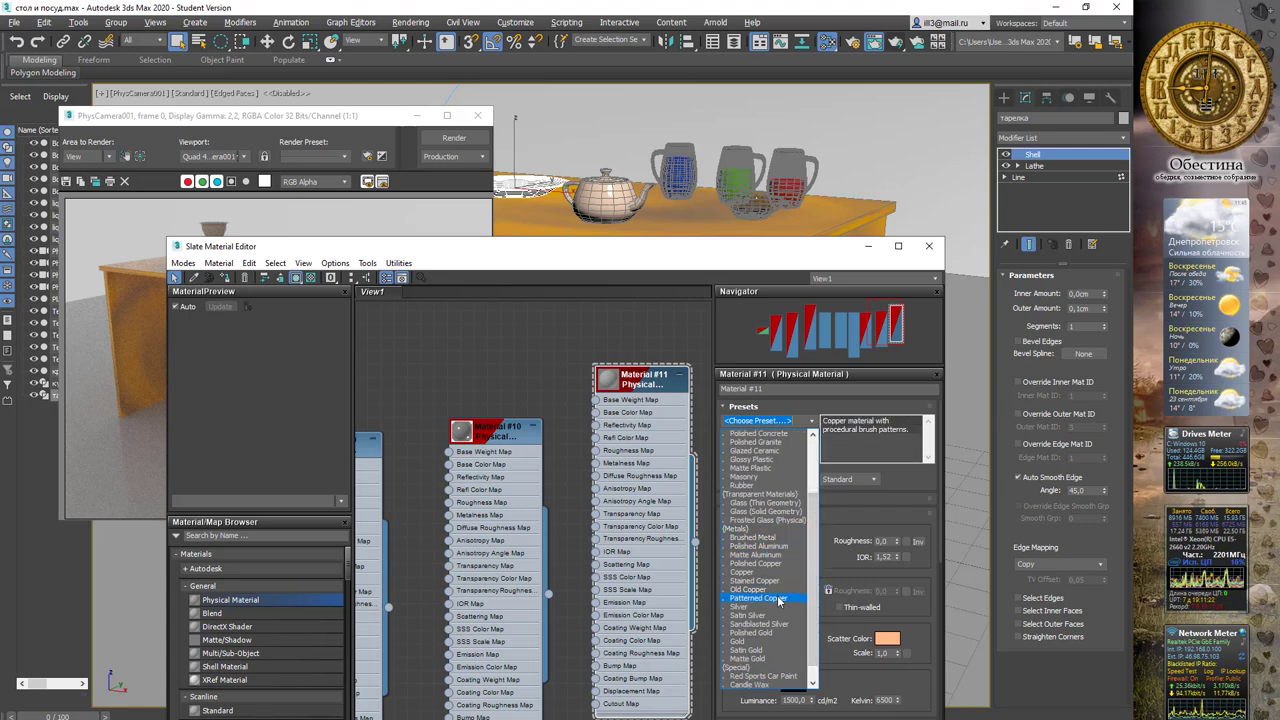
pyautogui.click(760, 651)
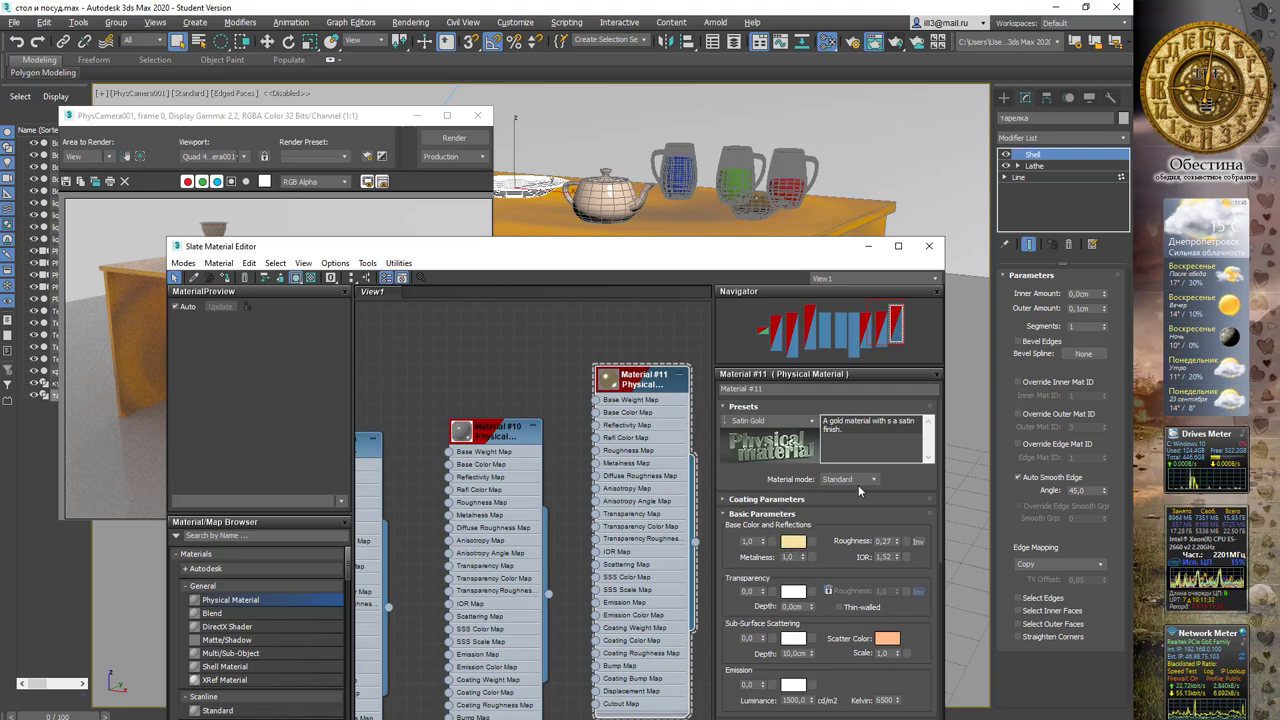
pyautogui.click(812, 421)
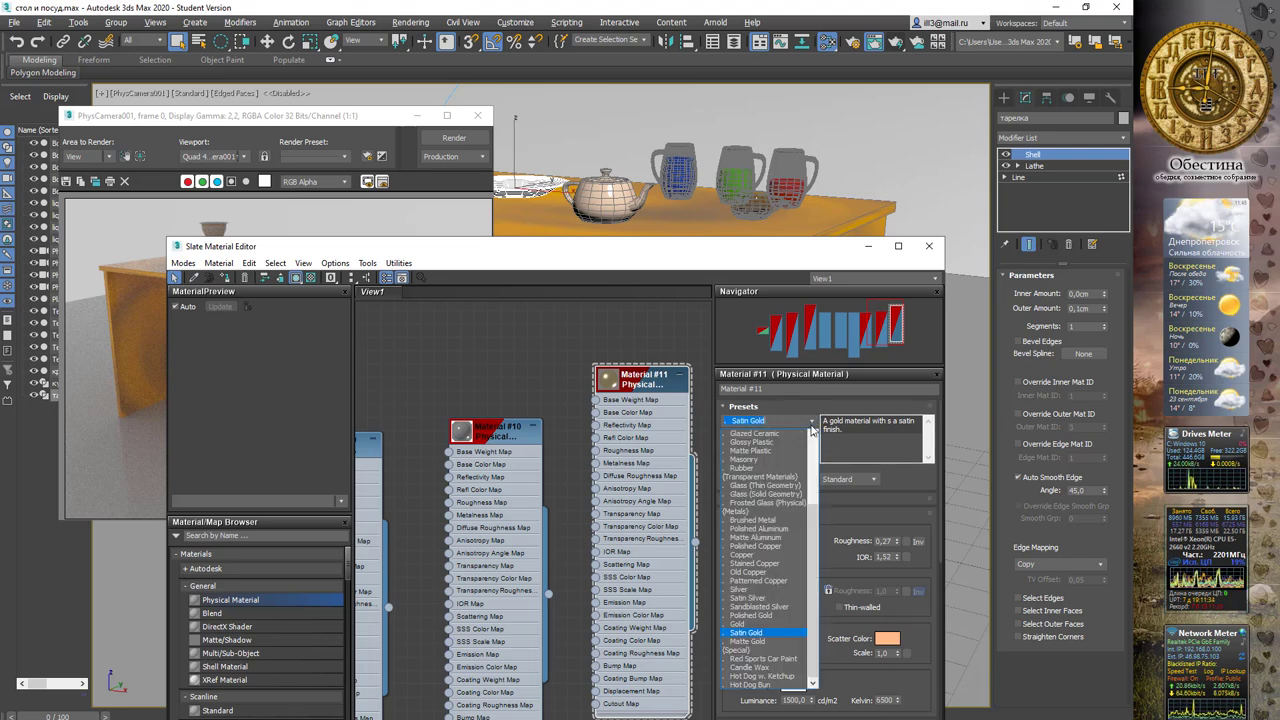
pyautogui.click(764, 641)
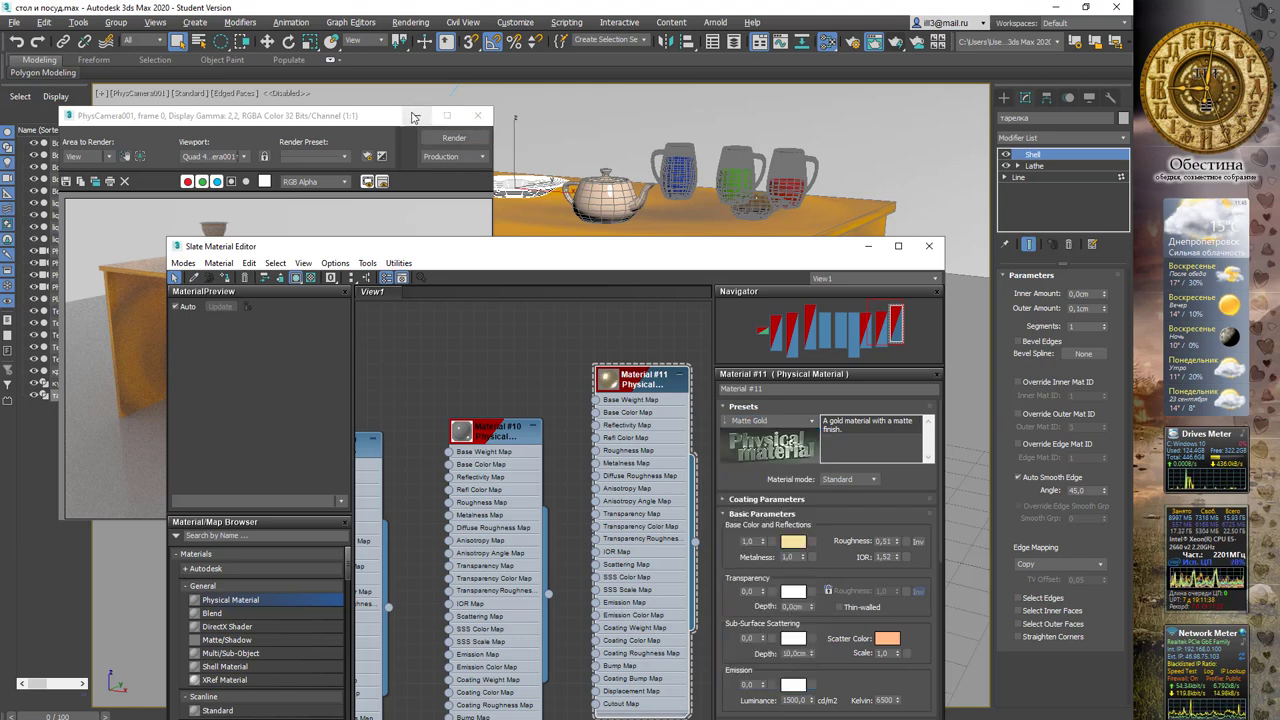
# Assign Material #11 to the goblet, render it, then close the render and minimize the editor.
pyautogui.click(474, 116)
pyautogui.click(398, 130)
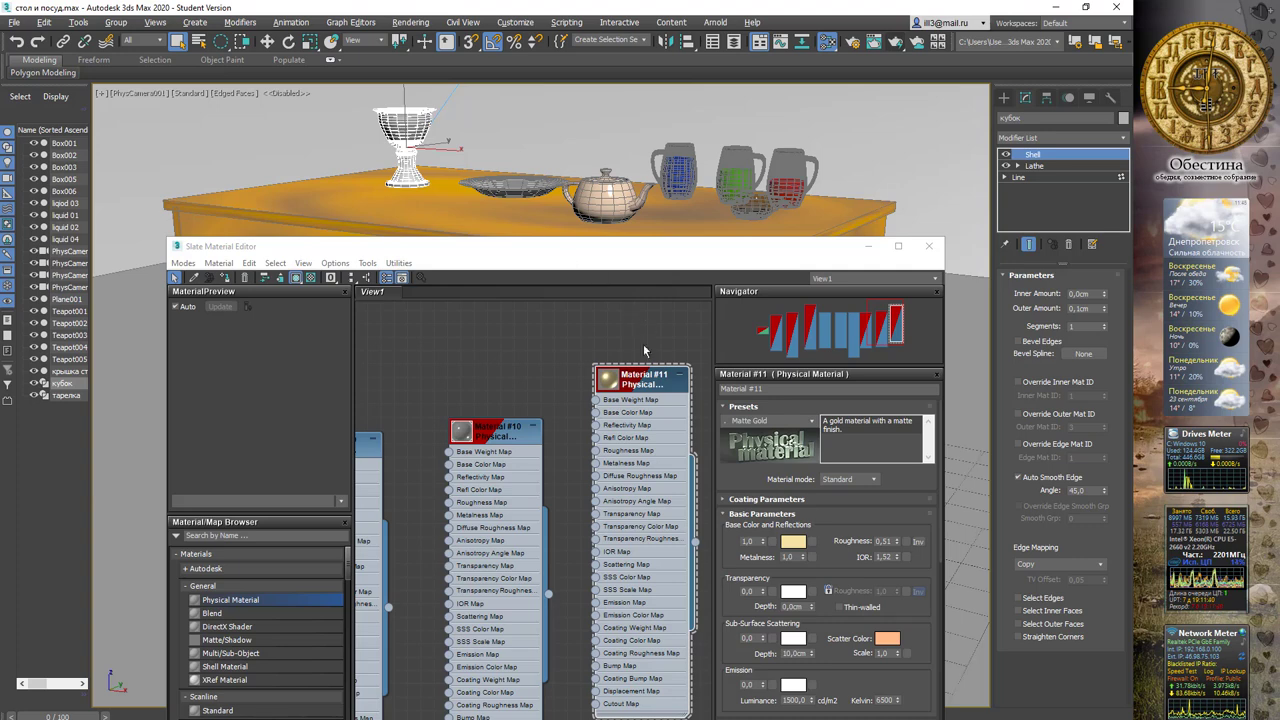
pyautogui.rightClick(640, 377)
pyautogui.click(681, 408)
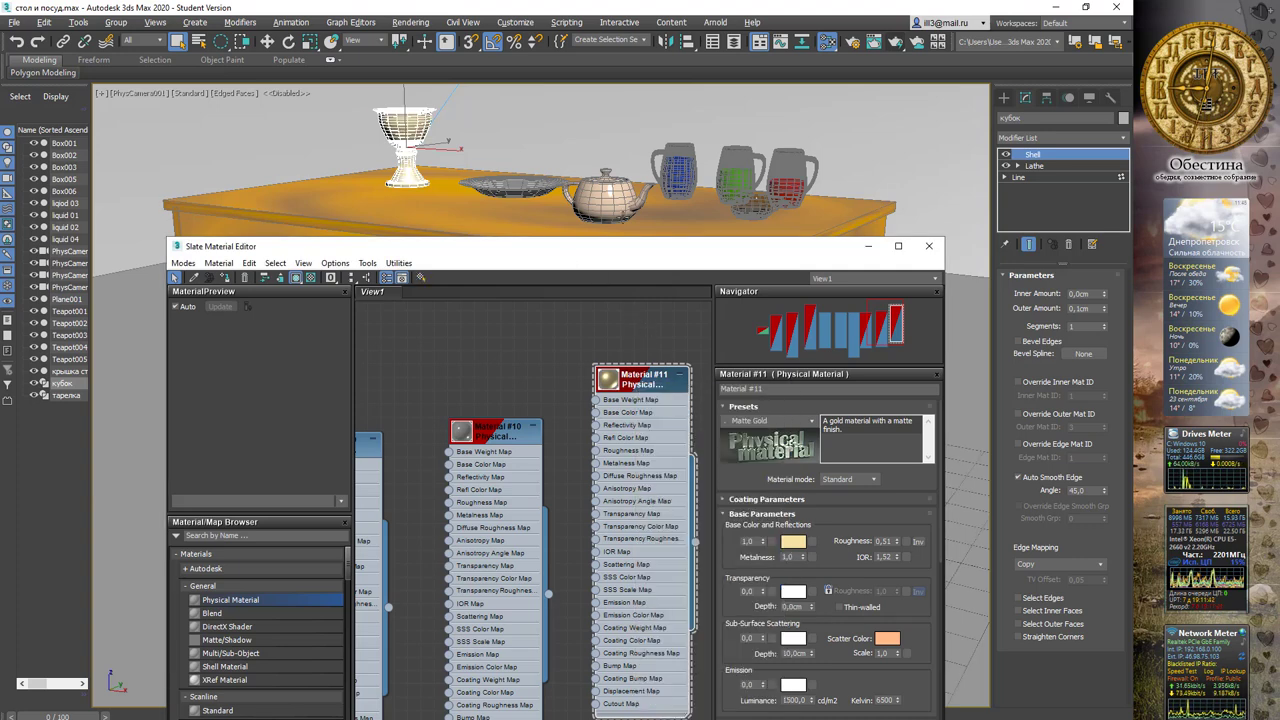
pyautogui.click(897, 43)
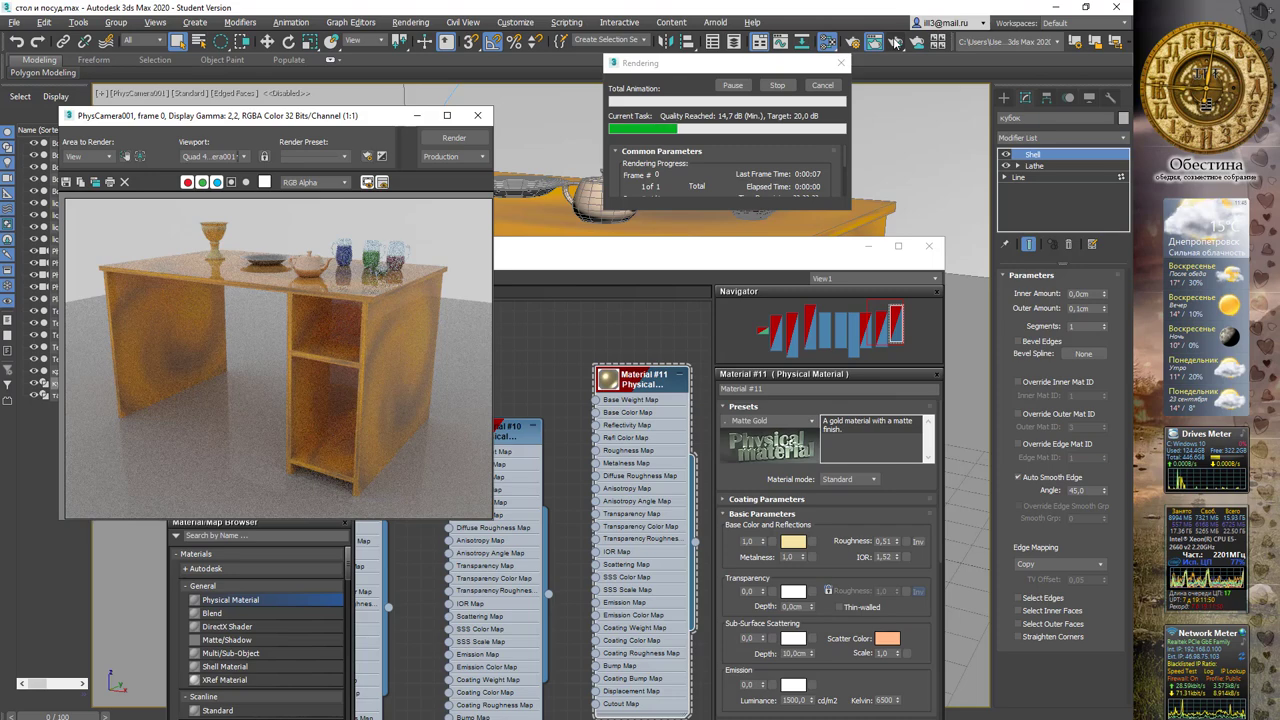
pyautogui.click(479, 117)
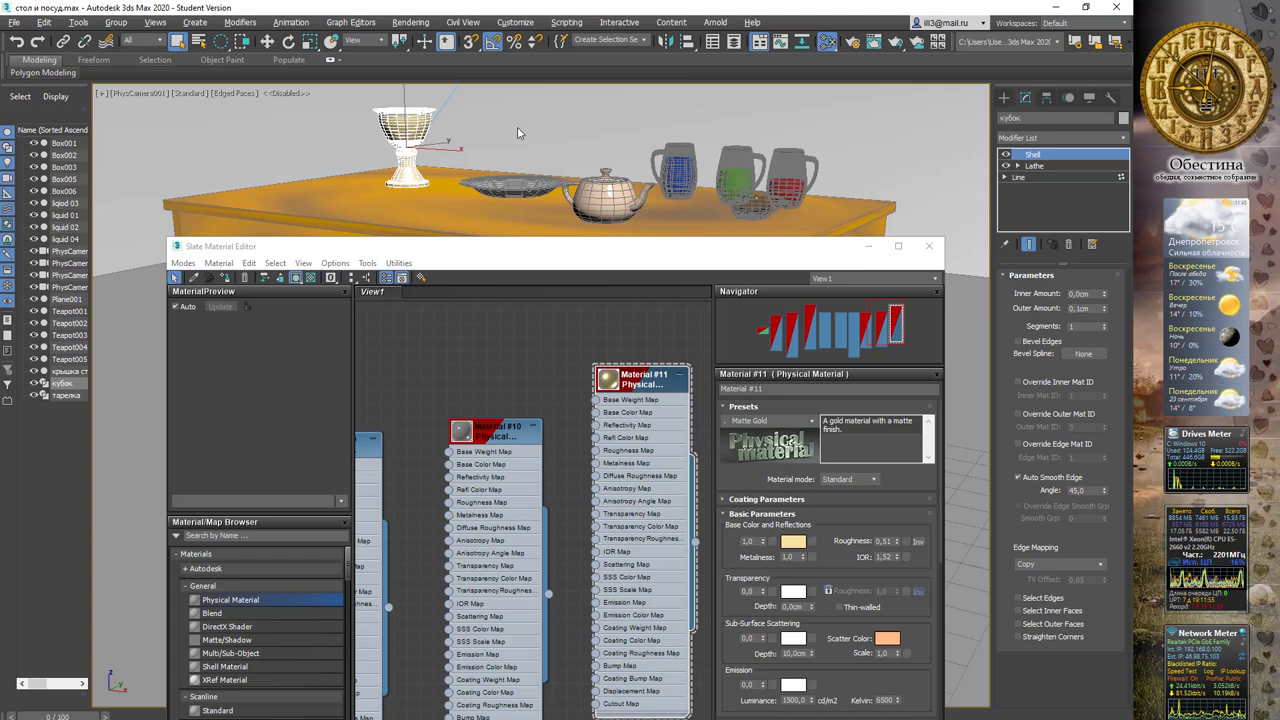
pyautogui.click(870, 248)
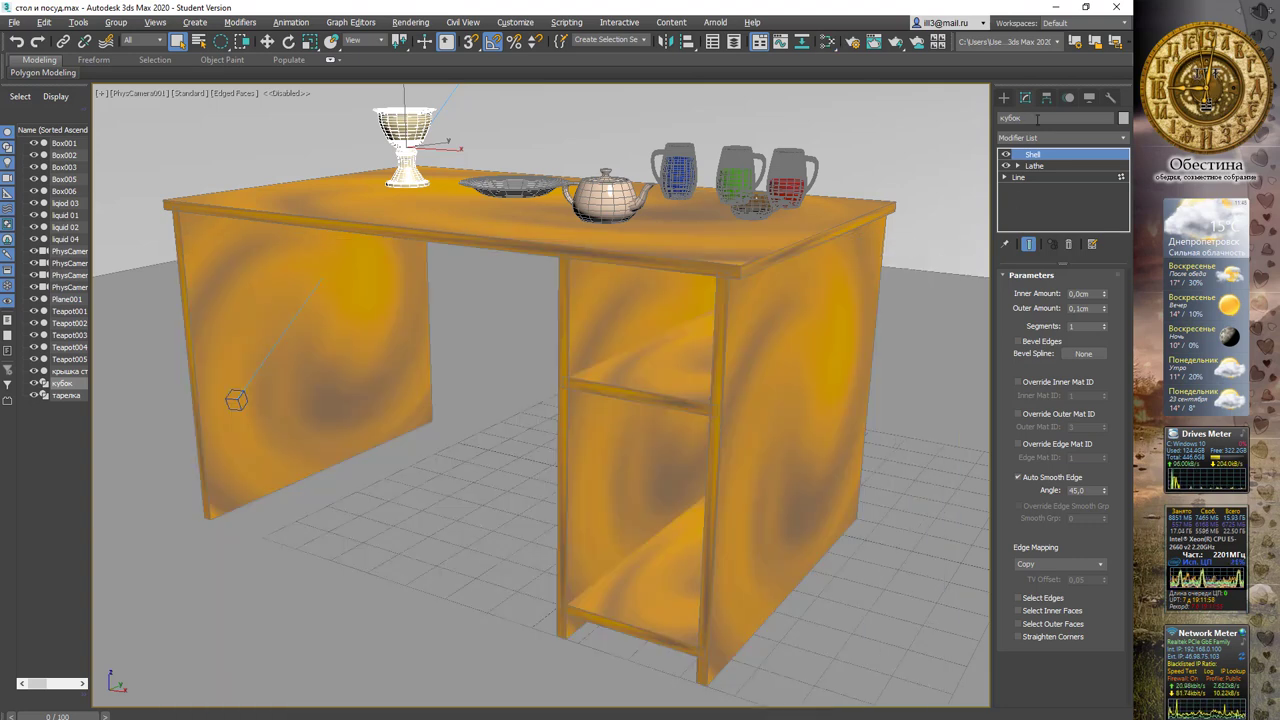
# Create a TextPlus caption 'Виконав ст.гр.132' with the student's name on a second line.
pyautogui.click(1004, 97)
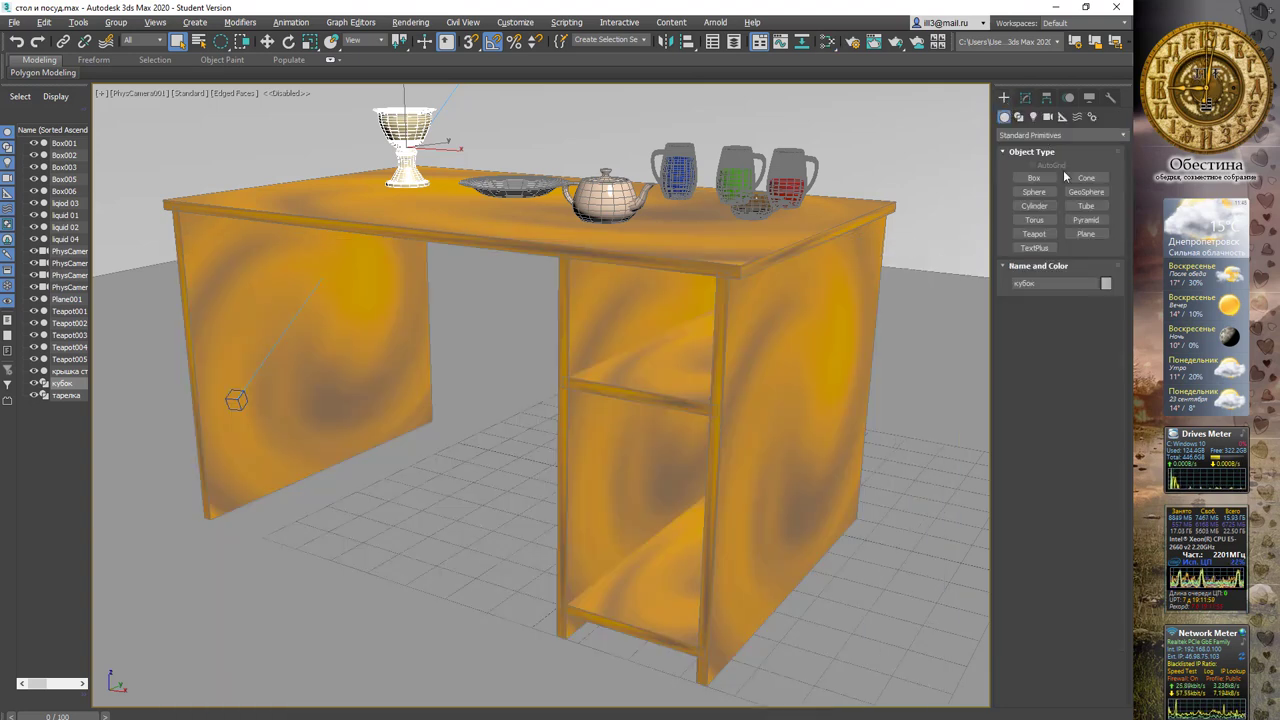
pyautogui.click(1041, 248)
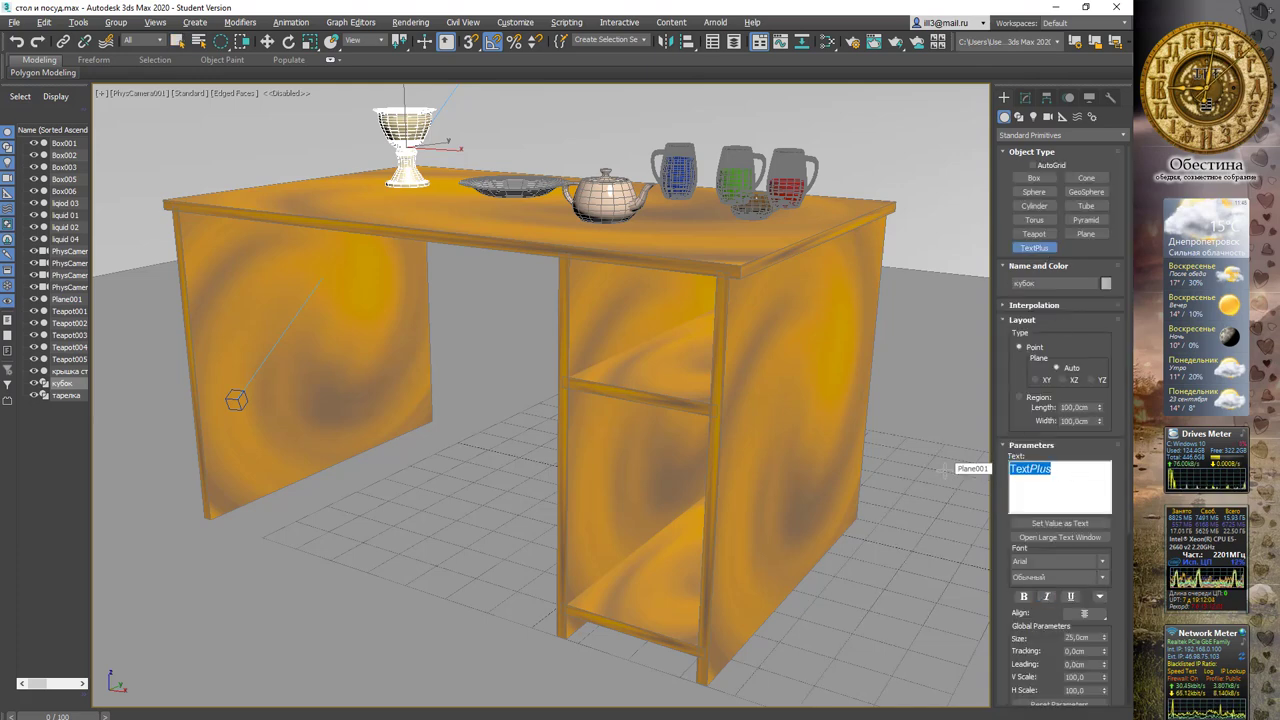
pyautogui.write('Викон')
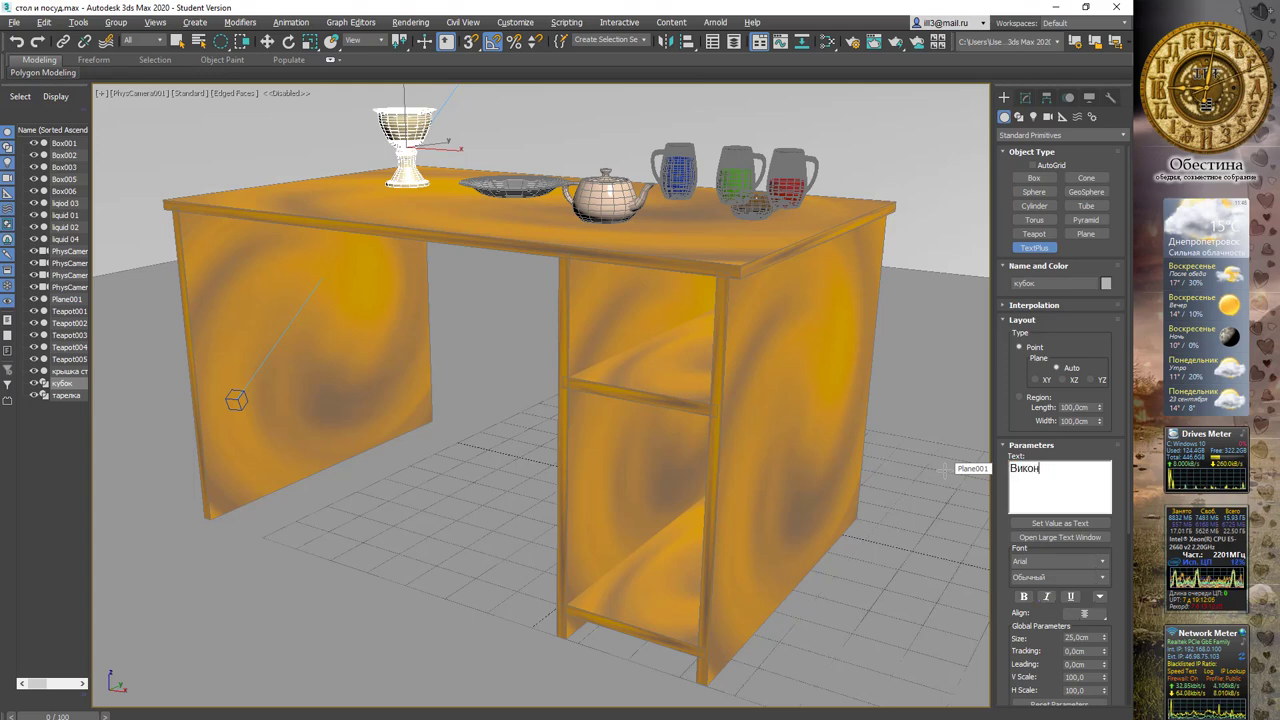
pyautogui.write('ав ст.г')
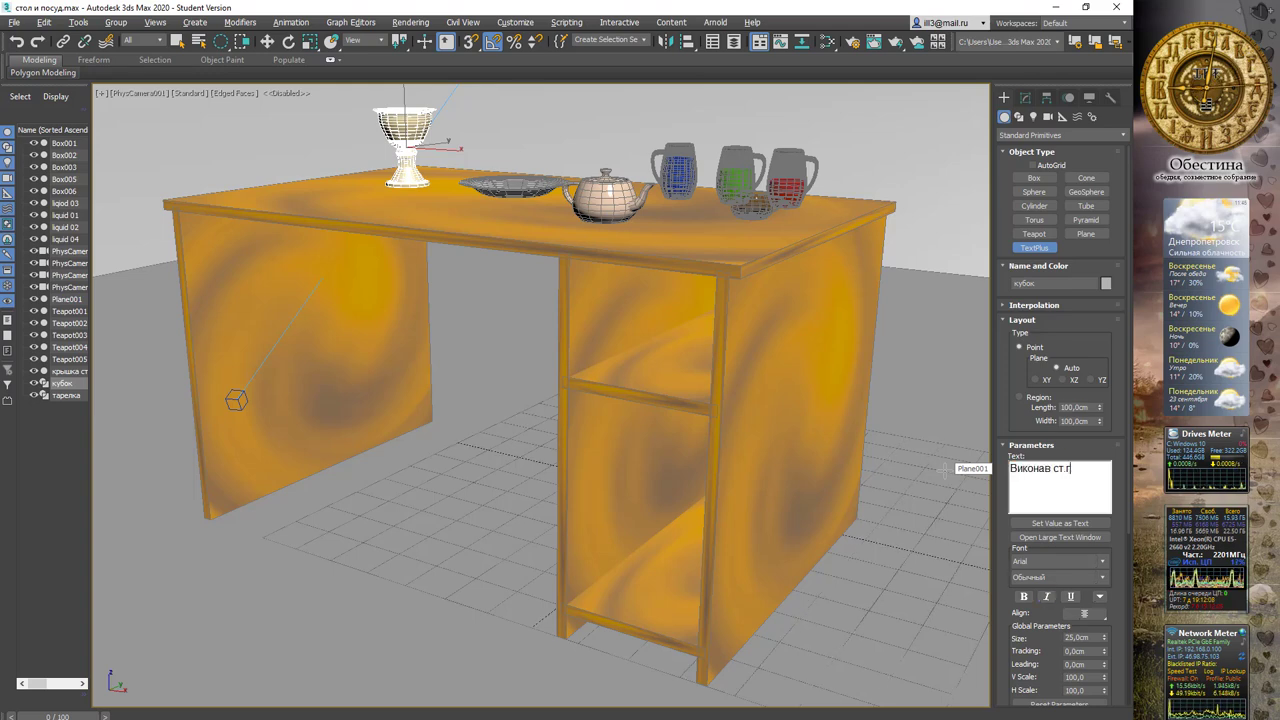
pyautogui.write('р.132')
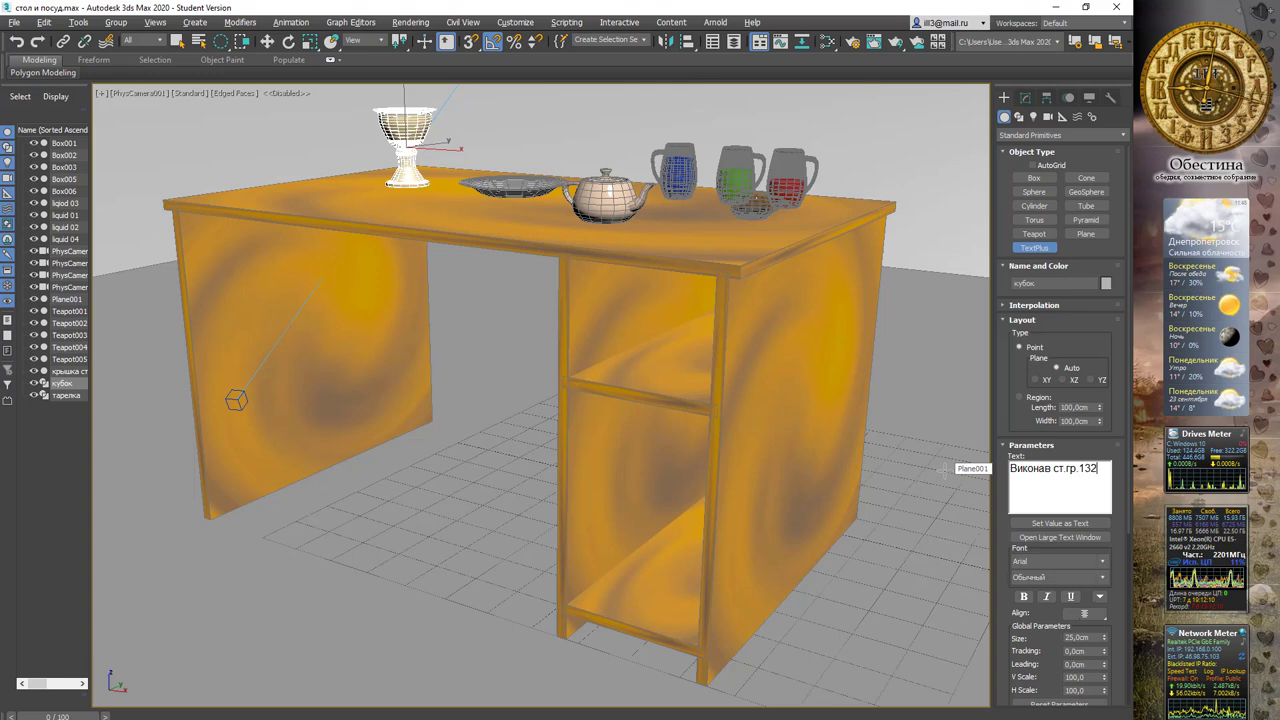
pyautogui.press('Return')
pyautogui.write('Іванов І')
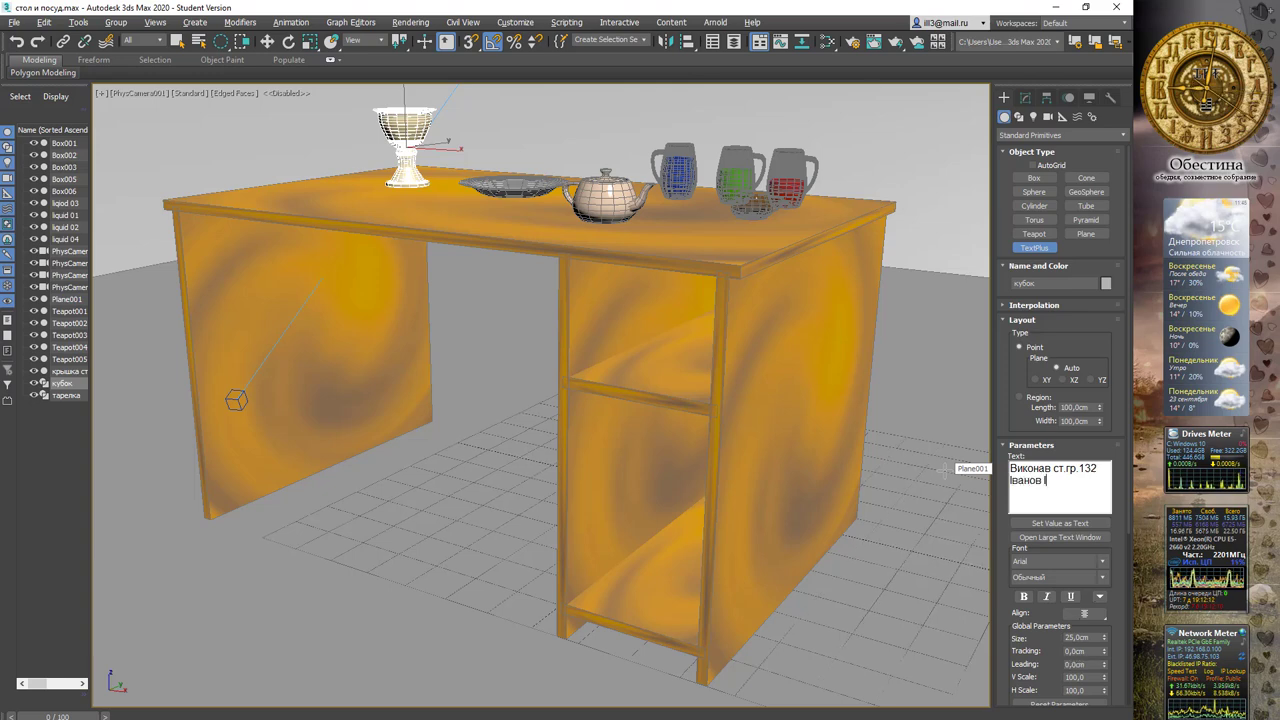
pyautogui.write('ван')
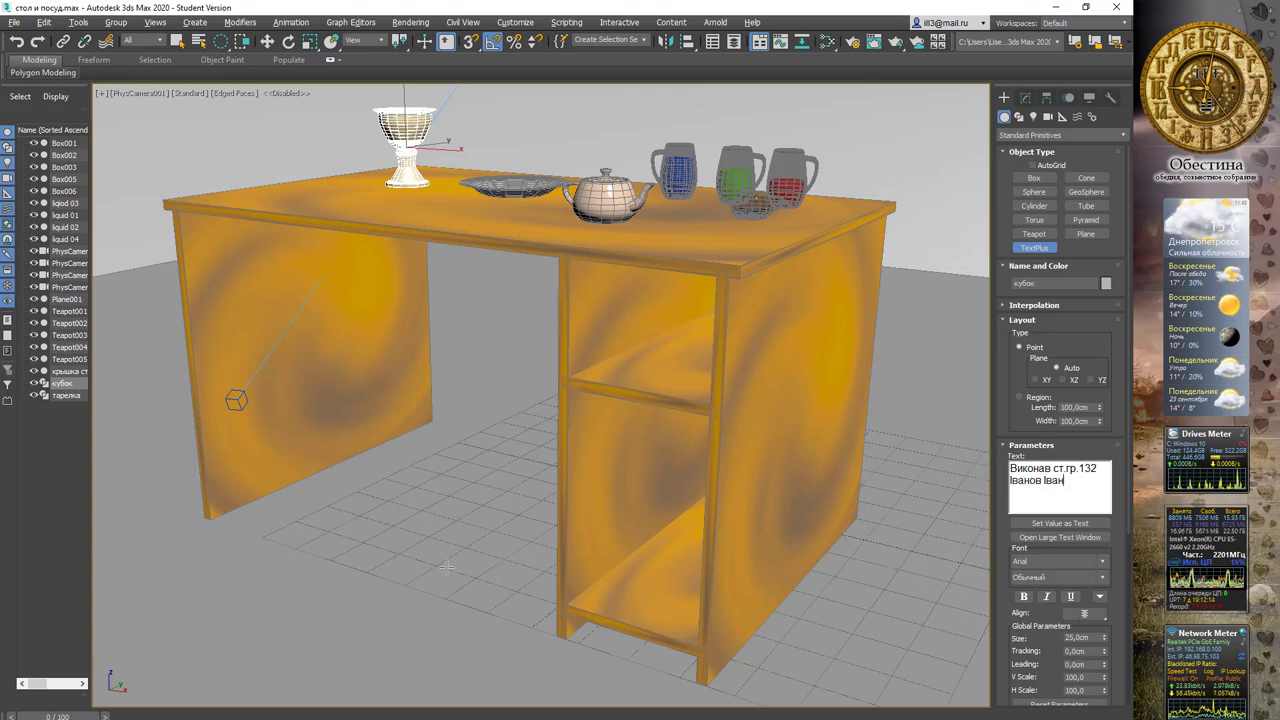
pyautogui.click(361, 598)
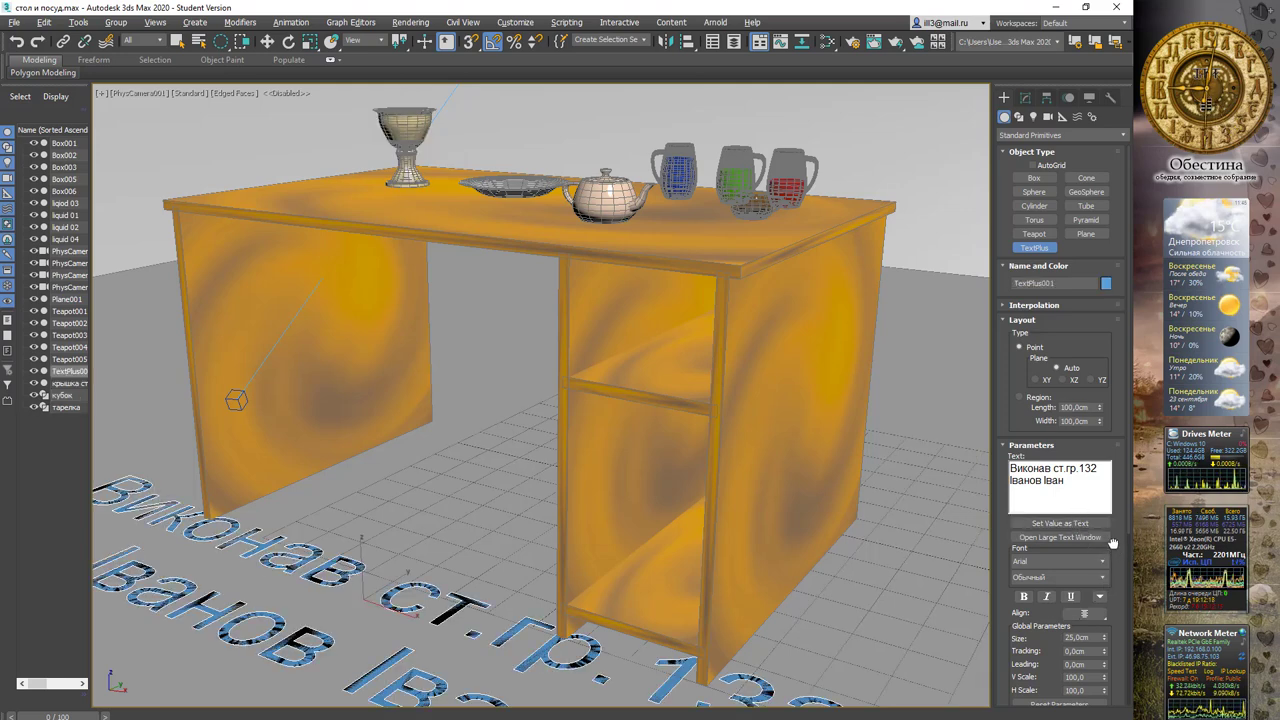
# Shrink the TextPlus caption to 12.5 cm and give its letters extruded depth.
pyautogui.moveTo(1112, 542); pyautogui.dragTo(1097, 395)
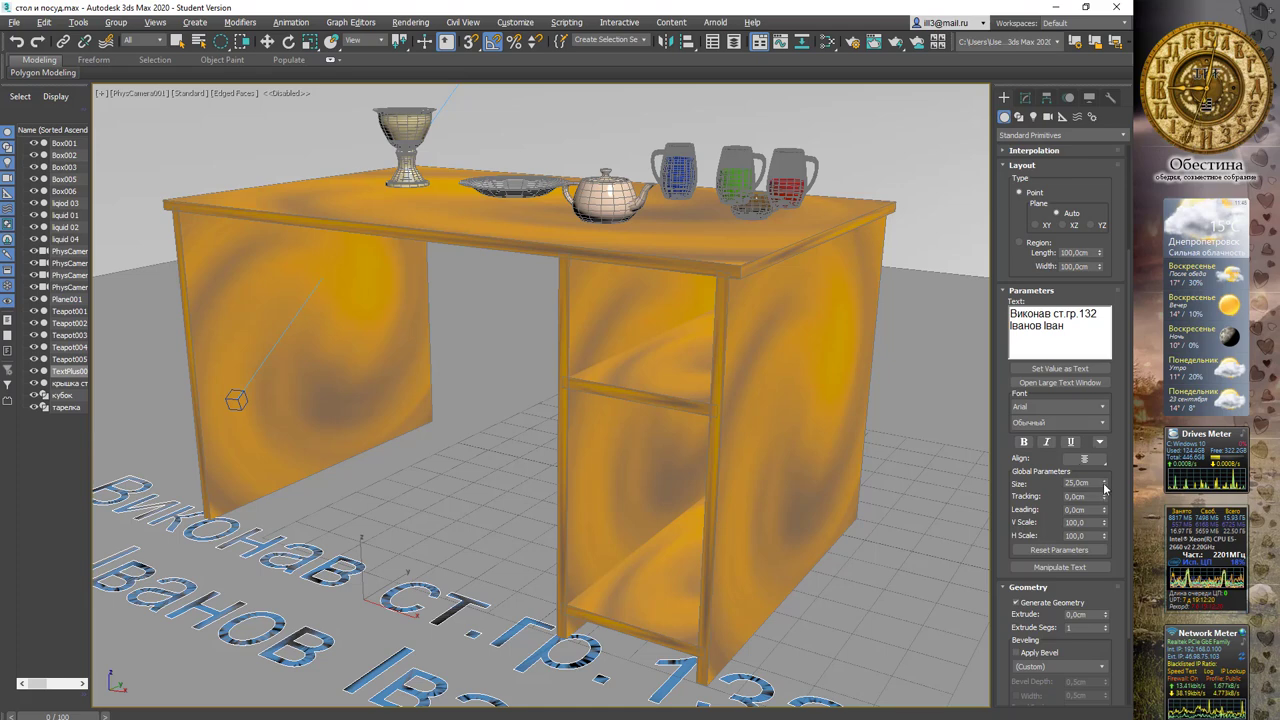
pyautogui.moveTo(1104, 484); pyautogui.dragTo(1104, 516)
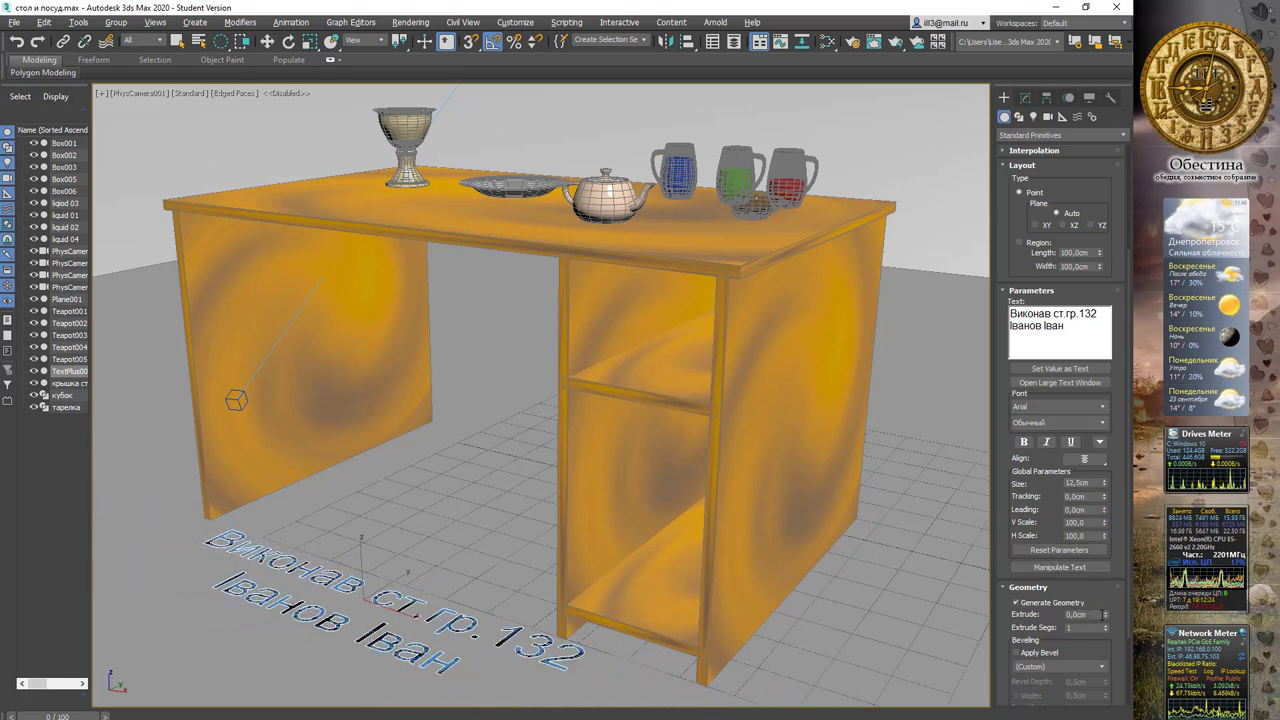
pyautogui.moveTo(1105, 614); pyautogui.dragTo(1114, 500)
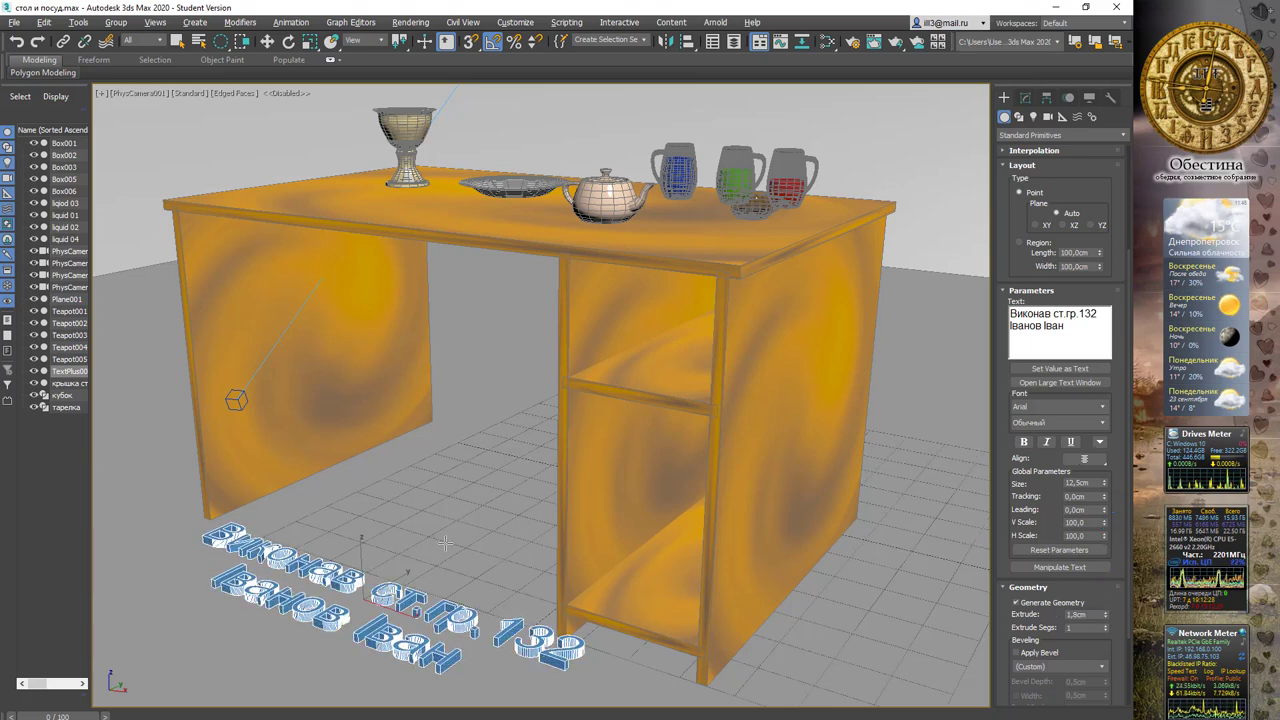
# Rotate the caption 50° on X to stand it upright, then raise it in front of the table.
pyautogui.press('e')
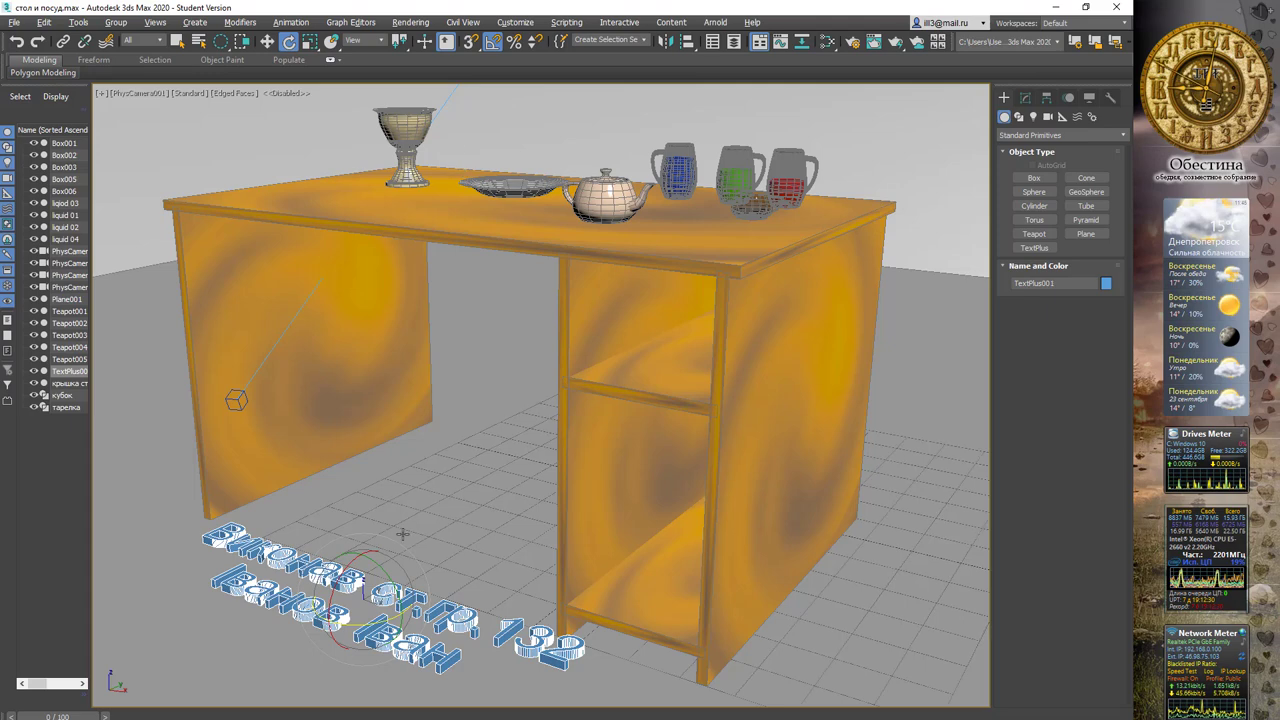
pyautogui.moveTo(355, 564)
pyautogui.mouseDown()
pyautogui.moveTo(321, 604)
pyautogui.moveTo(325, 592)
pyautogui.mouseUp()
pyautogui.press('w')
pyautogui.moveTo(360, 551); pyautogui.dragTo(356, 496)
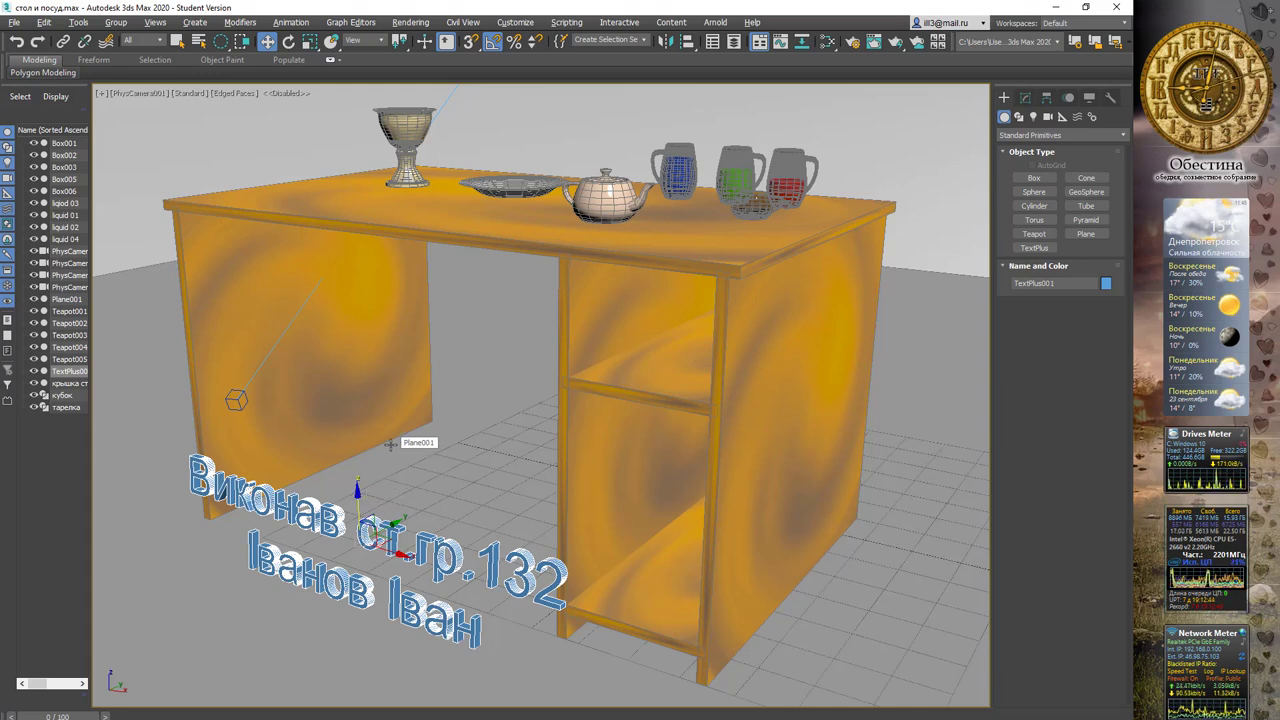
# Assign the red Material #7 to the caption and render a preview of the table scene.
pyautogui.press('m')
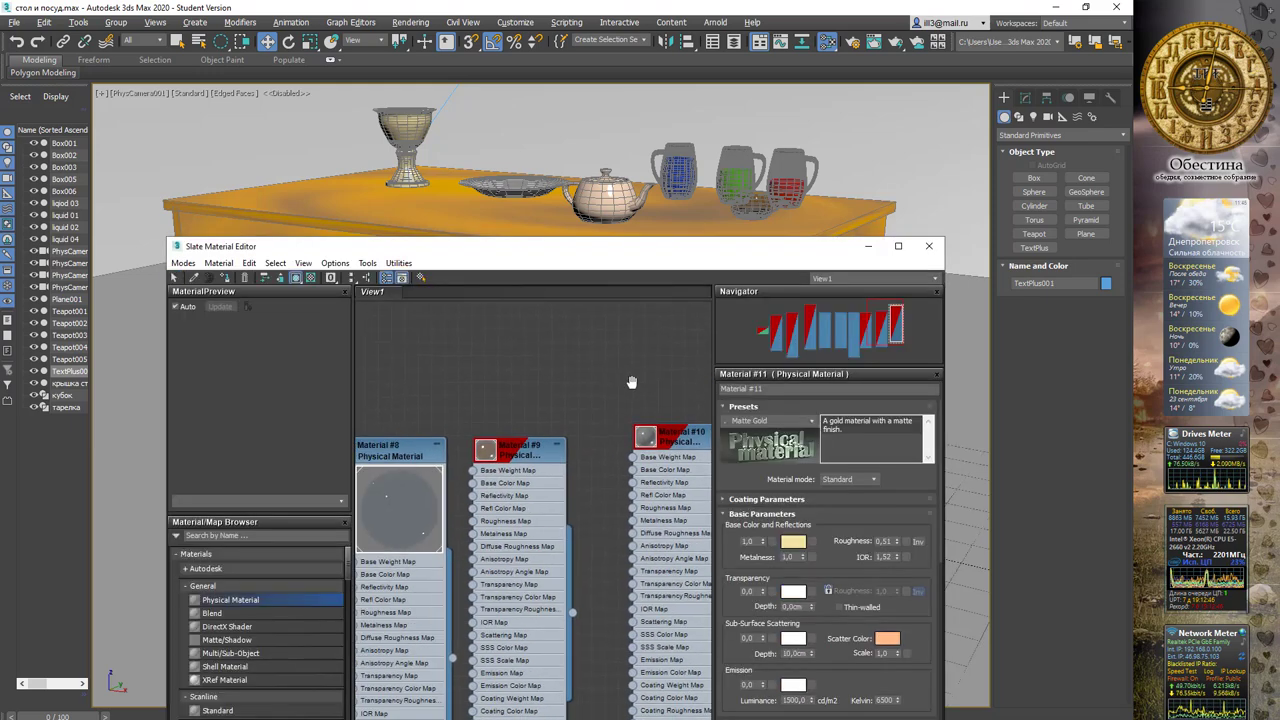
pyautogui.moveTo(481, 383)
pyautogui.mouseDown(button='middle')
pyautogui.moveTo(447, 381)
pyautogui.moveTo(578, 419)
pyautogui.mouseUp(button='middle')
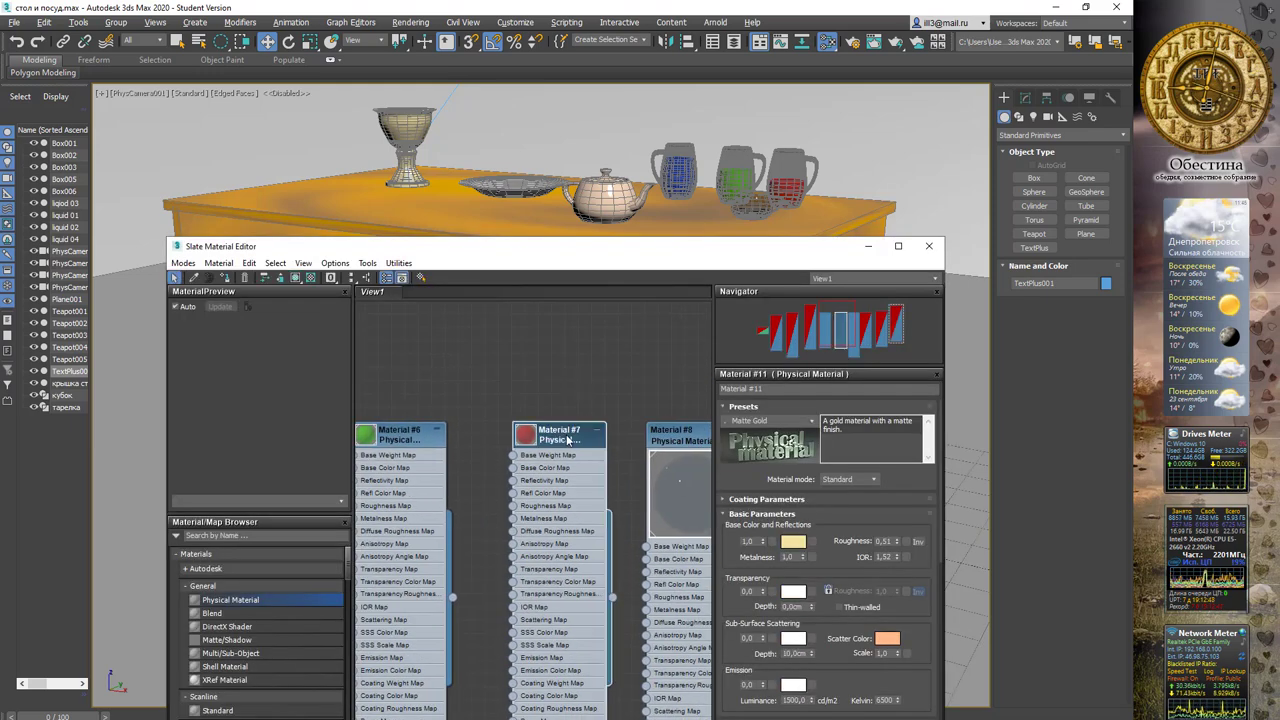
pyautogui.rightClick(567, 440)
pyautogui.click(610, 444)
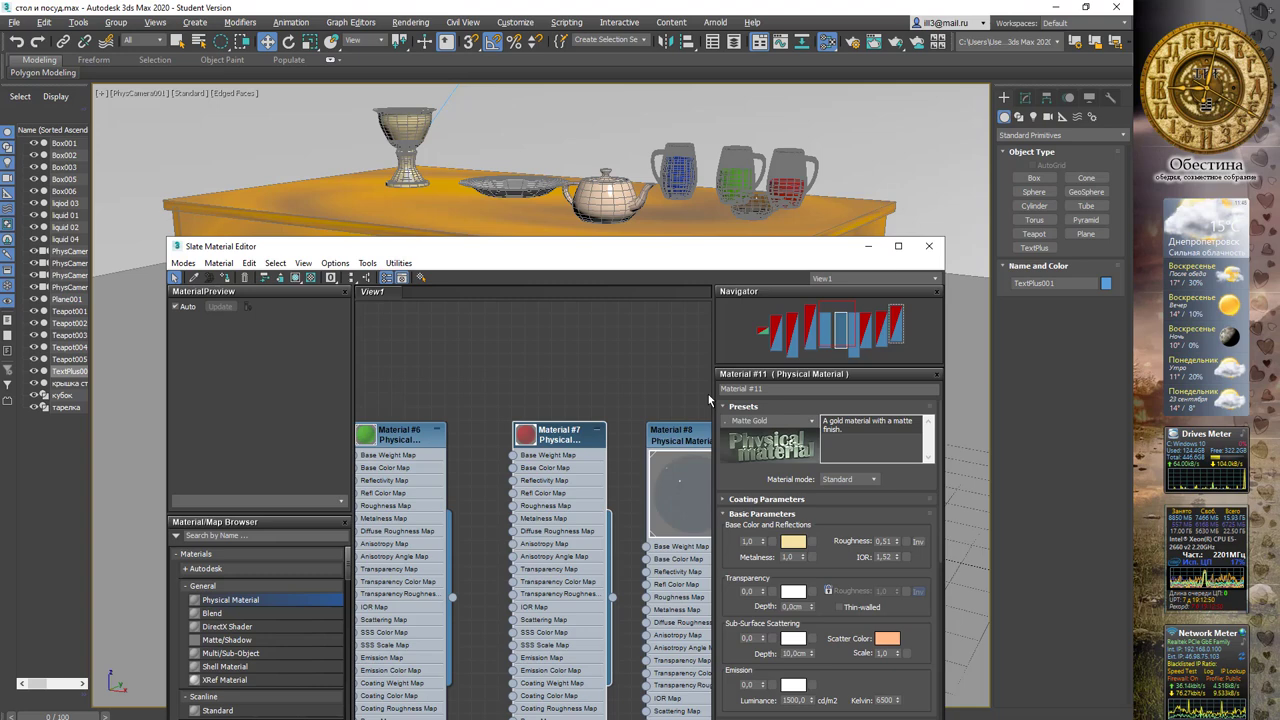
pyautogui.click(864, 248)
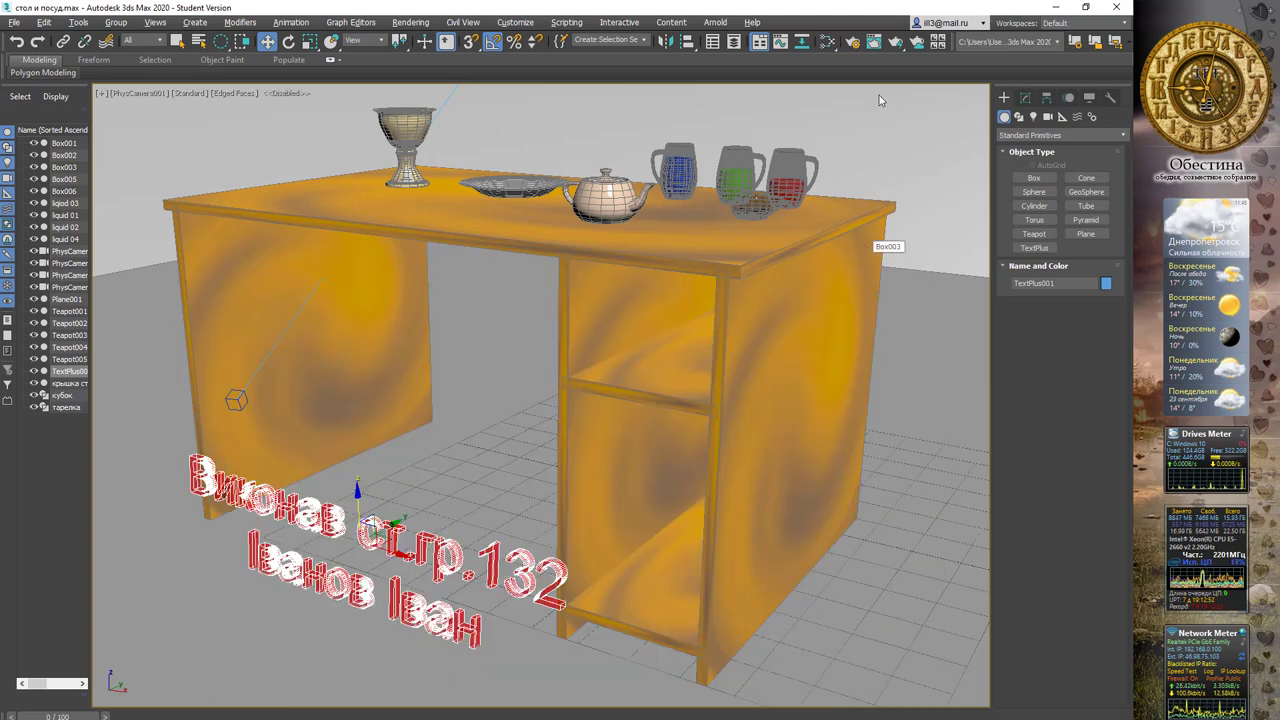
pyautogui.click(897, 43)
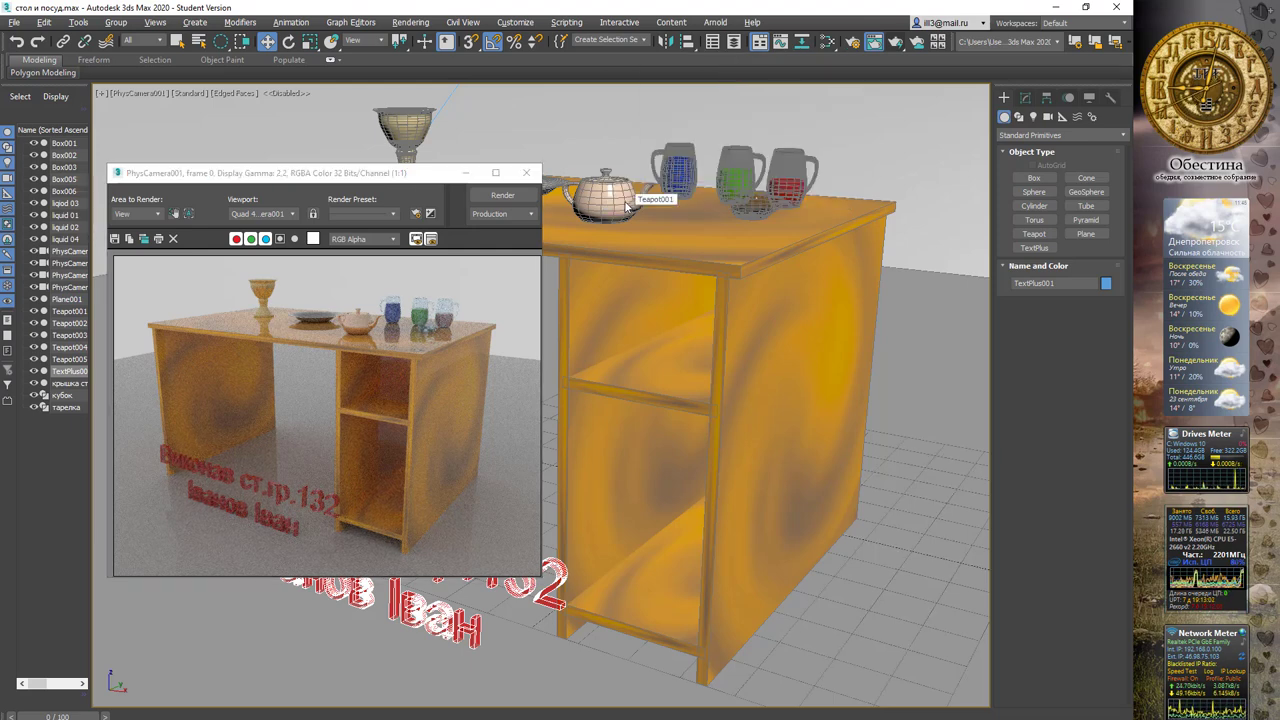
# In Render Setup, change the ART Renderer output size from 640 × 480 to 1320 × 1240.
pyautogui.click(852, 41)
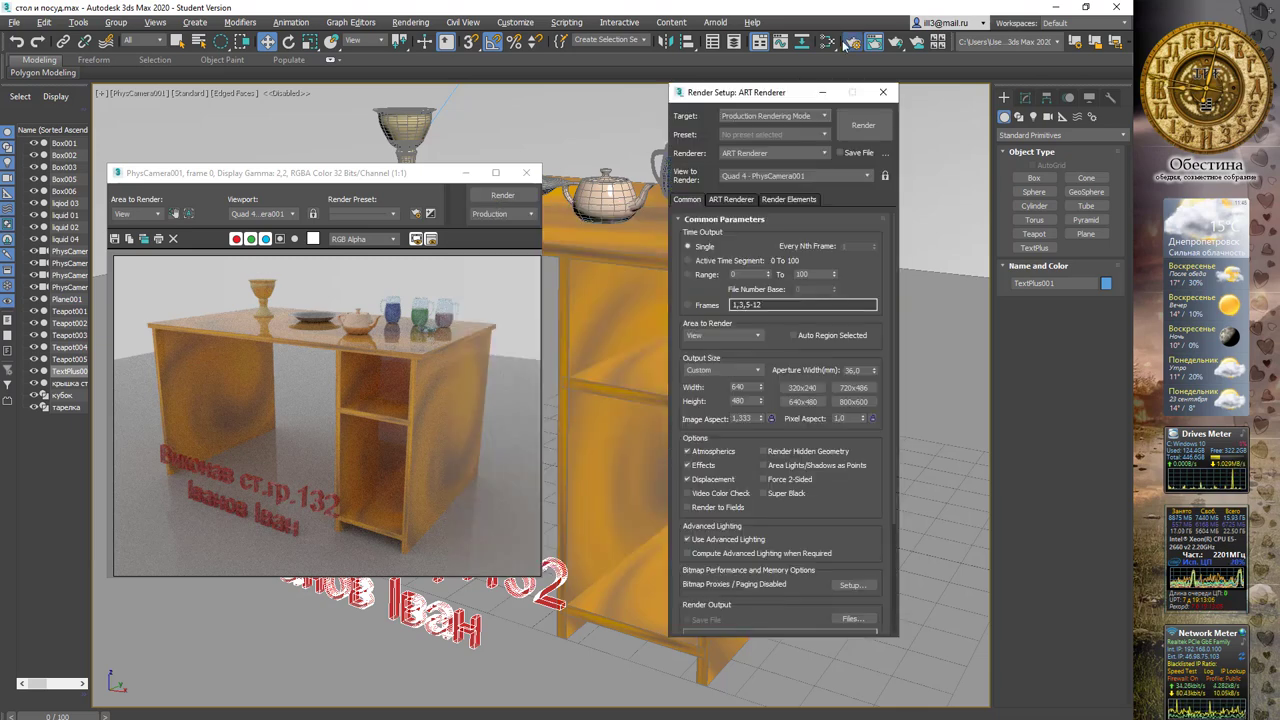
pyautogui.moveTo(768, 93); pyautogui.dragTo(746, 105)
pyautogui.click(778, 400)
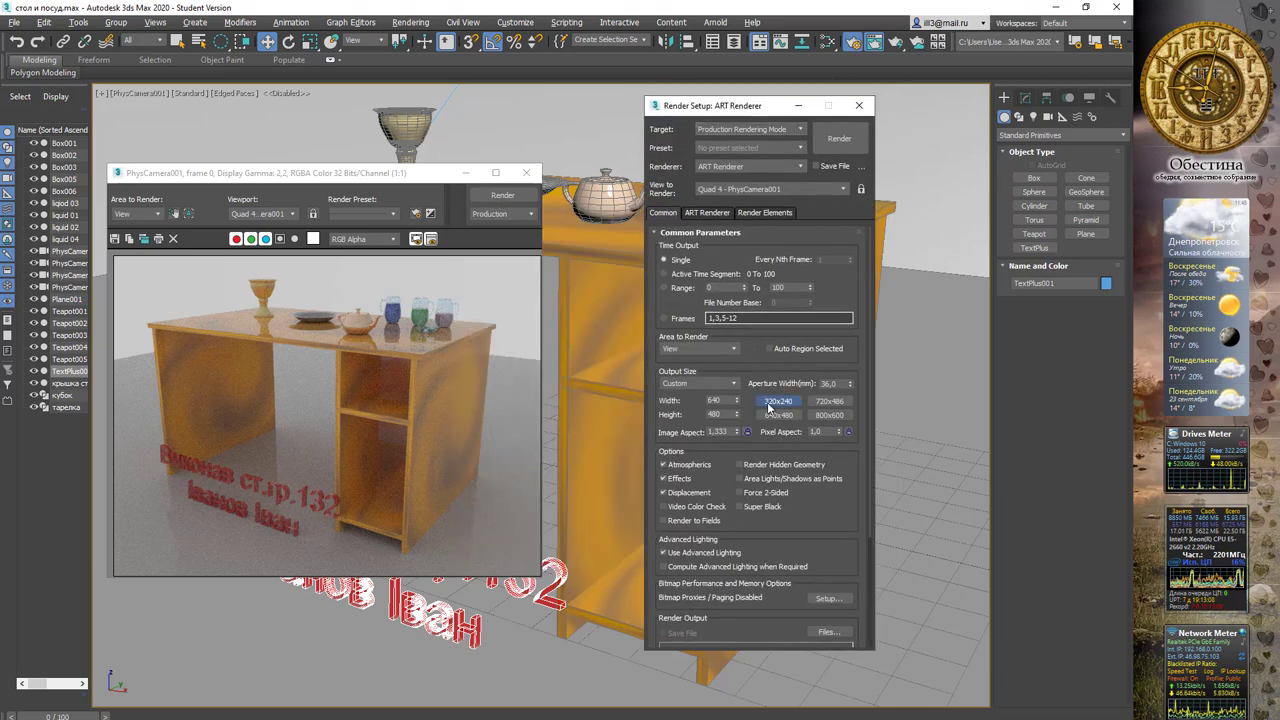
pyautogui.click(712, 400)
pyautogui.write('1320')
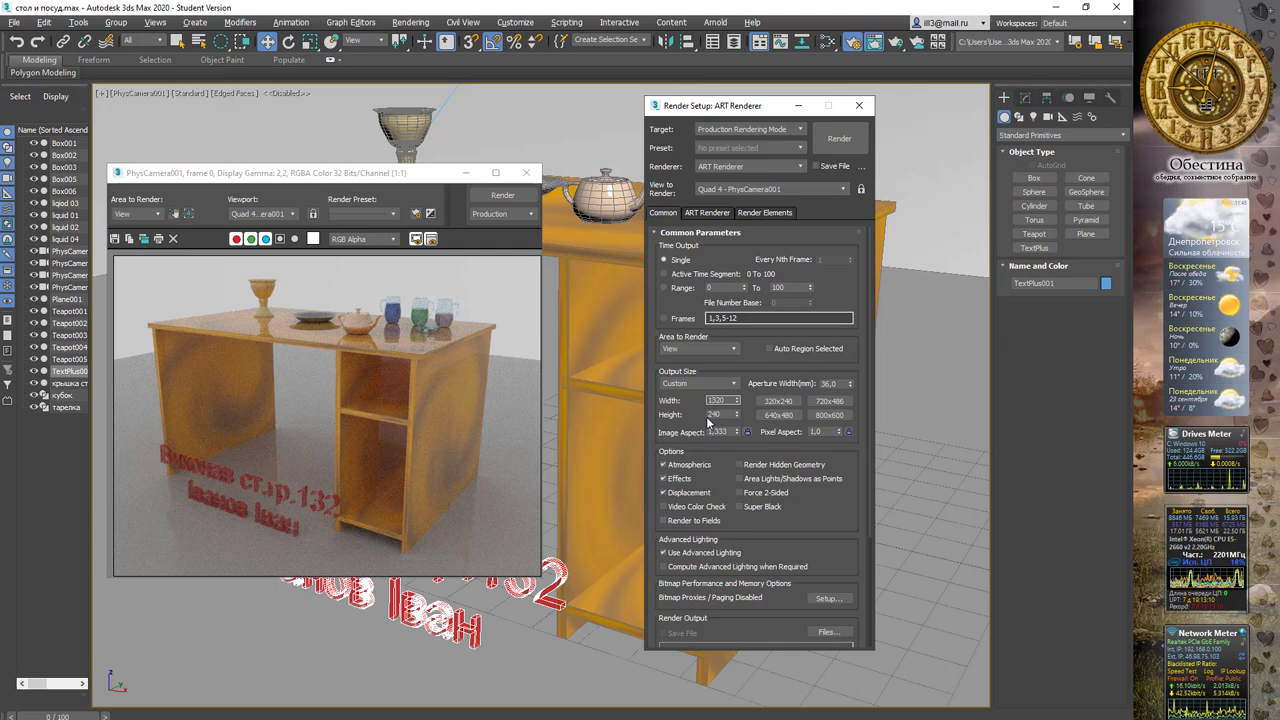
pyautogui.click(712, 414)
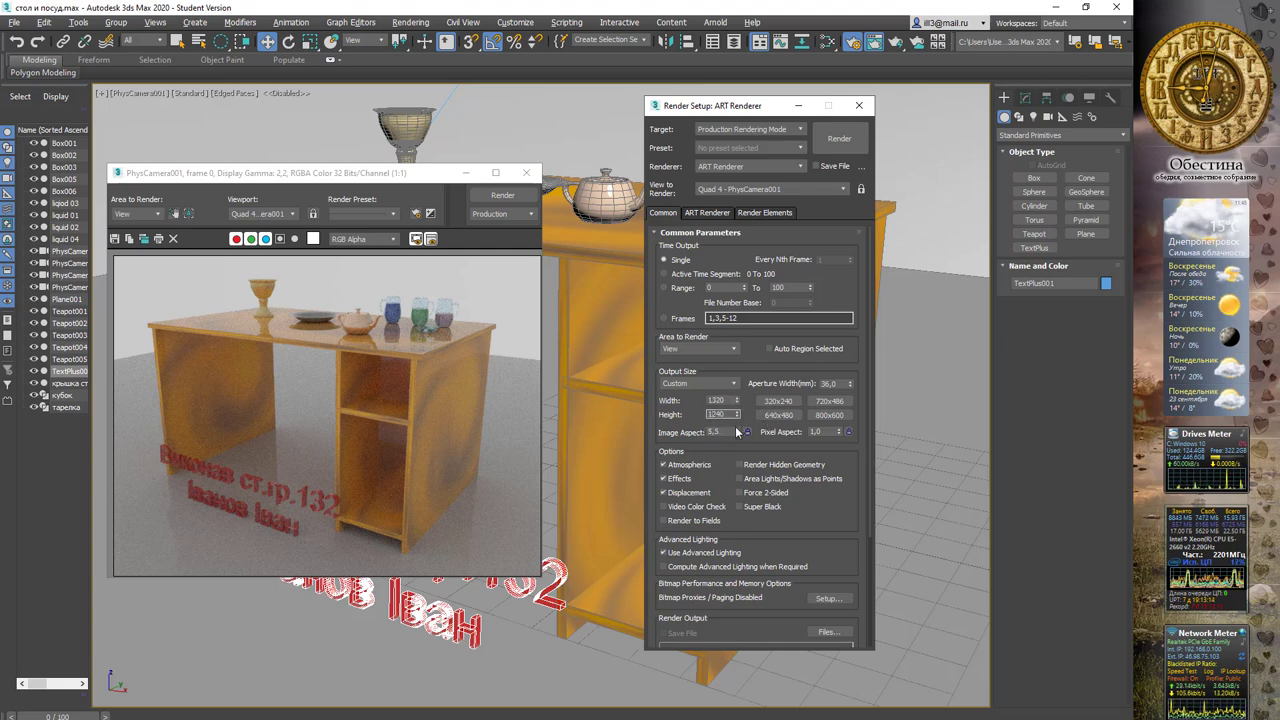
pyautogui.click(697, 214)
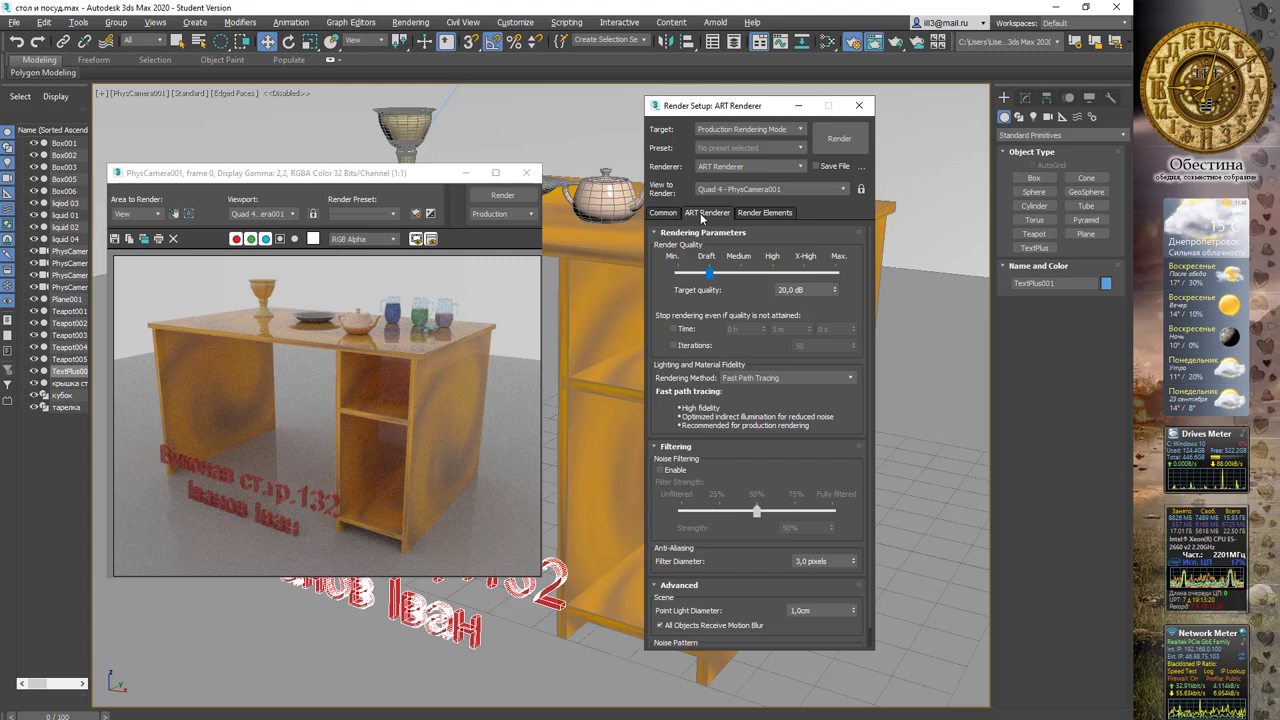
# Raise ART render quality to 32.9 dB, enable 50% noise filtering, and re-render the scene.
pyautogui.moveTo(732, 280); pyautogui.dragTo(773, 280)
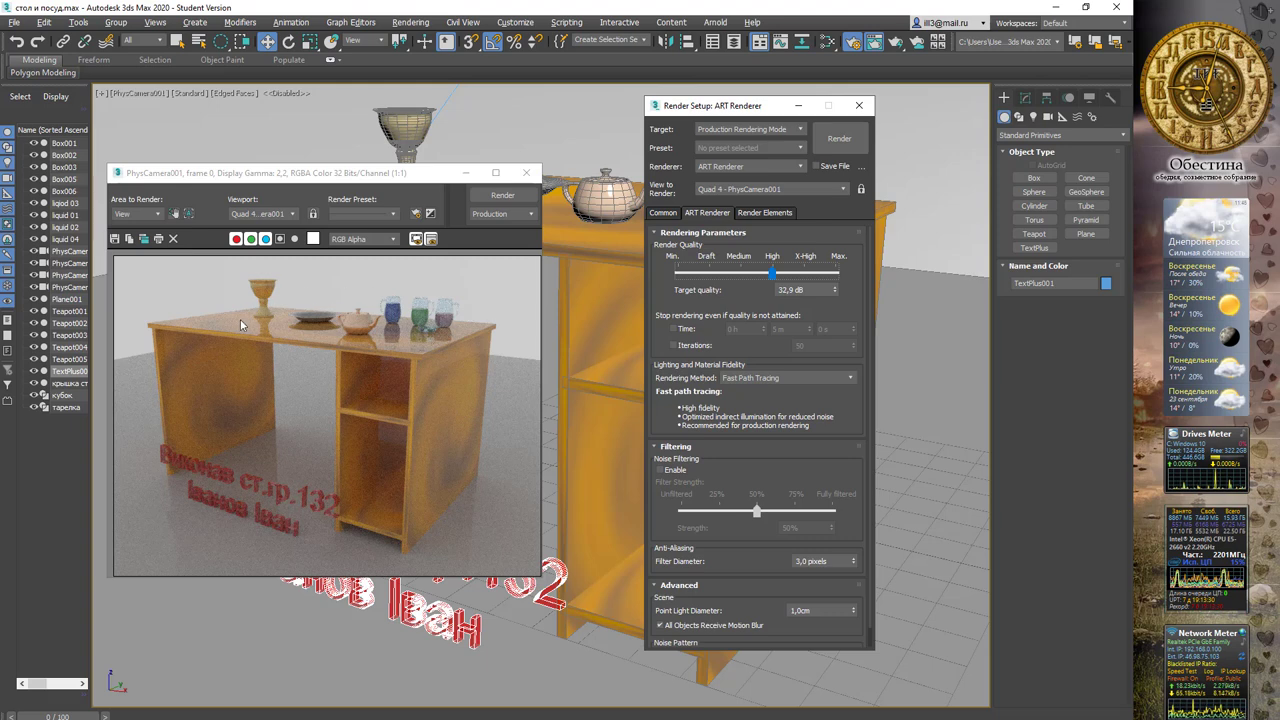
pyautogui.click(662, 470)
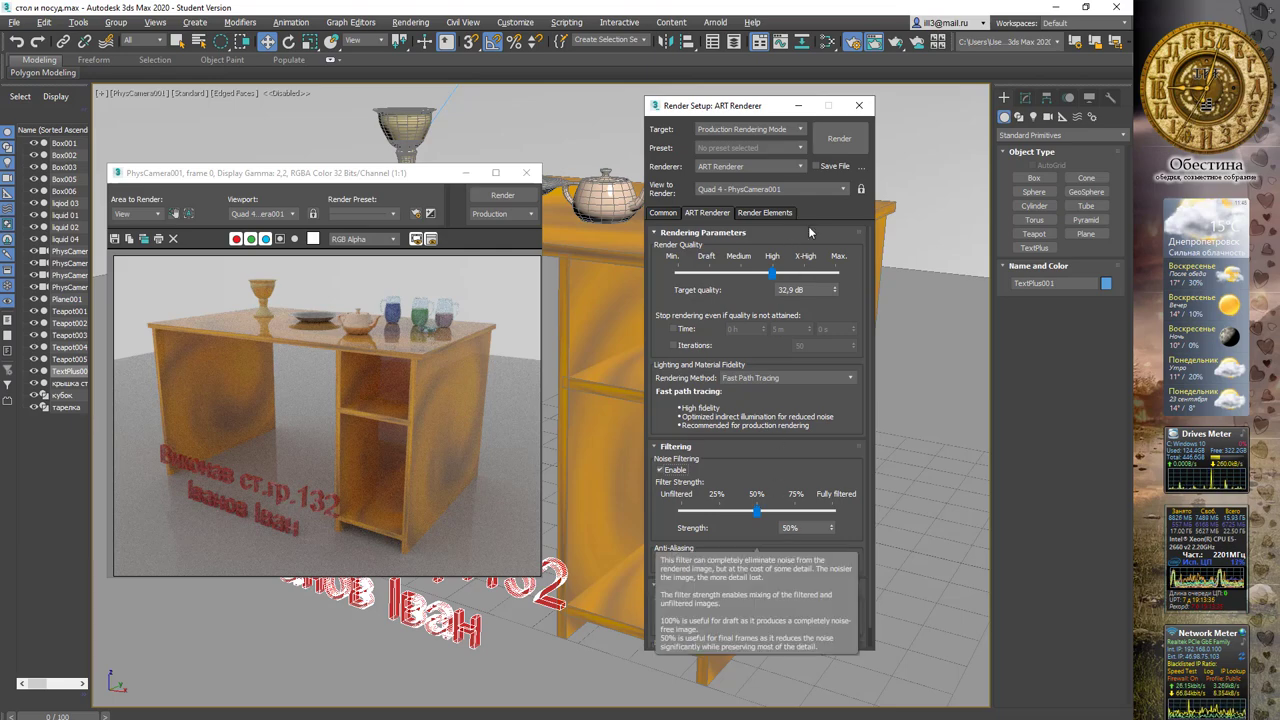
pyautogui.click(838, 139)
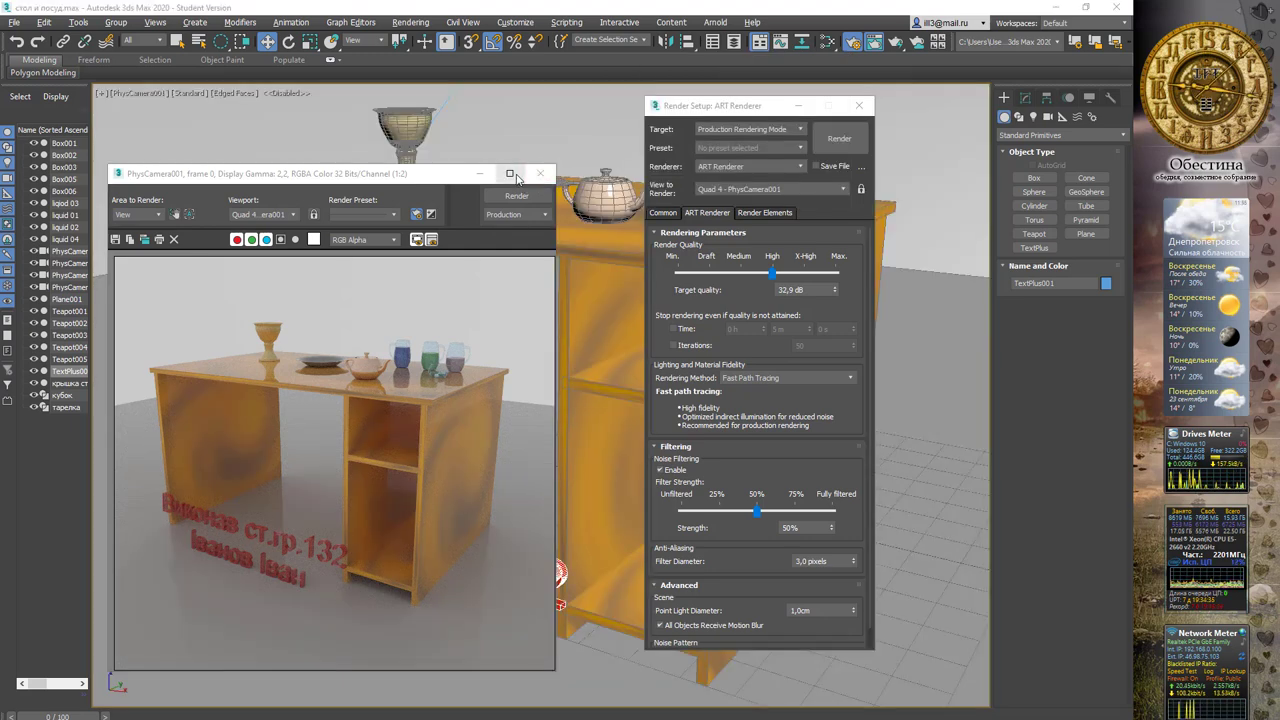
# Maximize the Rendered Frame Window and bring up the Save Image dialog.
pyautogui.click(511, 174)
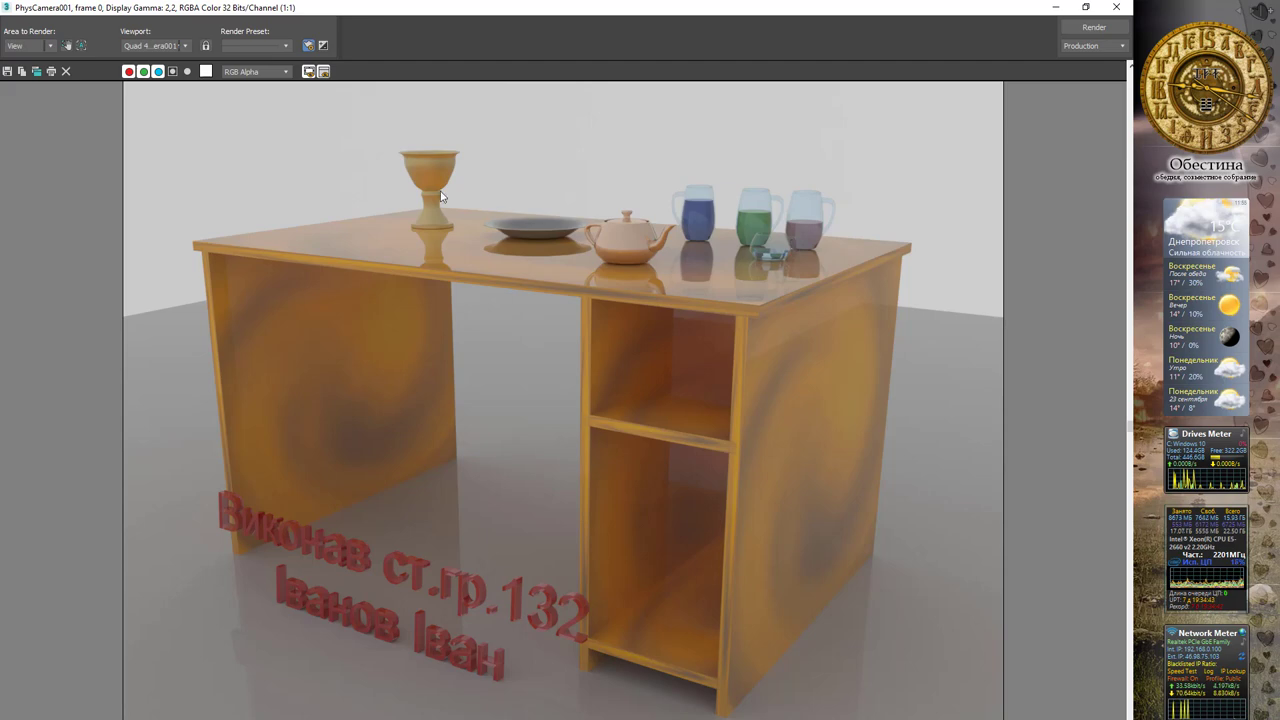
pyautogui.click(6, 72)
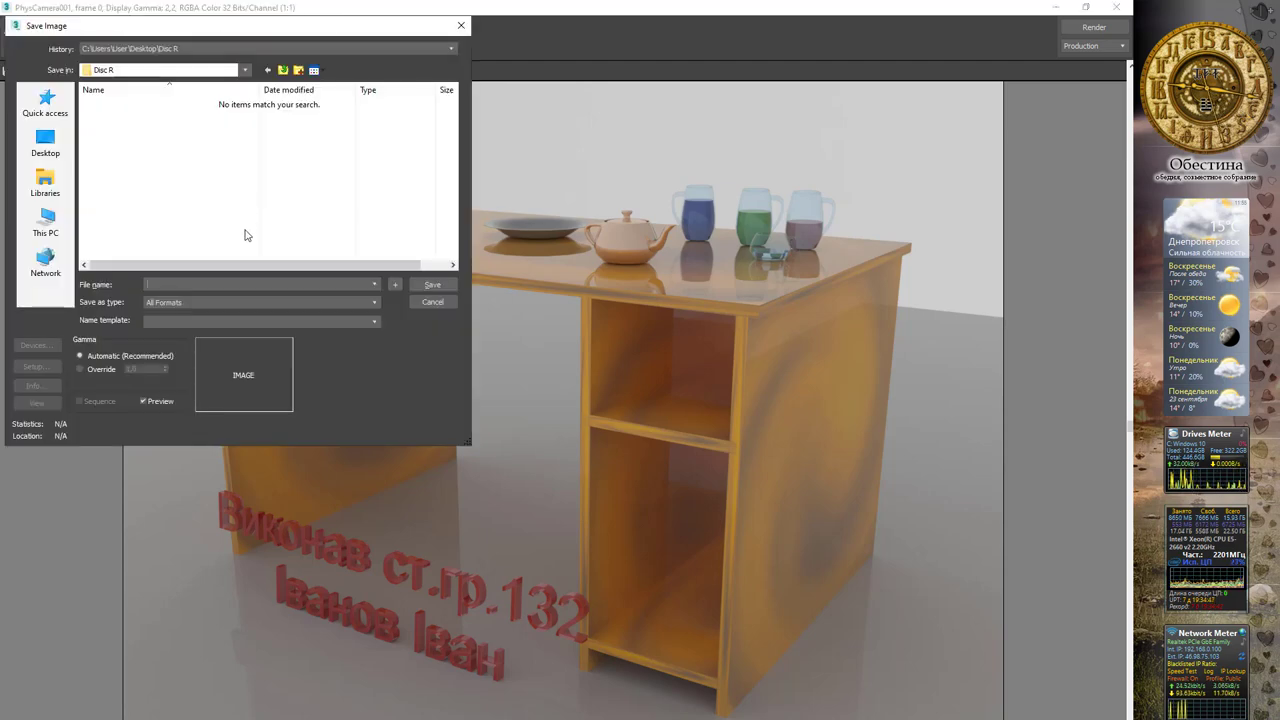
# Choose JPEG format, go to the Disc R folder, and save as 'стол і посуд' at quality 95.
pyautogui.click(208, 301)
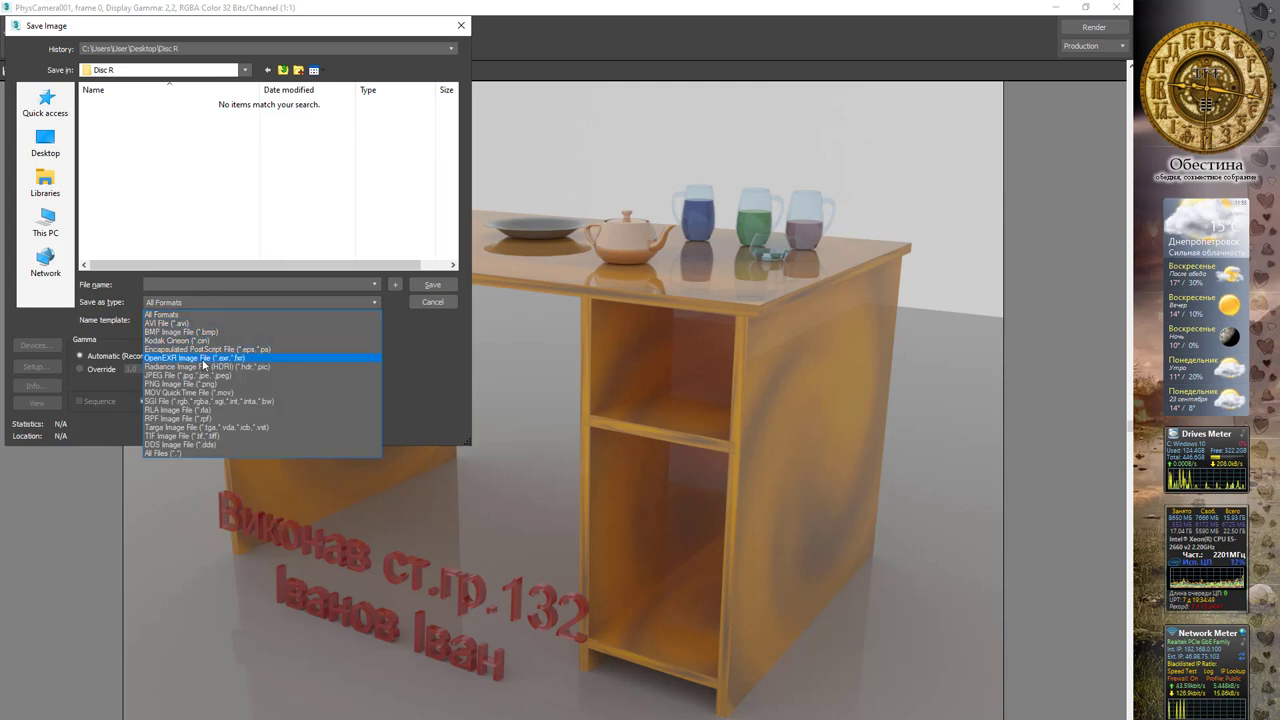
pyautogui.click(202, 374)
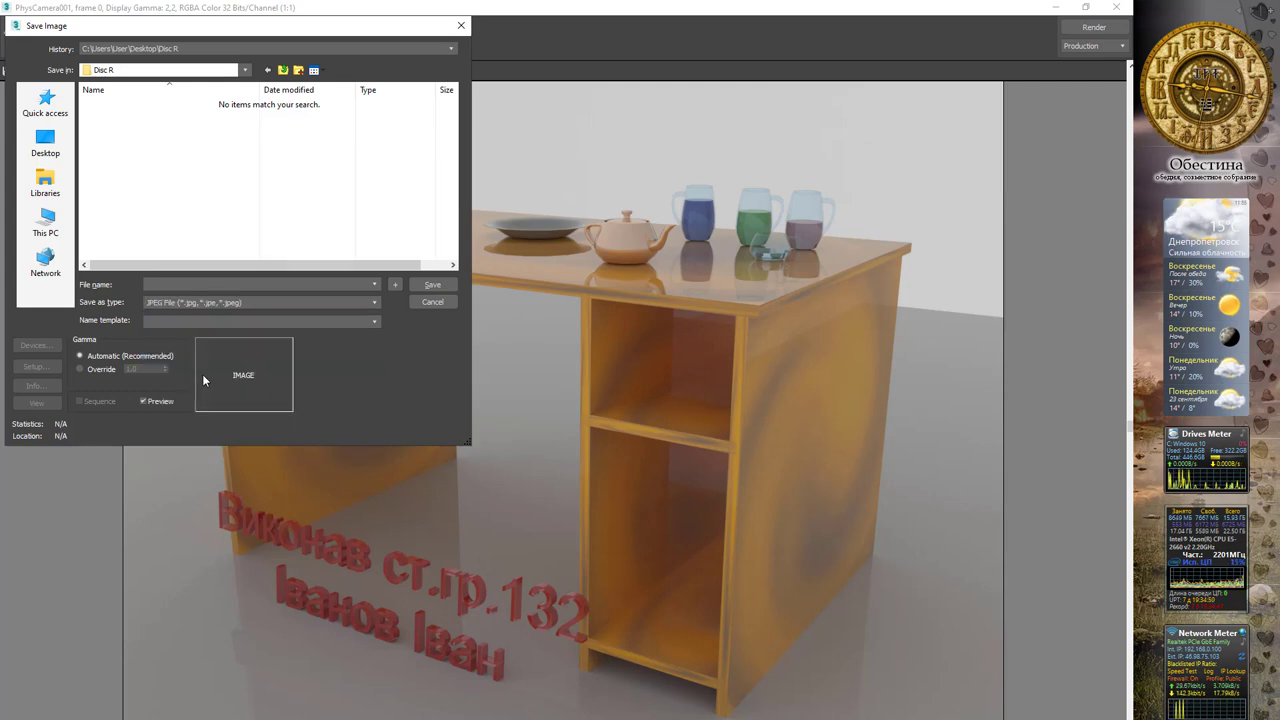
pyautogui.click(50, 140)
pyautogui.doubleClick(298, 177)
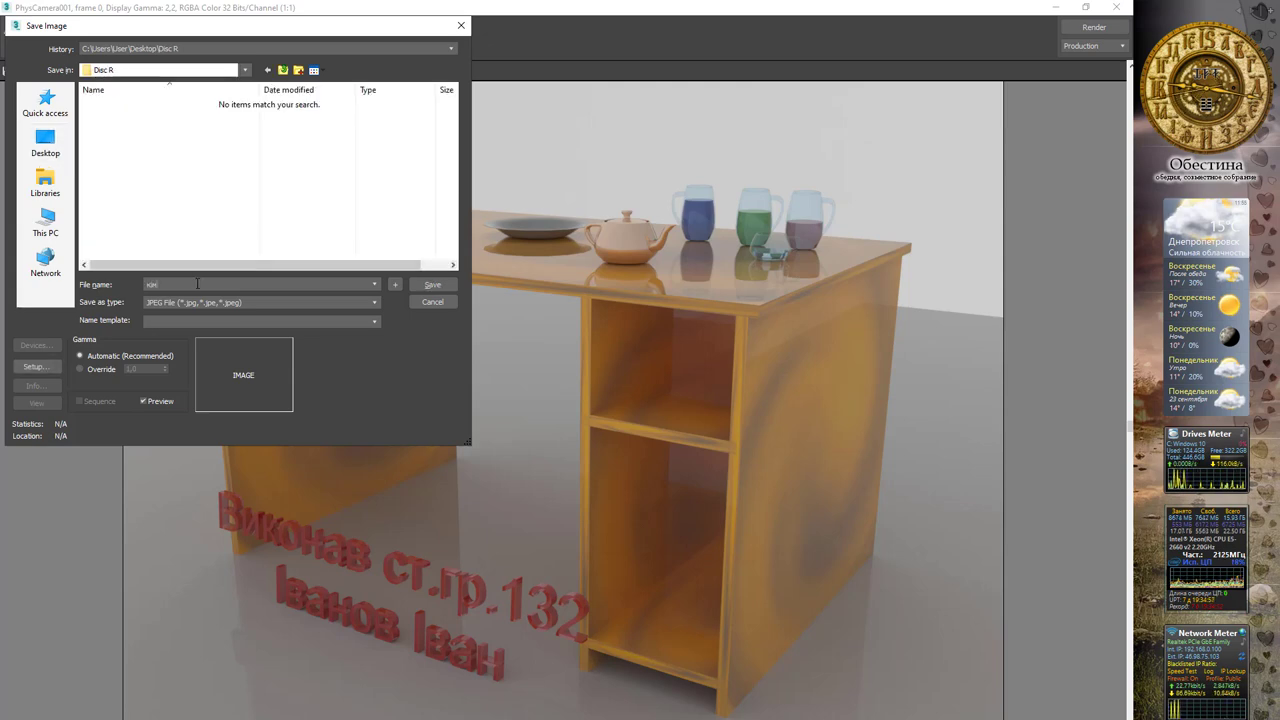
pyautogui.write('ст')
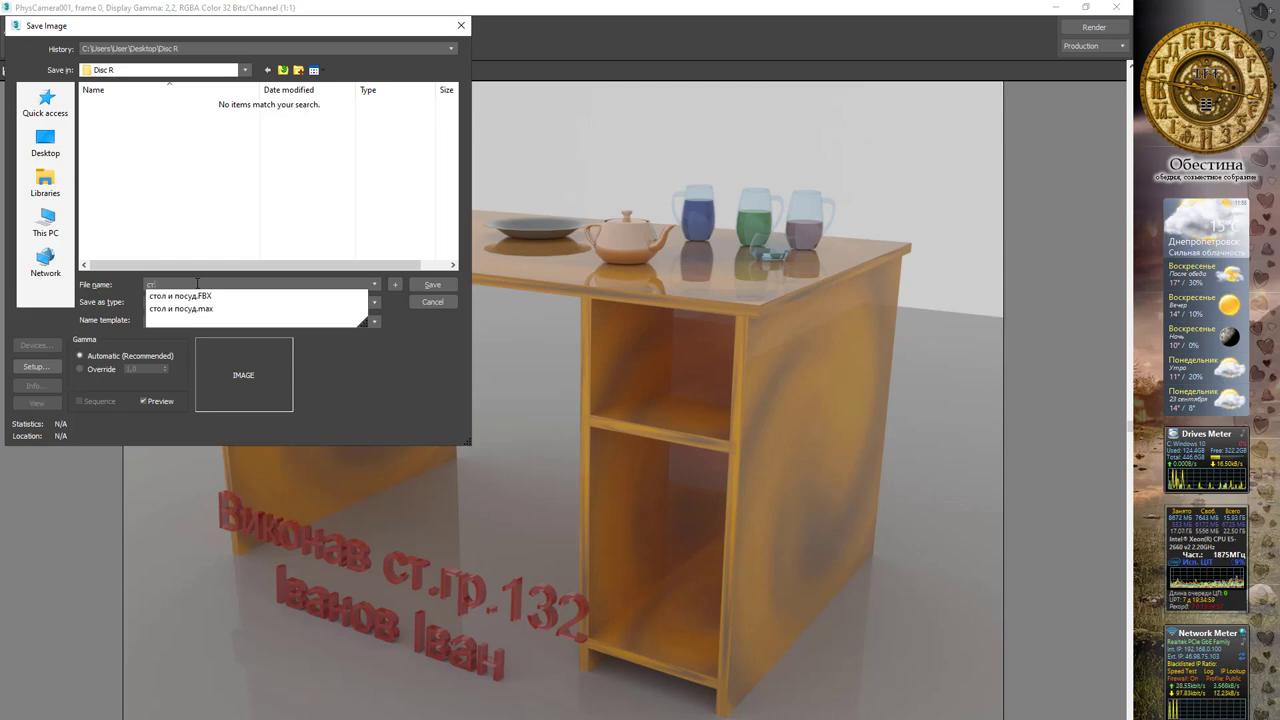
pyautogui.write('ол і посуд')
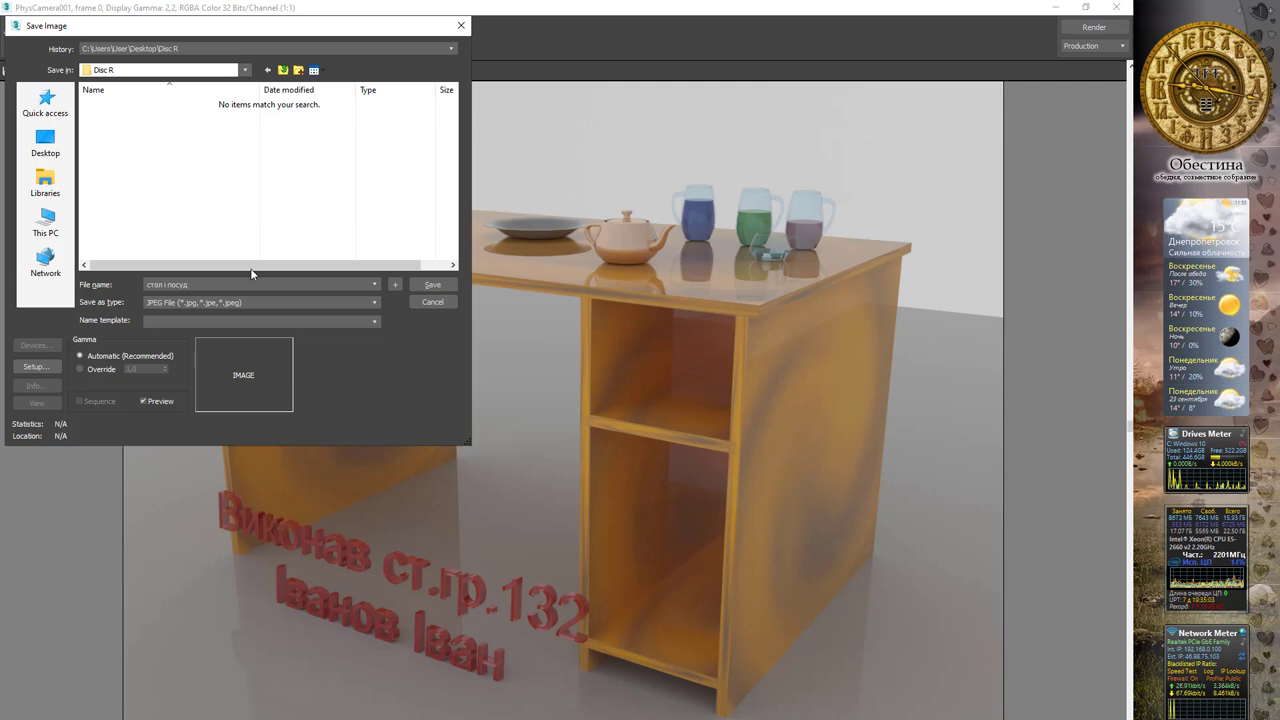
pyautogui.click(434, 288)
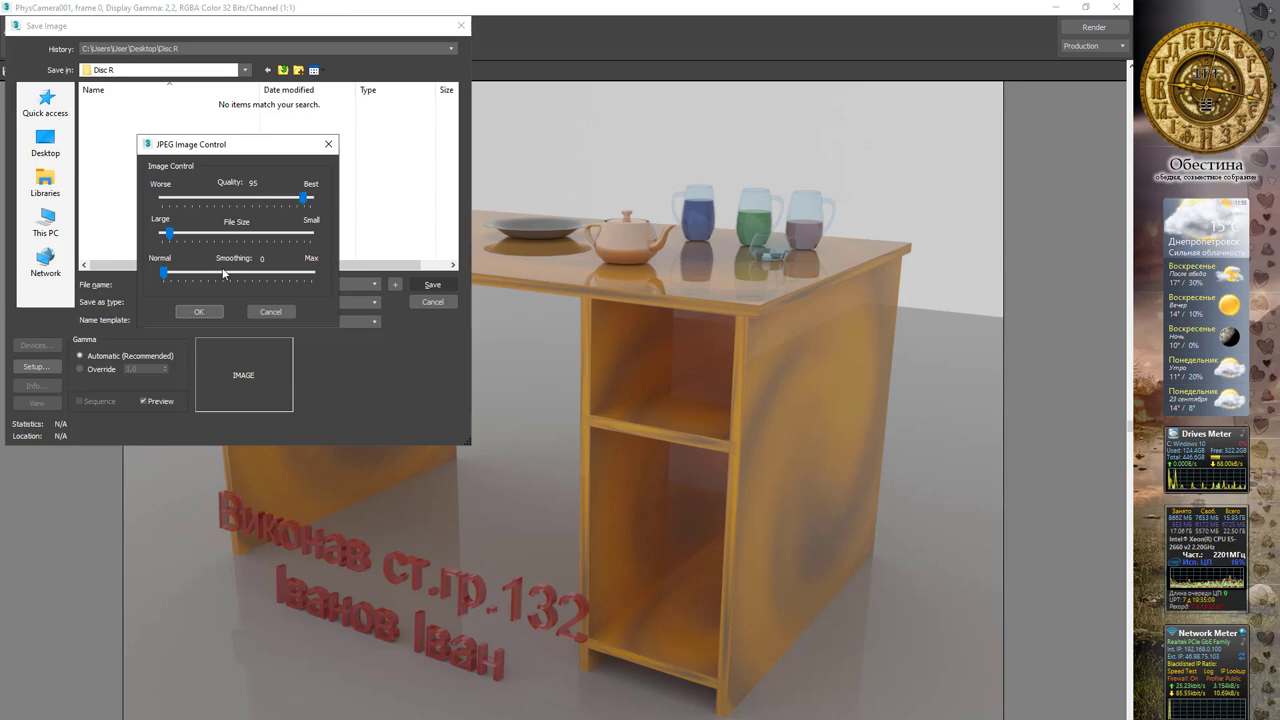
pyautogui.click(200, 311)
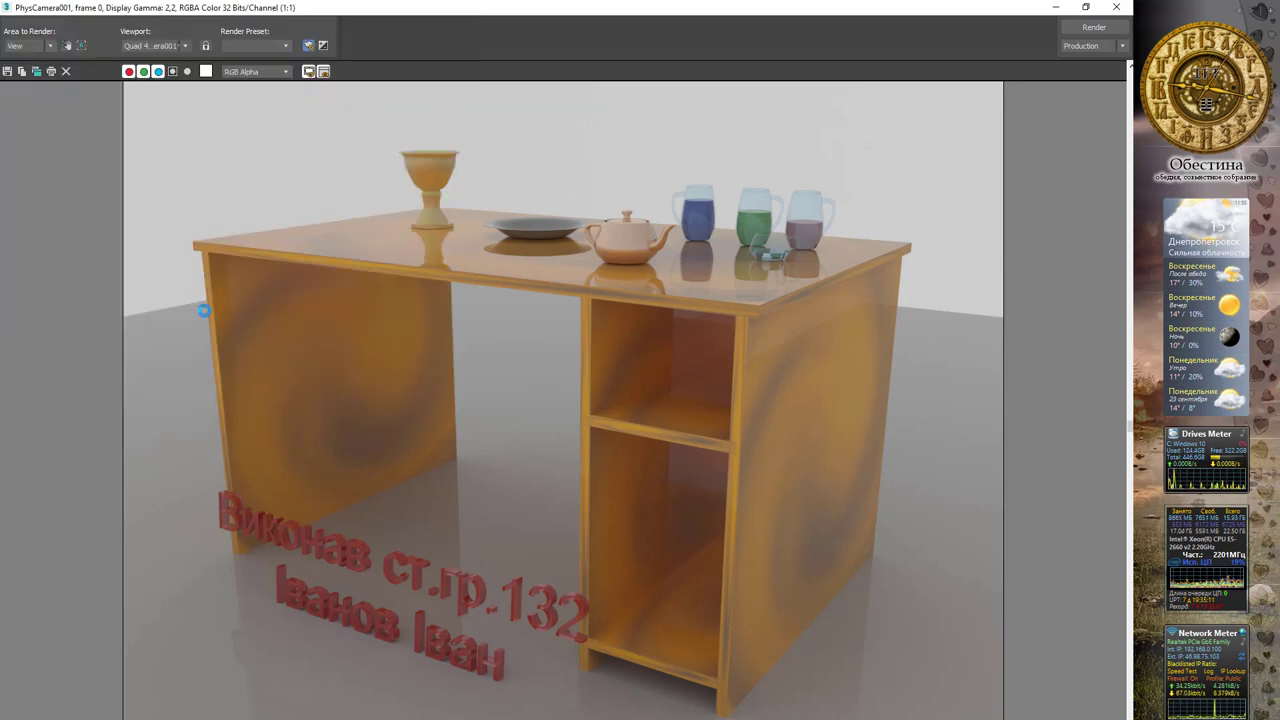